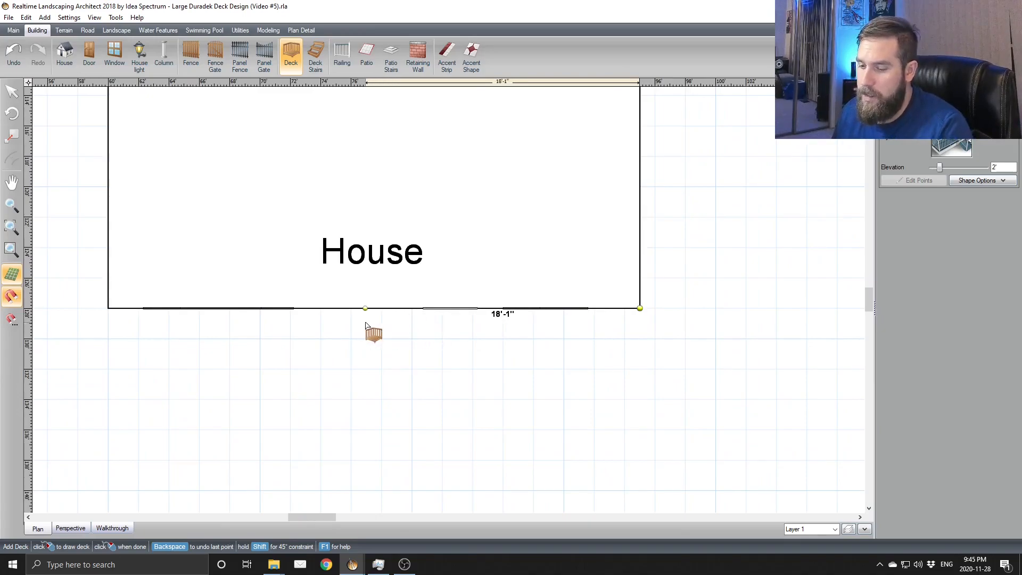
Step: Finish the L-shaped deck outline from the house corner: 18' along the wall, then sides of 14', 14', 4', about 4'-1" and 18'
left_click(367, 312)
middle_click_drag(365, 430, 383, 332)
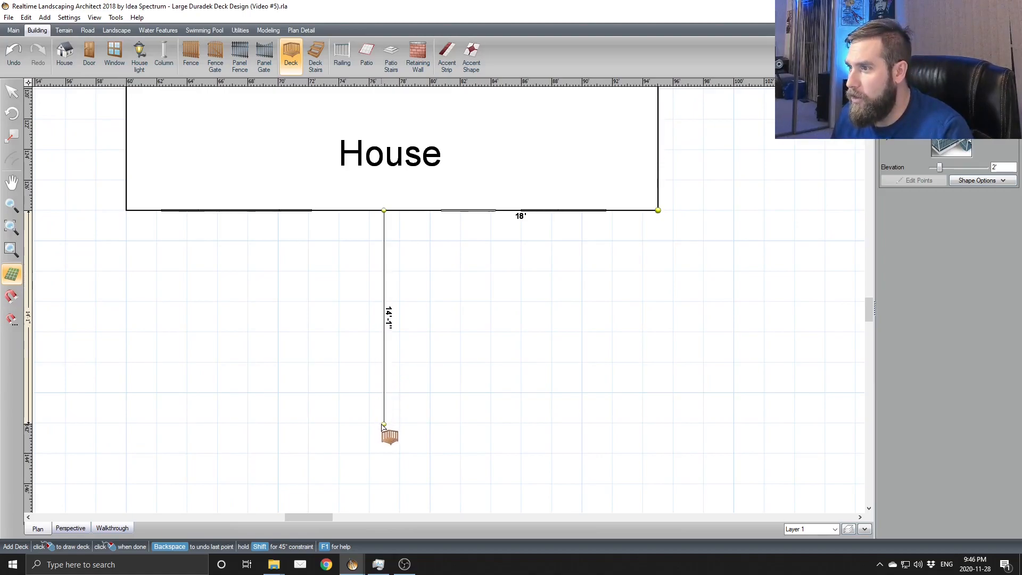
left_click(383, 423)
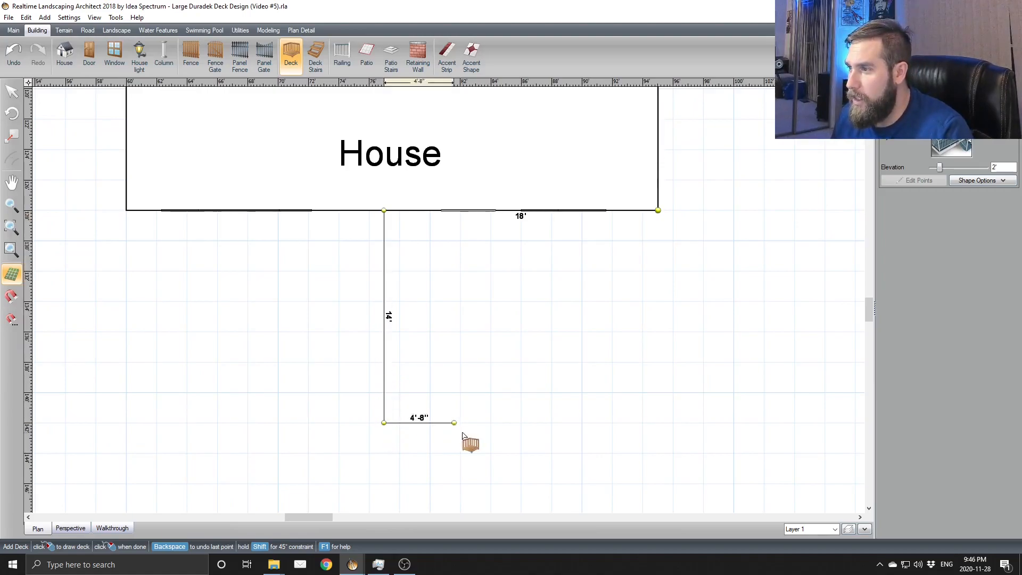
left_click(597, 431)
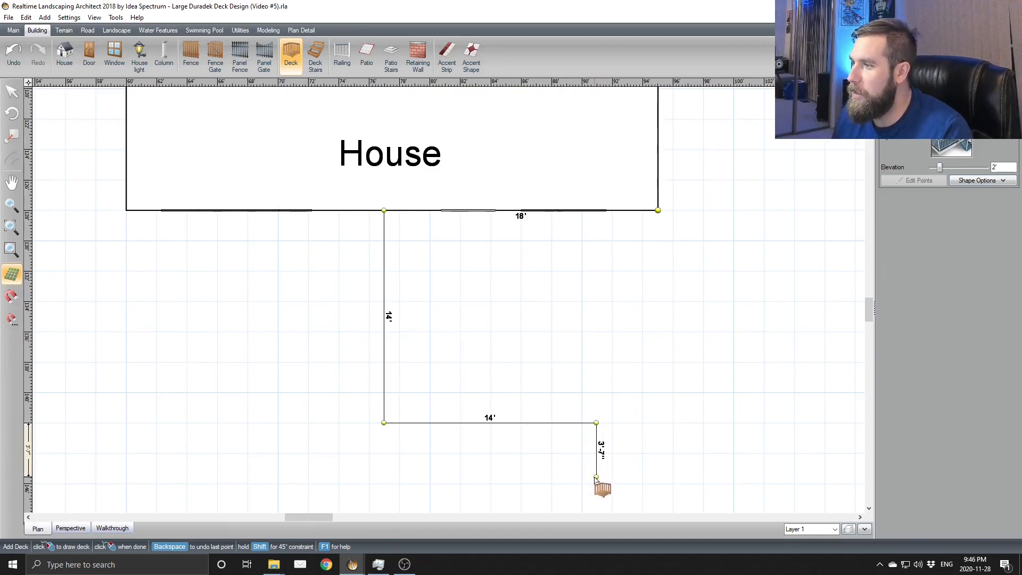
left_click(596, 483)
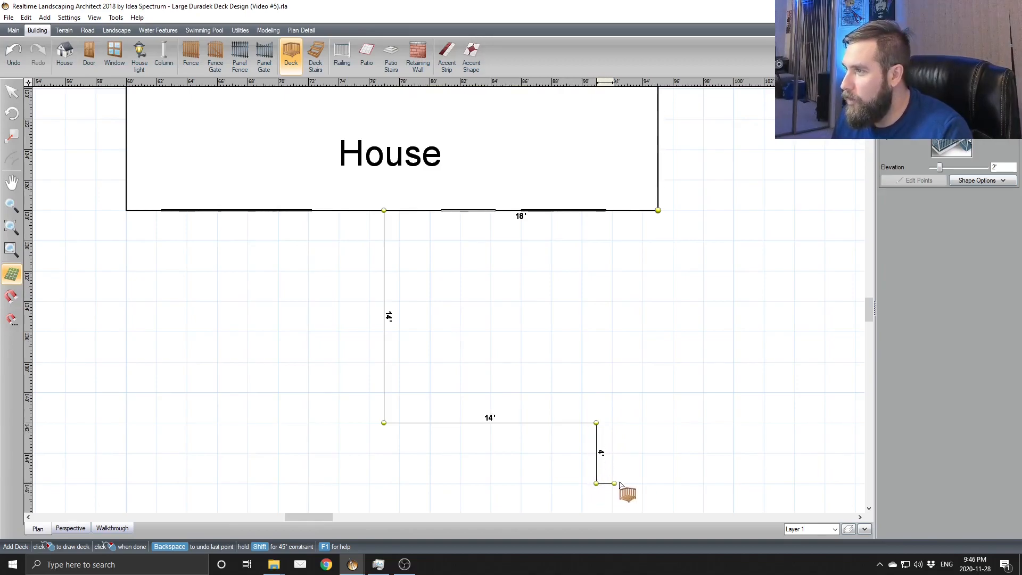
left_click(660, 484)
left_click(669, 221)
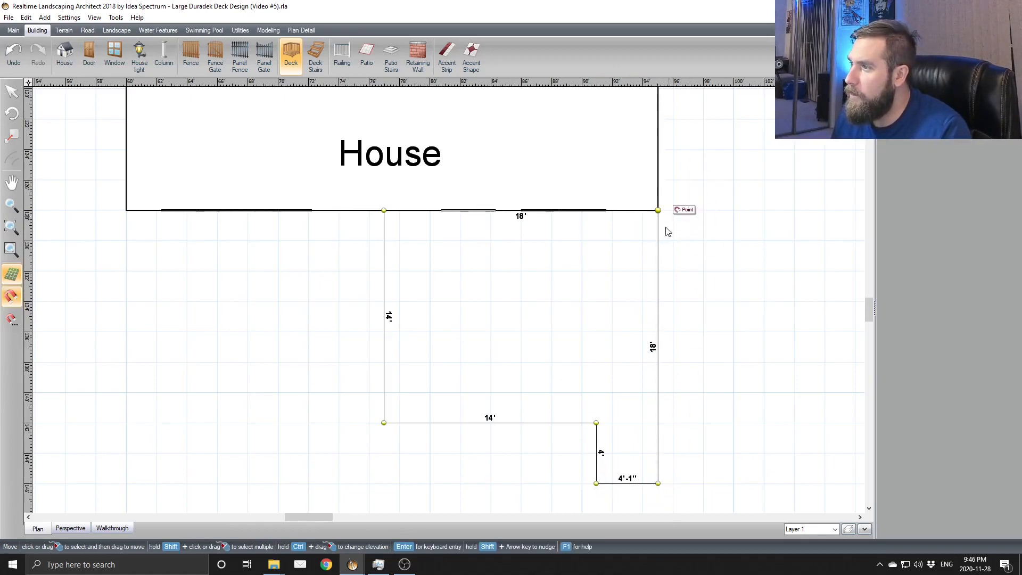
scroll(638, 325, "down", 2)
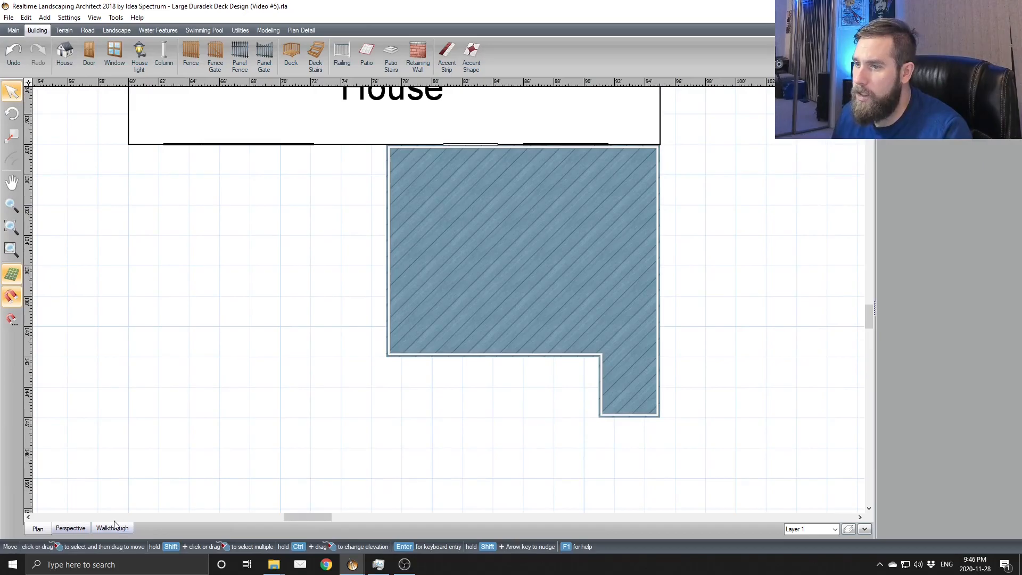
Step: Raise the new deck's elevation to about 10', close to the sill of the house's white door
left_click(60, 531)
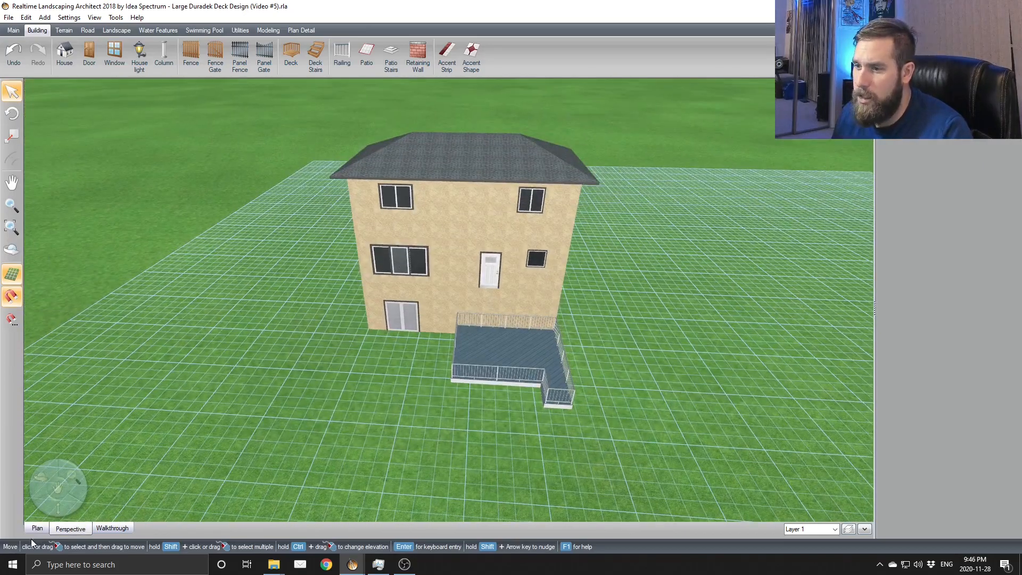
left_click(36, 529)
scroll(337, 436, "up", 3)
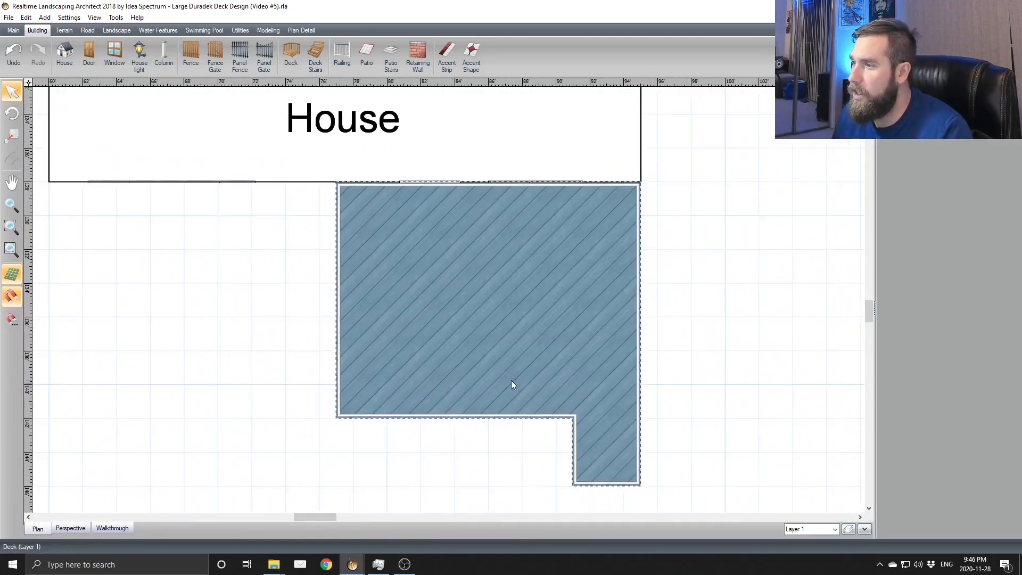
scroll(511, 386, "down", 1)
left_click(560, 379)
left_click(75, 530)
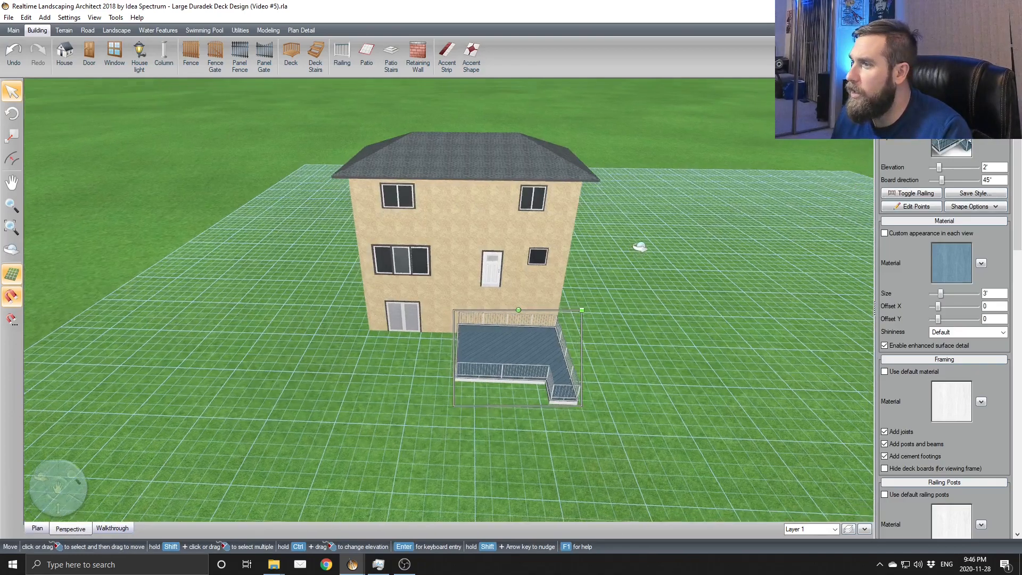
left_click(977, 168)
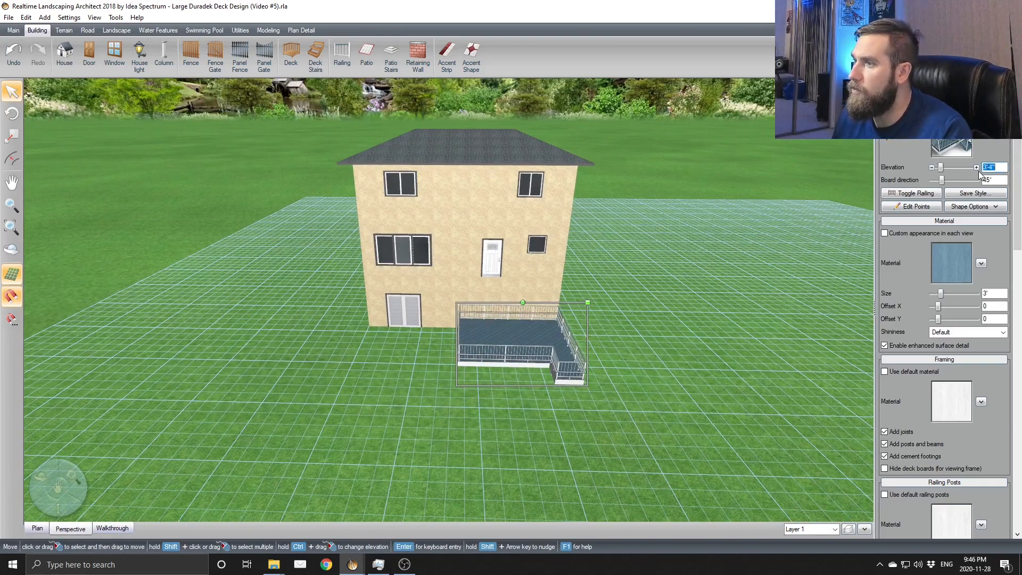
left_click(977, 168)
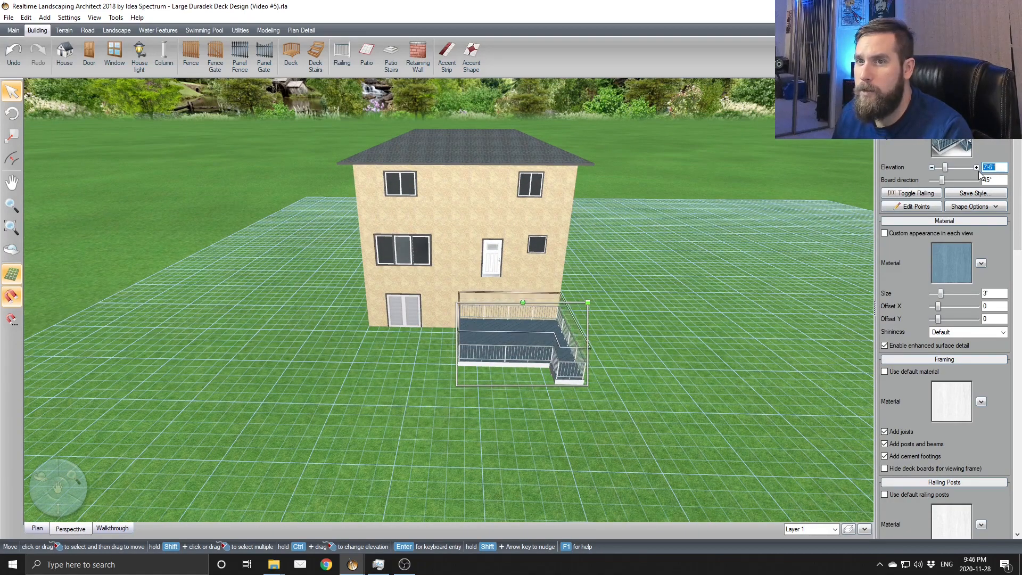
left_click(979, 171)
left_click(978, 171)
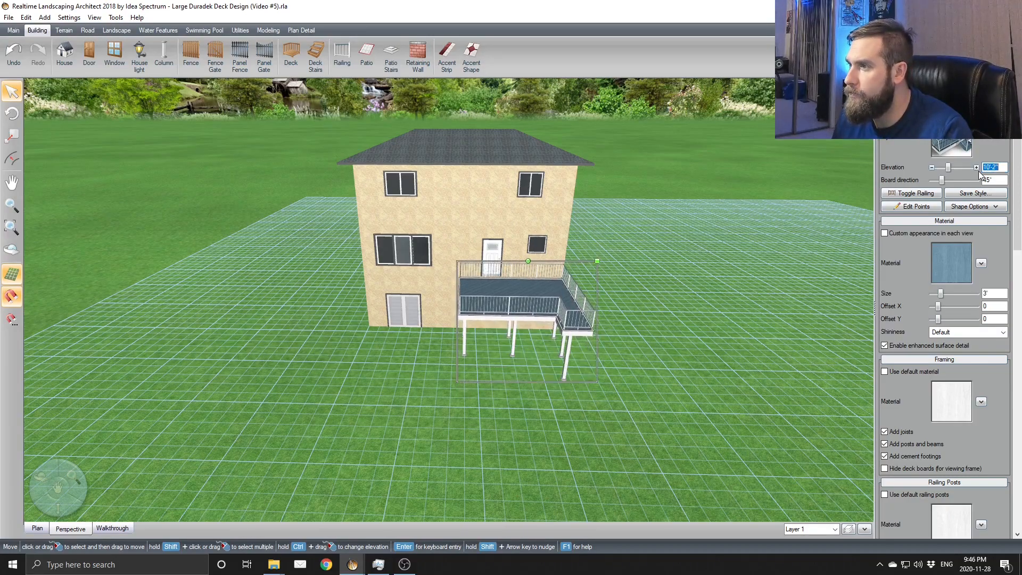
left_click(978, 171)
Step: Fine-tune the deck's elevation to 10'-5" to meet the house door
left_click(657, 372)
middle_click_drag(657, 372, 561, 351)
scroll(597, 311, "up", 10)
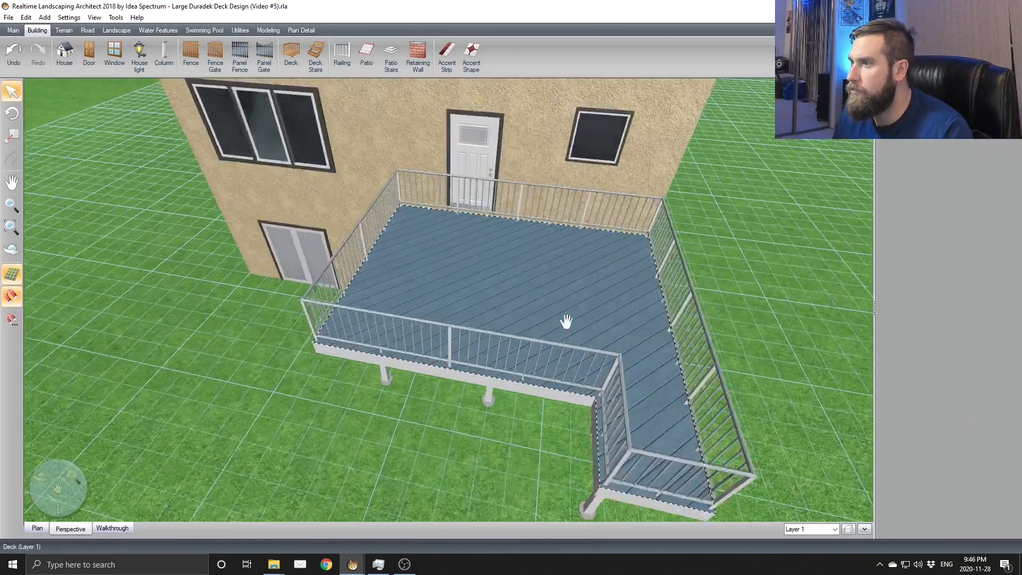
left_click(754, 200)
left_click(977, 167)
left_click(978, 167)
left_click(977, 167)
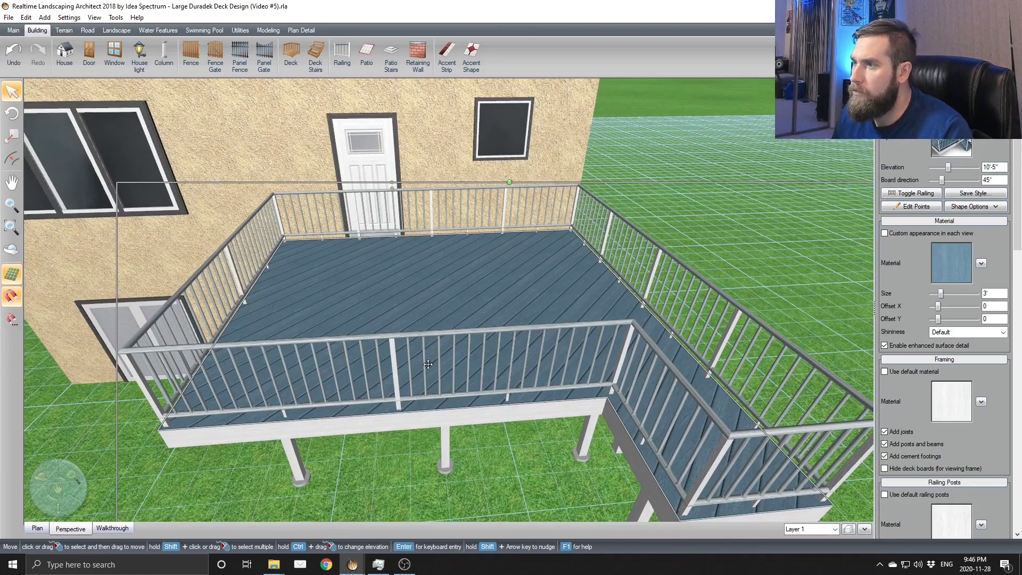
Step: Apply the custom deck style "Duradek w Black Glass Rail" to the deck
scroll(426, 365, "down", 7)
middle_click_drag(644, 287, 645, 313)
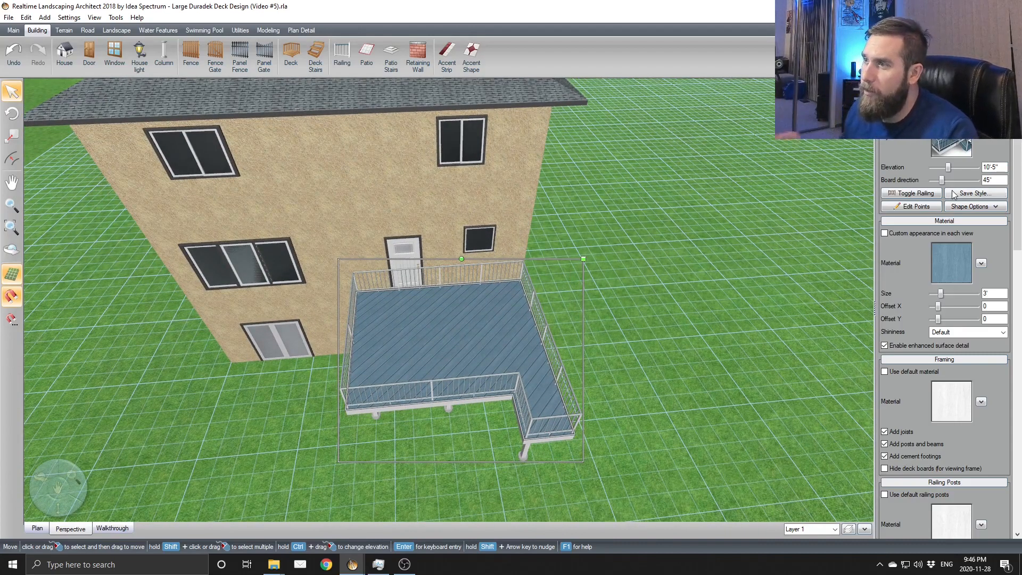
left_click(963, 141)
left_click(178, 142)
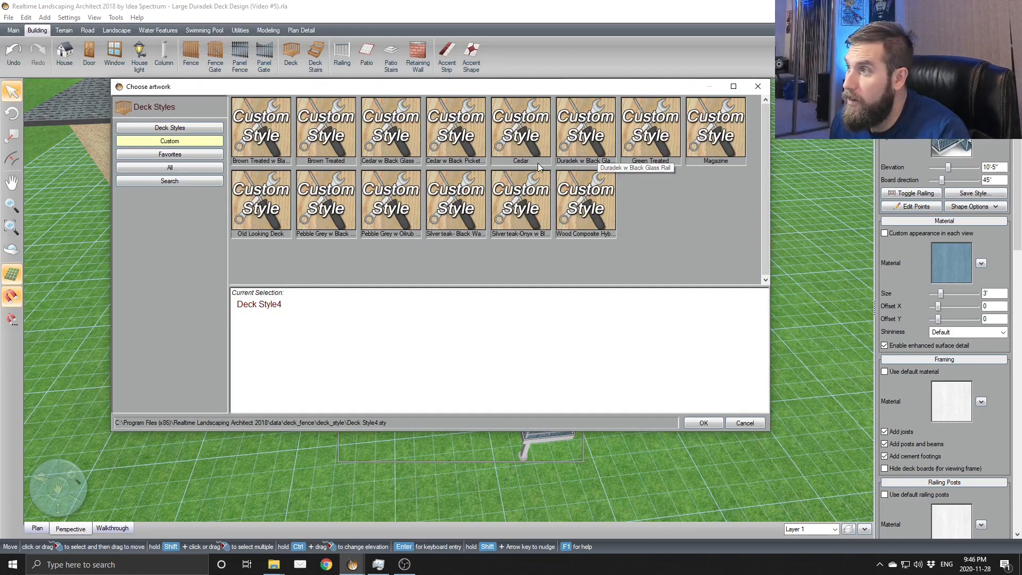
double_click(588, 139)
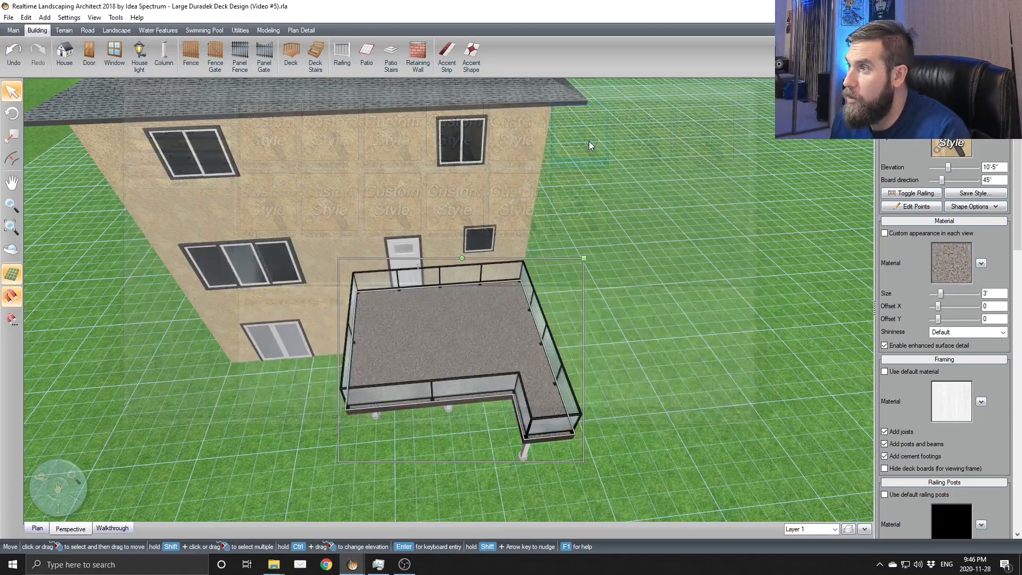
Step: Remove the deck railing along the house wall and along the long 18' outer side
scroll(649, 372, "up", 5)
scroll(663, 355, "up", 5)
middle_click_drag(662, 355, 614, 363)
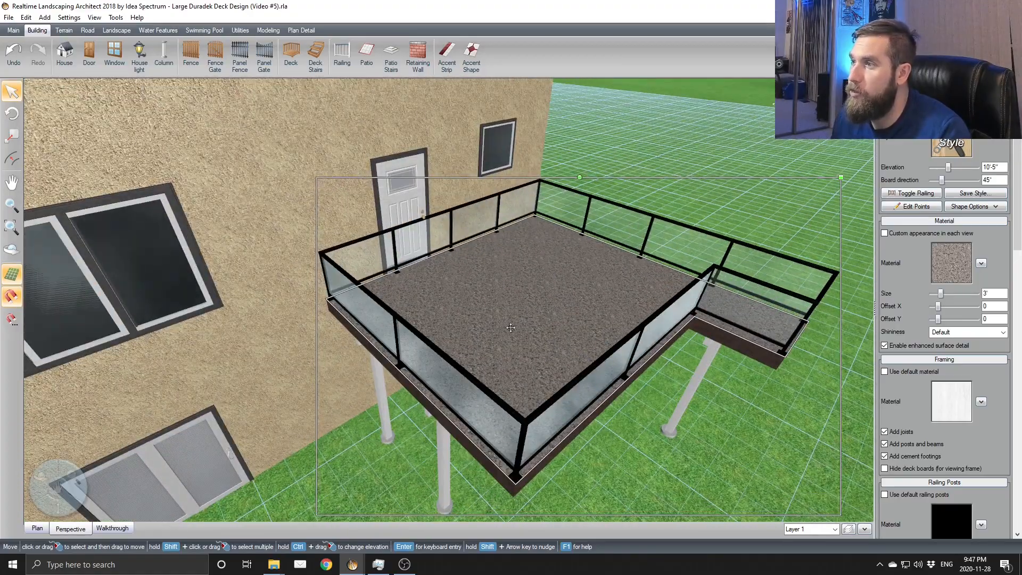
left_click(911, 193)
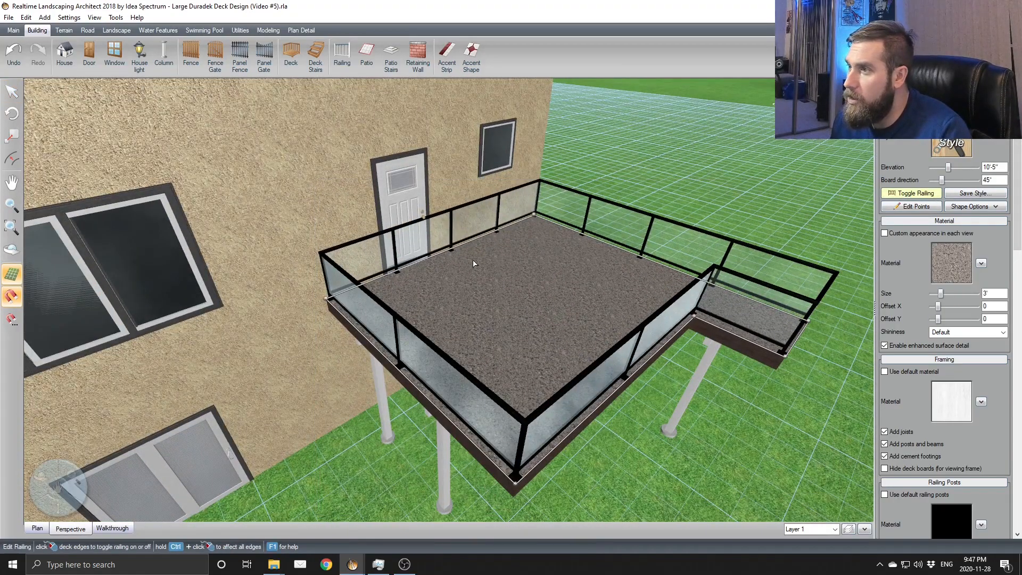
left_click(471, 246)
middle_click_drag(597, 270, 535, 308)
middle_click_drag(630, 326, 533, 328)
left_click(560, 348)
Step: Remove the railing from the 4' inner edge of the deck's projecting landing to open it for stairs
middle_click_drag(687, 389, 519, 324)
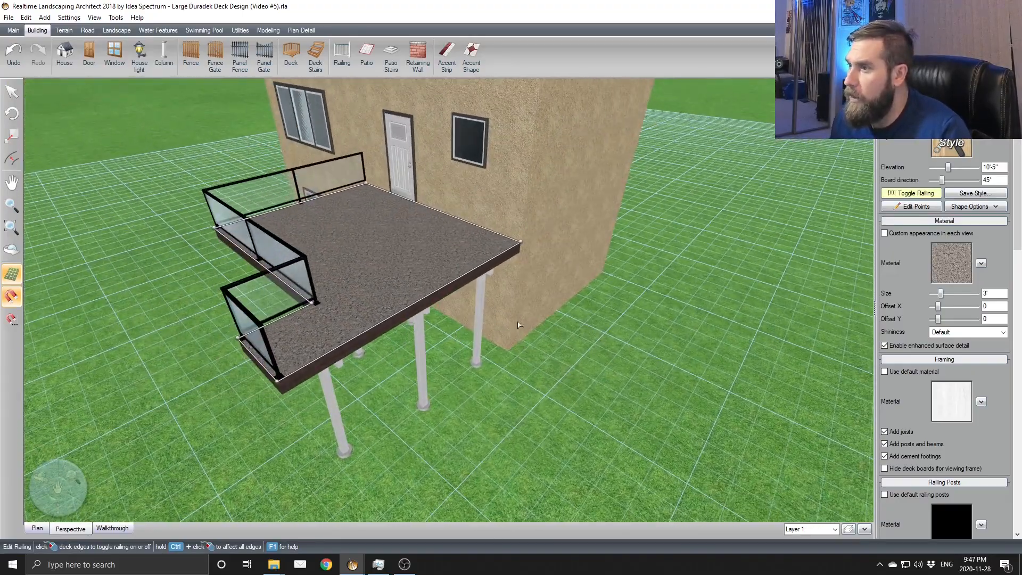
left_click(294, 313)
middle_click_drag(298, 320, 522, 327)
left_click(924, 206)
left_click(924, 195)
Step: Add deck stairs at the landing's open 4' edge, descending alongside the deck's 14' front edge
scroll(554, 365, "down", 2)
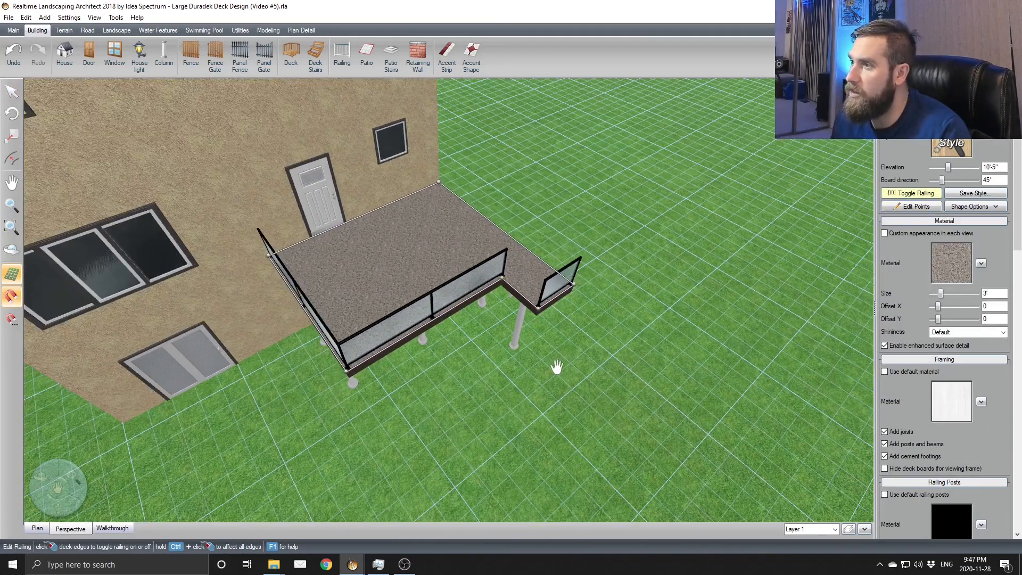
middle_click_drag(382, 142, 371, 124)
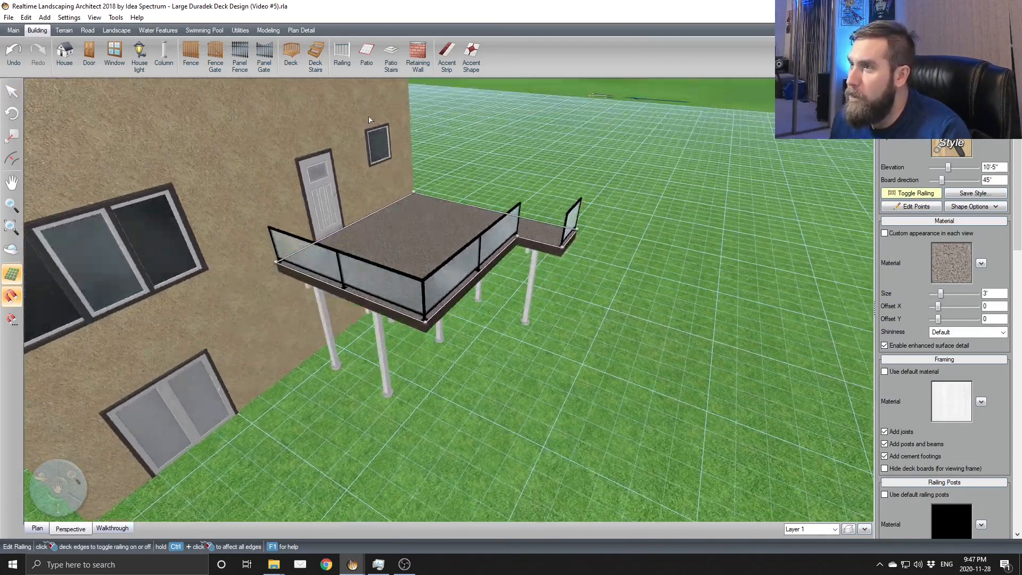
left_click(316, 59)
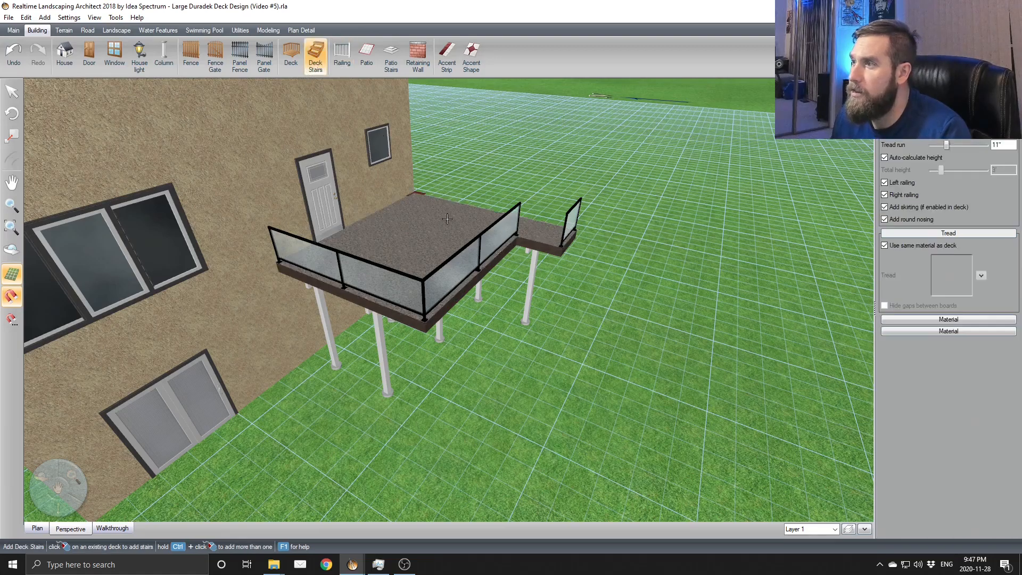
left_click(542, 234)
middle_click_drag(542, 234, 639, 212)
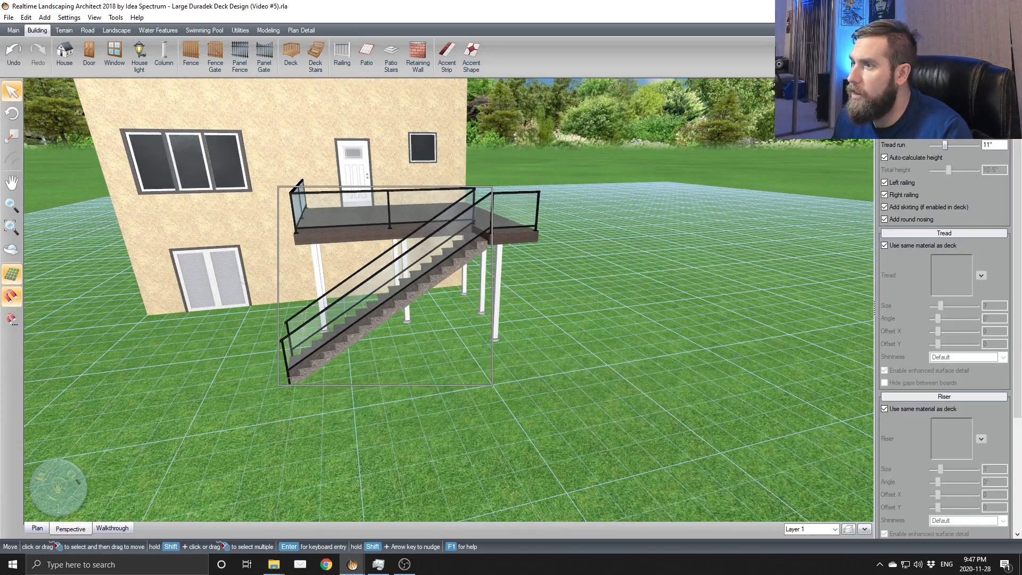
Step: Examine the stairs' fit against the landing and the deck's front edge in both plan and perspective views
middle_click_drag(633, 337, 595, 378)
left_click(39, 528)
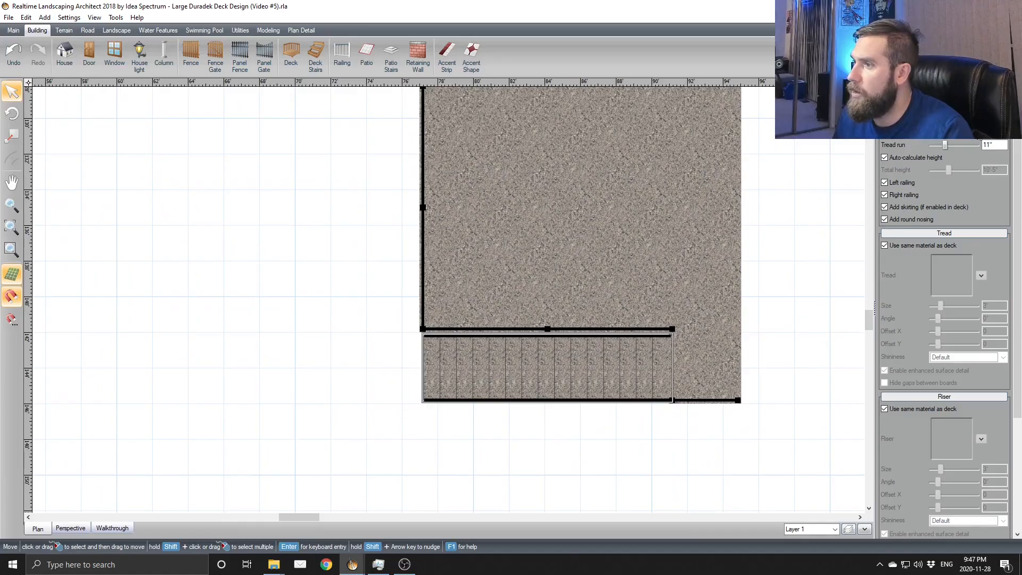
left_click(72, 530)
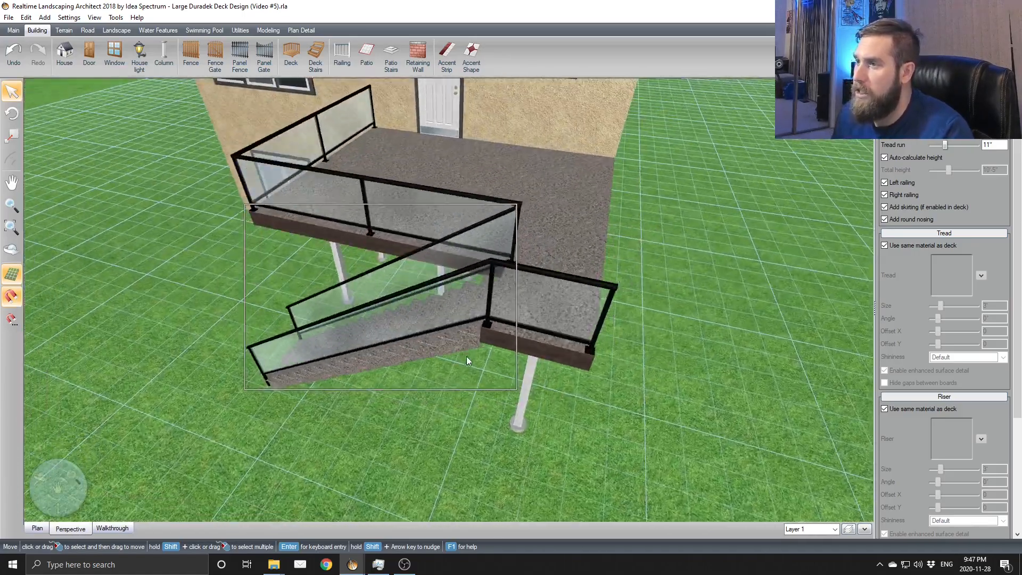
scroll(374, 270, "up", 2)
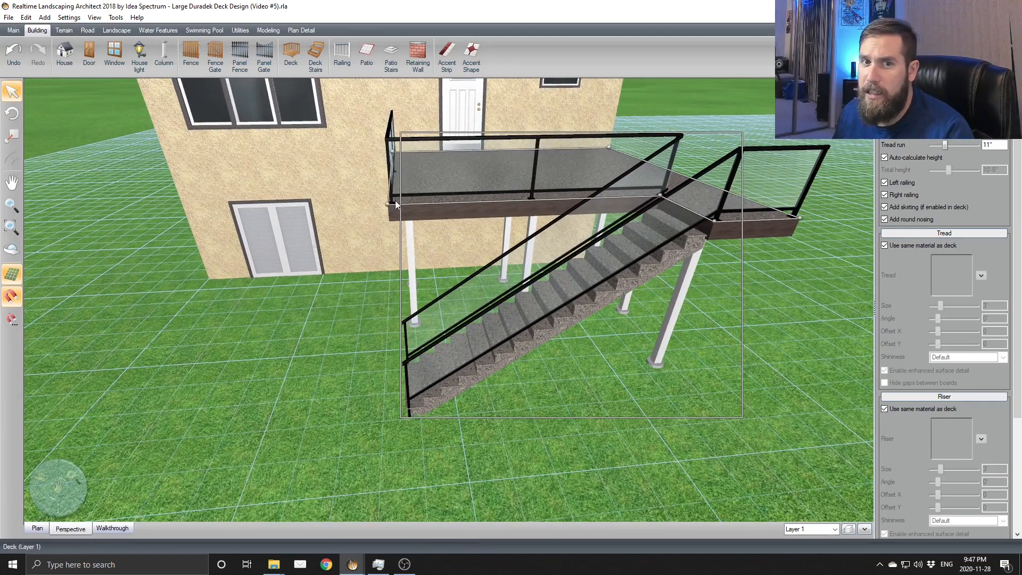
scroll(411, 220, "up", 1)
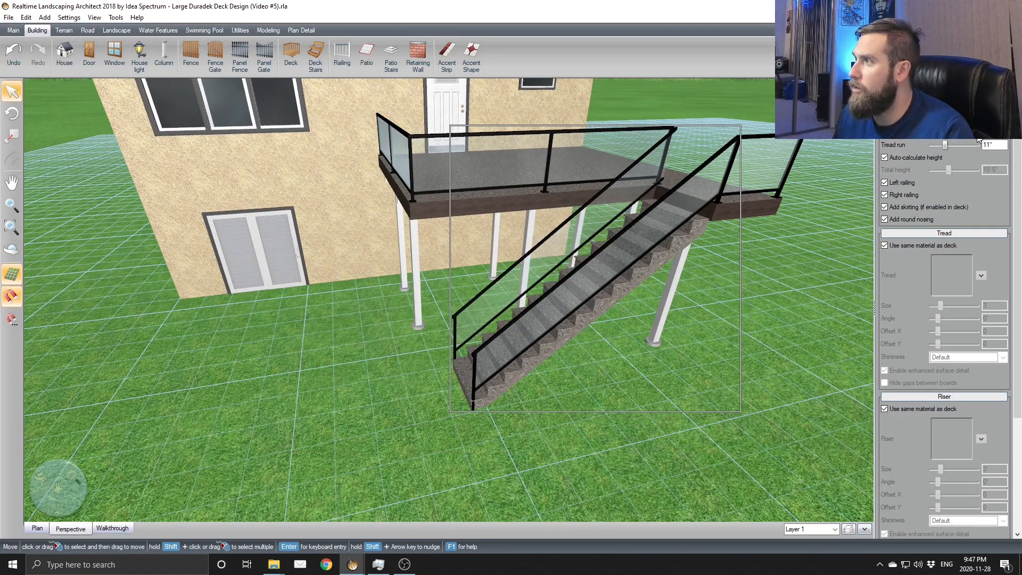
right_click_drag(734, 297, 299, 437)
left_click(37, 527)
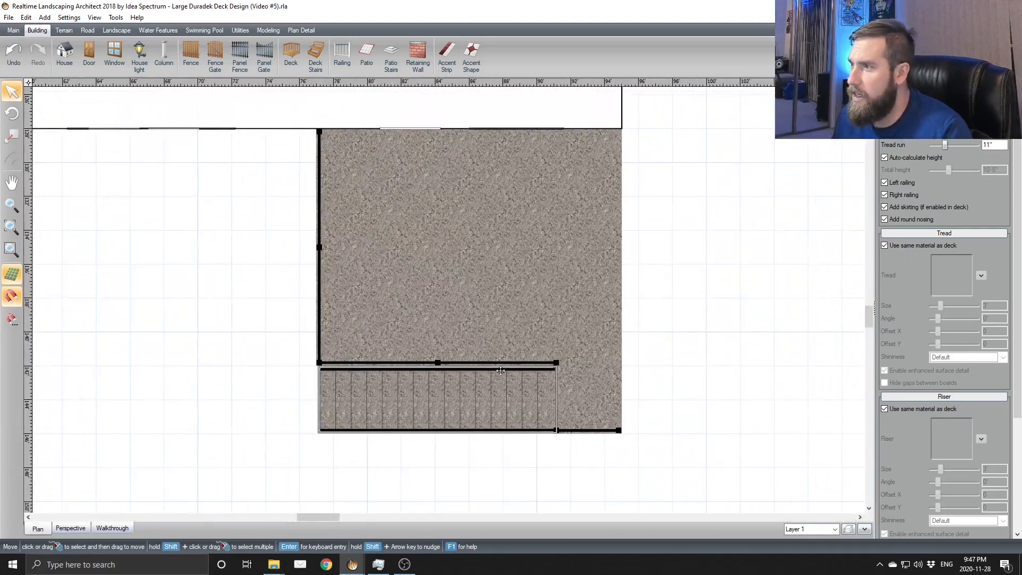
left_click(296, 31)
left_click(267, 31)
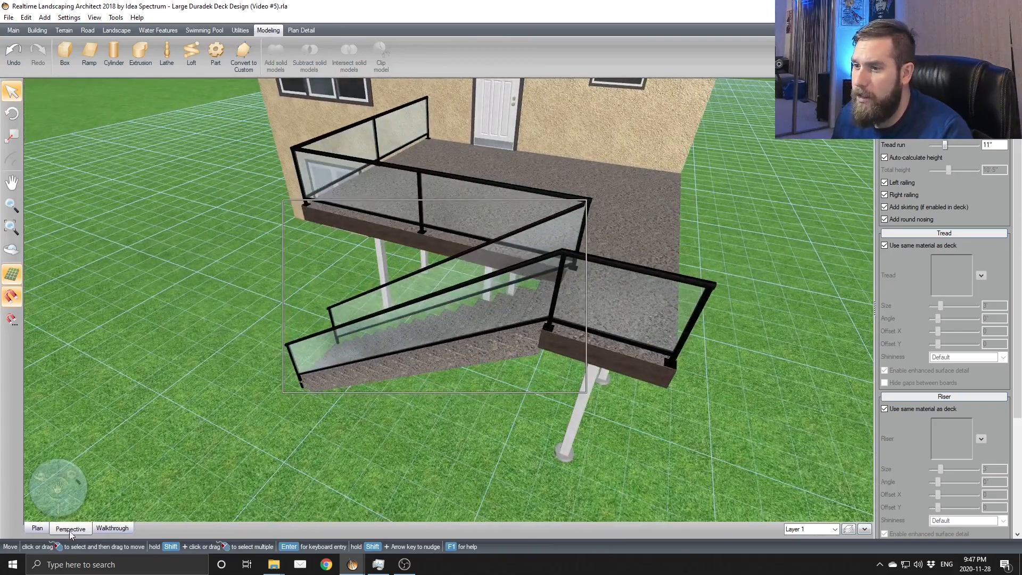
left_click(37, 528)
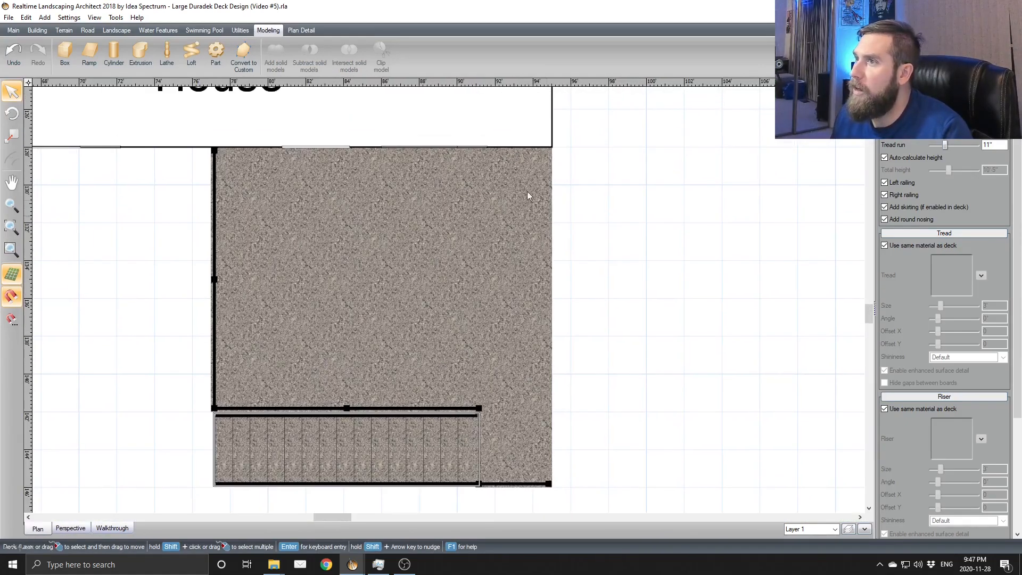
Step: Start a panel fence and choose the horizontal-slat design from the Privacy styles
left_click(39, 31)
left_click(240, 56)
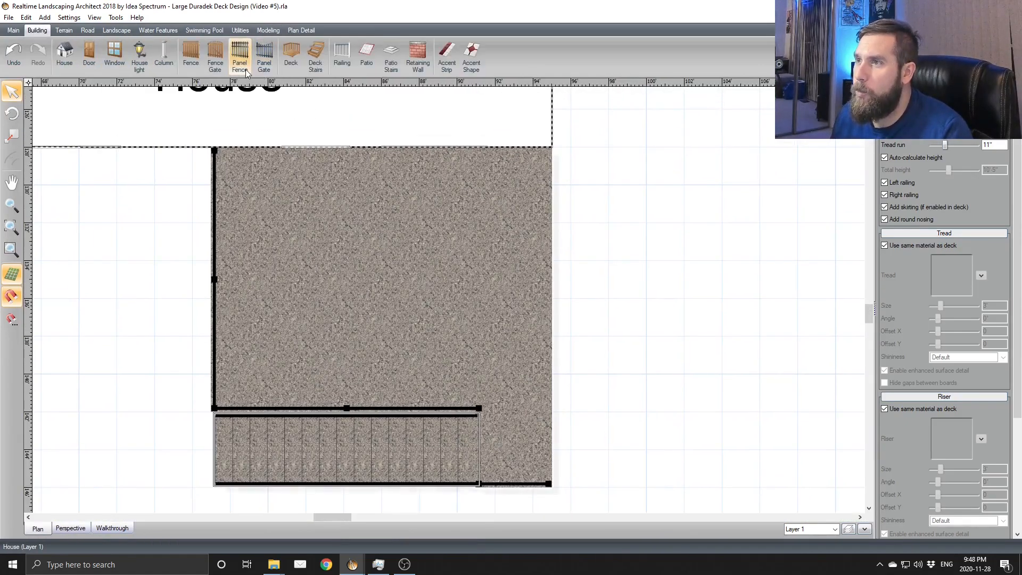
left_click(953, 147)
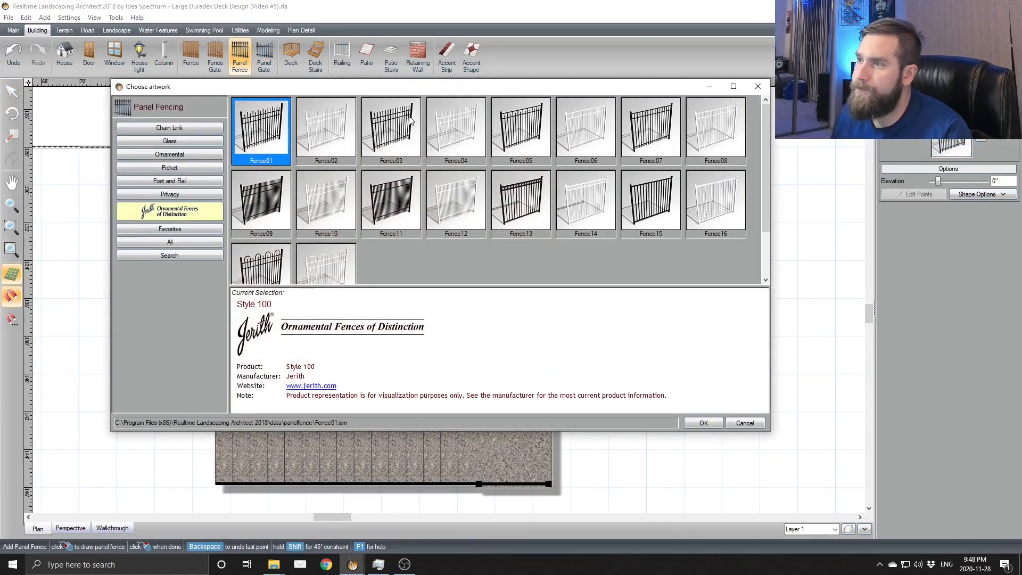
left_click(159, 194)
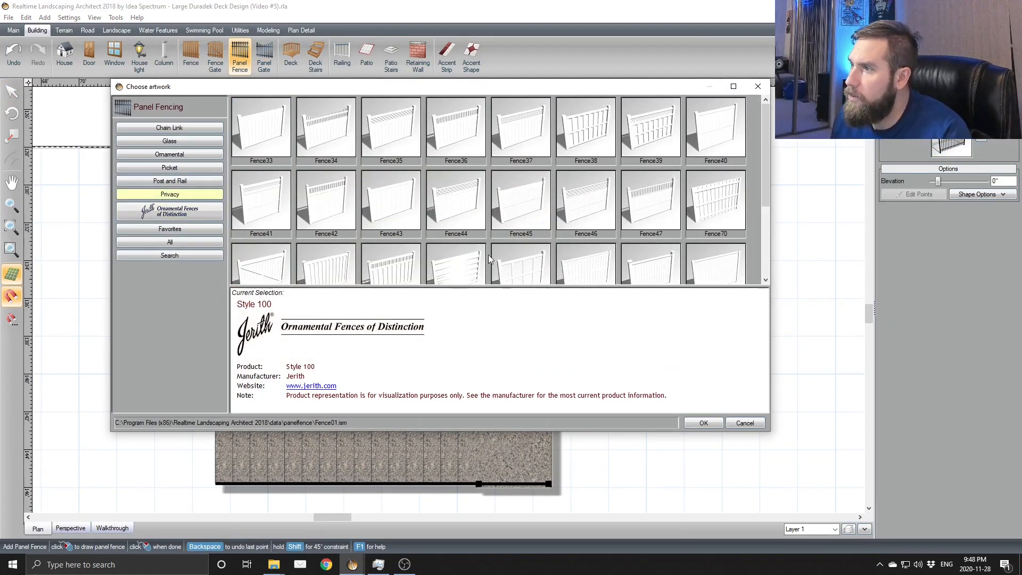
left_click(442, 260)
left_click(703, 423)
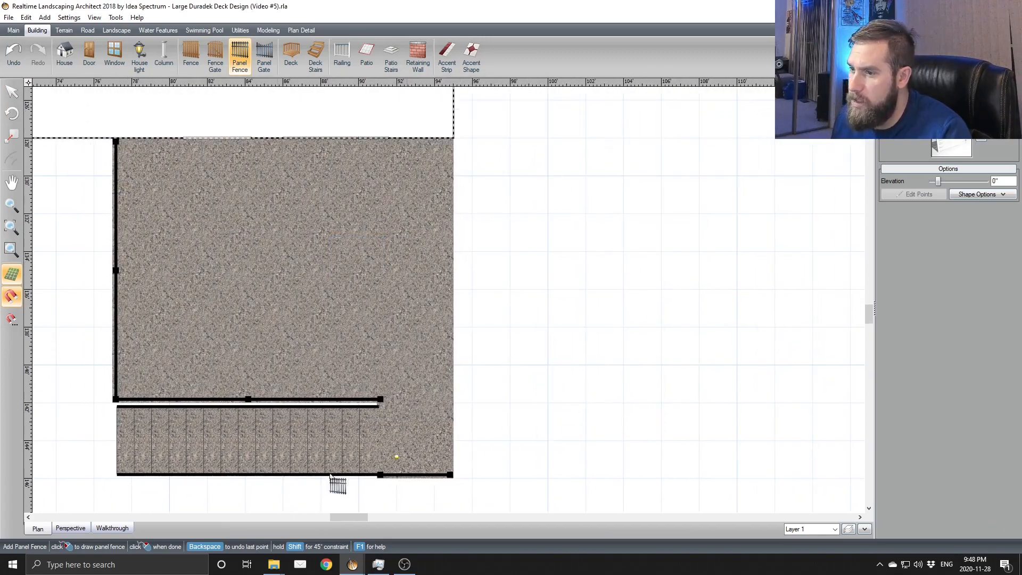
Step: Draw the panel fence along the deck's open outer side, 17'-6" from the house wall to the landing's front corner
left_click(71, 532)
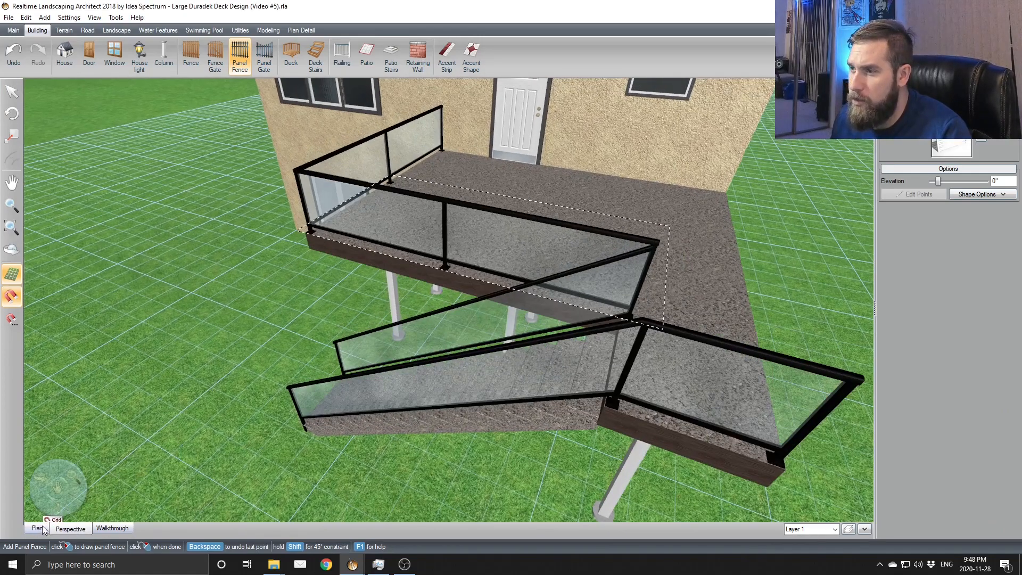
left_click(38, 528)
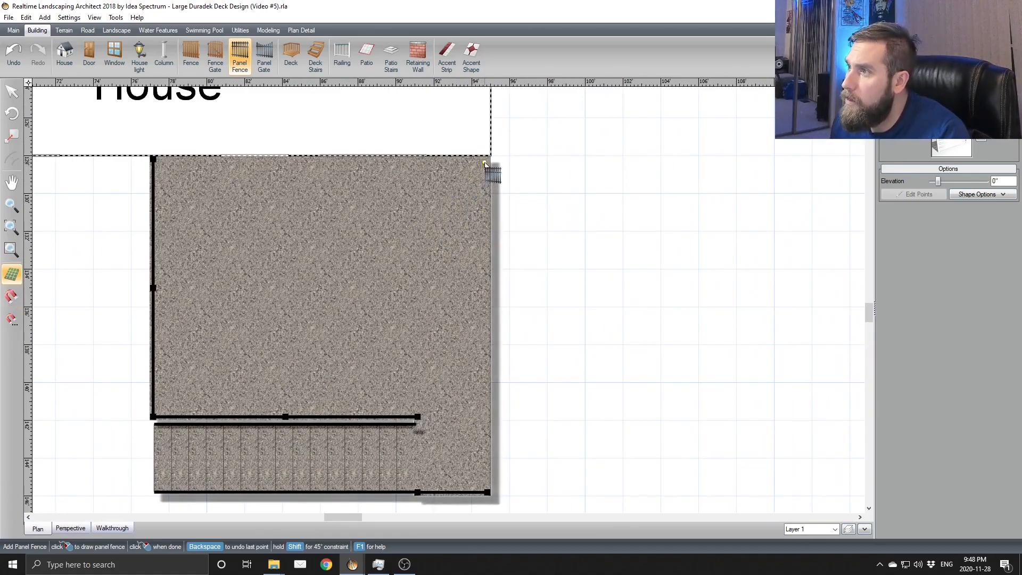
left_click(484, 161)
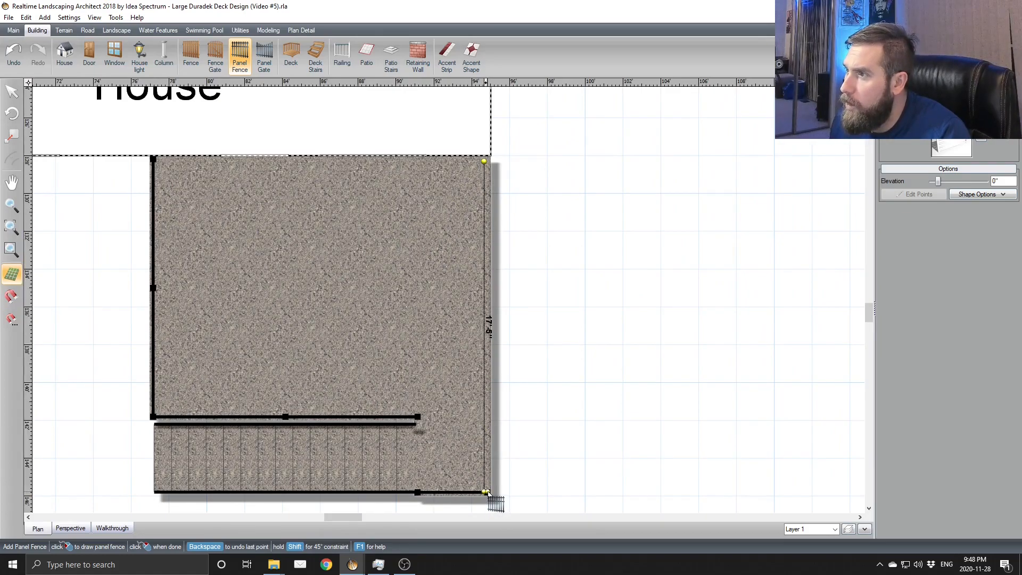
right_click(488, 493)
middle_click_drag(518, 433, 539, 428)
scroll(750, 293, "up", 1)
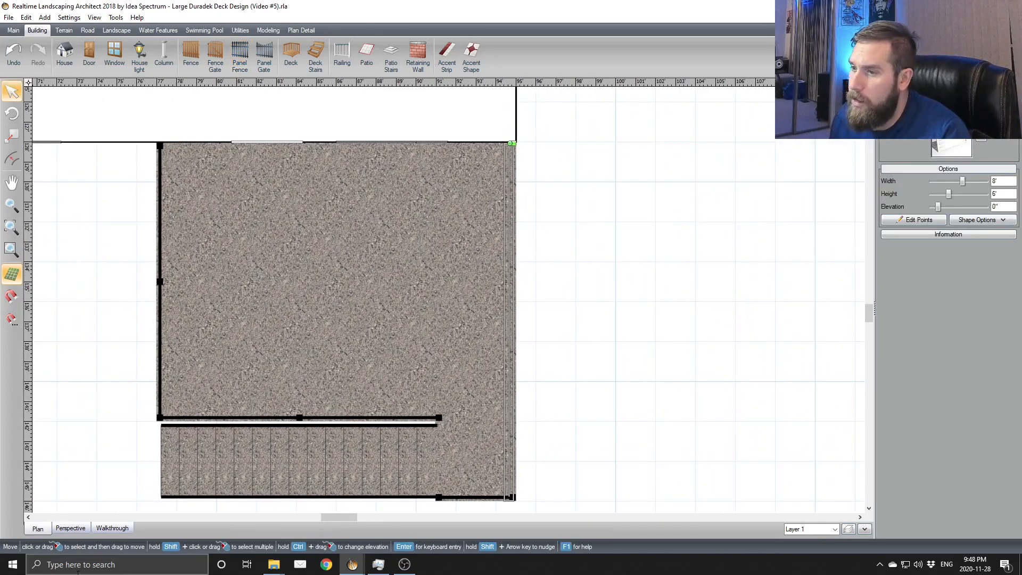
left_click(71, 528)
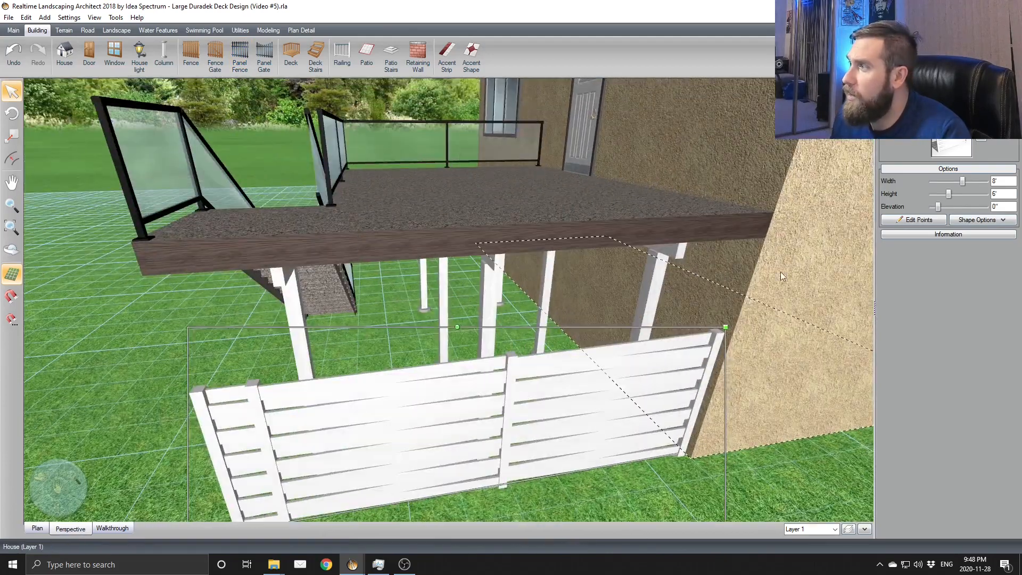
Step: Set the fence panel width to 5'-11" so the sections divide the run evenly
left_click(932, 182)
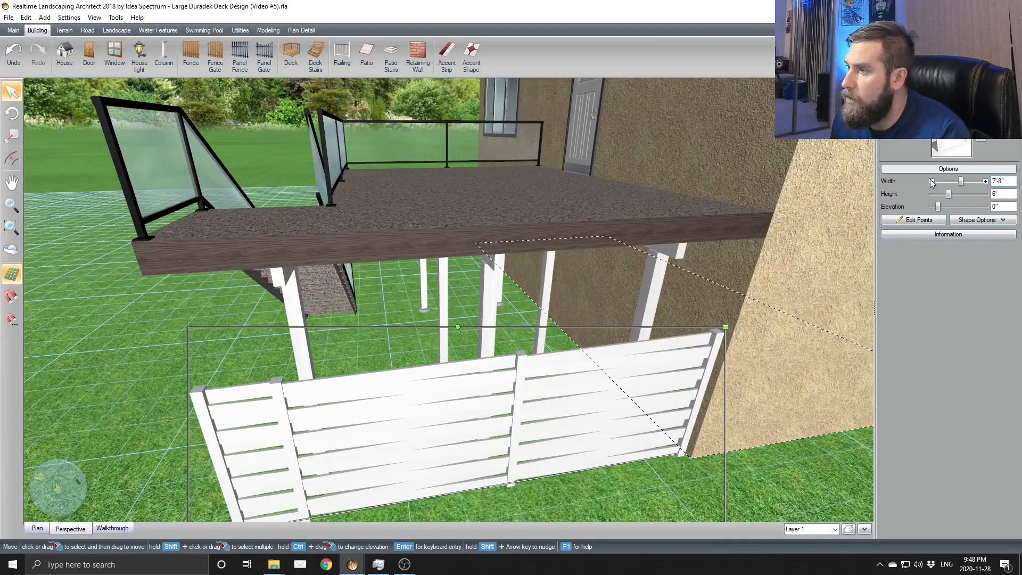
left_click(932, 182)
left_click(932, 182)
left_click(931, 182)
left_click(931, 182)
left_click(931, 182)
left_click(932, 182)
left_click(931, 181)
left_click(931, 182)
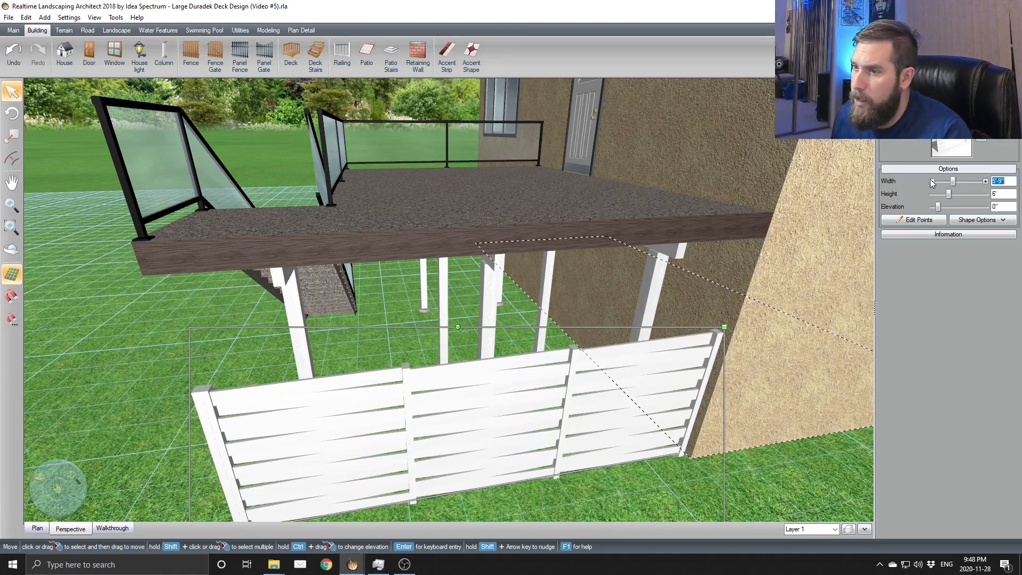
left_click(985, 182)
left_click(985, 182)
Step: Raise the privacy fence to an elevation of 9'-11" so it stands on the deck surface
left_click(986, 207)
left_click(986, 206)
left_click(985, 207)
left_click(986, 206)
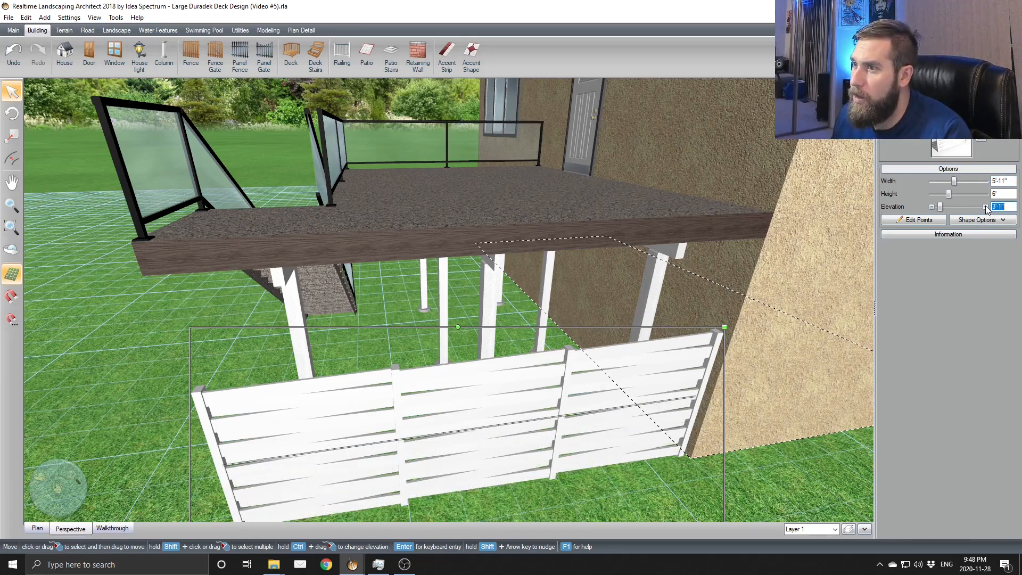
left_click(985, 207)
left_click(985, 207)
left_click(985, 207)
left_click(985, 207)
left_click(986, 207)
left_click(986, 207)
left_click(986, 206)
left_click(985, 206)
left_click(985, 207)
left_click(985, 207)
left_click(985, 207)
left_click(985, 207)
left_click(985, 207)
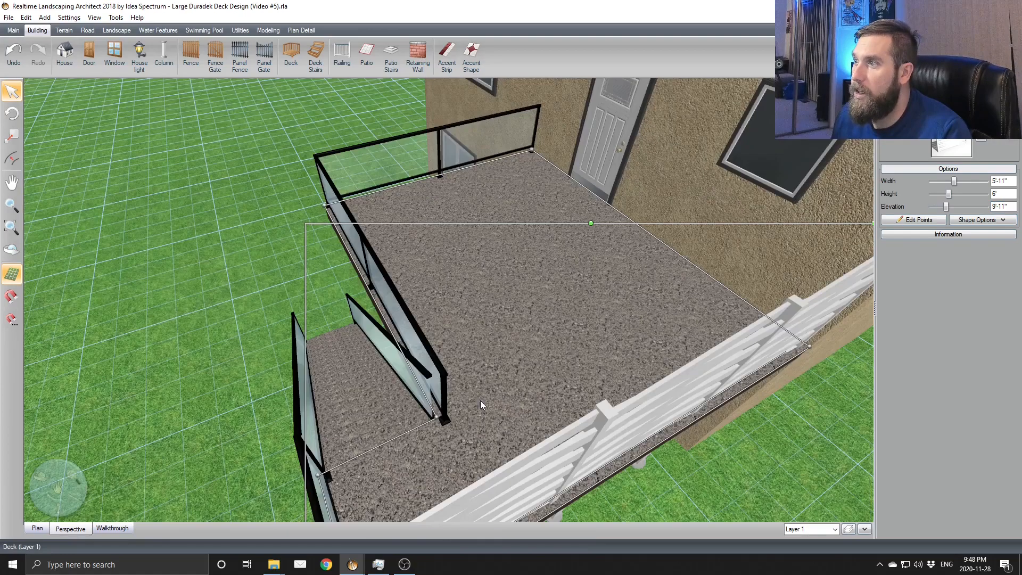
Step: Adjust the privacy fence's outer end point to meet the railing at the landing's front corner
middle_click_drag(480, 400, 455, 264)
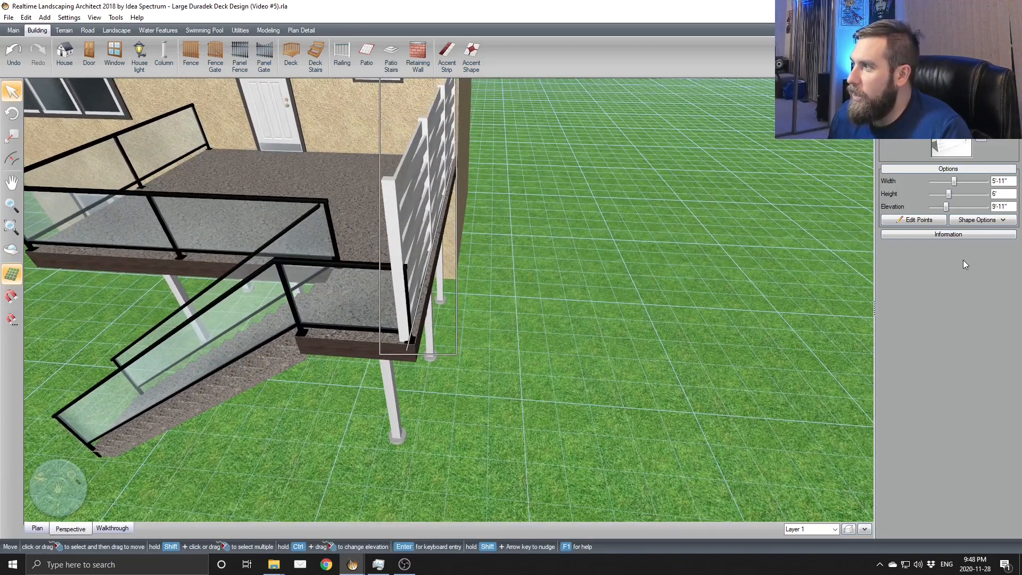
middle_click_drag(554, 310, 526, 338)
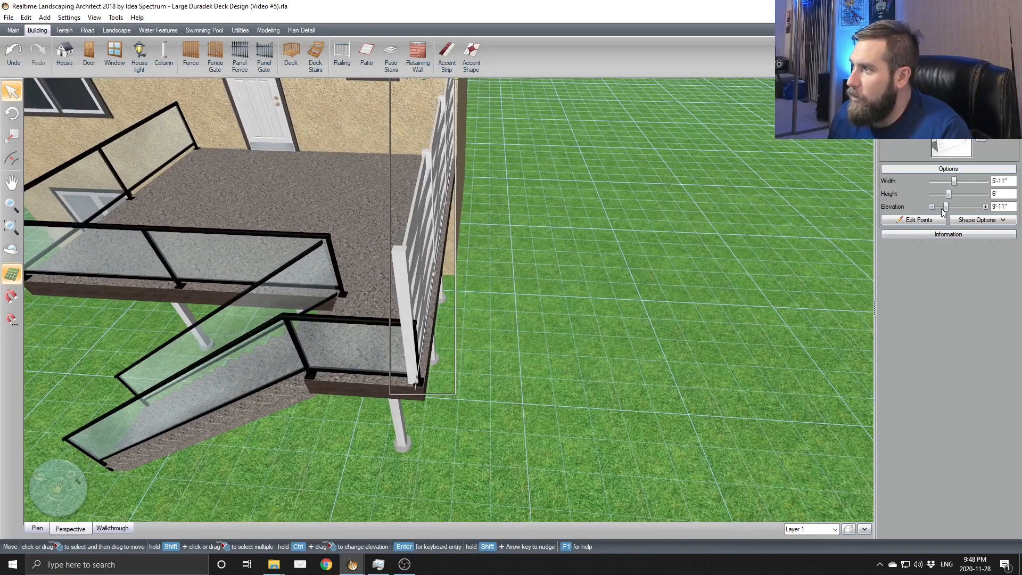
left_click(920, 221)
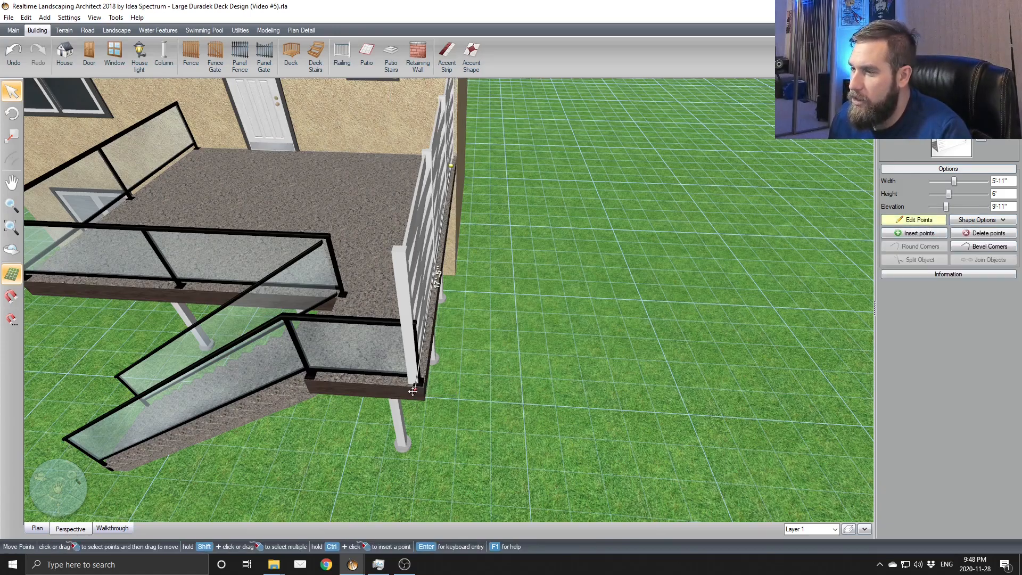
left_click_drag(413, 391, 418, 384)
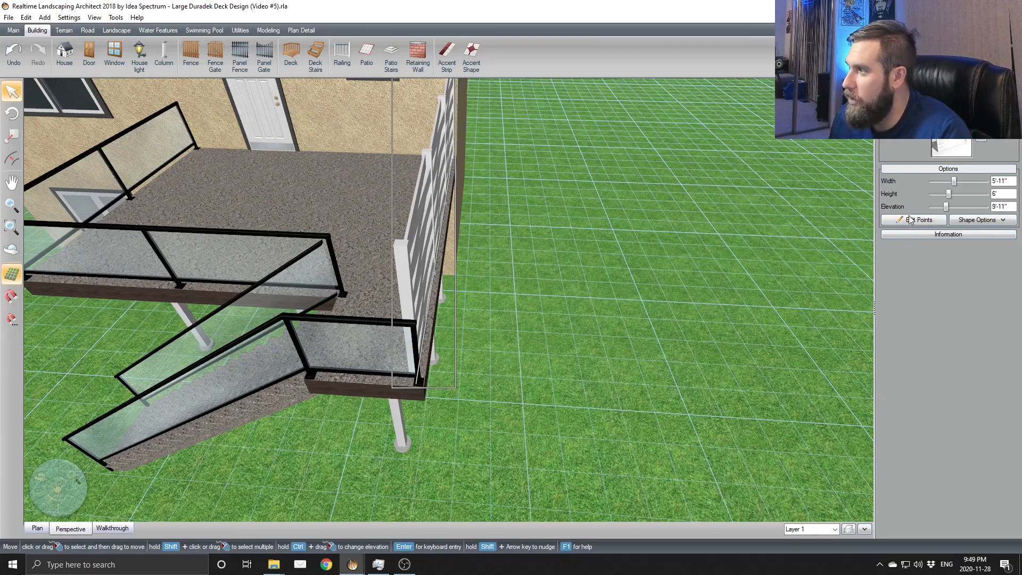
left_click_drag(419, 382, 417, 389)
right_click_drag(454, 369, 486, 371)
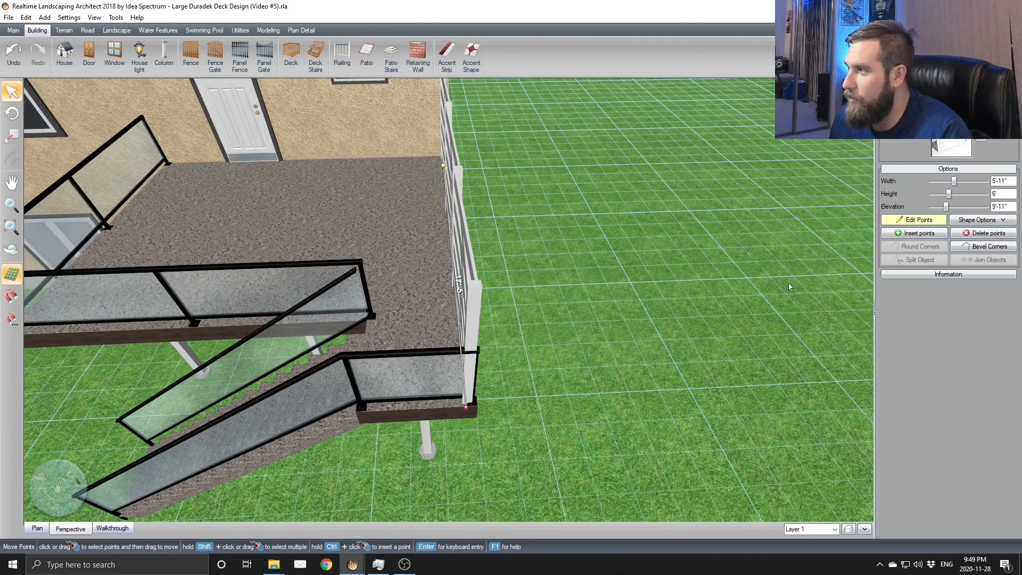
left_click(929, 222)
Step: Nudge the whole privacy fence slightly outward toward the deck's outer edge
right_click_drag(688, 336, 494, 357)
right_click_drag(379, 375, 427, 385)
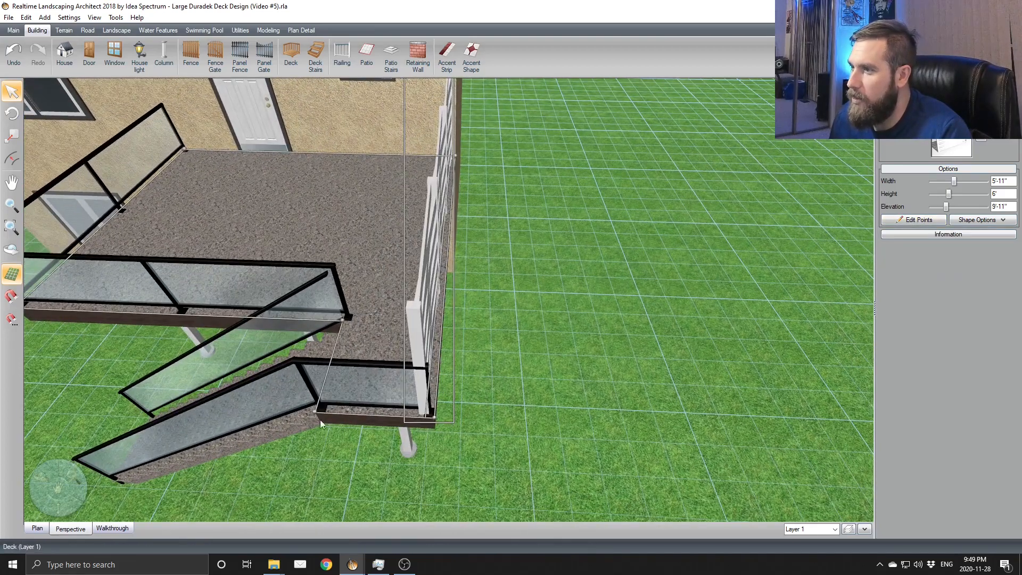
right_click_drag(52, 329, 456, 397)
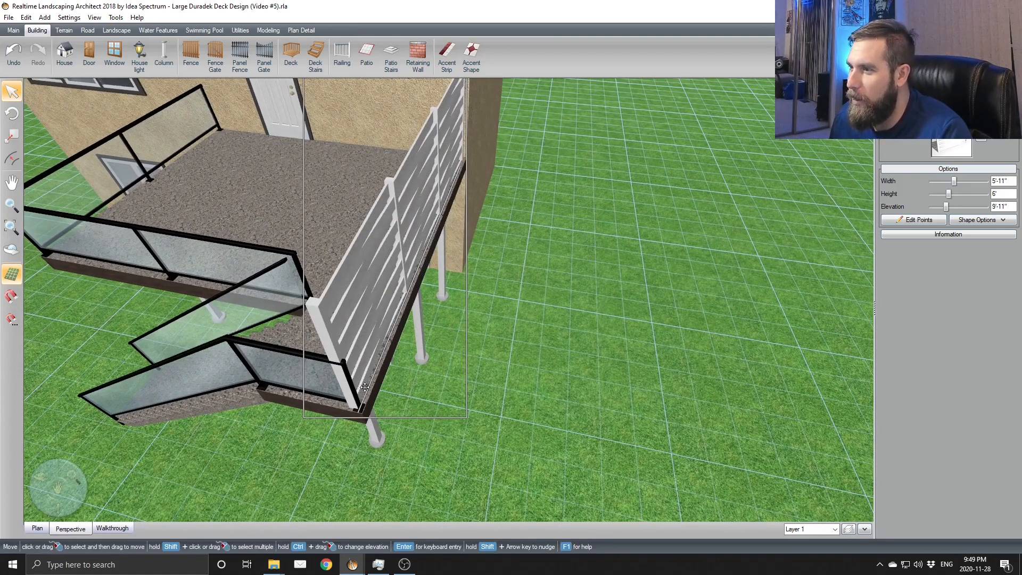
left_click_drag(364, 387, 368, 387)
middle_click_drag(369, 387, 1019, 259)
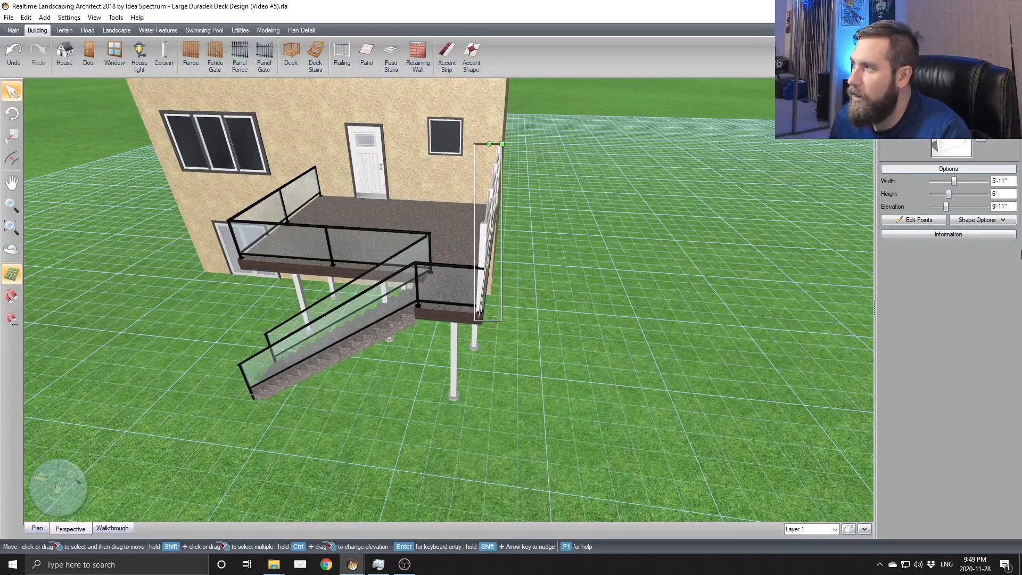
Step: Open the privacy fence's materials for editing
left_click(981, 141)
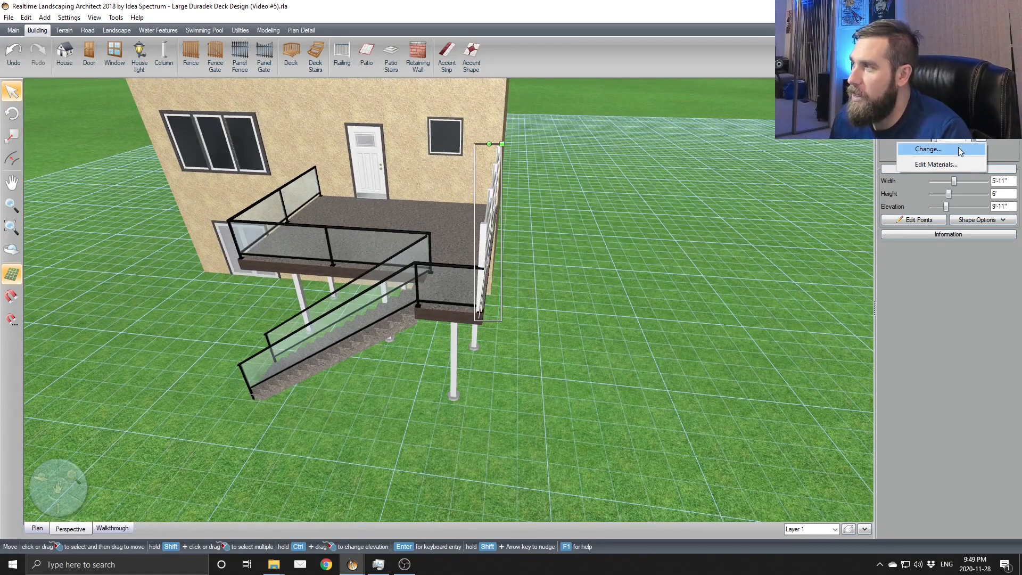
left_click(958, 148)
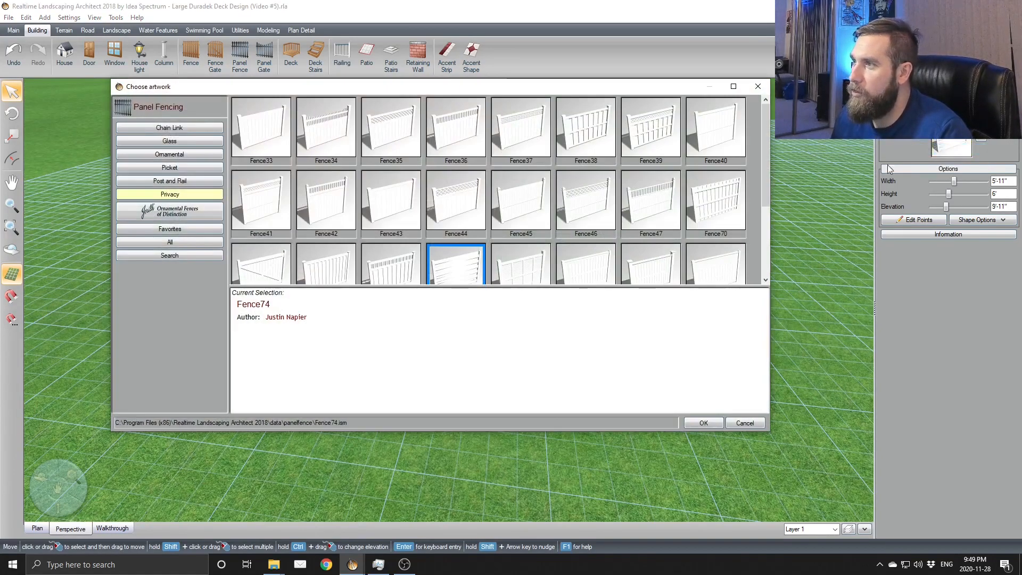
left_click(756, 90)
left_click(980, 141)
left_click(936, 165)
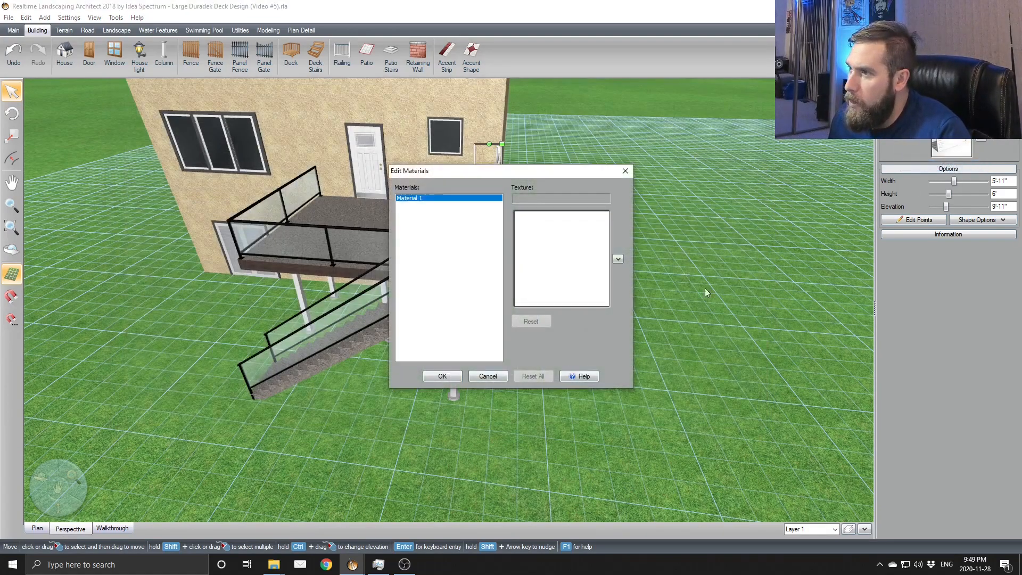
left_click(618, 259)
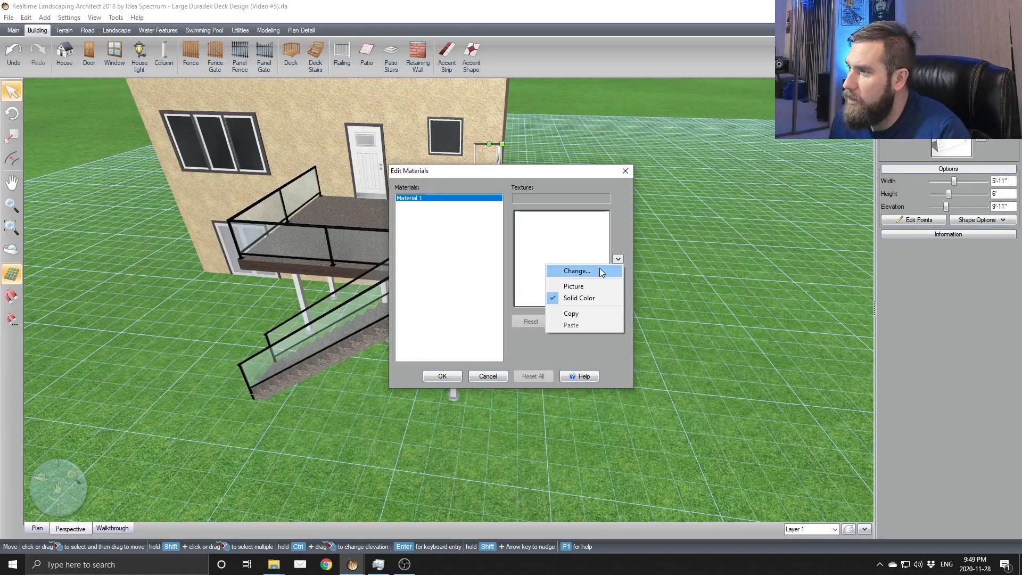
left_click(592, 286)
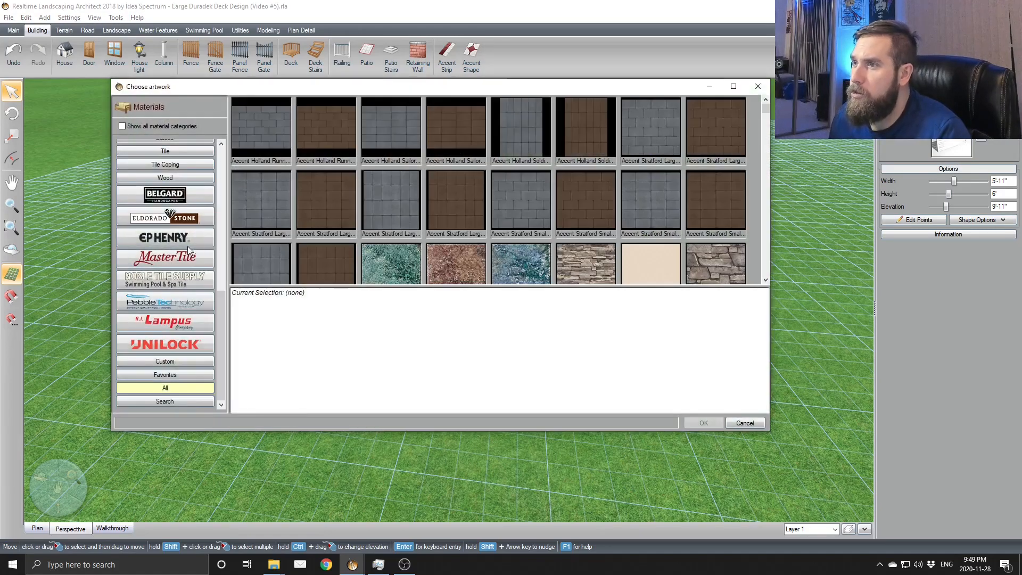
mouse_move(767, 112)
left_mouse_down()
mouse_move(767, 129)
mouse_move(765, 109)
left_mouse_up()
scroll(173, 224, "up", 10)
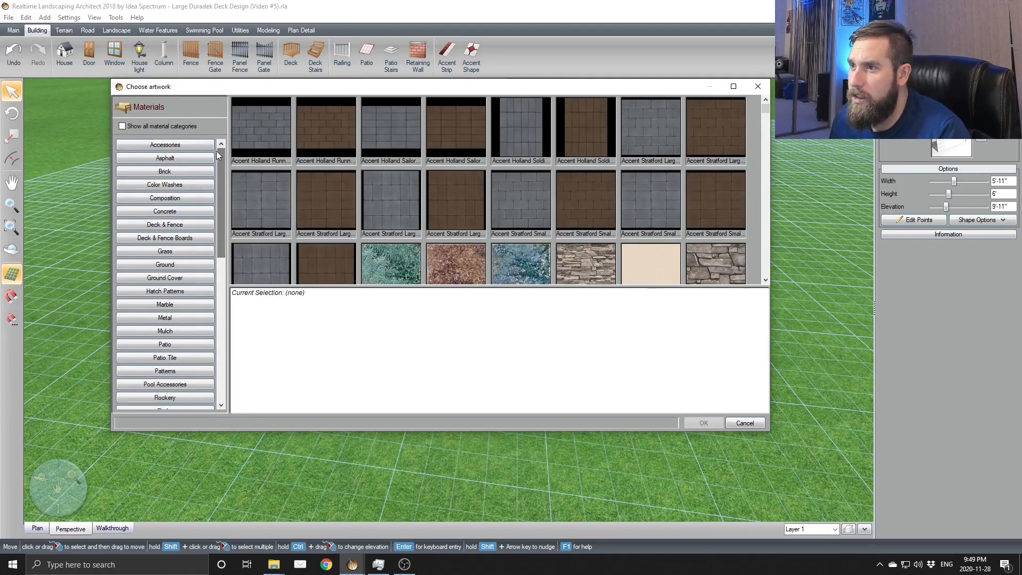
left_click(163, 226)
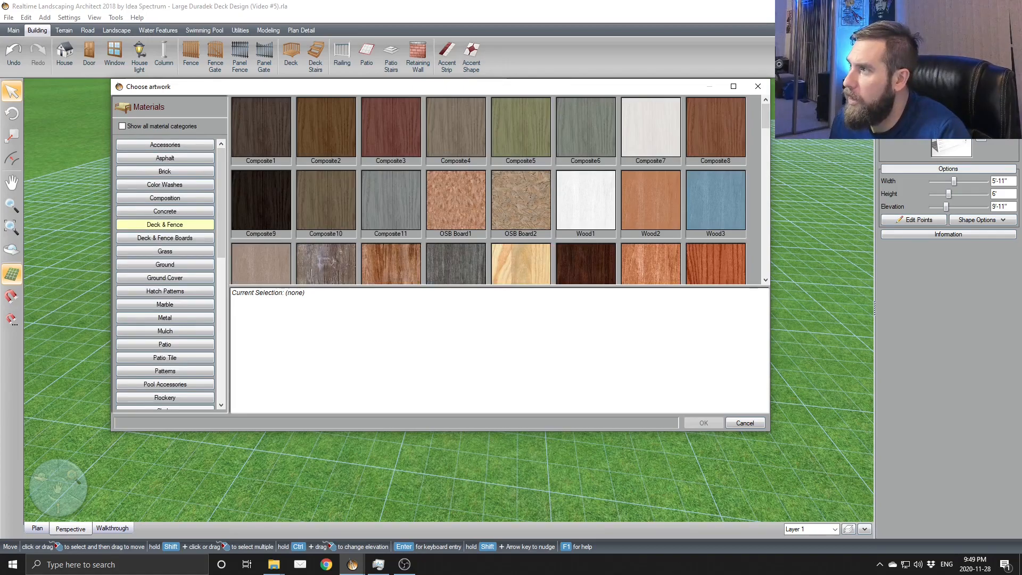
left_click(758, 86)
left_click(618, 259)
left_click(586, 291)
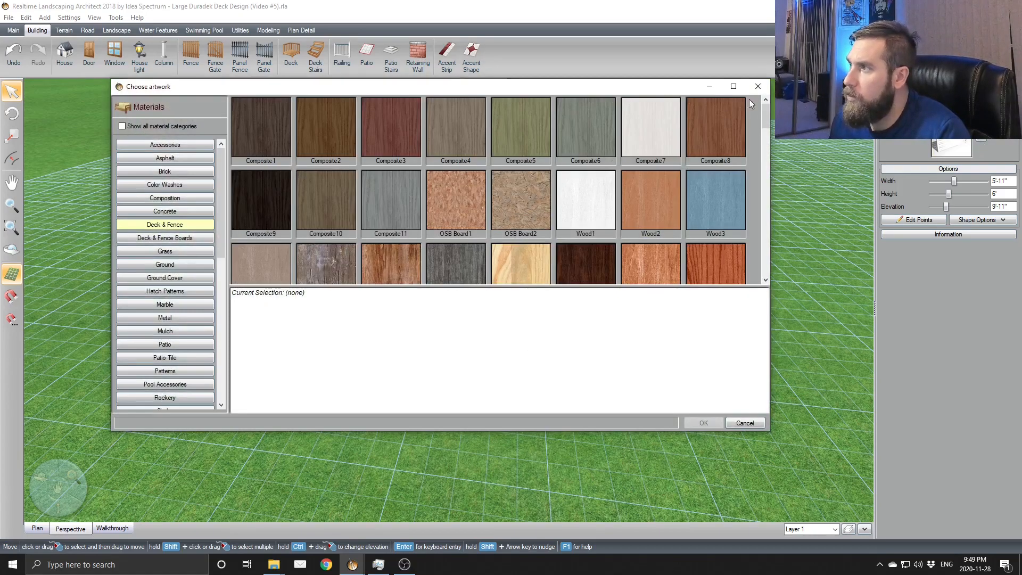
left_click(758, 86)
Step: Change the privacy fence's Material 1 to a solid black color and apply it
left_click(617, 259)
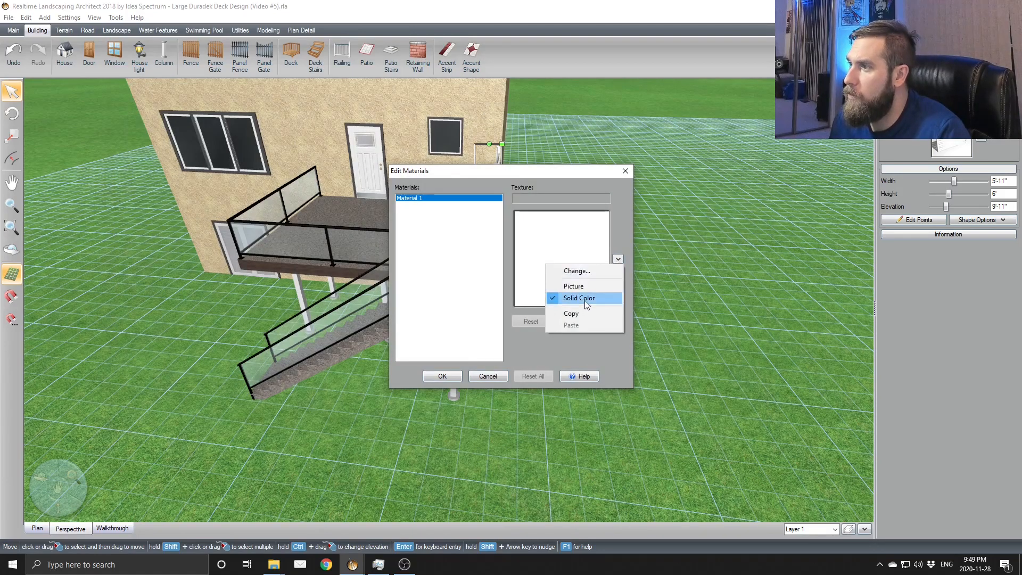
left_click(579, 298)
left_click(410, 352)
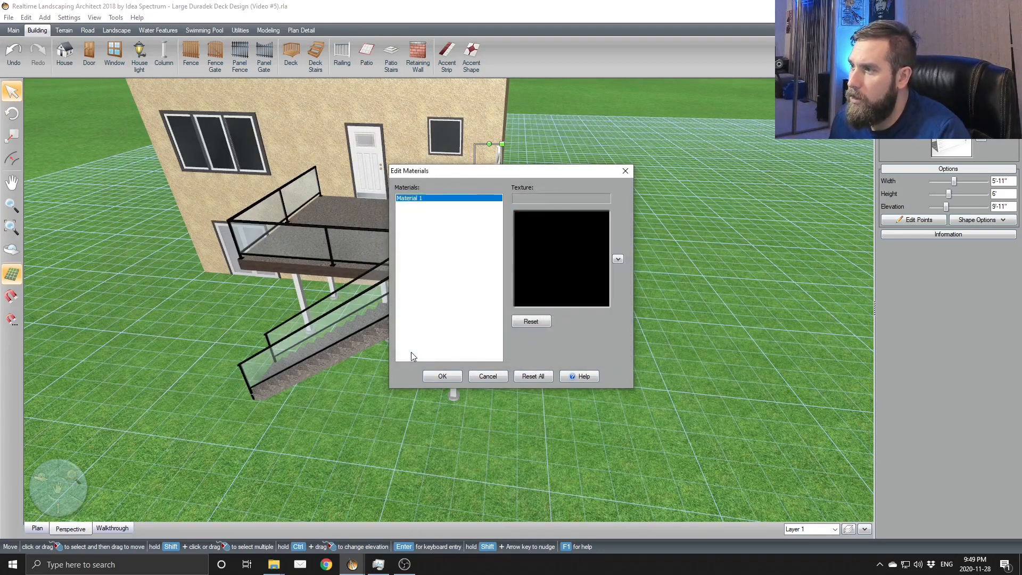
left_click(441, 377)
mouse_move(497, 344)
right_mouse_down()
mouse_move(666, 360)
mouse_move(421, 336)
mouse_move(499, 336)
right_mouse_up()
right_click_drag(333, 389, 492, 308)
Step: Turn off the posts and beams and the cement footings in the deck's framing options
left_click(448, 256)
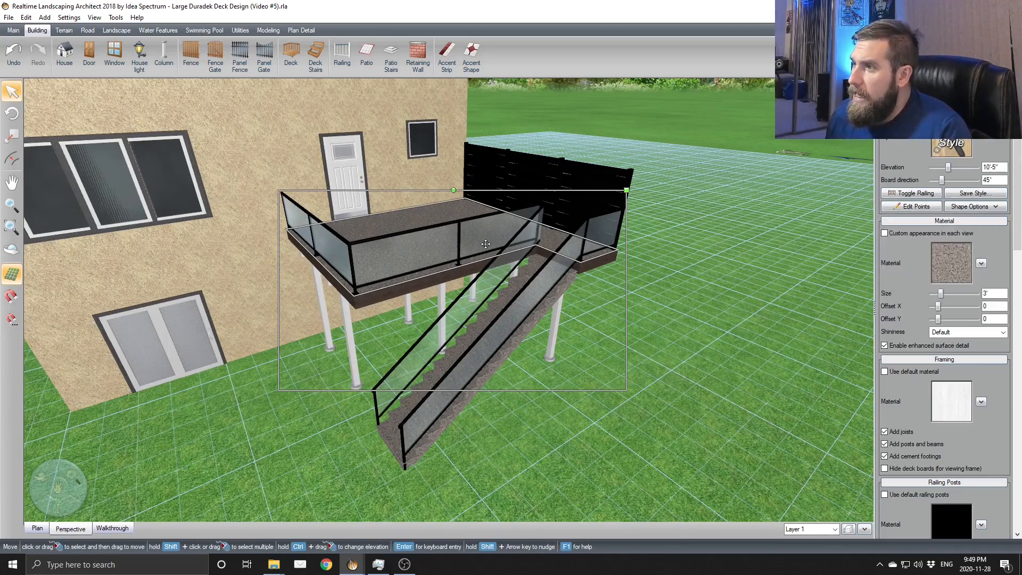
right_click_drag(485, 244, 432, 284)
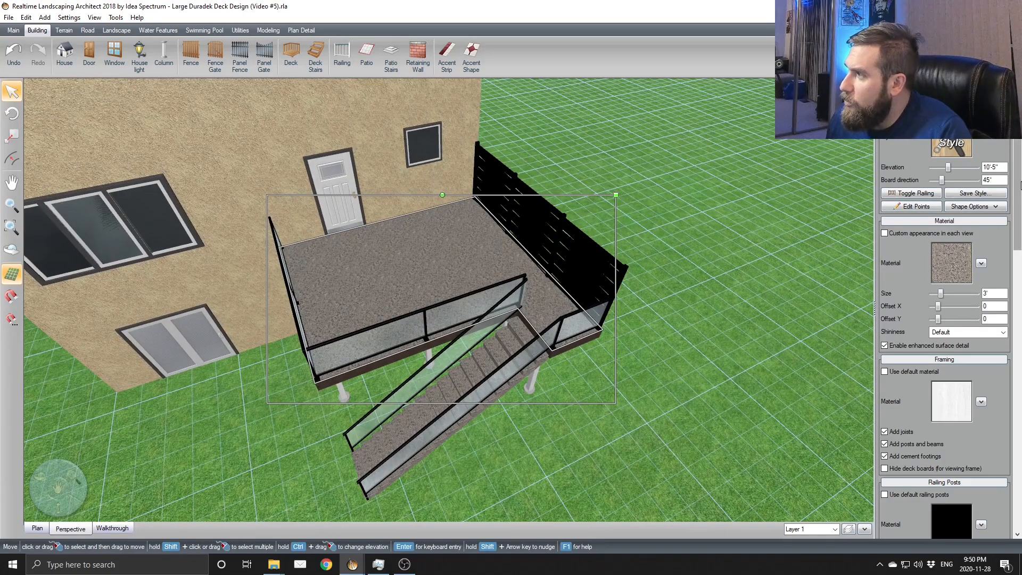
scroll(1016, 186, "down", 3)
left_click(884, 259)
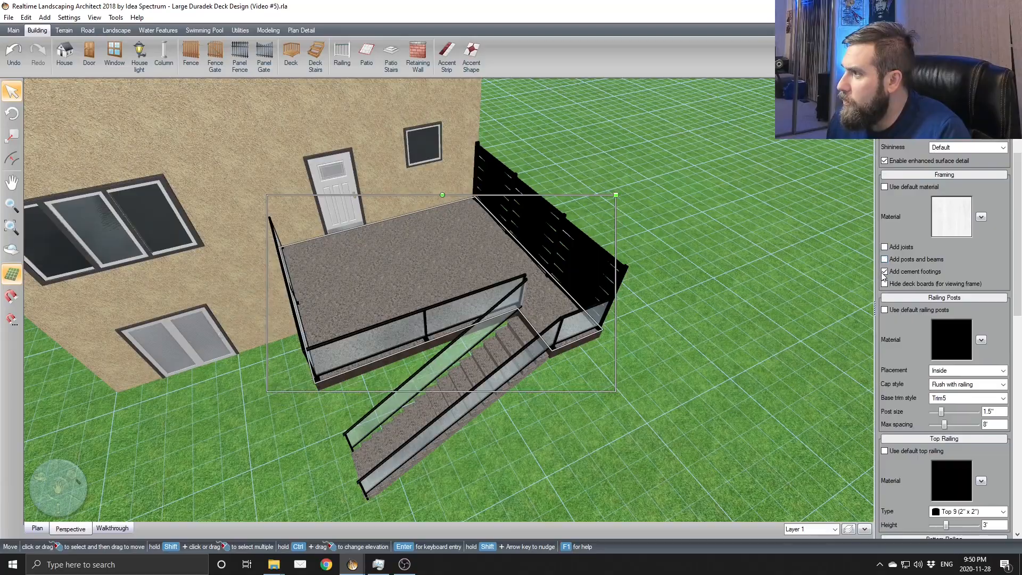
right_click_drag(751, 346, 627, 349)
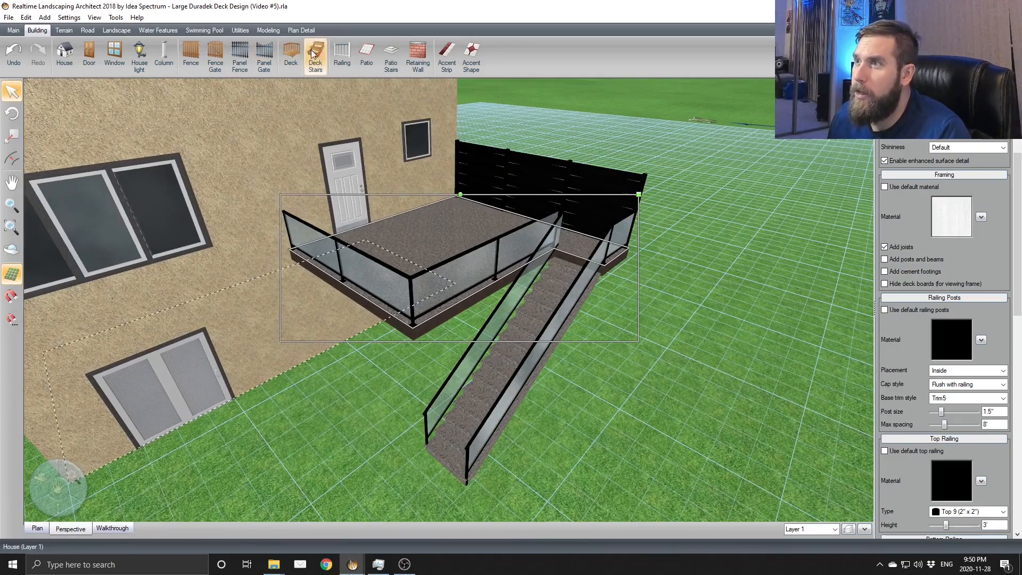
left_click(301, 31)
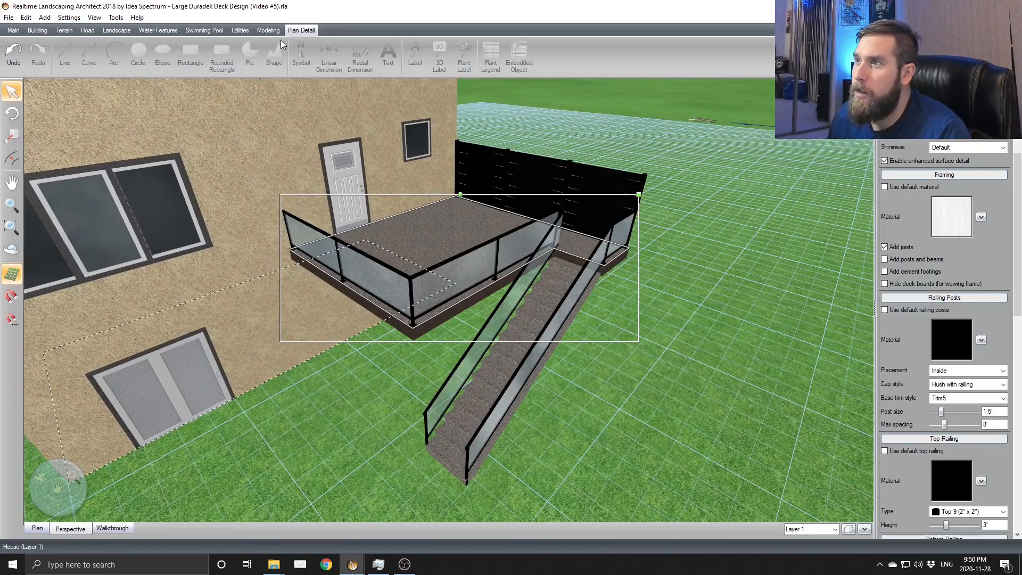
left_click(268, 30)
left_click(77, 57)
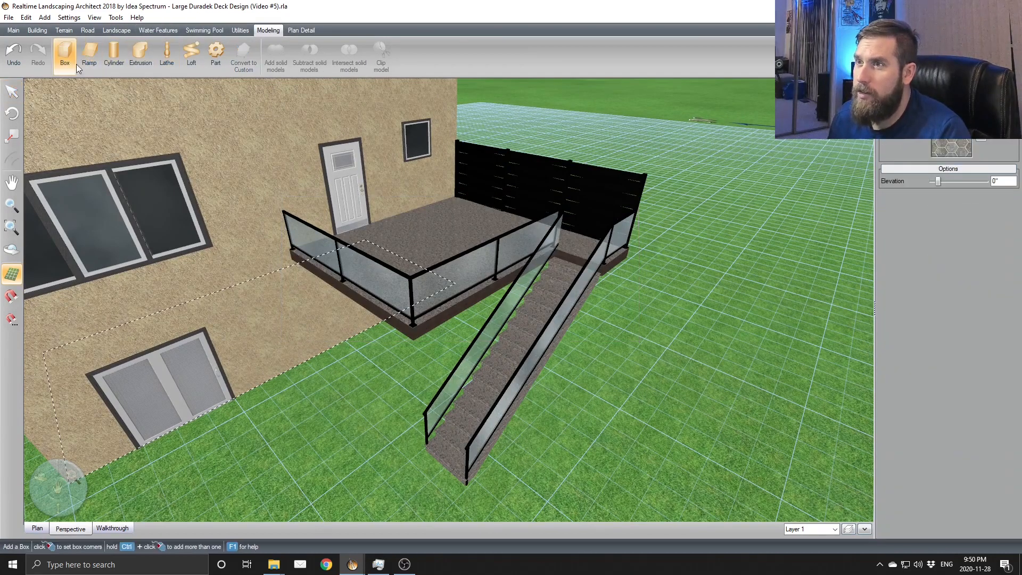
Step: In plan view, remove the deck railings from the open side edge and the edge running alongside the stairs
left_click(38, 528)
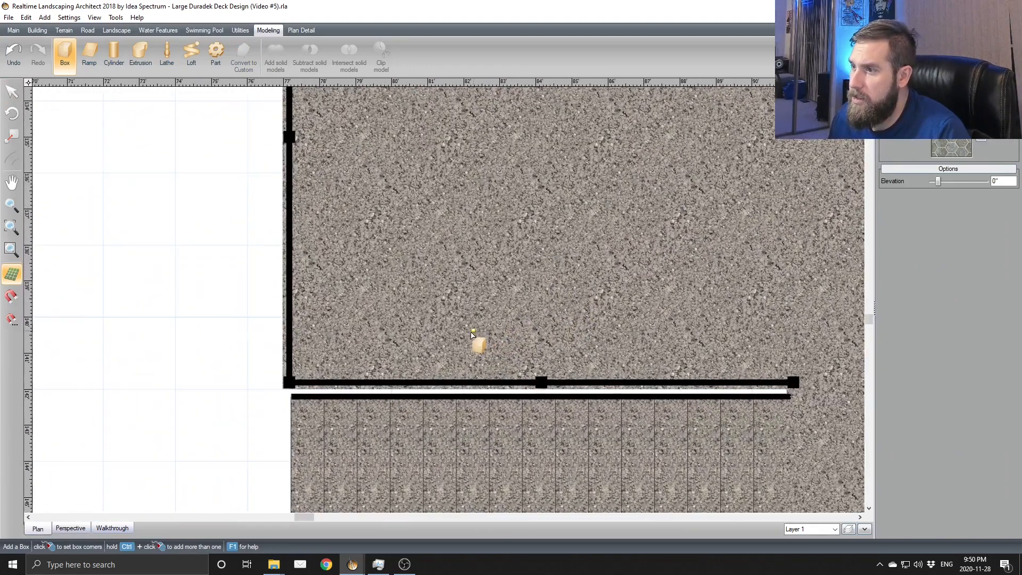
scroll(471, 335, "up", 1)
middle_click_drag(456, 334, 508, 328)
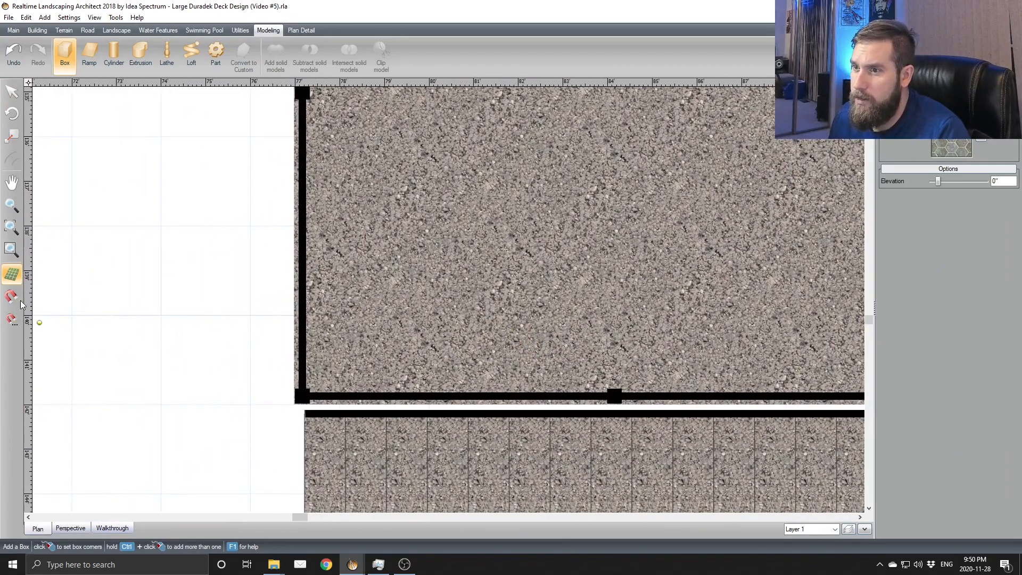
left_click(12, 93)
left_click(447, 234)
left_click(925, 194)
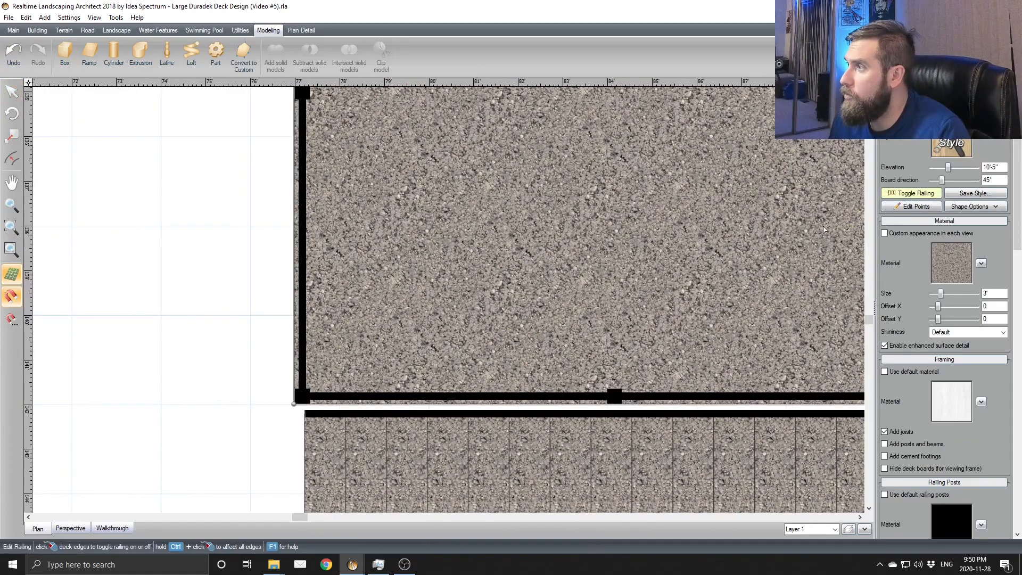
left_click(306, 223)
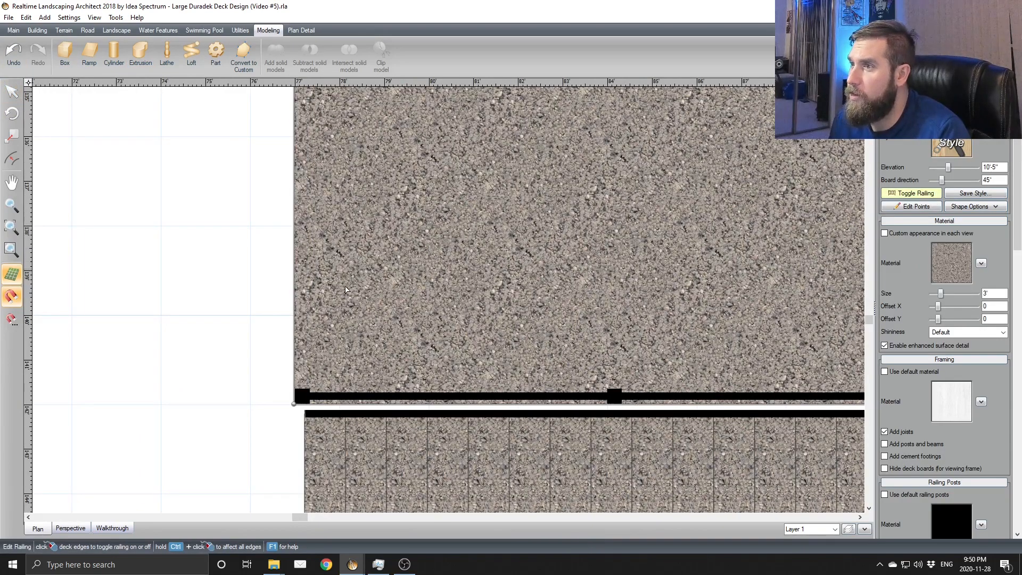
left_click(507, 405)
scroll(533, 372, "down", 1)
middle_click_drag(559, 340, 216, 302)
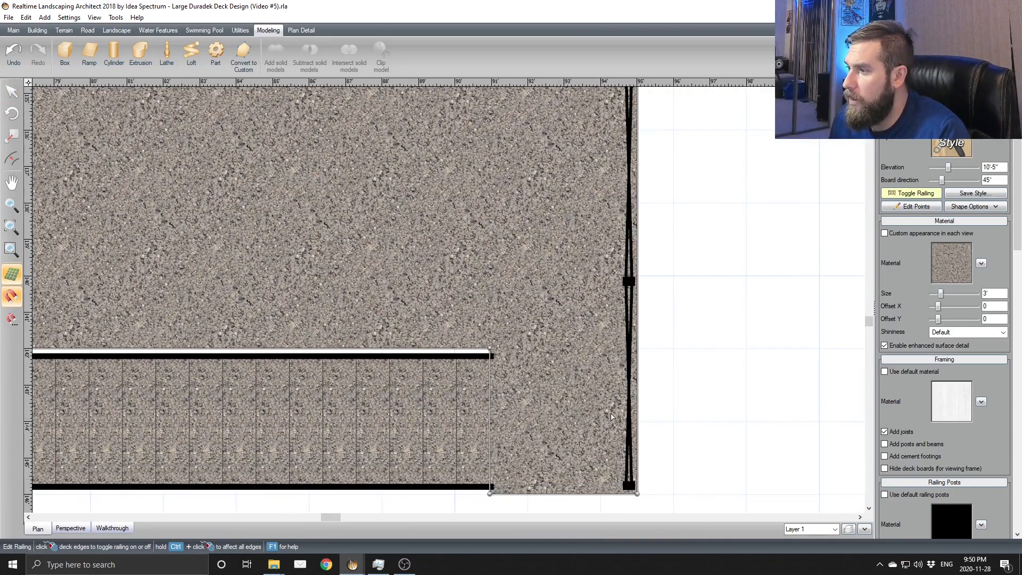
middle_click_drag(373, 362, 629, 307)
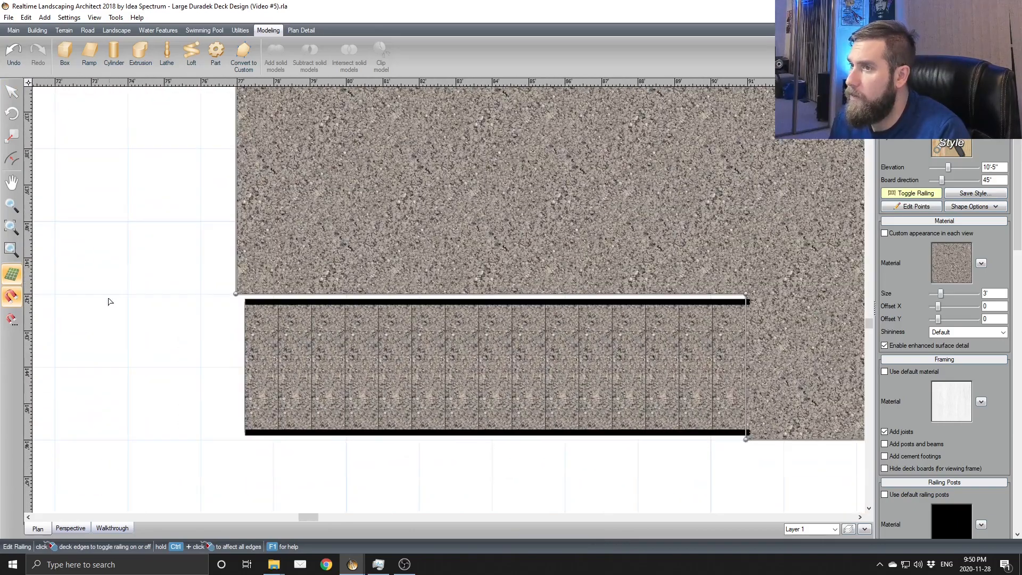
Step: Draw a box about 7" square at the deck's open front corner near the foot of the stairs
left_click(65, 56)
scroll(393, 388, "up", 4)
scroll(529, 346, "up", 2)
middle_click_drag(529, 351, 503, 349)
scroll(518, 329, "up", 1)
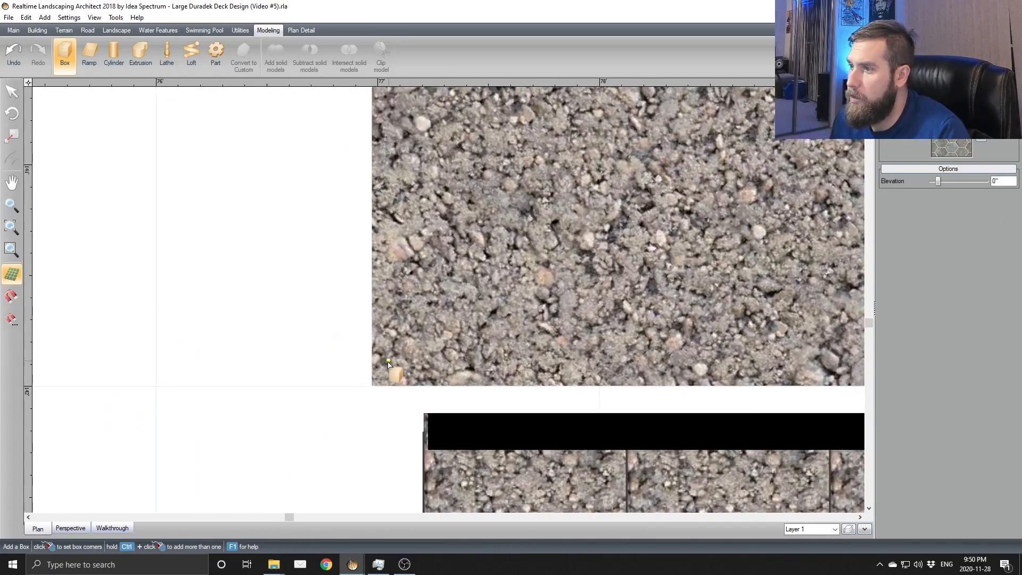
left_click(498, 264)
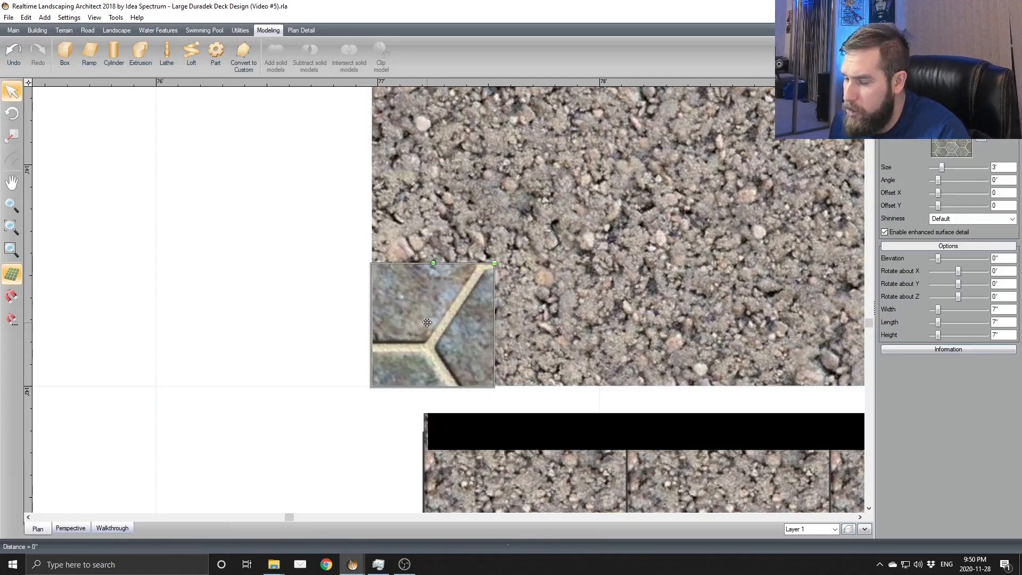
Step: Place a copy of the box at the deck's outer corner beside the top of the stairs
scroll(542, 344, "down", 3)
scroll(568, 331, "down", 3)
middle_click_drag(527, 207, 448, 234)
left_click_drag(448, 234, 748, 273)
middle_click_drag(747, 273, 319, 272)
left_click_drag(318, 272, 591, 301)
scroll(591, 301, "up", 1)
middle_click_drag(613, 296, 541, 296)
left_click_drag(541, 296, 576, 191)
middle_click_drag(608, 295, 554, 249)
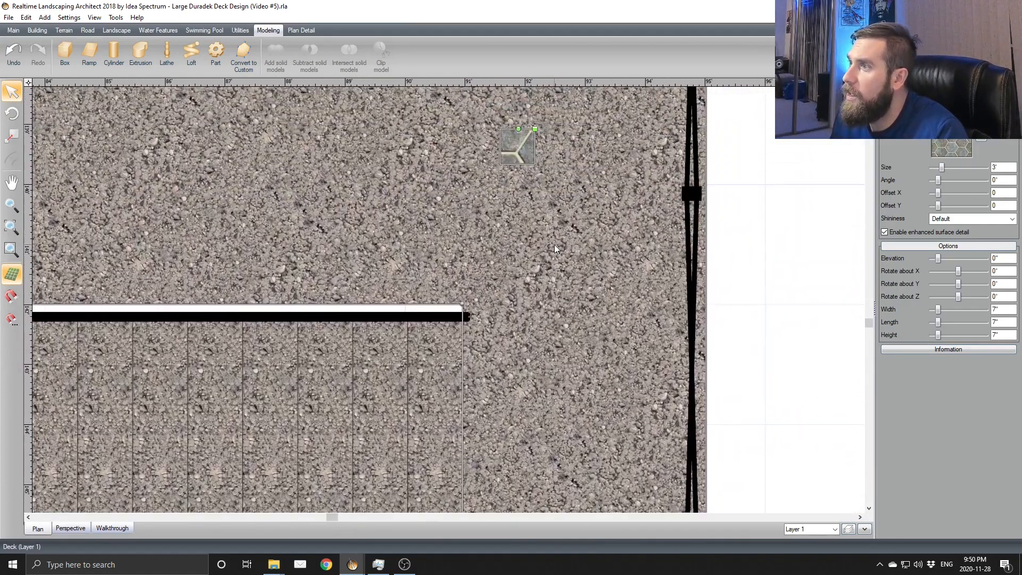
left_click_drag(518, 146, 533, 450)
middle_click_drag(534, 389, 534, 199)
left_click_drag(519, 269, 465, 346)
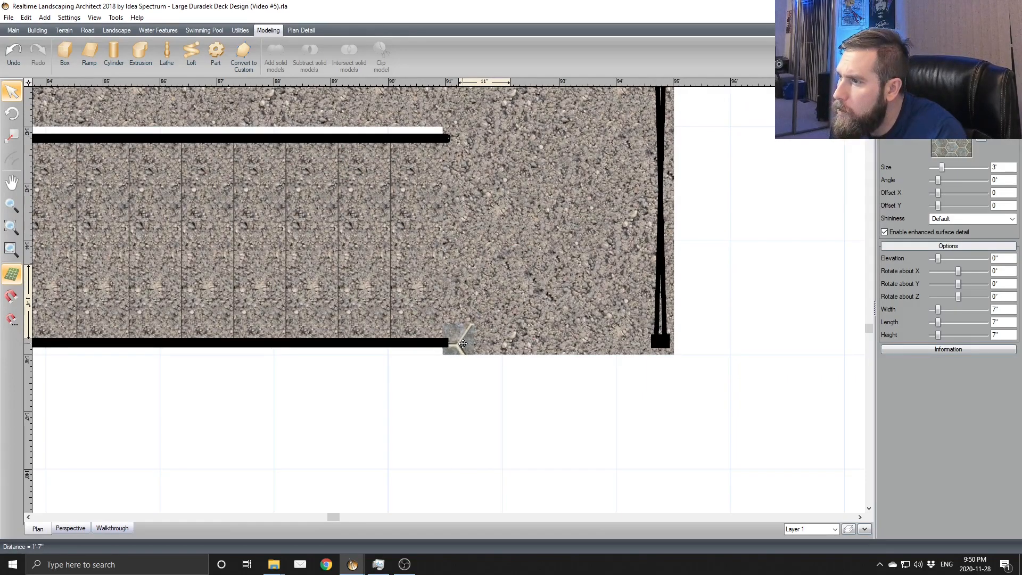
Step: Paste two more box copies, one at the outer corner under the privacy fence and one farther back along the fence
key("ctrl+v")
left_click_drag(572, 226, 656, 351)
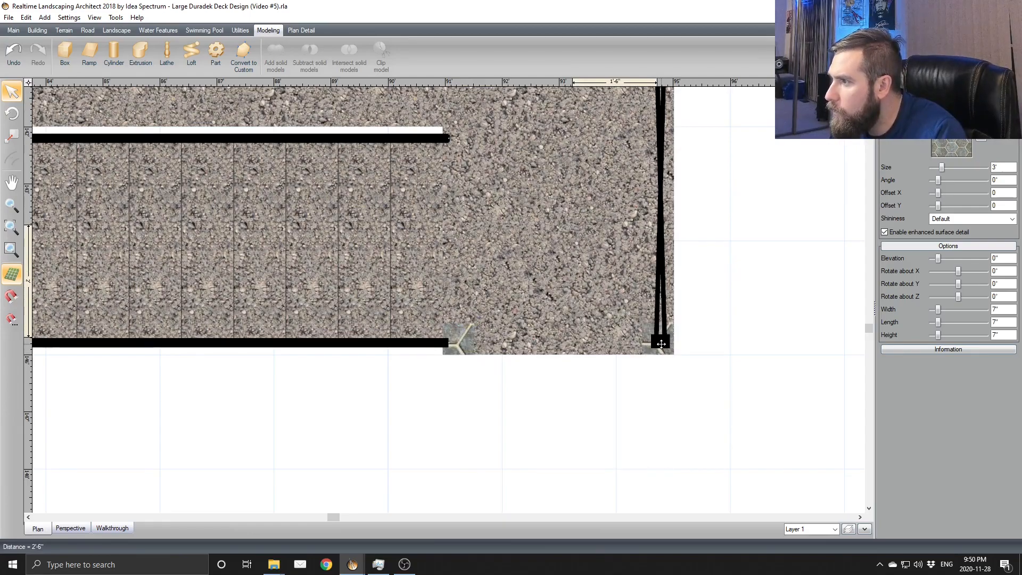
middle_click_drag(598, 345, 537, 415)
key("ctrl+v")
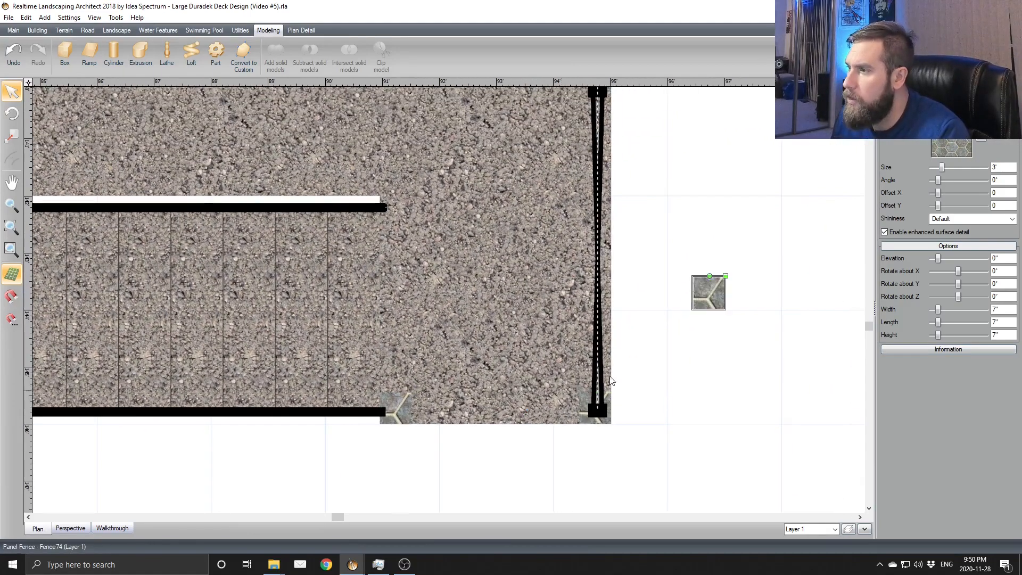
left_click_drag(708, 292, 597, 173)
middle_click_drag(335, 166, 552, 333)
scroll(552, 335, "down", 2)
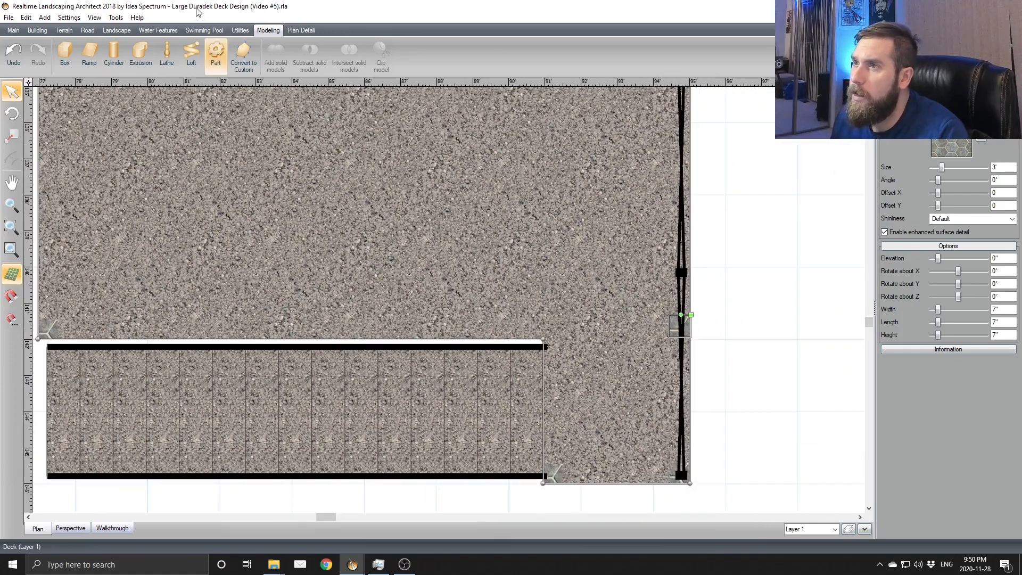
Step: Dimension the deck's open side edge from the house to the front corner, placing the dimension beyond the privacy fence
left_click(302, 31)
left_click(329, 56)
middle_click_drag(329, 56, 680, 346)
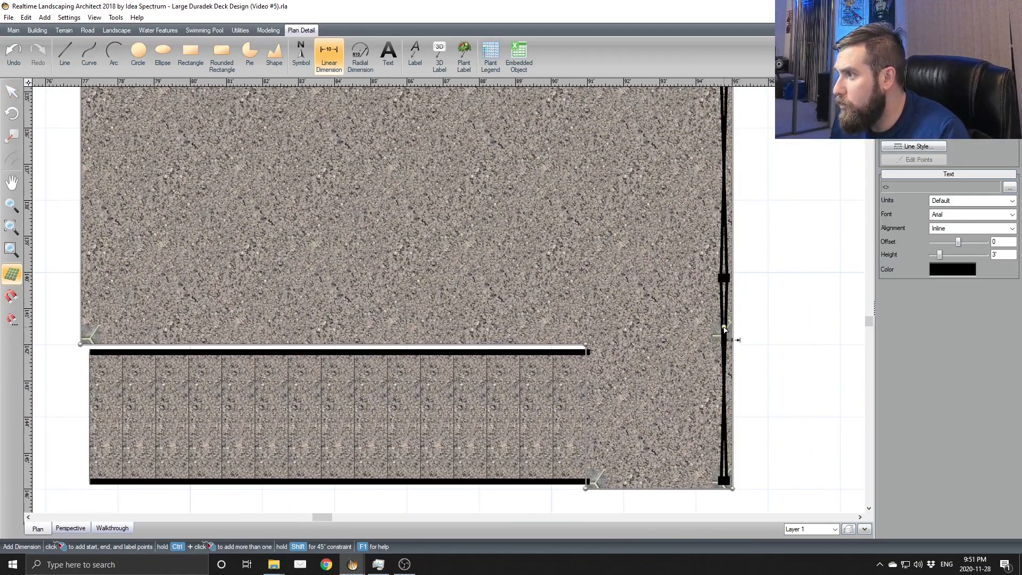
scroll(725, 330, "up", 4)
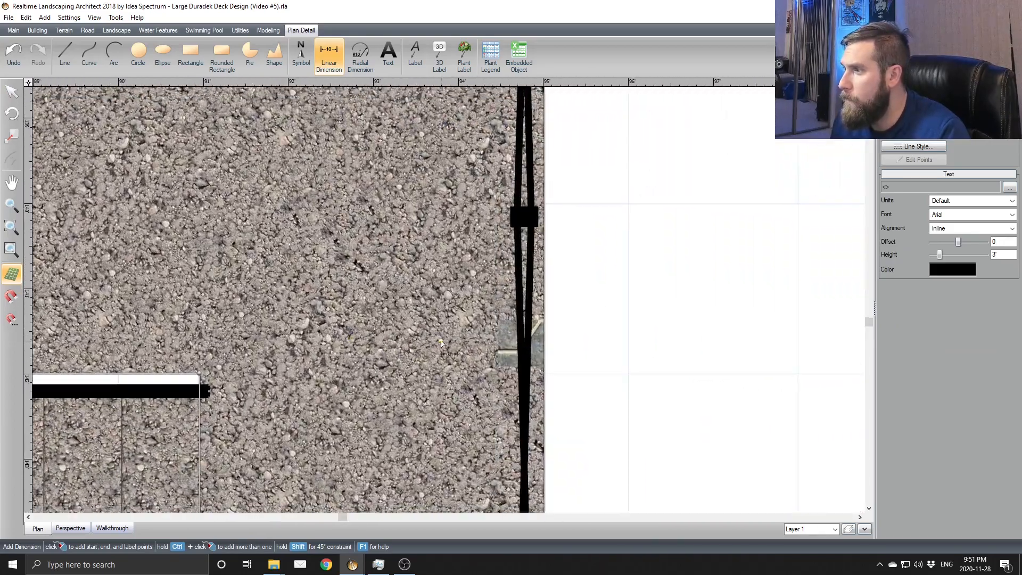
scroll(460, 345, "up", 1)
middle_click_drag(133, 387, 471, 381)
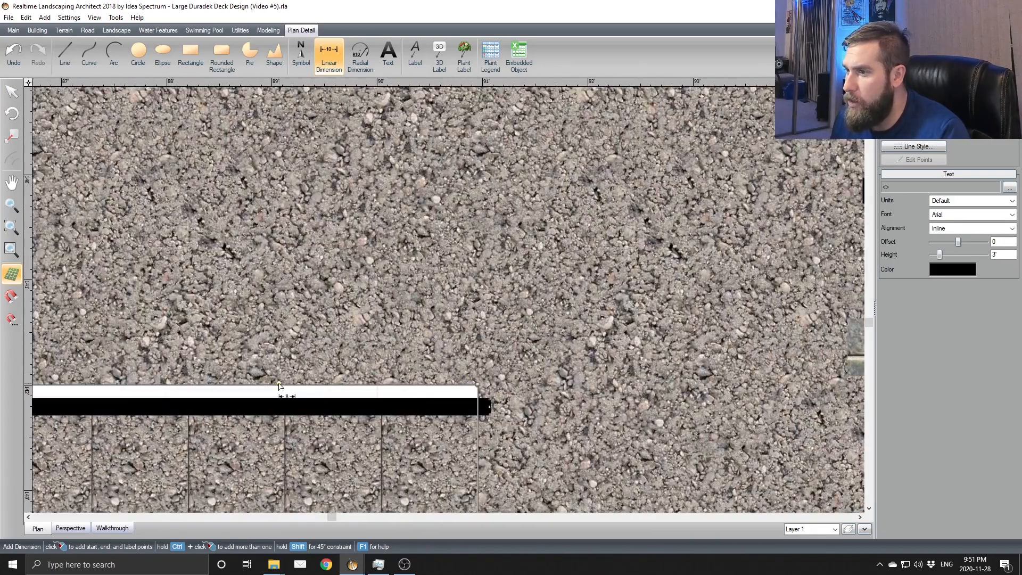
scroll(308, 307, "down", 4)
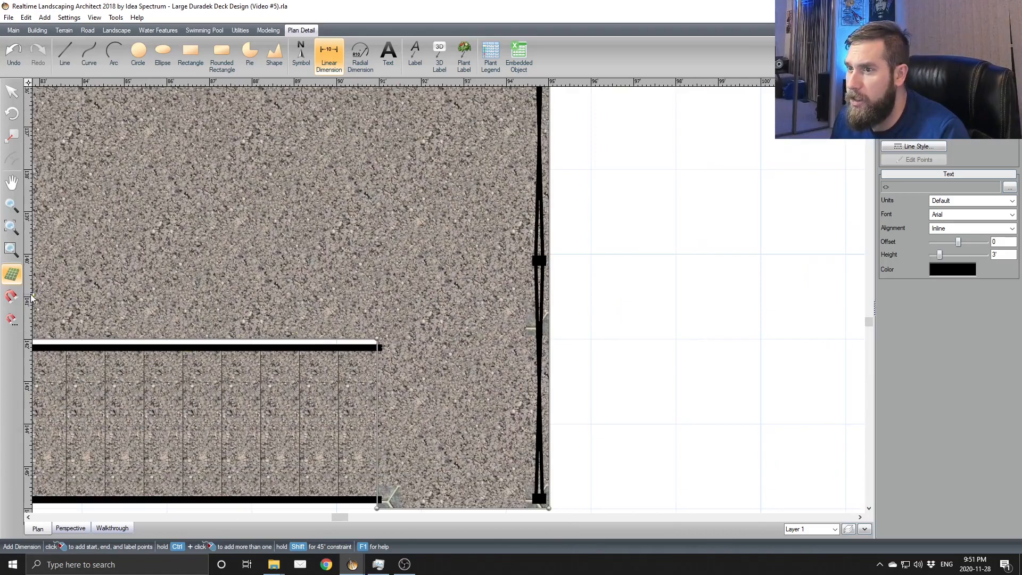
middle_click_drag(217, 276, 476, 319)
scroll(477, 319, "down", 2)
middle_click_drag(181, 124, 320, 238)
scroll(372, 296, "down", 2)
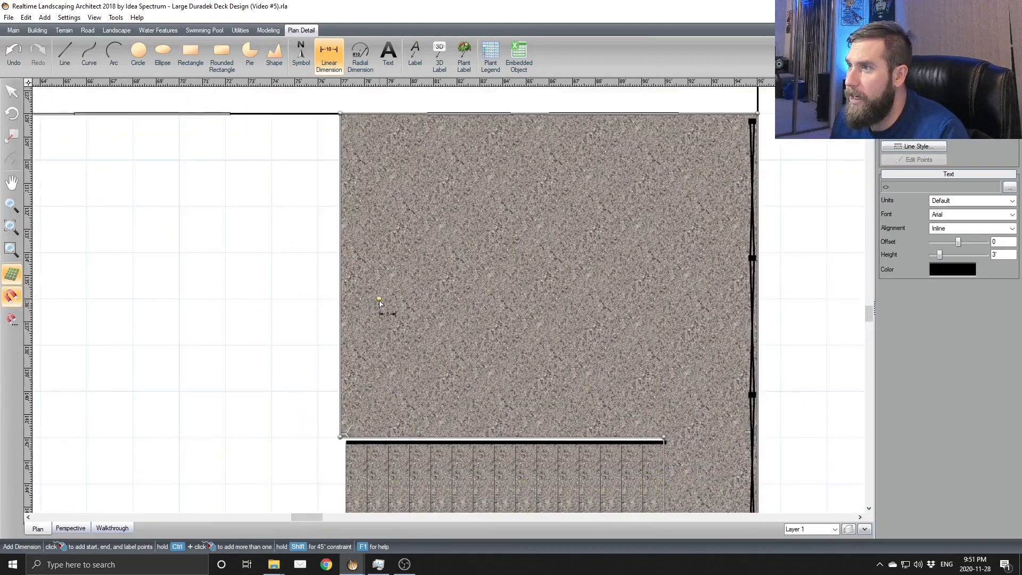
scroll(380, 304, "up", 1)
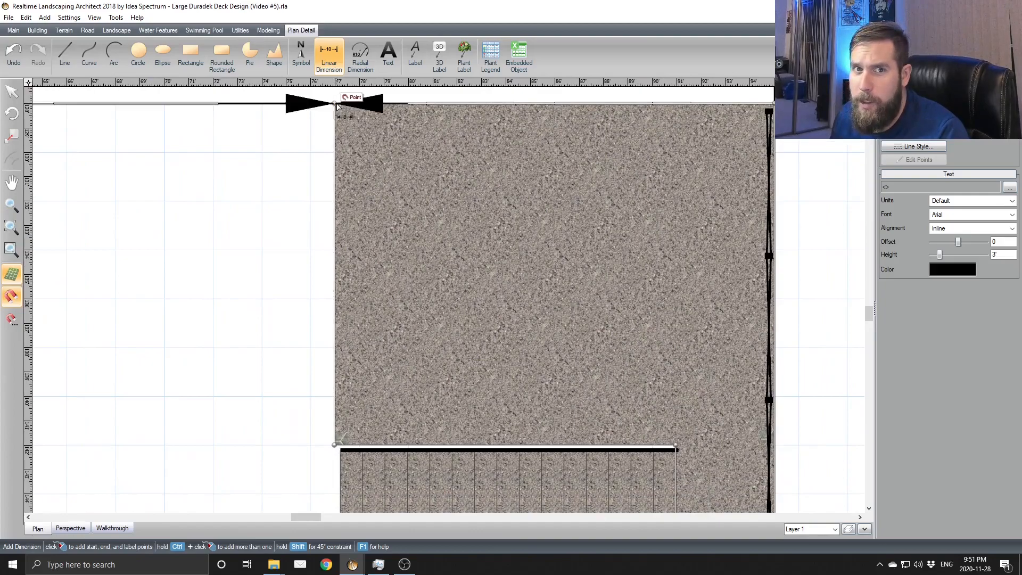
left_click(335, 452)
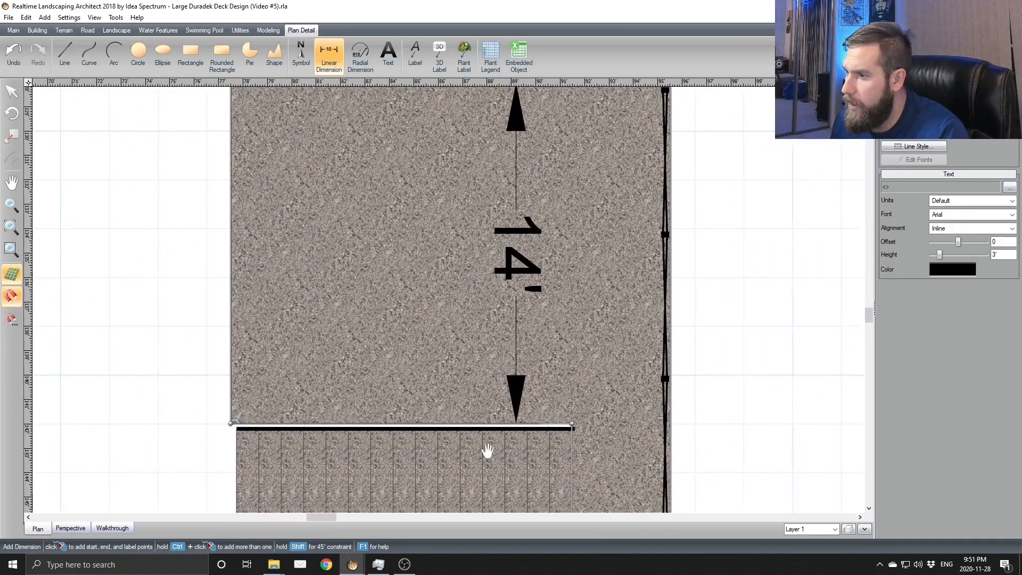
left_click(781, 424)
Step: Align the box farther back along the privacy fence with the dimension's lower extension line and the deck's outer edge
scroll(579, 363, "up", 3)
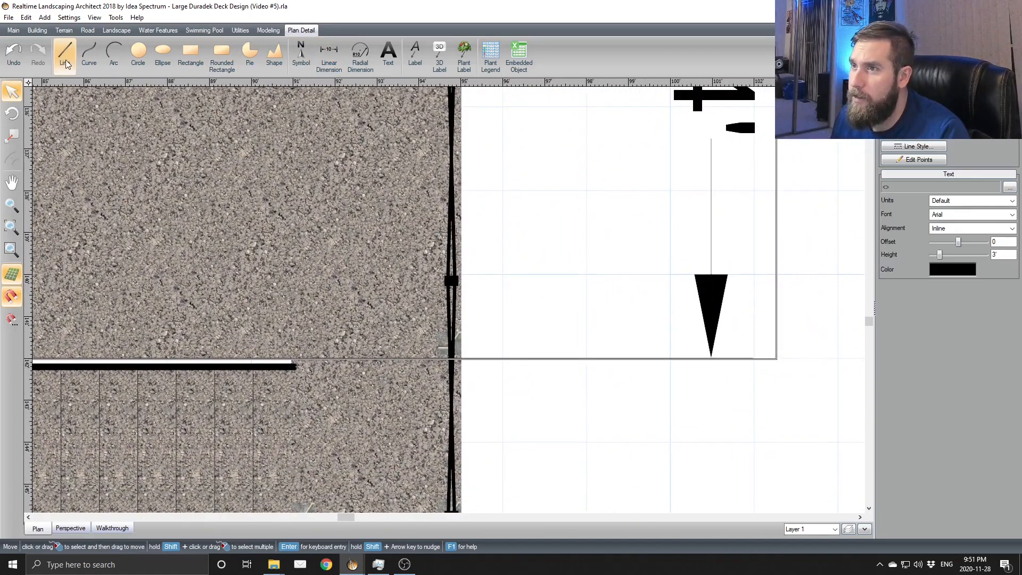
middle_click_drag(697, 239, 668, 384)
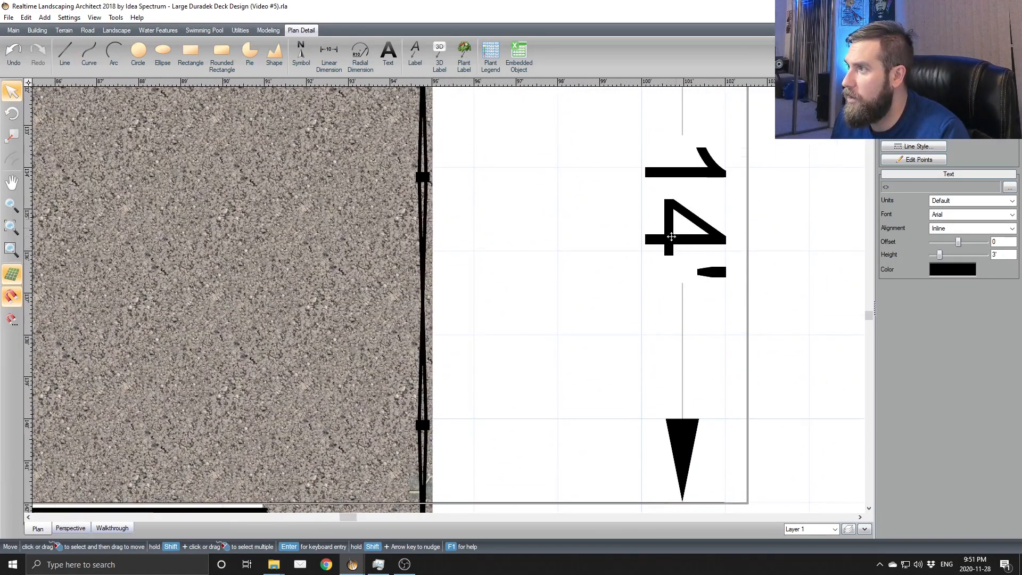
scroll(599, 308, "down", 1)
middle_click_drag(601, 297, 593, 143)
scroll(589, 302, "up", 3)
scroll(557, 328, "up", 5)
middle_click_drag(536, 373, 589, 140)
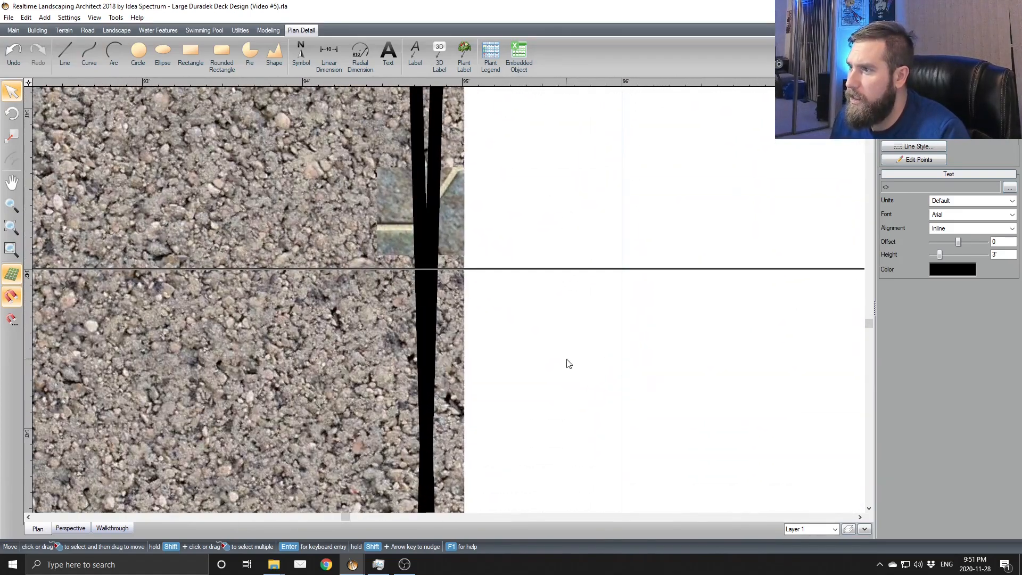
left_click(468, 216)
mouse_move(452, 207)
left_mouse_down()
mouse_move(459, 220)
mouse_move(446, 221)
mouse_move(459, 219)
left_mouse_up()
left_click(529, 347)
middle_click_drag(508, 427, 652, 371)
Step: In perspective view, select all four boxes and set their height to 7'-3"
left_click(71, 529)
scroll(415, 408, "down", 1)
middle_click_drag(415, 410, 438, 358)
left_click(435, 307)
middle_click_drag(340, 354, 372, 337)
left_click(363, 320)
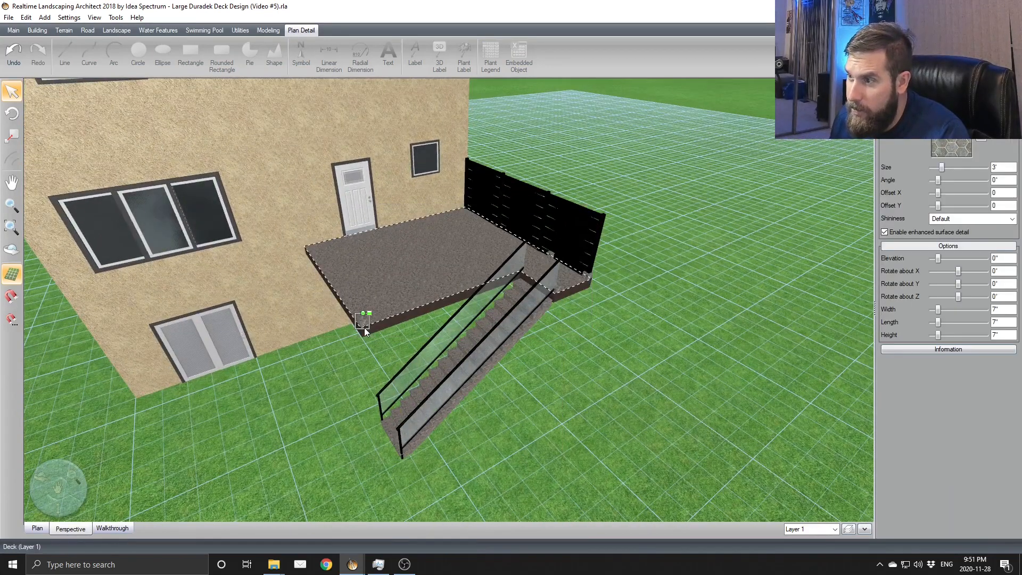
middle_click_drag(682, 394, 548, 363)
key("ctrl+a")
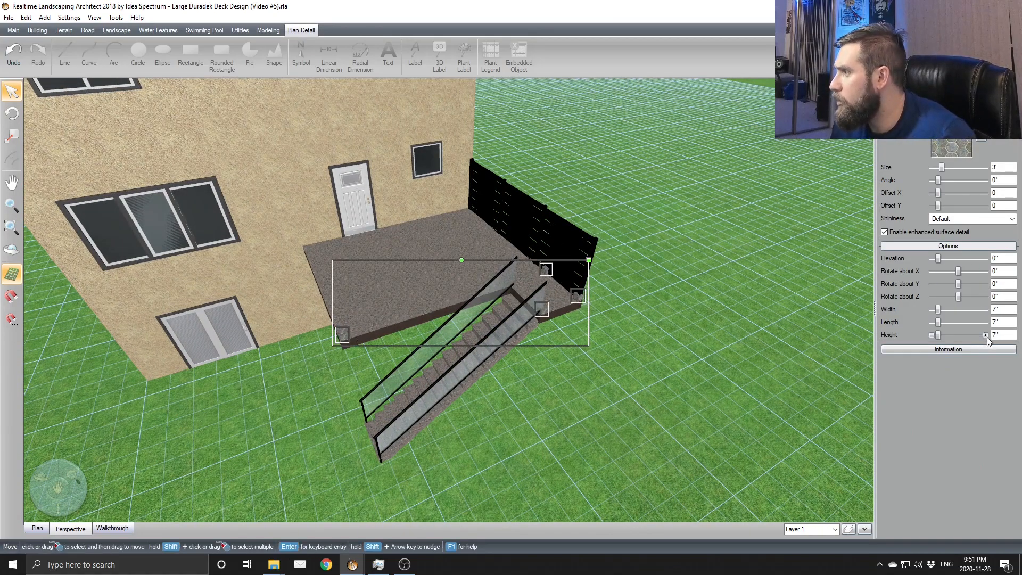
left_click_drag(986, 336, 986, 337)
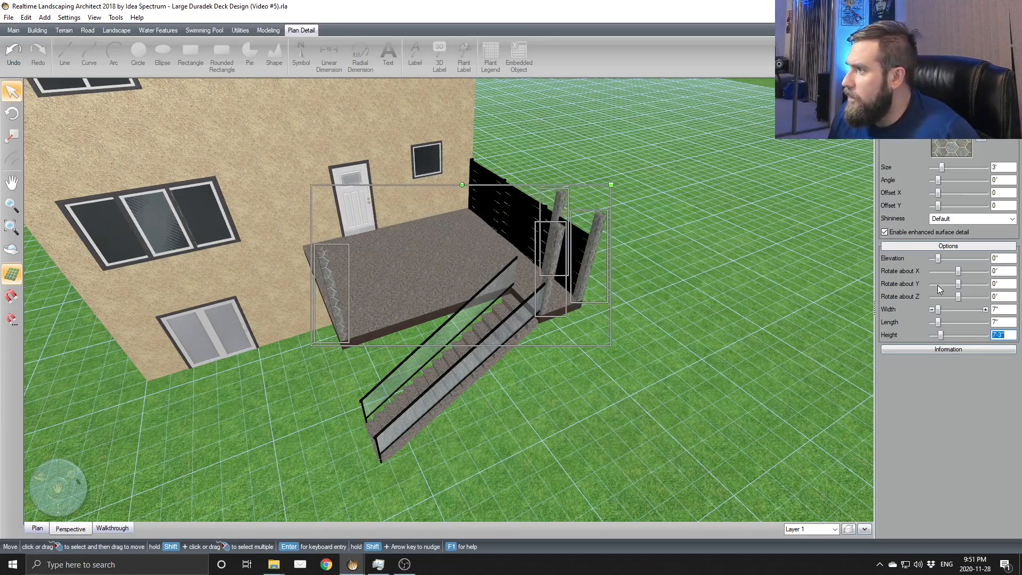
Step: Set the four boxes' elevation to -9'-10" and their height to 9'-7"
left_click_drag(931, 258, 932, 259)
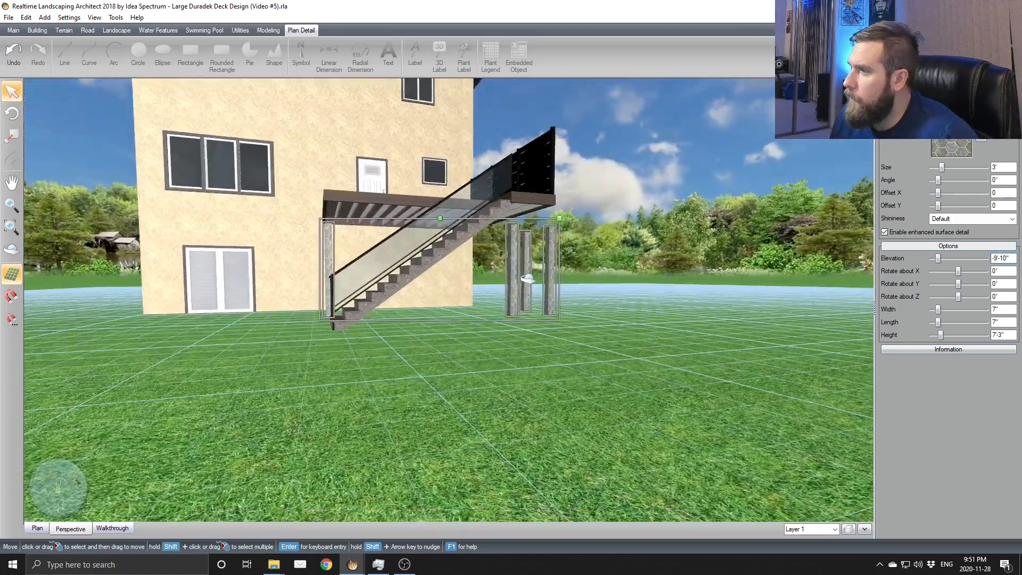
middle_click_drag(527, 278, 495, 294)
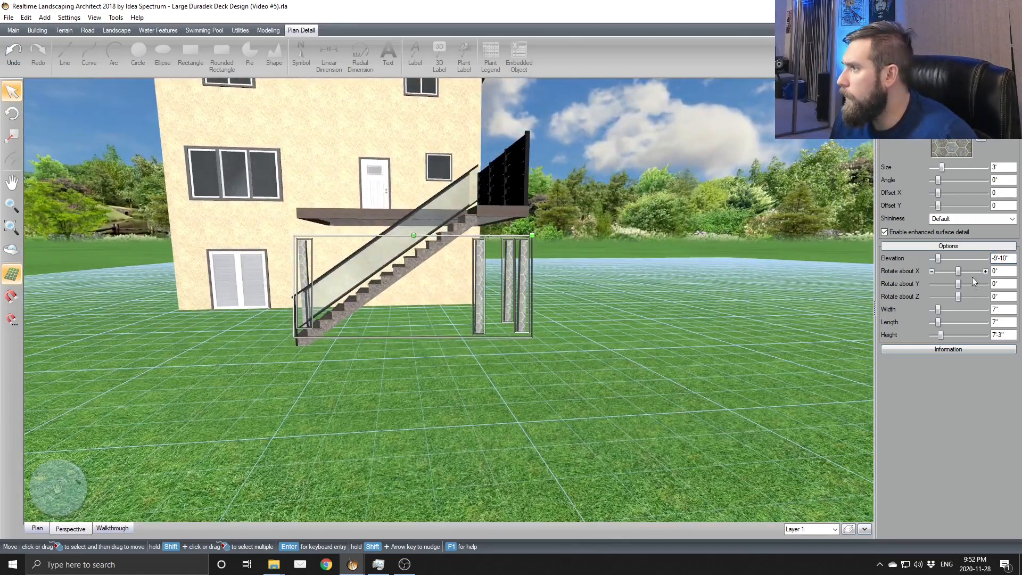
left_click_drag(984, 335, 985, 335)
left_click(591, 332)
Step: Nudge the post under the deck's open front corner into line with the fascia edges
scroll(547, 372, "up", 6)
middle_click_drag(546, 372, 503, 432)
left_click(413, 267)
left_click_drag(414, 268, 414, 271)
middle_click_drag(386, 267, 478, 335)
scroll(470, 336, "up", 4)
scroll(469, 336, "up", 1)
left_click_drag(445, 334, 445, 329)
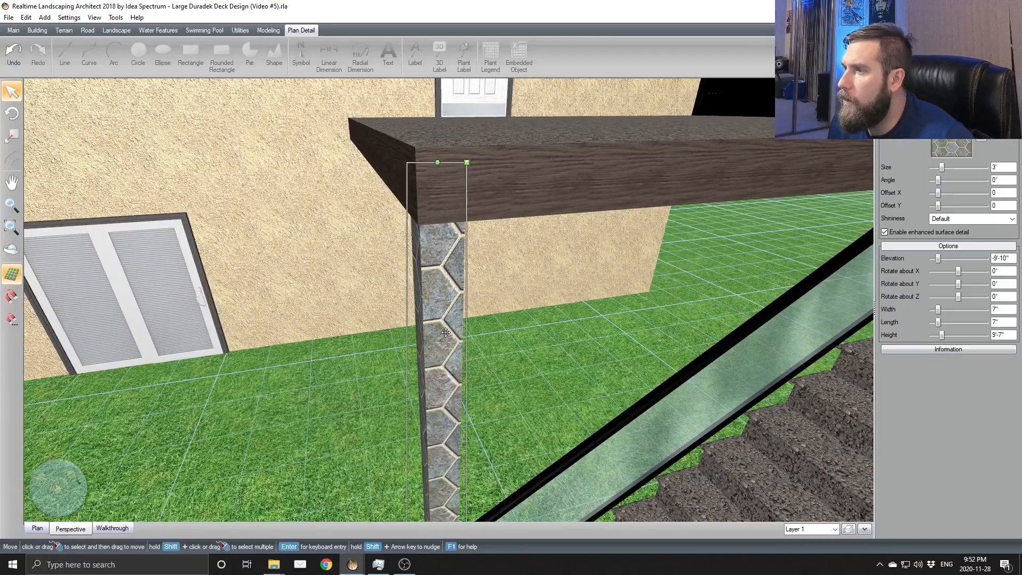
Step: Apply the Wood116 texture from the Deck & Fence materials to all four support posts
scroll(446, 331, "down", 5)
middle_click_drag(659, 360, 646, 332)
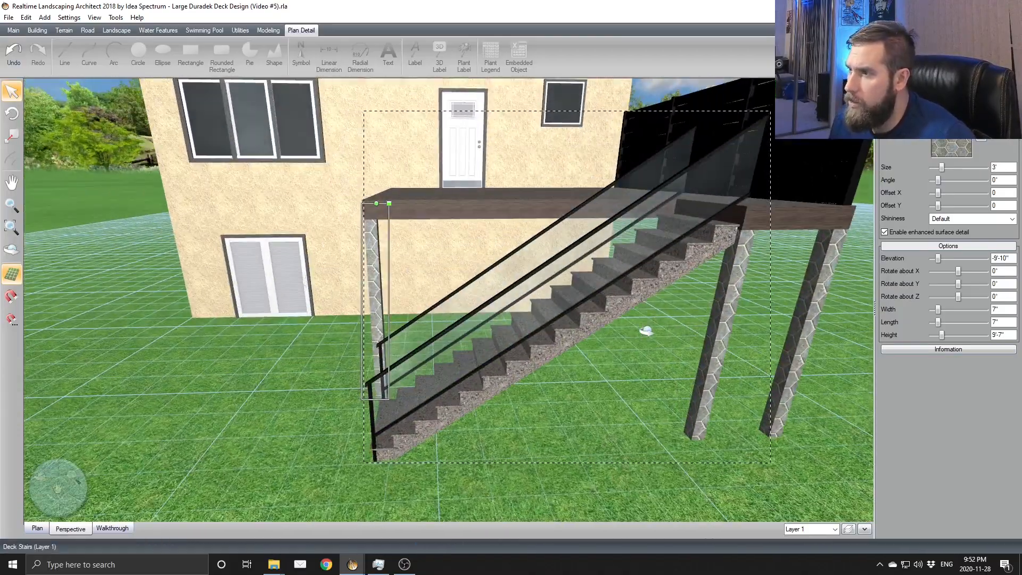
scroll(646, 330, "down", 3)
left_click(681, 308)
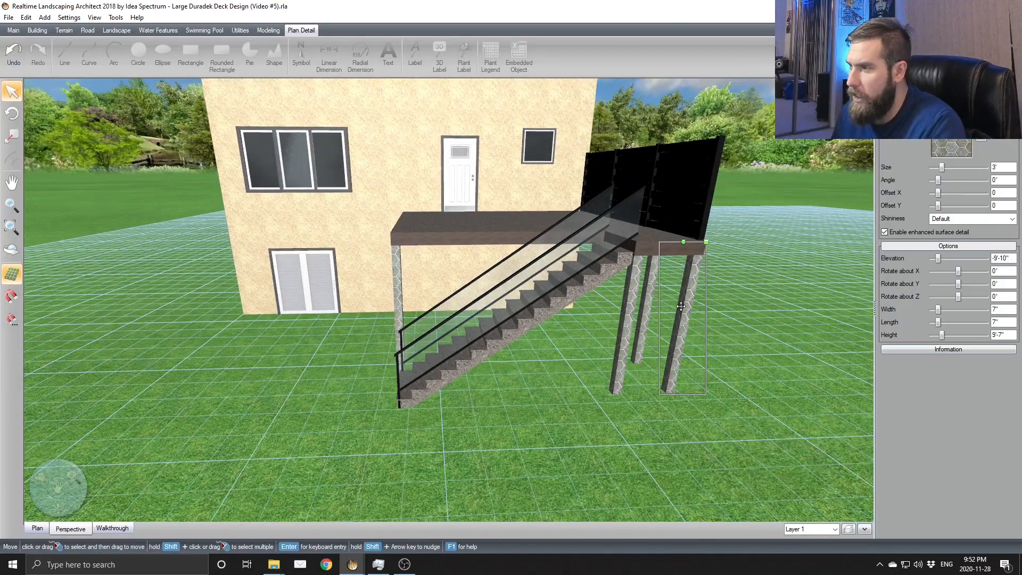
double_click(681, 307)
left_click(986, 139)
left_click(966, 151)
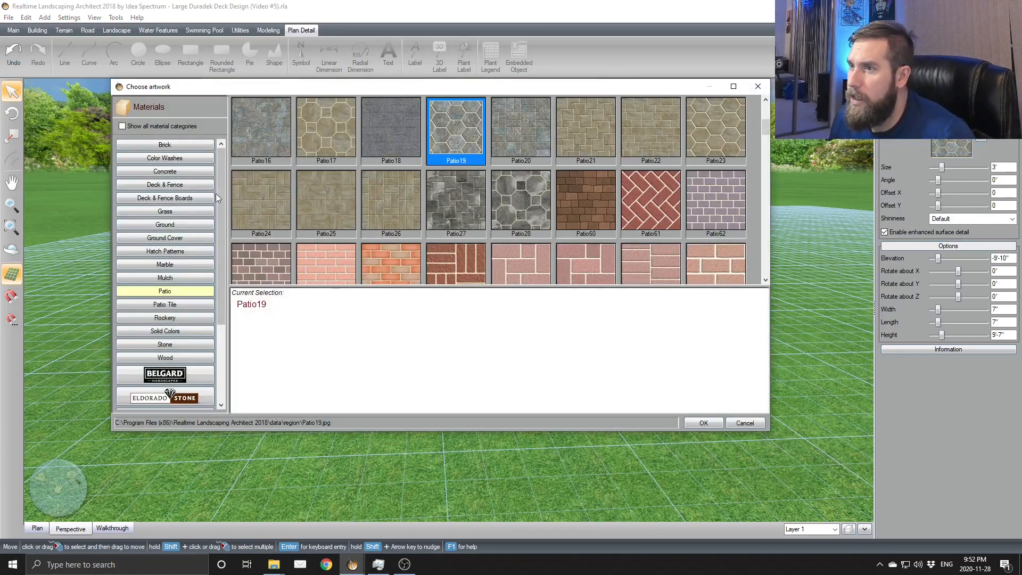
left_click(171, 186)
left_click_drag(768, 116, 760, 240)
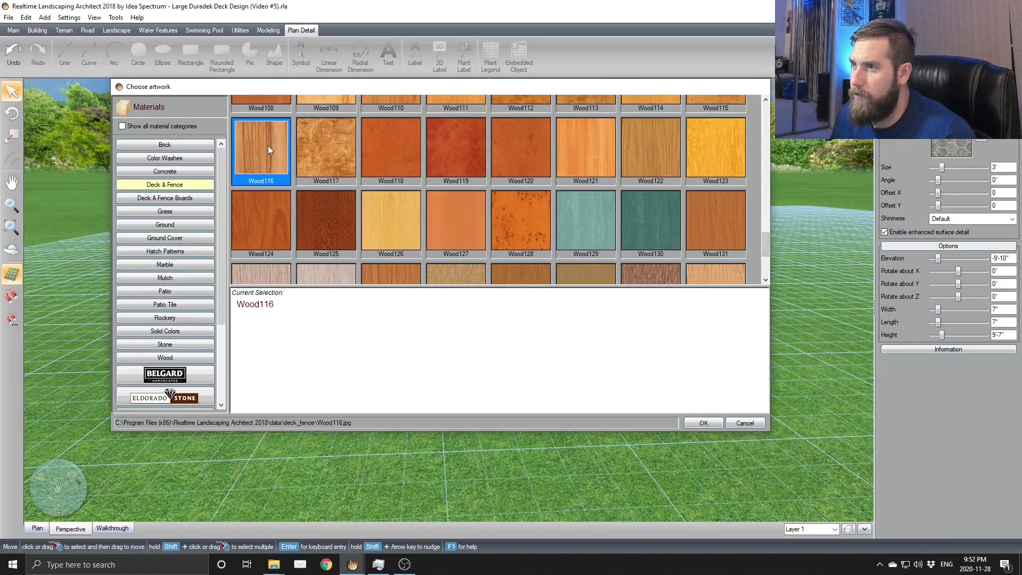
double_click(267, 145)
Step: Turn on glass railings along the deck's front edge, open side edge and the short landing edge beside the stairs
middle_click_drag(607, 341, 557, 381)
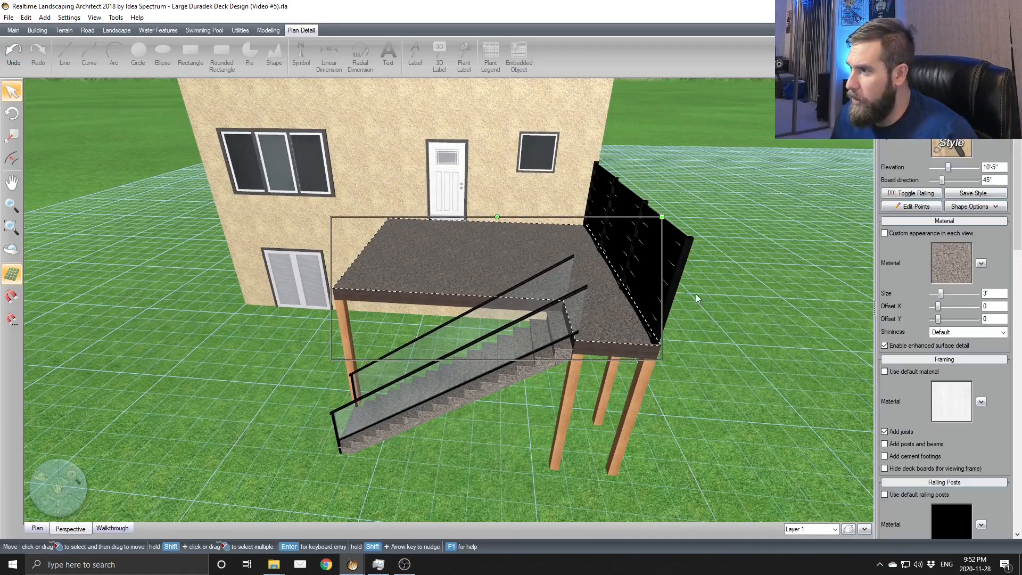
left_click(914, 192)
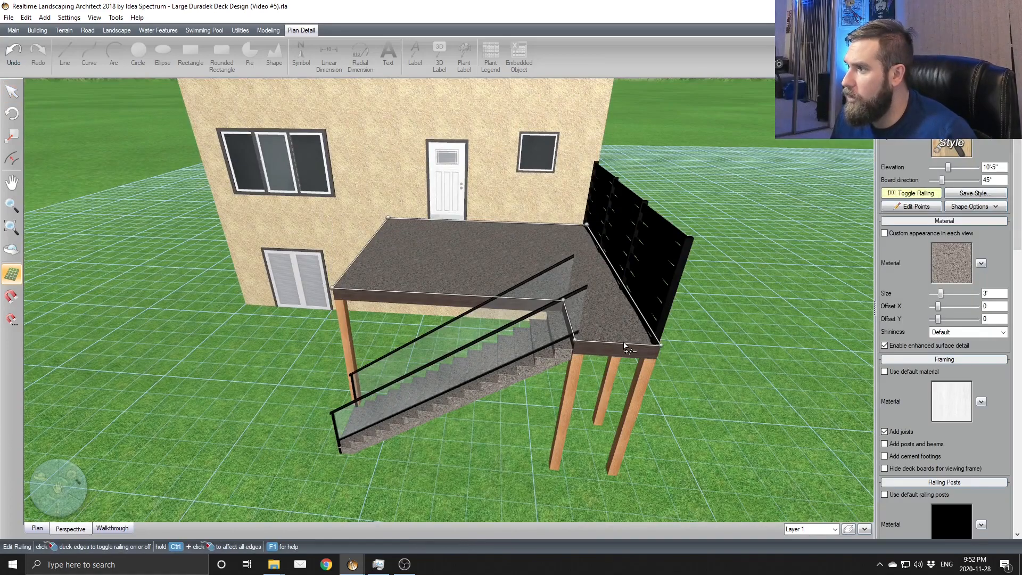
left_click(468, 305)
left_click(370, 248)
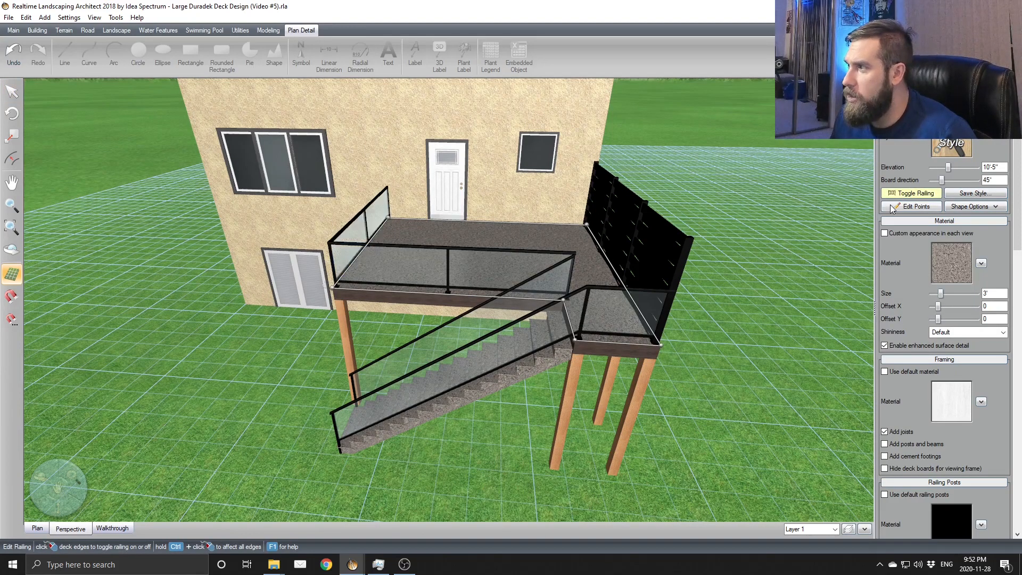
middle_click_drag(500, 291, 581, 310)
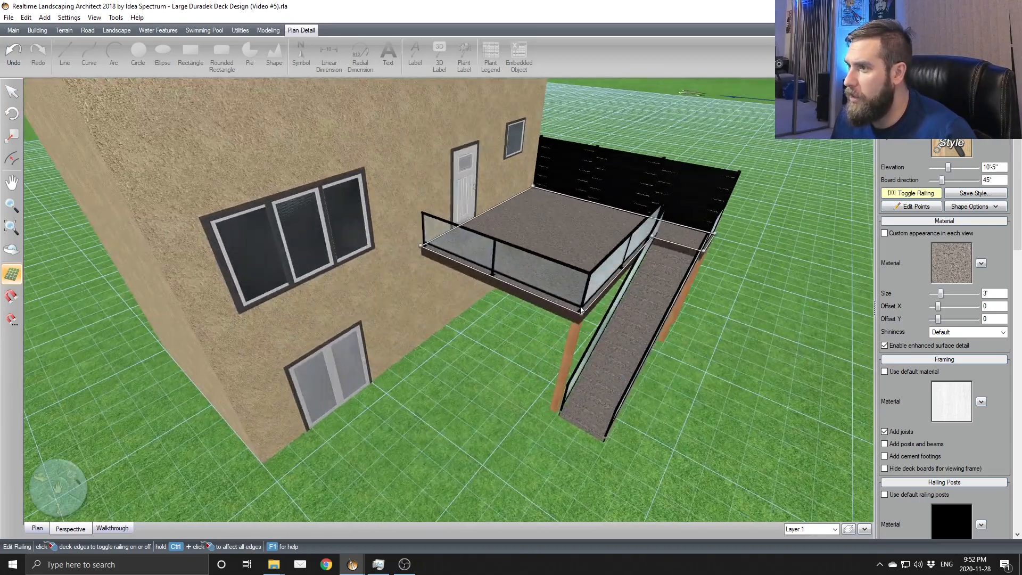
left_click(500, 283)
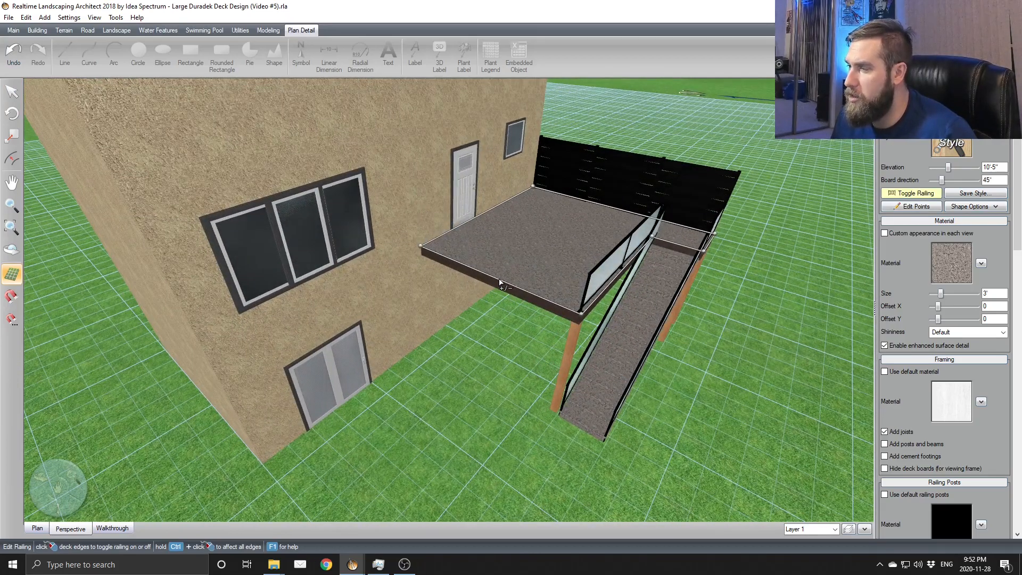
left_click(501, 282)
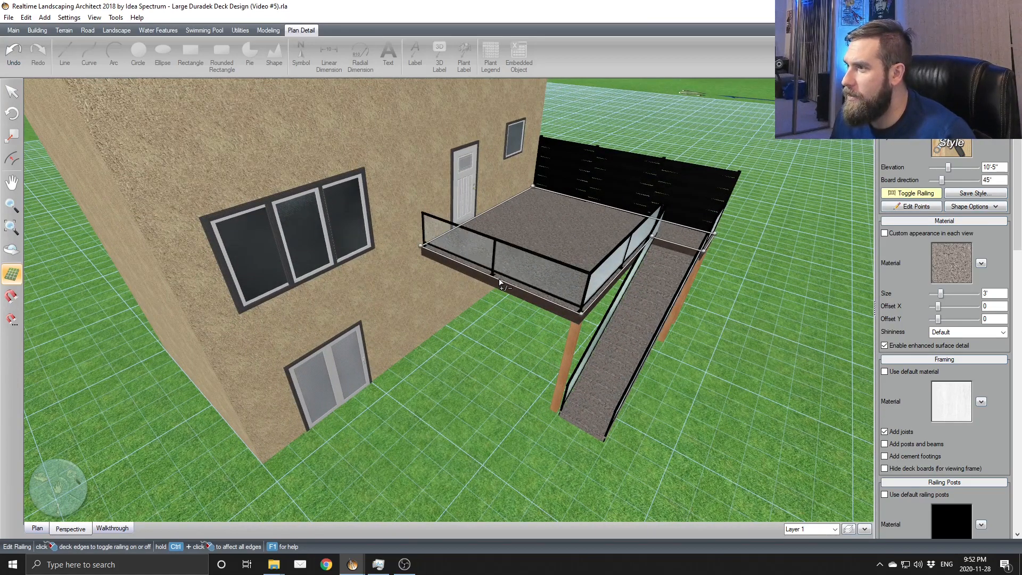
left_click(915, 195)
Step: In plan view, widen the deck stairs slightly so their outer side lines up with the landing's front edge
middle_click_drag(828, 279, 725, 262)
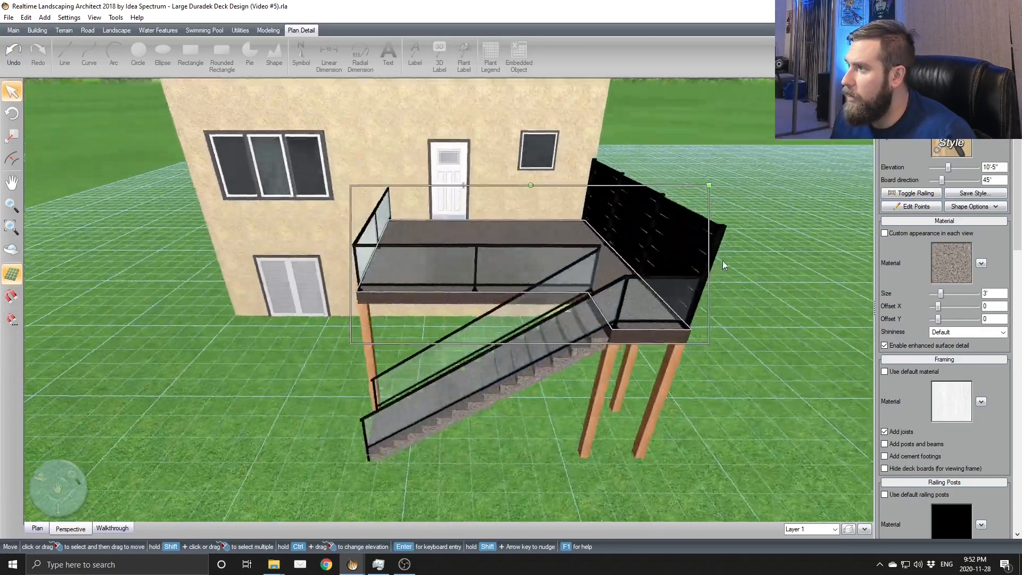
middle_click_drag(540, 312, 611, 311)
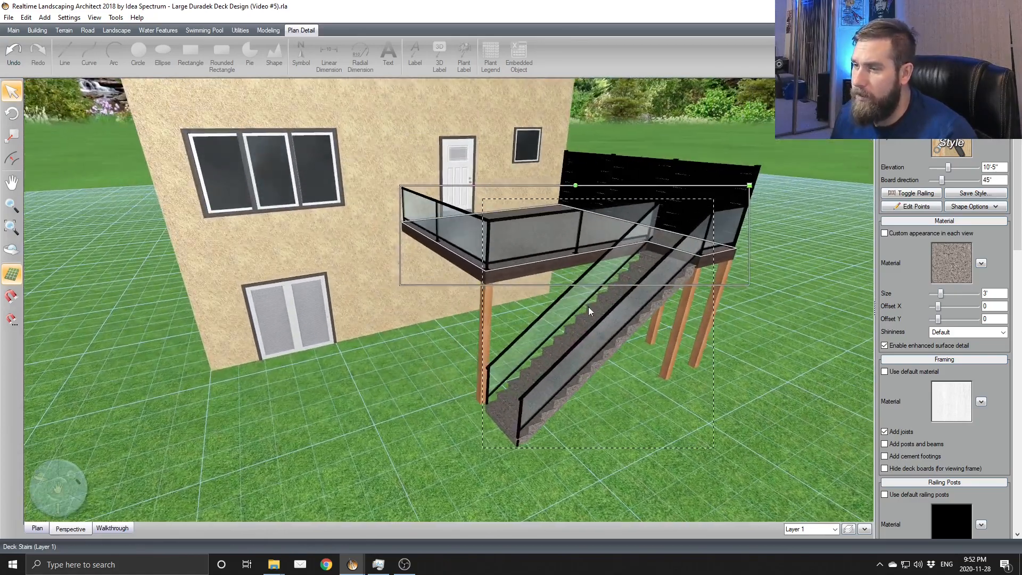
middle_click_drag(347, 377, 315, 346)
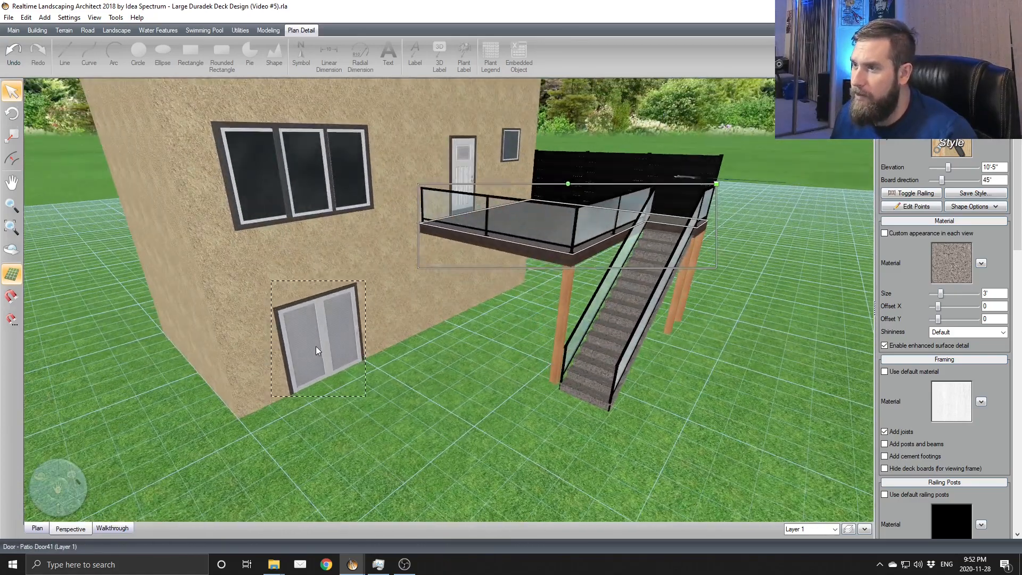
left_click(315, 346)
left_click(37, 530)
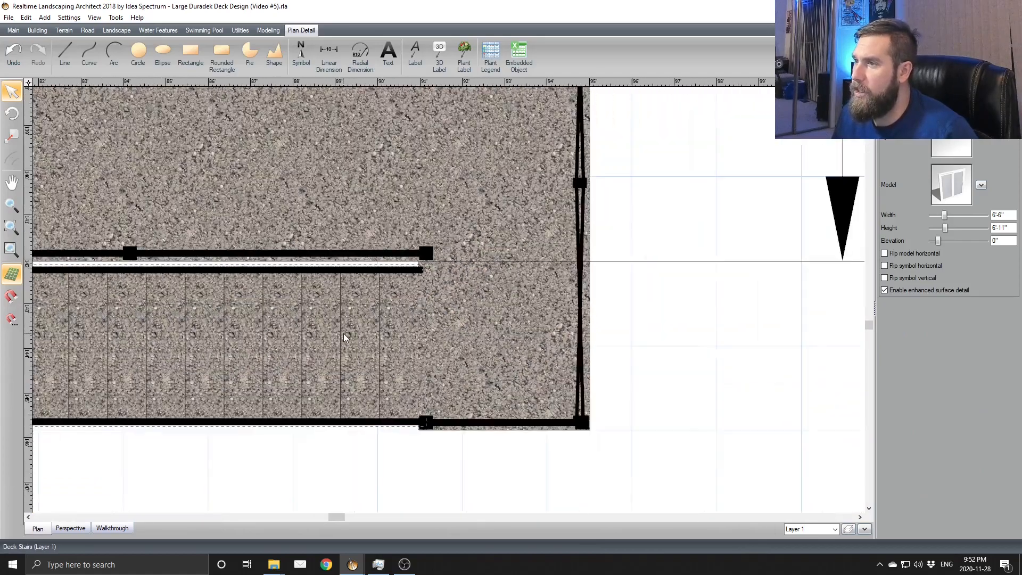
left_click(344, 336)
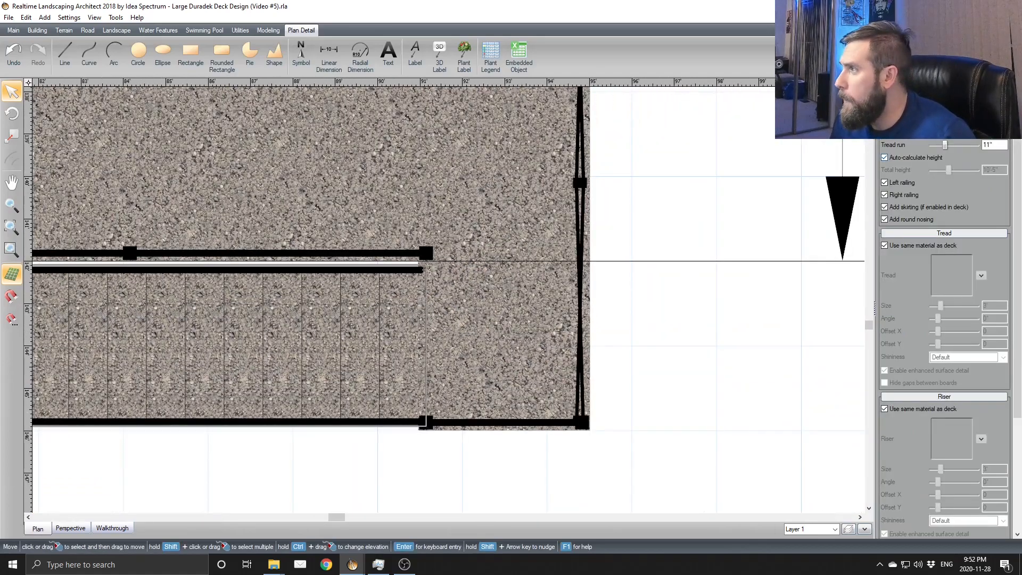
key("Right")
key("Right")
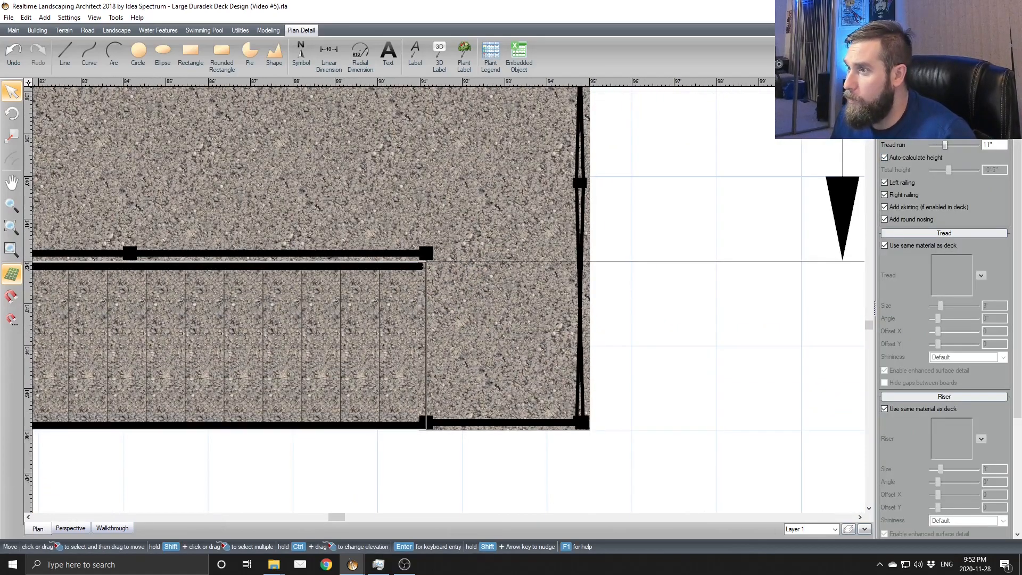
middle_click_drag(452, 343, 500, 341)
middle_click_drag(261, 392, 793, 408)
middle_click_drag(452, 392, 593, 441)
left_click(70, 528)
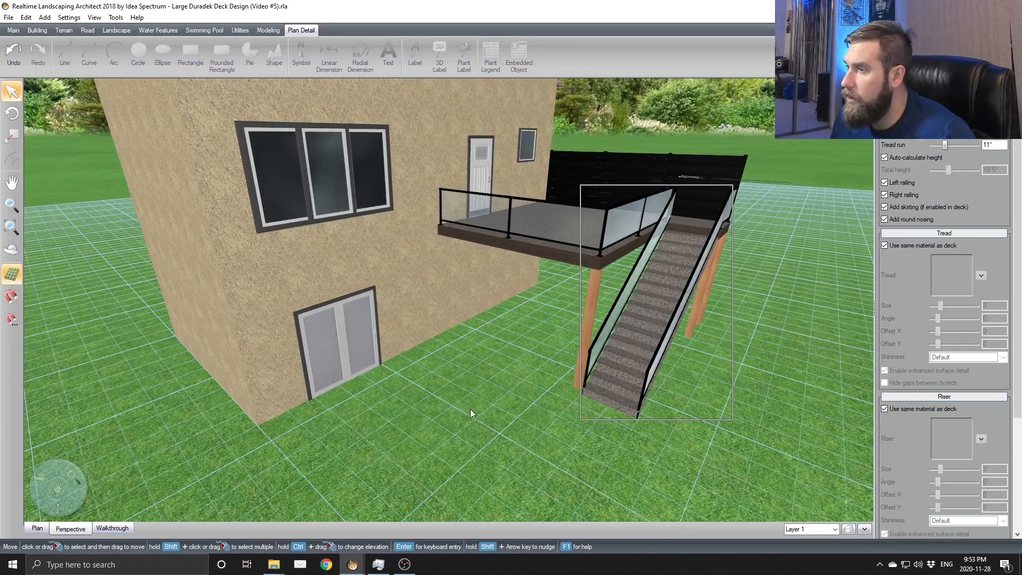
left_click(35, 529)
middle_click_drag(531, 315, 632, 299)
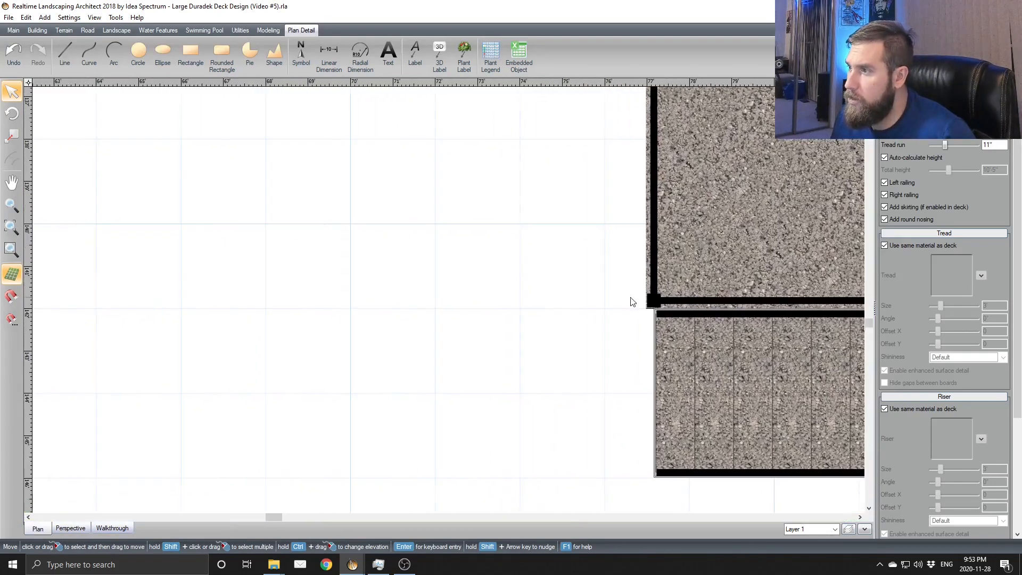
left_click(669, 283)
scroll(670, 283, "down", 3)
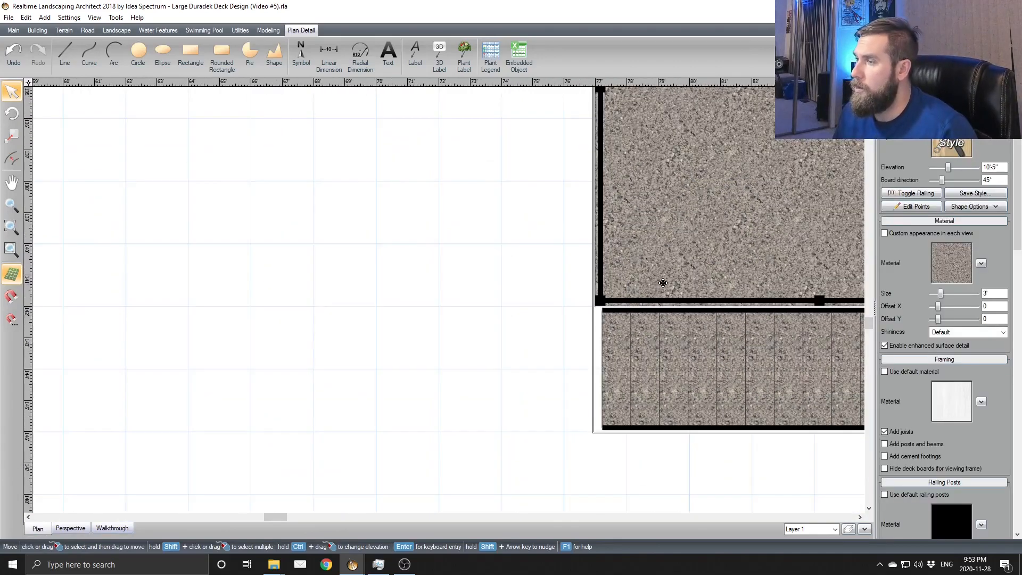
left_click(329, 54)
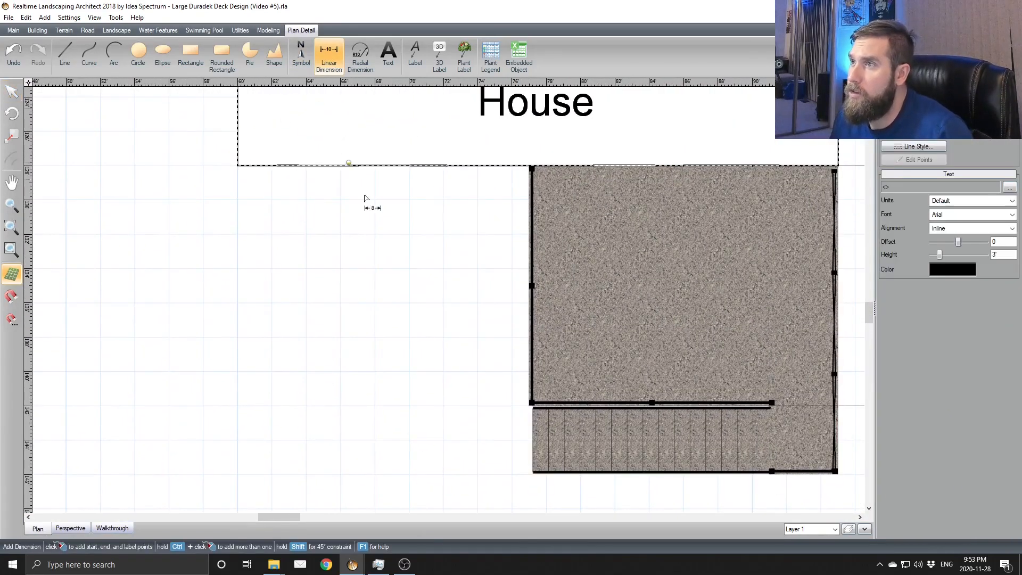
left_click(531, 167)
key("Escape")
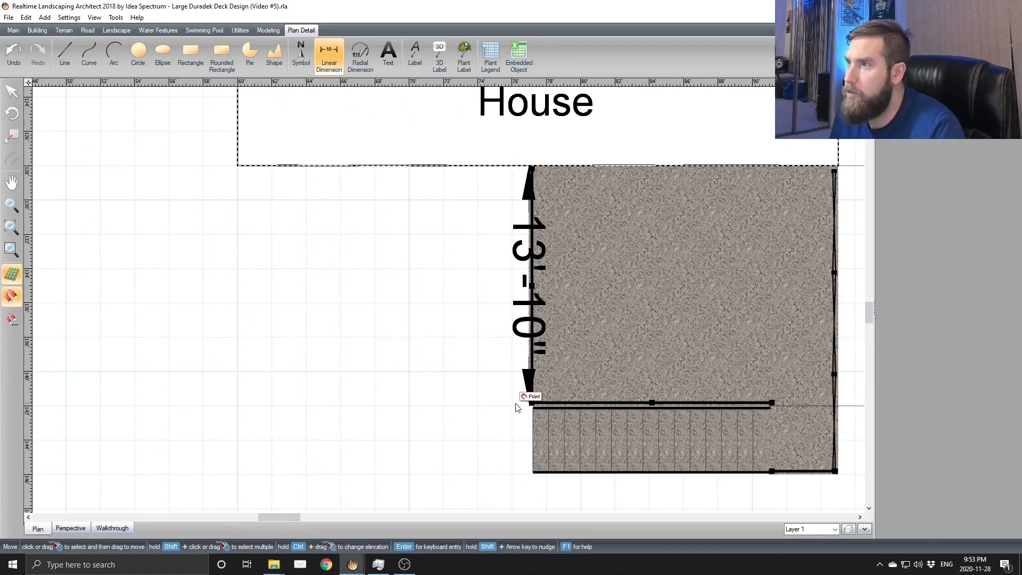
Step: Dimension the deck's depth from the house wall to its open front corner, placing the dimension well beyond the house's far corner
left_click(332, 63)
left_click(531, 165)
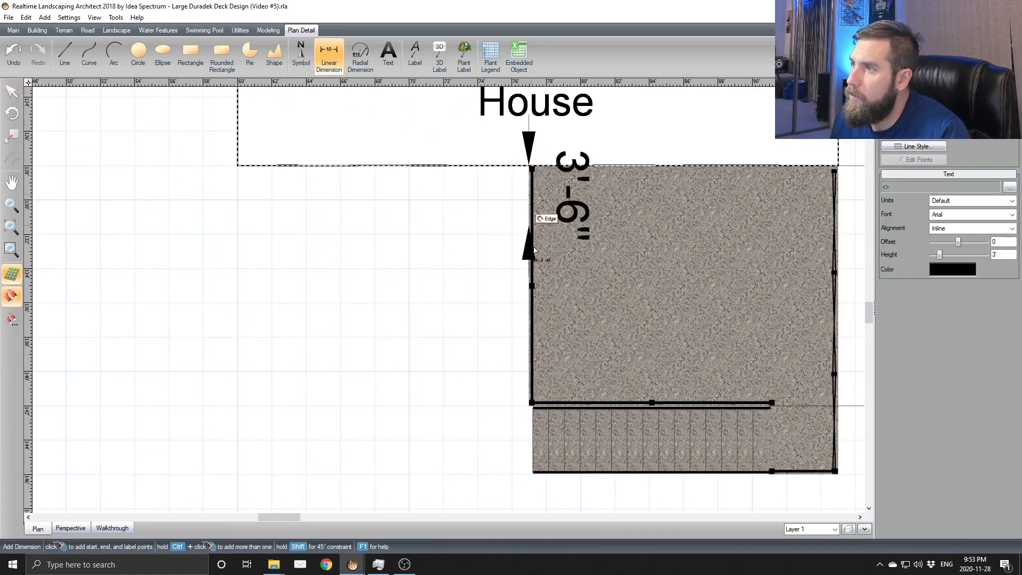
left_click(531, 406)
left_click(100, 372)
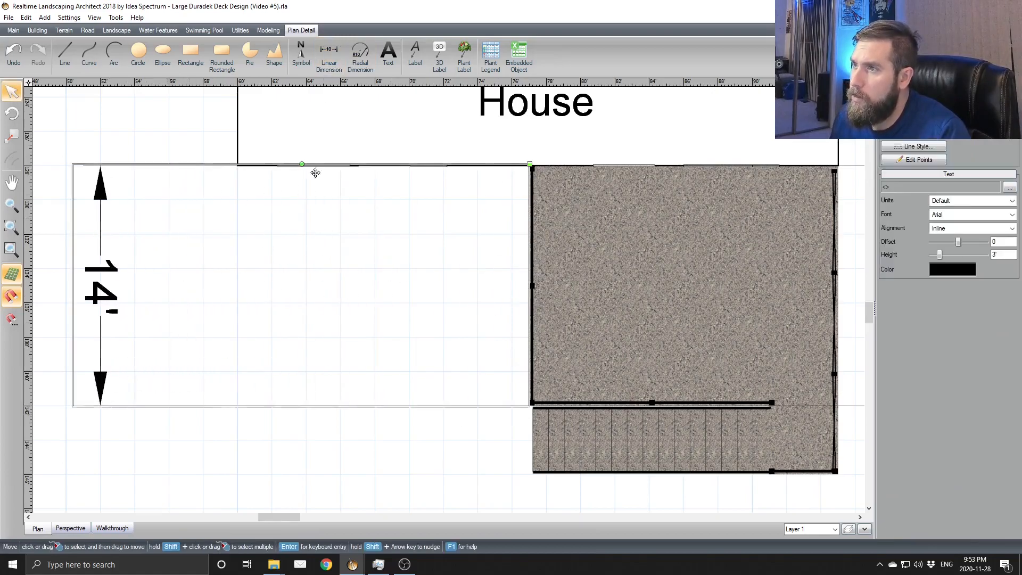
Step: Dimension the distance from the house's far corner to the deck's open side, placing the dimension out beyond the stairs
left_click(238, 165)
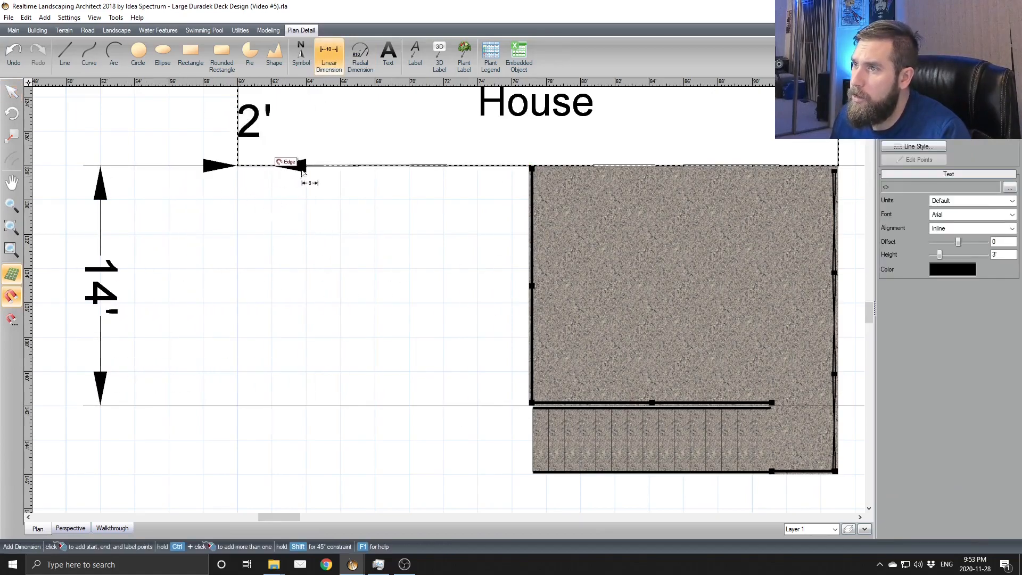
left_click(530, 176)
middle_click_drag(417, 447, 464, 275)
left_click(473, 372)
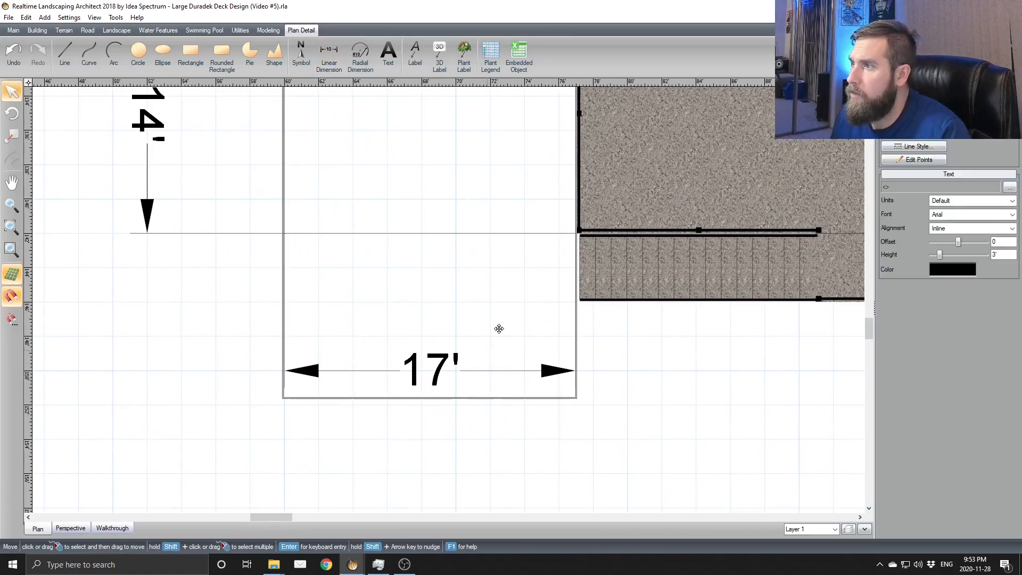
Step: Duplicate the post under the deck's open front corner and place the copy where the two dimensions' extension lines cross
left_click(583, 230)
left_click(582, 227)
left_click_drag(583, 227, 330, 219)
scroll(349, 229, "up", 2)
scroll(349, 229, "up", 2)
middle_click_drag(290, 245, 519, 417)
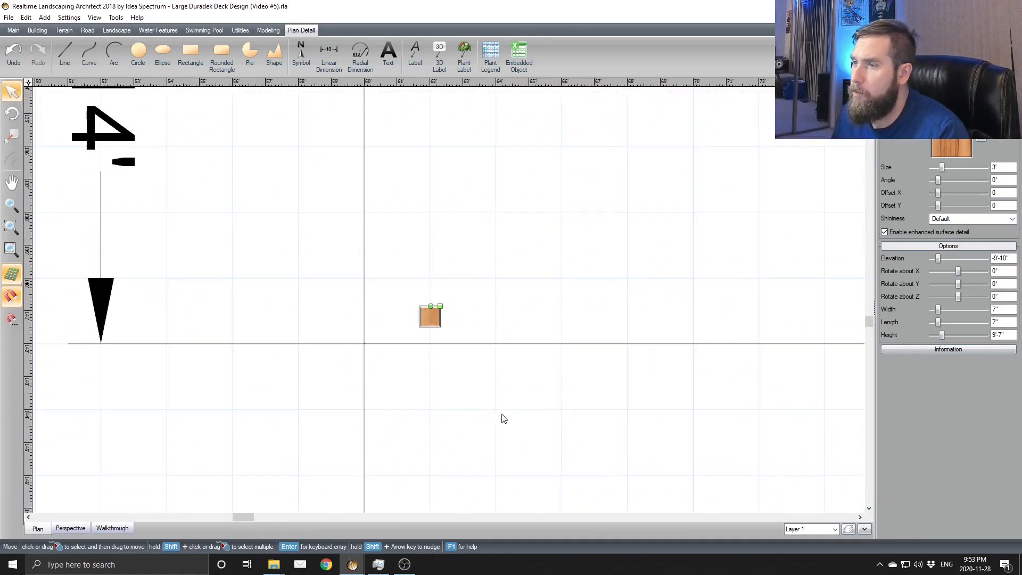
scroll(483, 319, "up", 4)
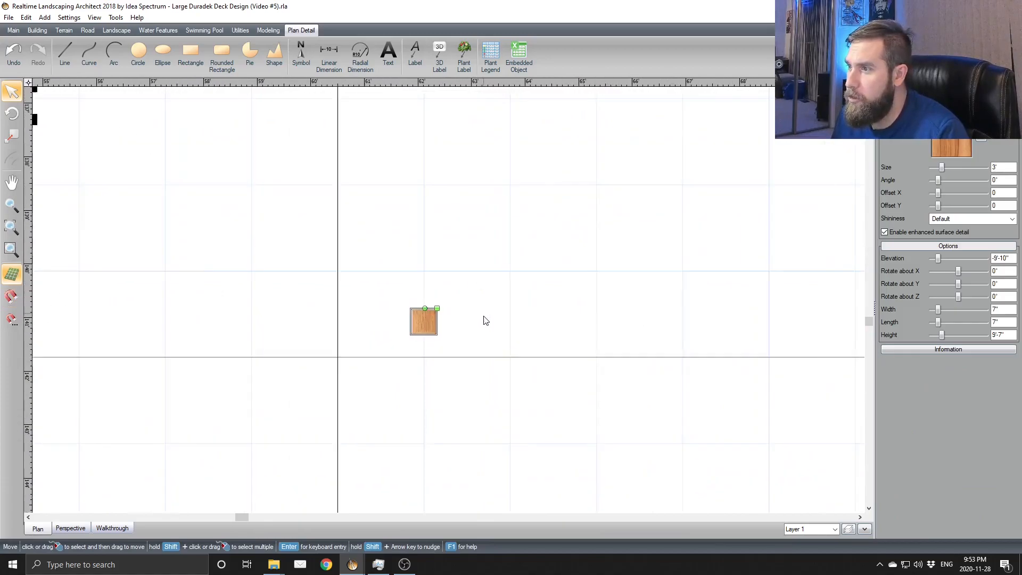
left_click_drag(544, 341, 340, 389)
Step: Duplicate the new post and move the copy along the extension line to just beside the deck's open front corner
key("ctrl+c")
key("ctrl+v")
scroll(574, 250, "down", 2)
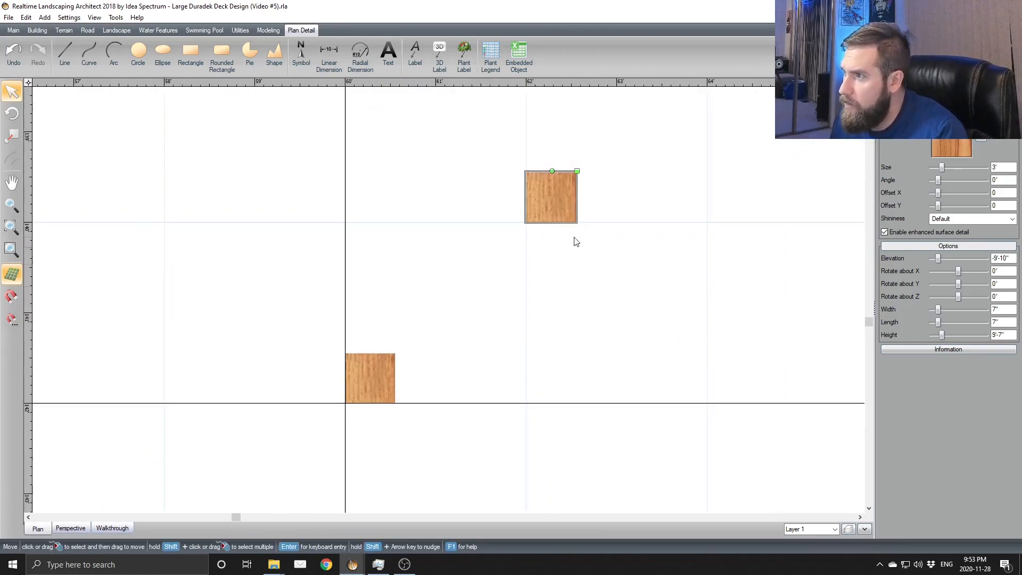
left_click_drag(568, 194, 719, 316)
middle_click_drag(794, 320, 466, 295)
scroll(468, 301, "down", 4)
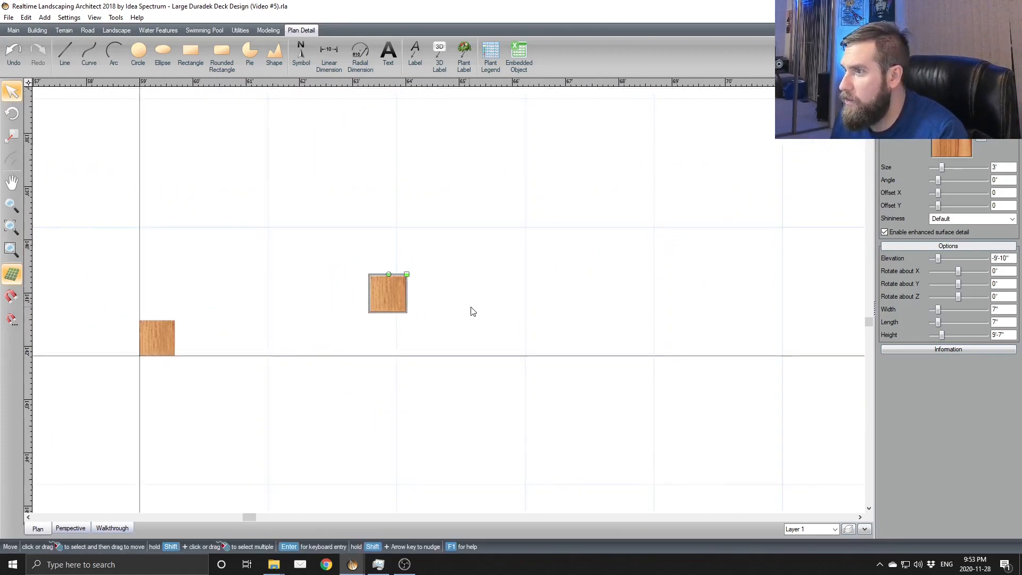
left_click_drag(407, 295, 942, 318)
left_click_drag(708, 318, 708, 318)
middle_click_drag(708, 317, 613, 346)
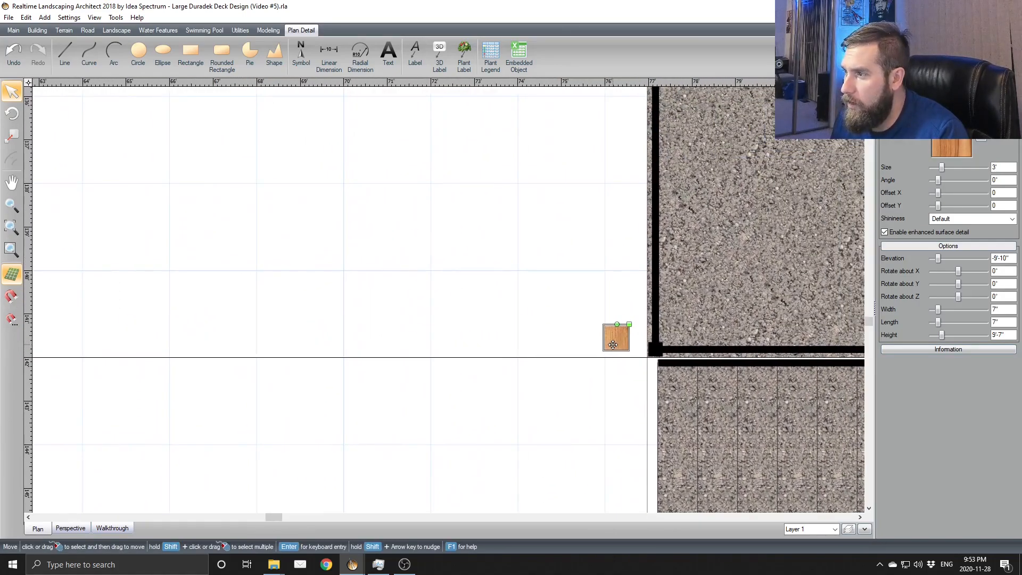
Step: Check the duplicate post in perspective view, return to plan view and delete it
left_click(70, 528)
right_click_drag(433, 370, 499, 379)
scroll(369, 368, "down", 4)
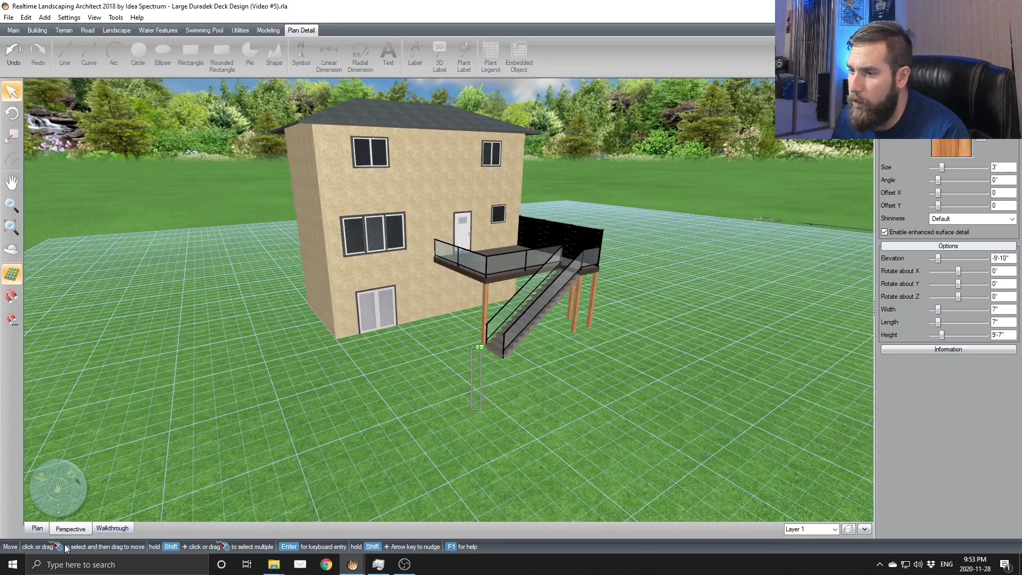
left_click(38, 528)
right_click(551, 332)
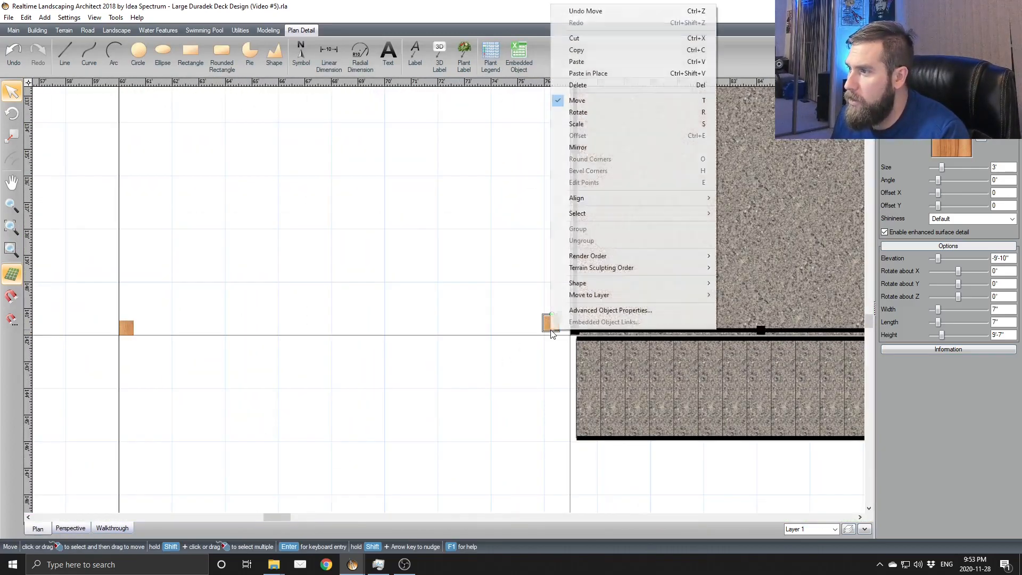
left_click(589, 85)
Step: Set the height of the far post standing beyond the deck to 21'-2", checking it in perspective view
left_click(128, 328)
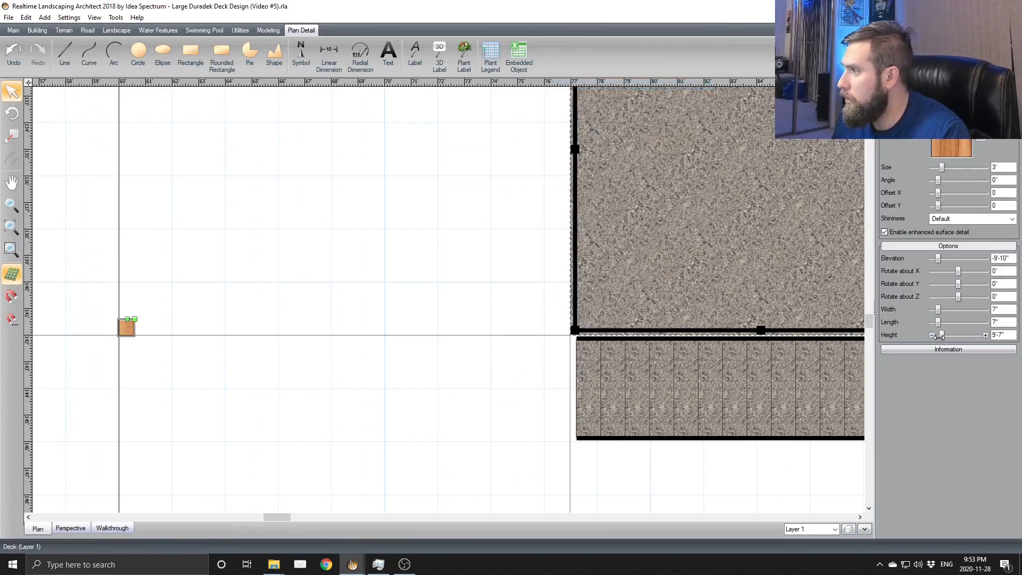
left_click_drag(941, 336, 950, 336)
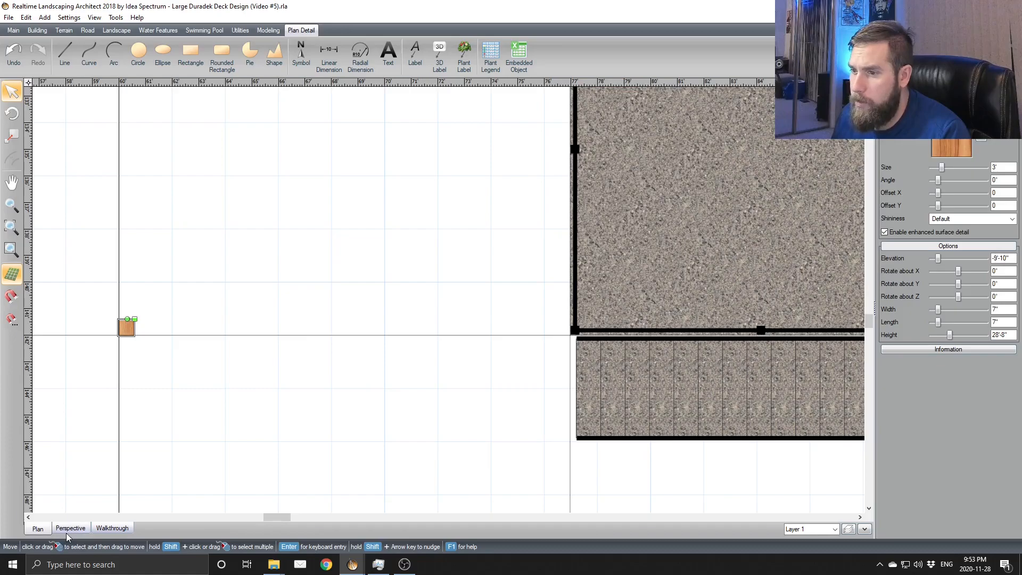
left_click(69, 530)
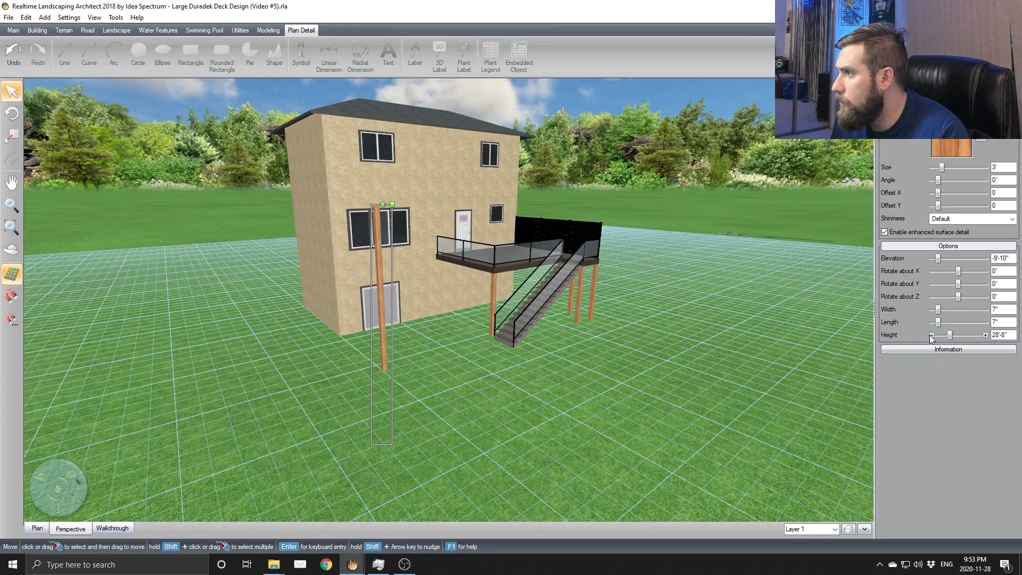
left_click(931, 336)
left_click(931, 336)
left_click(931, 335)
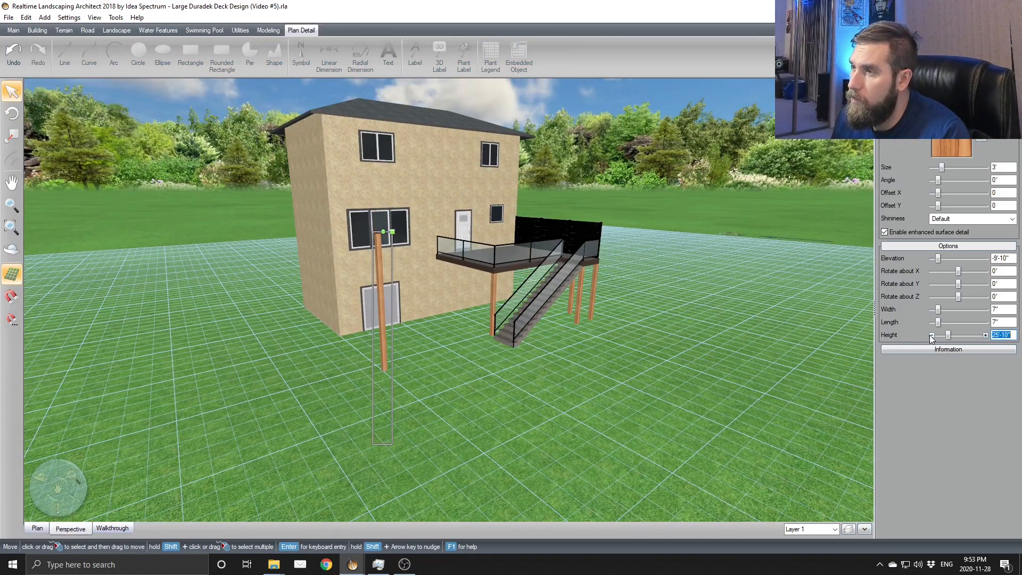
left_click(932, 335)
left_click(931, 335)
left_click(931, 336)
left_click(931, 335)
left_click(584, 360)
scroll(584, 361, "up", 6)
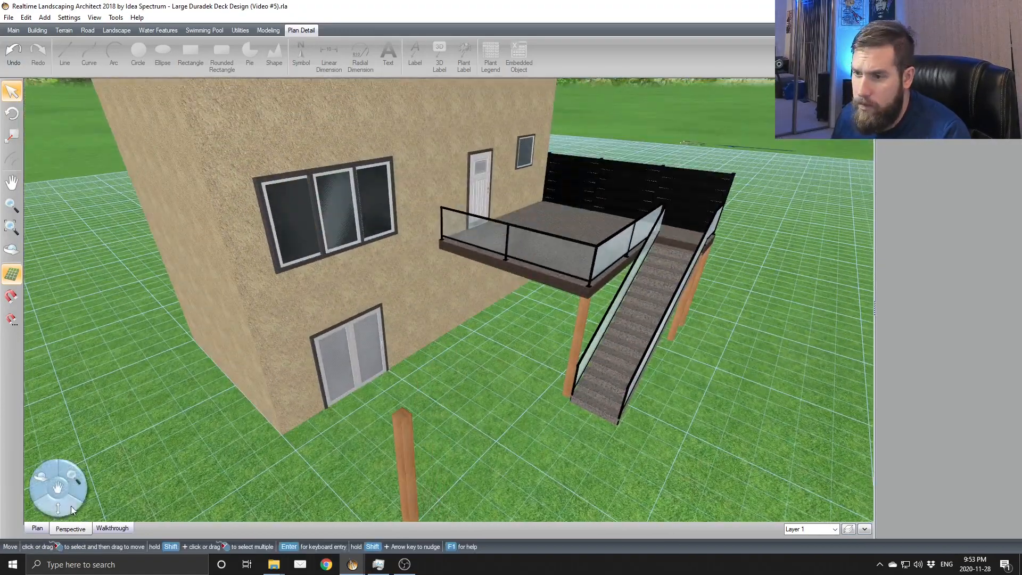
Step: Duplicate the far post in plan view, place the copy between it and the deck, and set the copy's width to 1'-1"
left_click(37, 527)
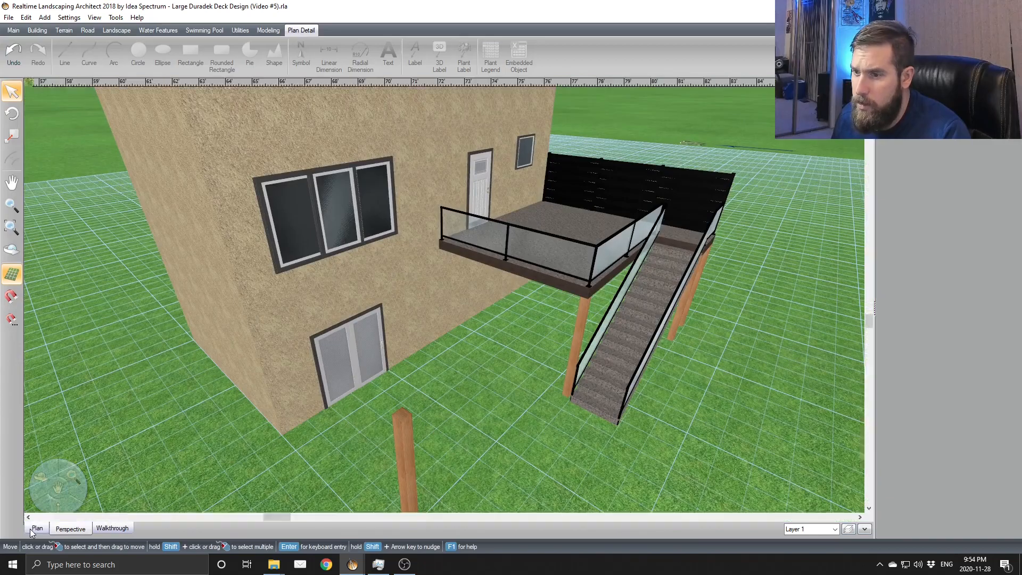
left_click(186, 322)
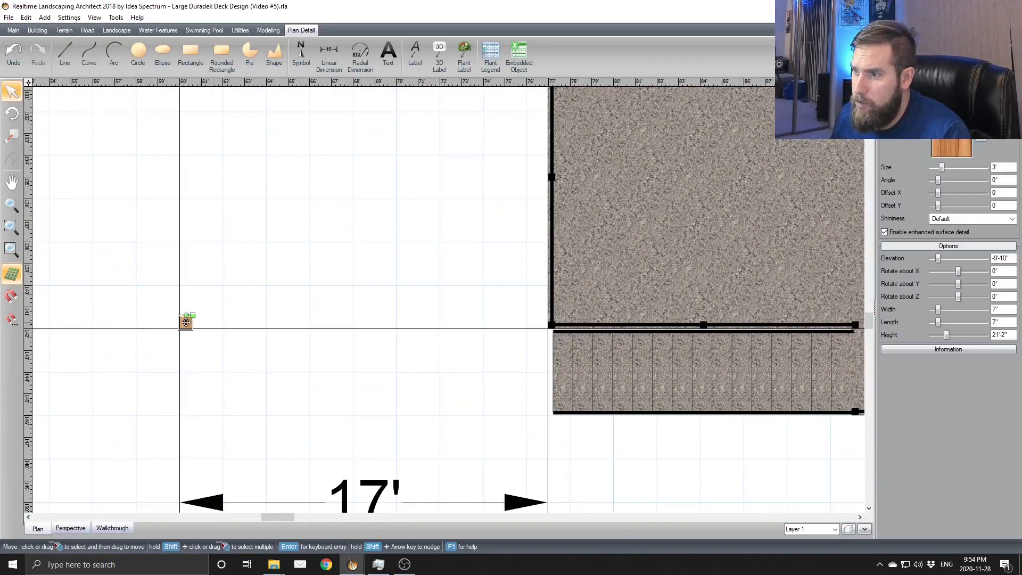
left_click_drag(212, 319, 306, 286)
left_click(985, 309)
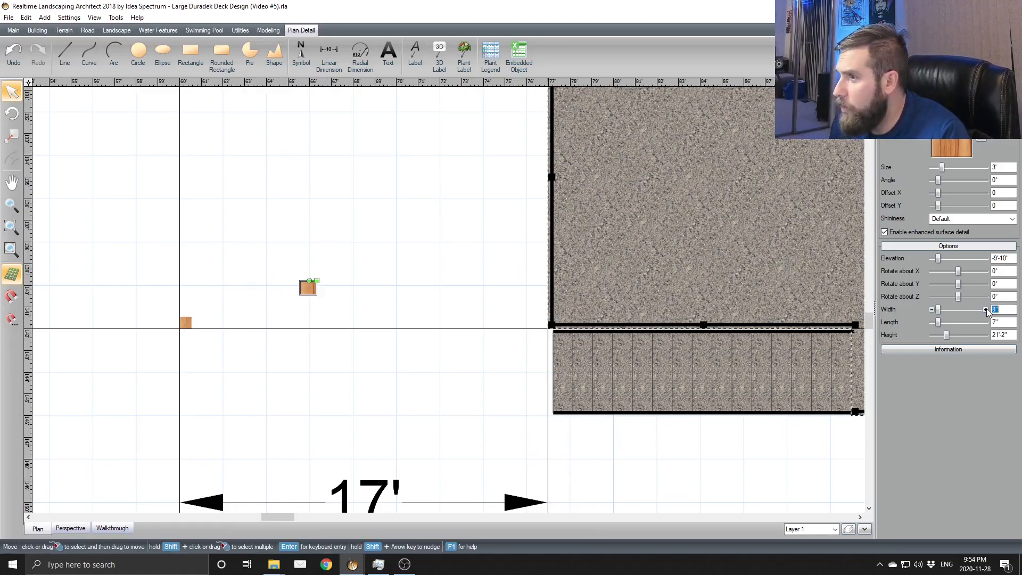
left_click(986, 310)
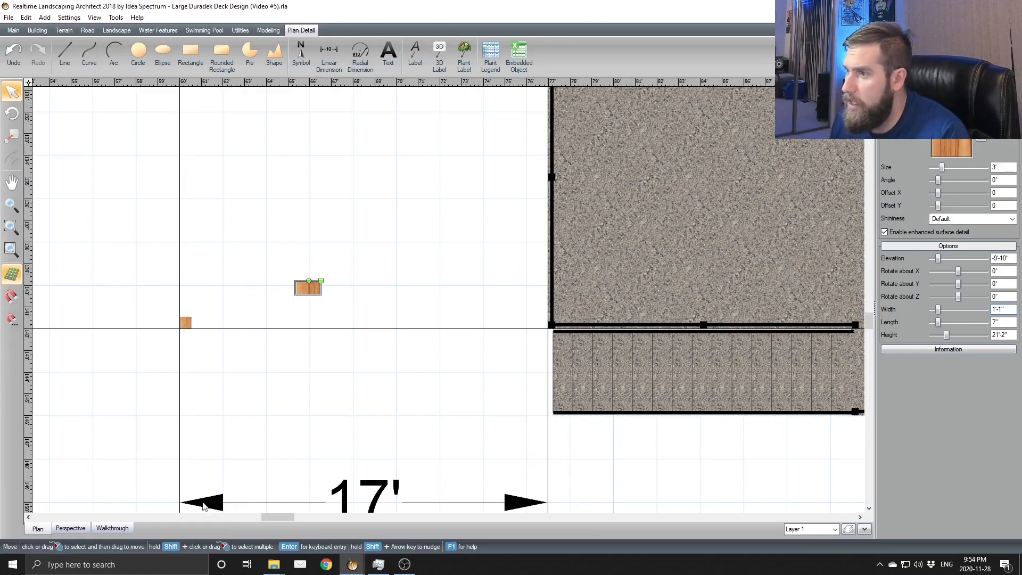
Step: Set the copied post's length to 2" in perspective view, thinning it to a board
left_click(70, 529)
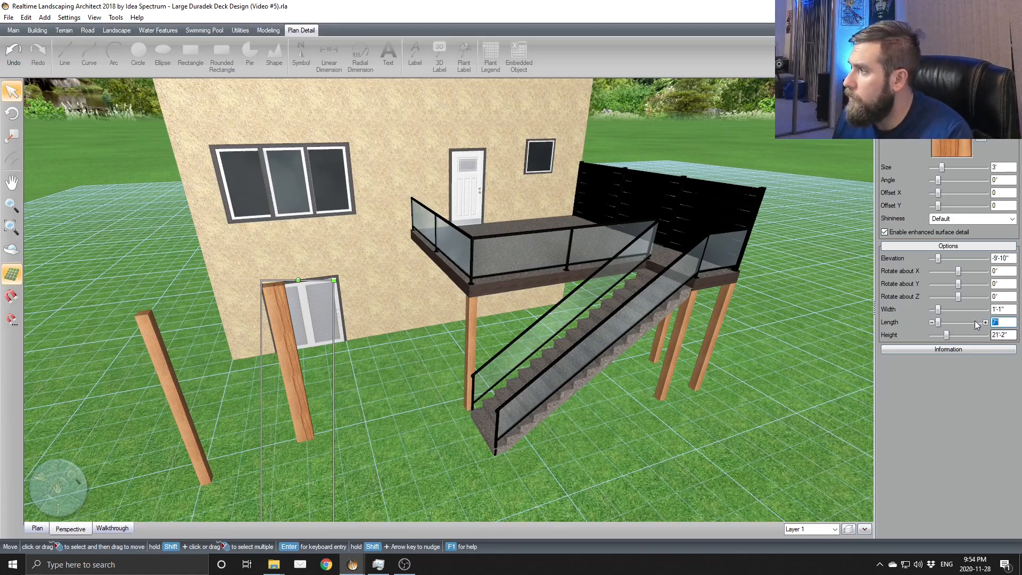
left_click(985, 321)
left_click(985, 321)
left_click(985, 322)
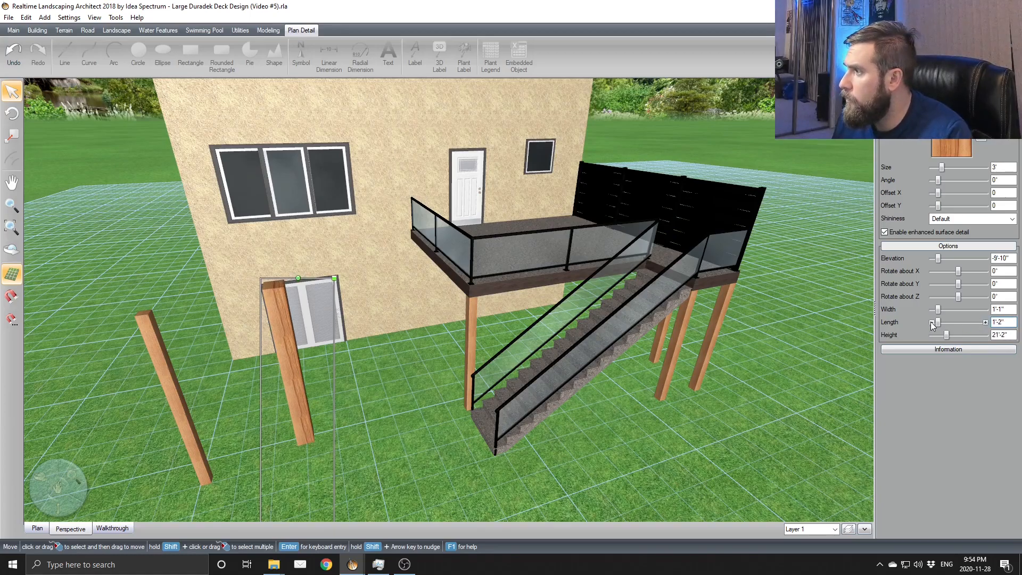
left_click(931, 322)
left_click(931, 322)
left_click(931, 322)
left_click(931, 322)
left_click(931, 322)
left_click(931, 322)
Step: Set the thin board's height to 9"
middle_click_drag(498, 399, 576, 401)
left_click(987, 334)
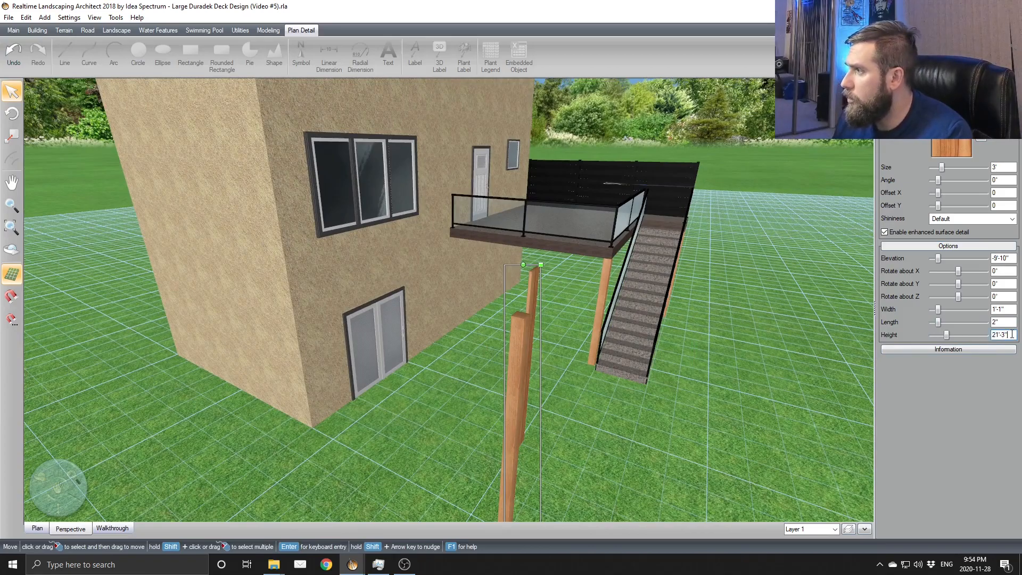
type("9")
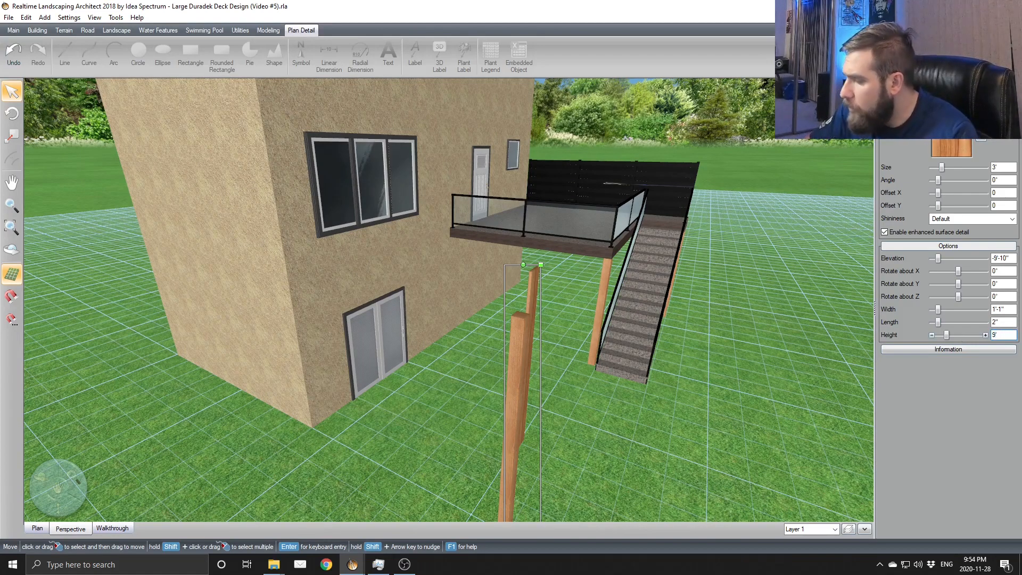
key("Return")
middle_click_drag(692, 394, 610, 393)
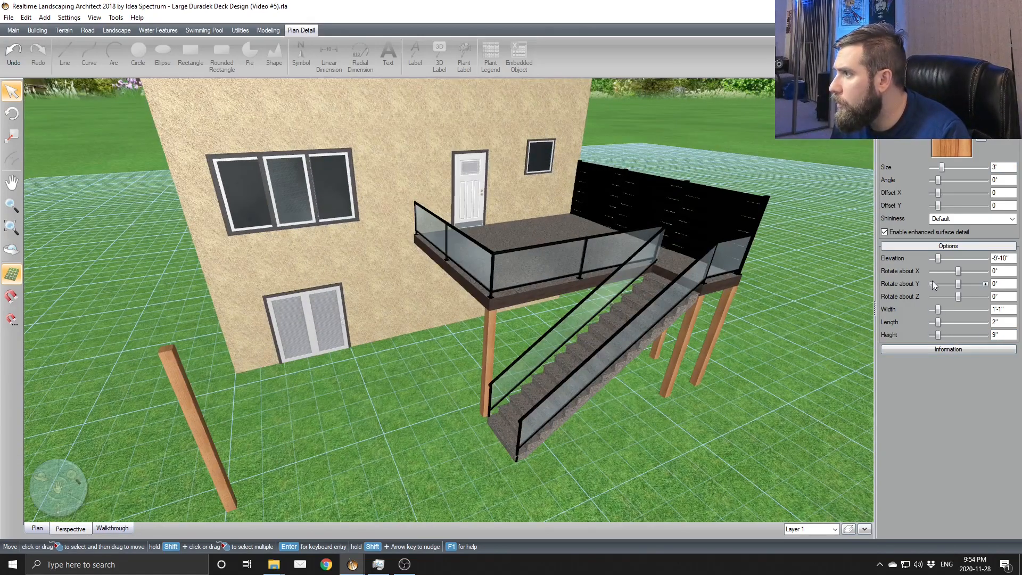
Step: Raise the board to elevation 5'-10", widen it to 23'-5" as a beam, and move it to the posts' outer face
left_click_drag(938, 259, 946, 258)
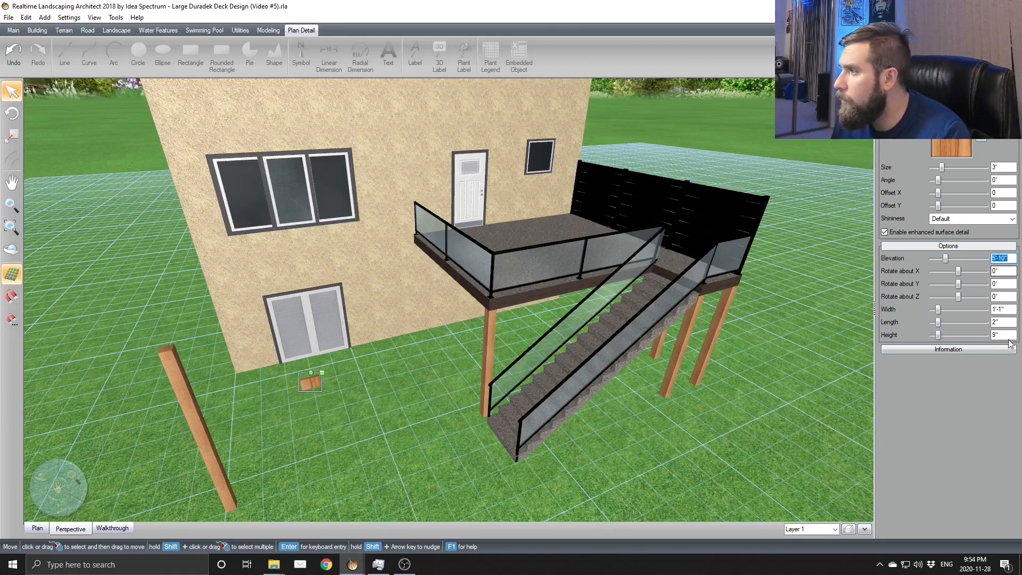
left_click_drag(937, 314, 947, 310)
left_click_drag(416, 354, 426, 368)
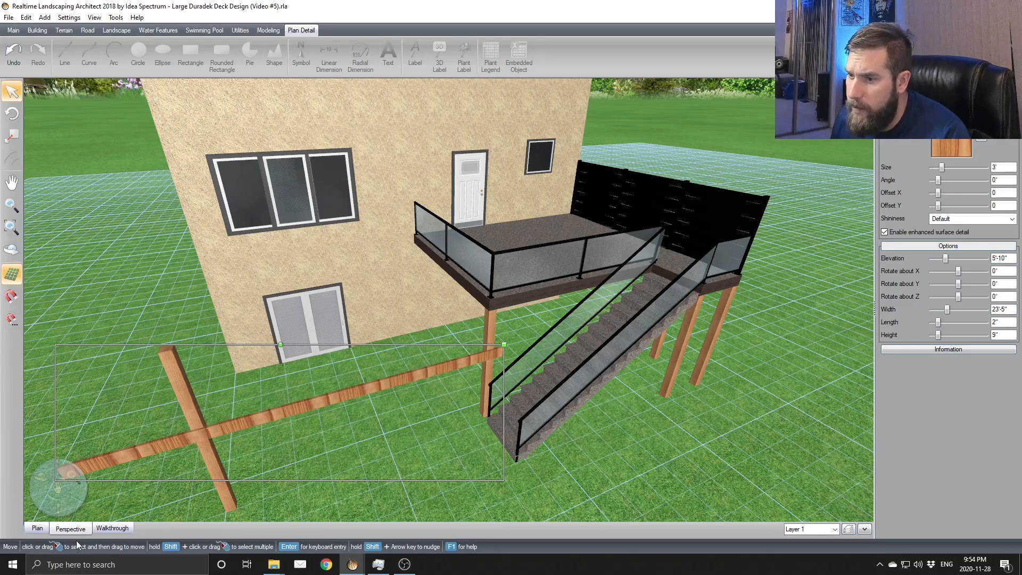
Step: Slide the beam away from the stairs in plan view so its end sits just past the deck's open front corner
left_click(37, 527)
scroll(417, 397, "up", 3)
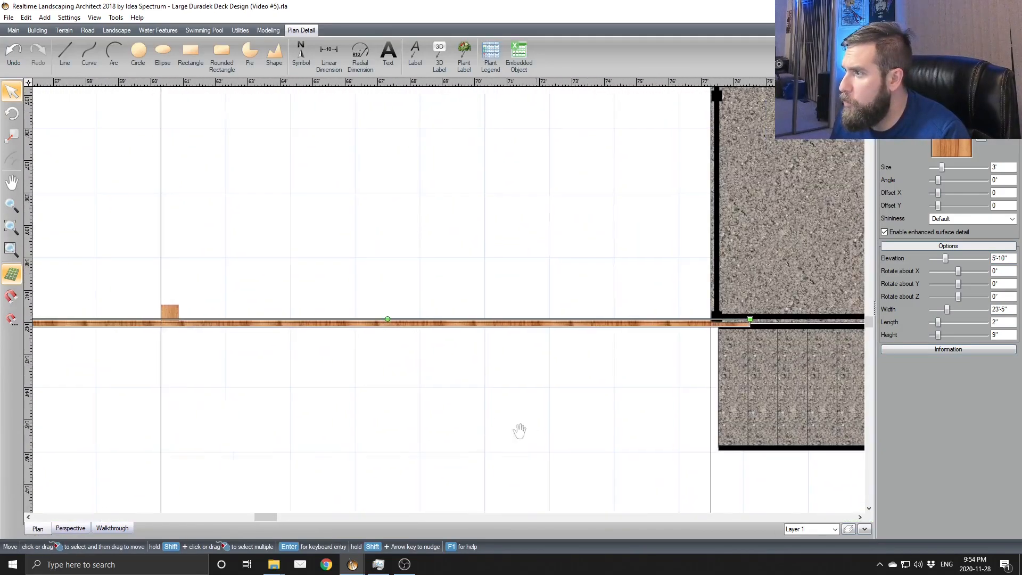
scroll(609, 434, "up", 2)
left_click_drag(743, 374, 701, 377)
scroll(671, 433, "down", 3)
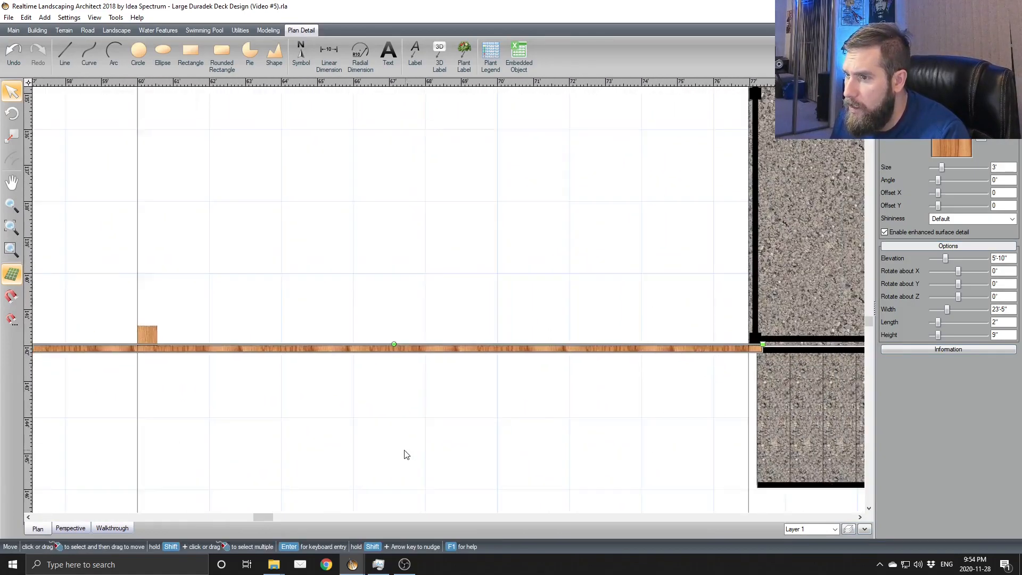
Step: Set the beam's width to 18'-2" and slide it back toward the deck's open front corner
left_click(936, 338)
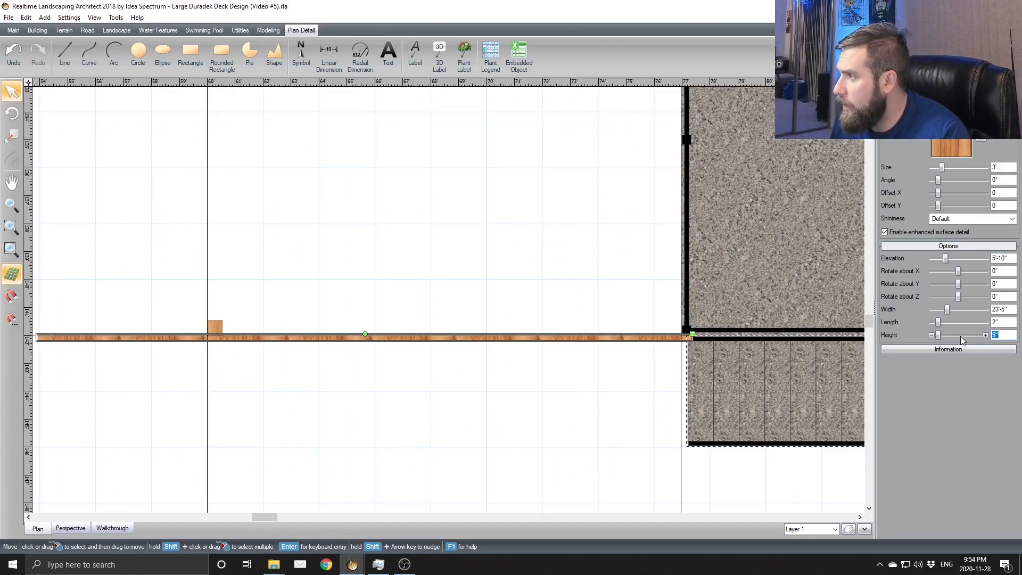
left_click(932, 322)
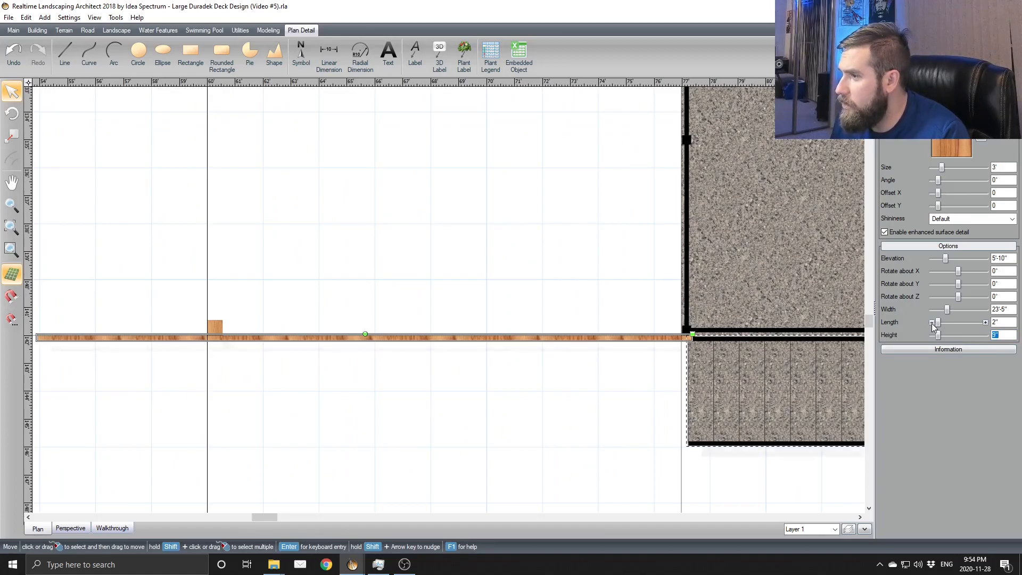
left_click(986, 322)
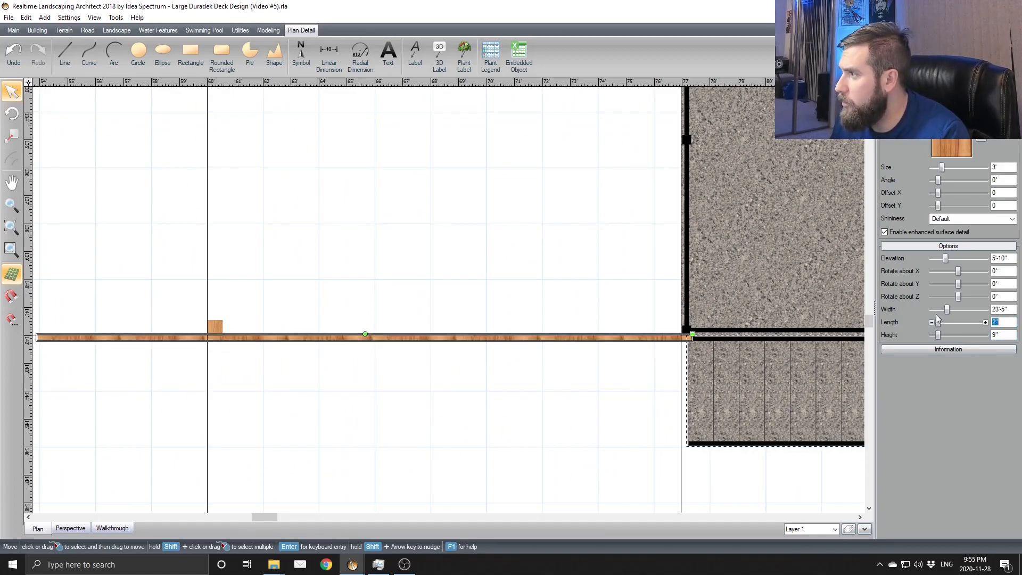
left_click(931, 309)
left_click(931, 308)
left_click(931, 309)
left_click(932, 309)
left_click(932, 309)
left_click(932, 309)
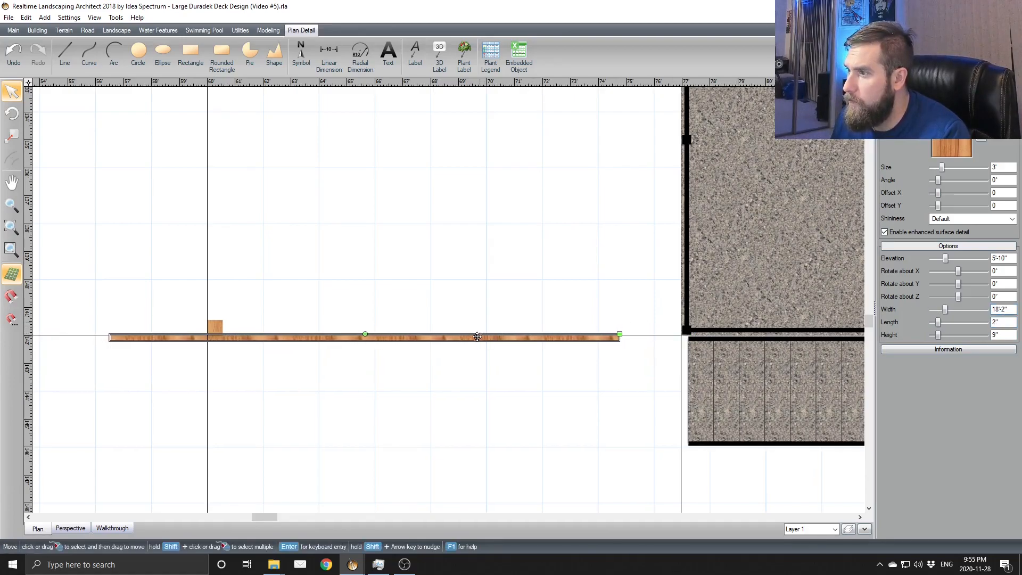
left_click_drag(474, 336, 548, 337)
Step: Set the beam's wood texture angle to 90° in perspective view so the grain runs along the beam
left_click(70, 527)
middle_click_drag(516, 397, 487, 382)
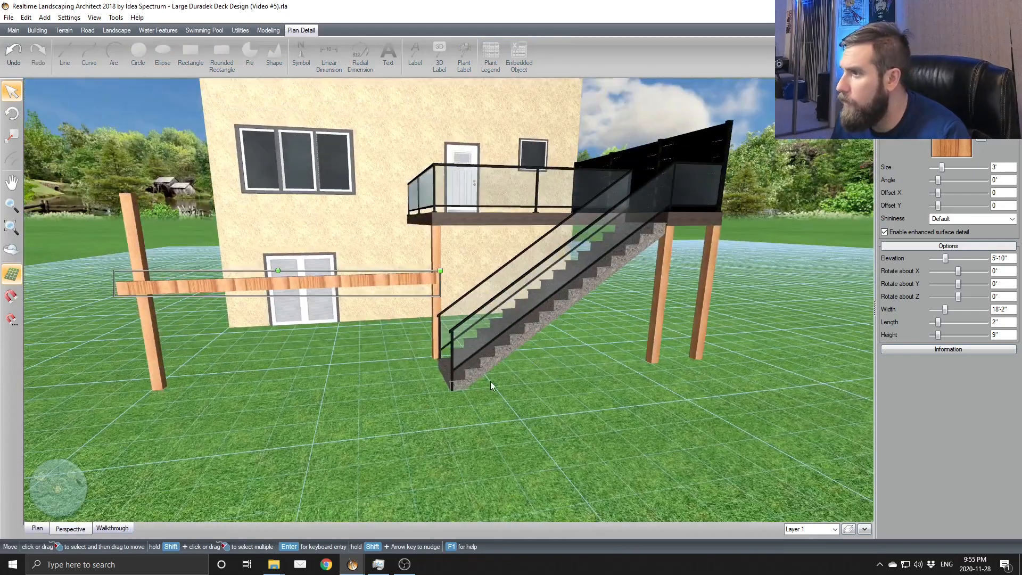
double_click(1015, 179)
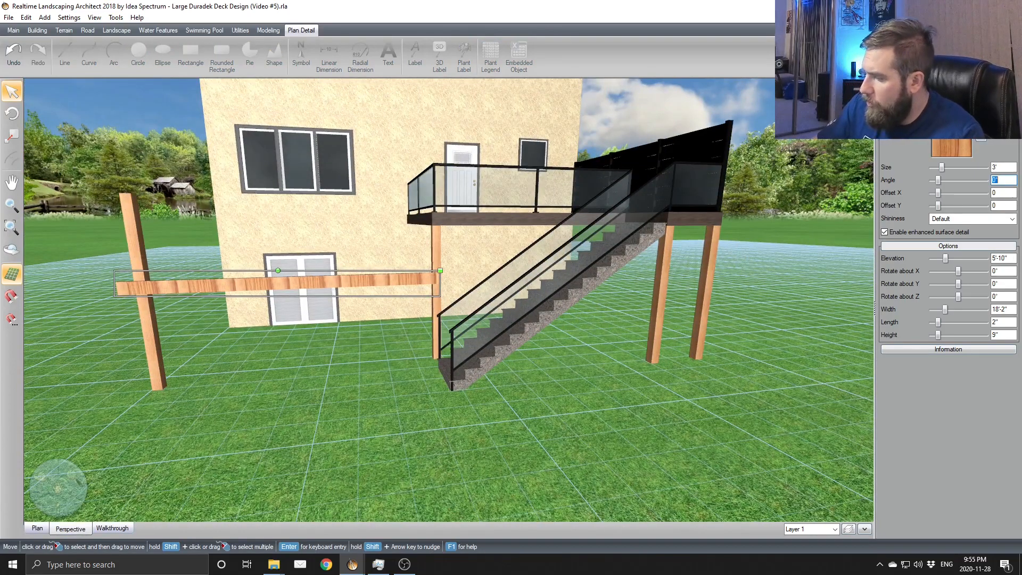
type("90")
key("Tab")
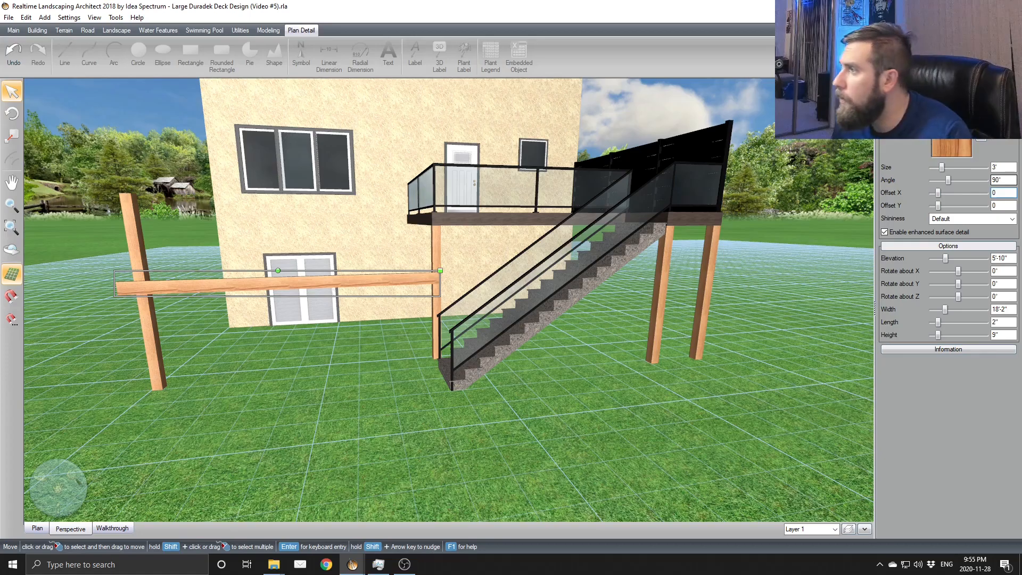
Step: Raise the beam to elevation 8'-10" and slide its end across the post under the deck's open front corner
left_click_drag(986, 260, 931, 259)
right_click_drag(506, 232, 489, 251)
scroll(423, 337, "up", 6)
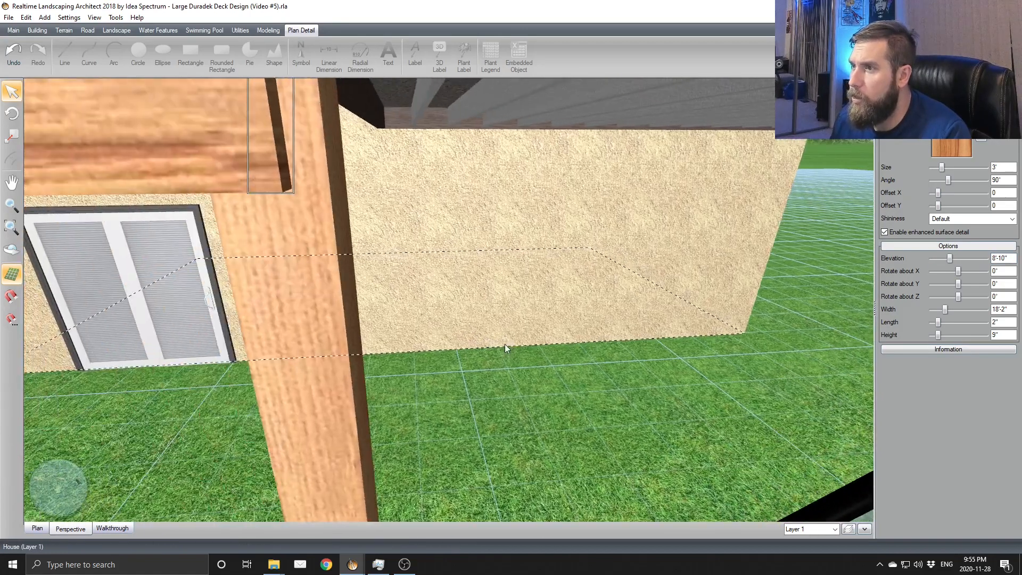
scroll(504, 340, "down", 2)
left_click_drag(342, 217, 360, 218)
scroll(446, 304, "down", 6)
right_click_drag(446, 301, 486, 296)
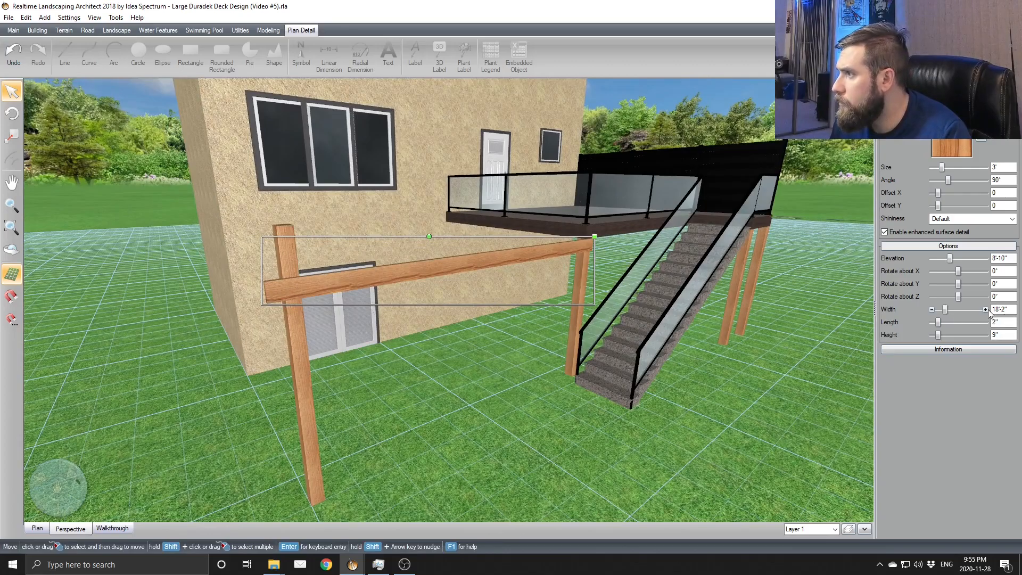
Step: Set the beam's width to 18'-10" and slide it about 4" to line its end up with the corner post's outer edge
left_click(986, 309)
left_click(986, 309)
left_click(986, 310)
left_click(987, 309)
right_click_drag(745, 285, 577, 291)
scroll(418, 302, "up", 5)
left_click_drag(405, 306, 368, 308)
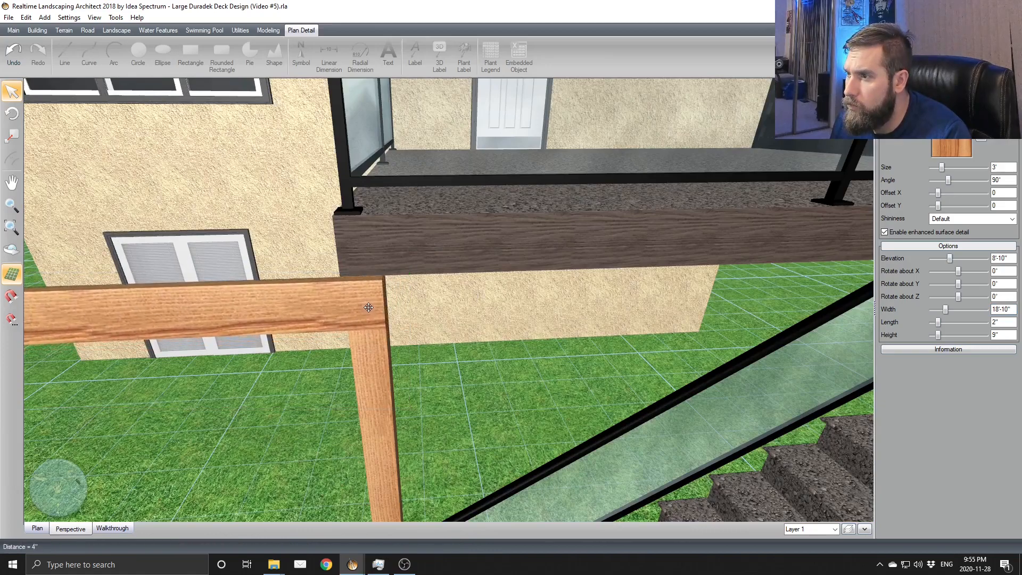
Step: Duplicate the beam in plan view and place the copy parallel to the original, a few inches to its house side
left_click(37, 529)
scroll(666, 343, "up", 2)
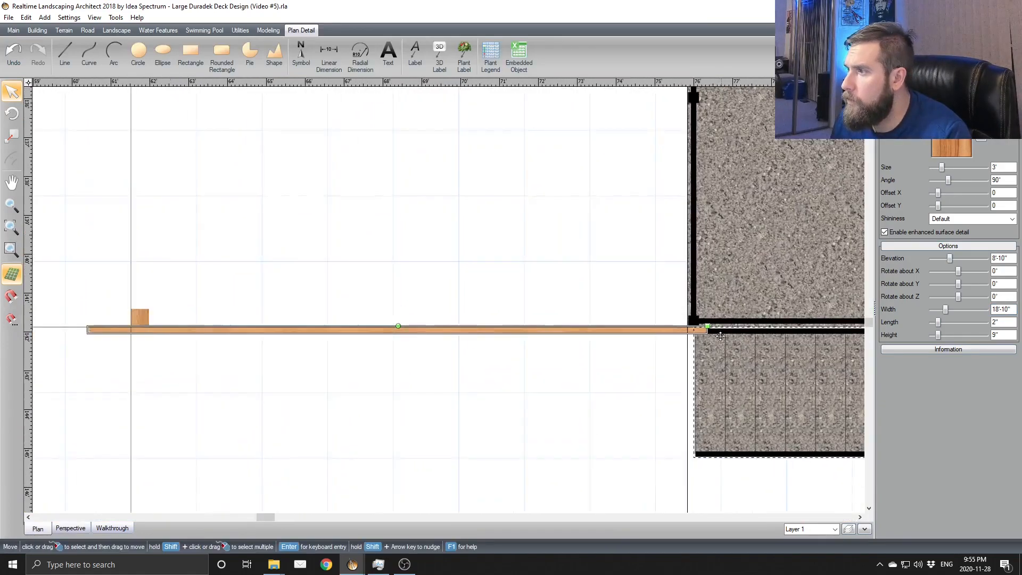
scroll(721, 336, "up", 5)
left_click(713, 374)
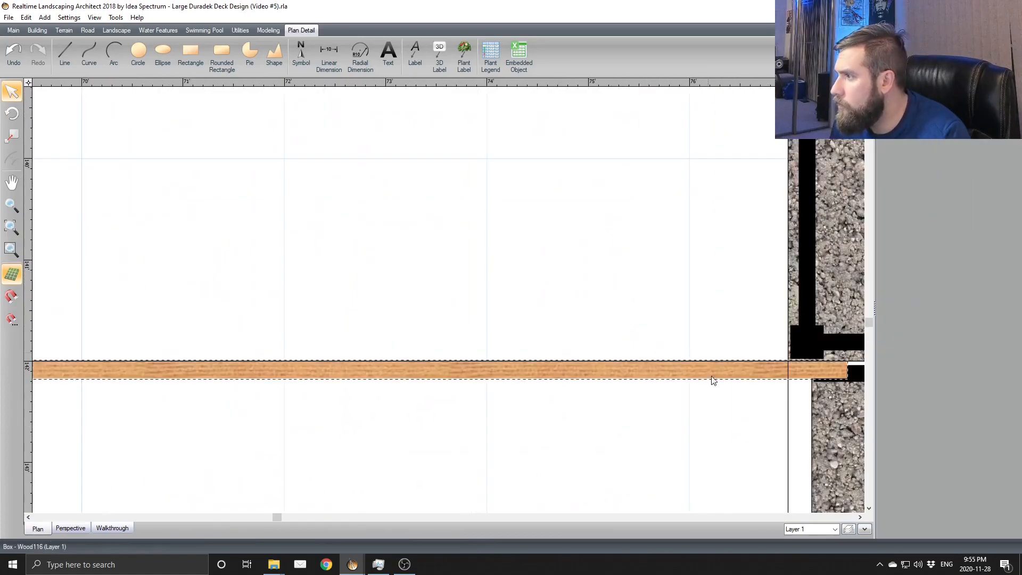
left_click(714, 377)
scroll(662, 377, "down", 2)
key("ctrl+v")
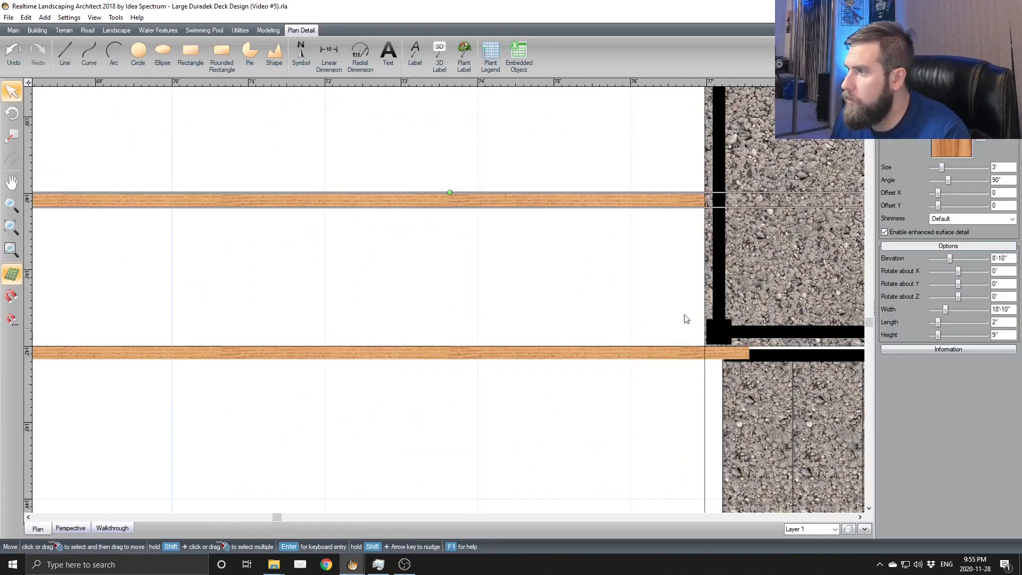
left_click_drag(686, 201, 637, 309)
left_click(598, 351)
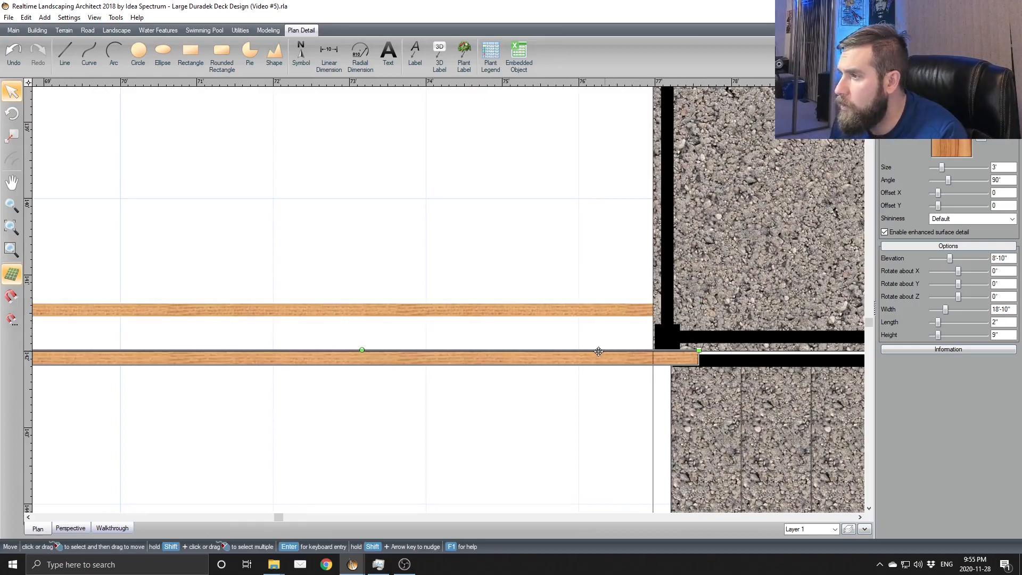
Step: Set the far post's height to 19'-6" in perspective view so its top ends at the beam
left_click(80, 530)
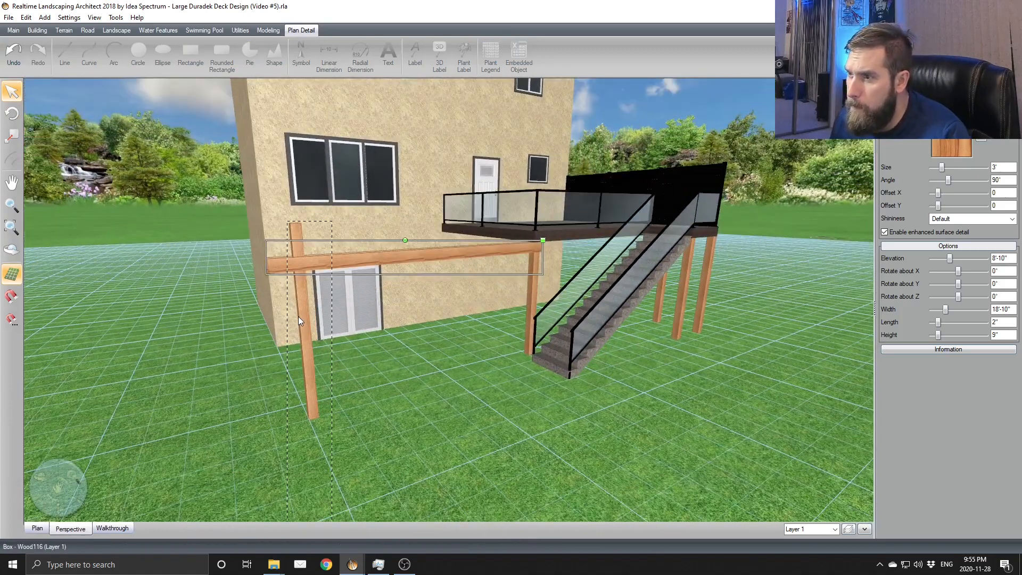
left_click(298, 316)
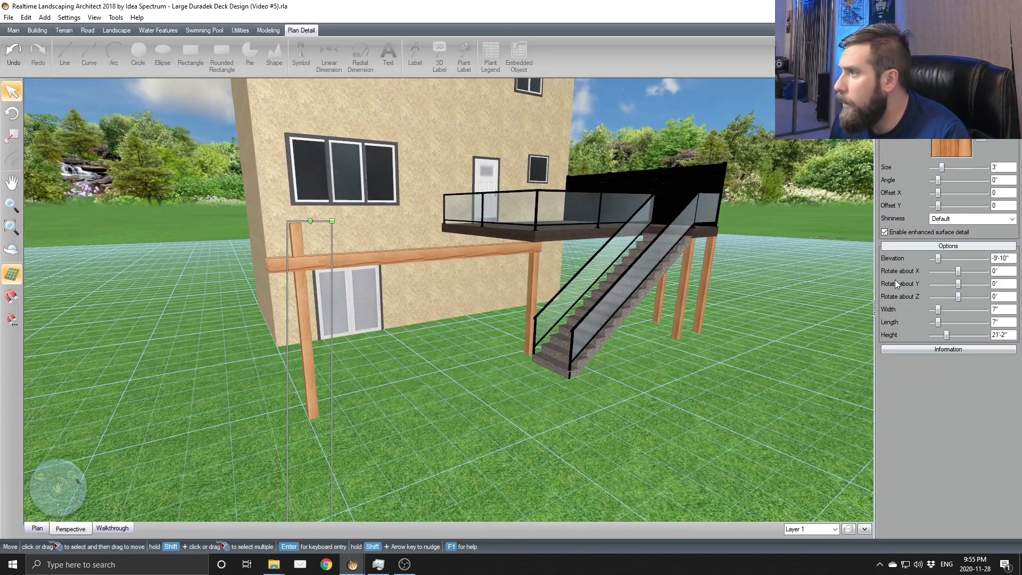
left_click(931, 334)
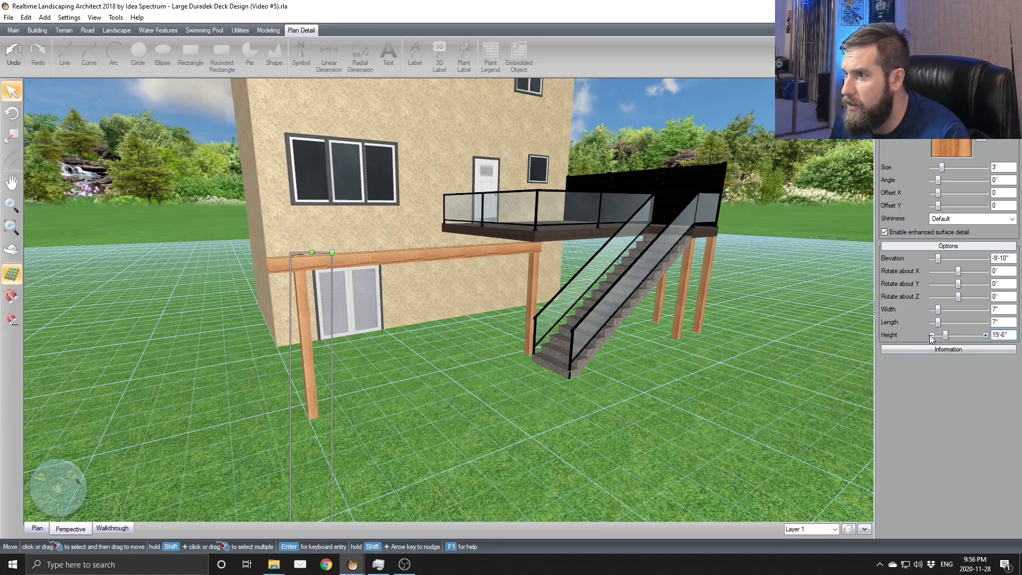
Step: Trim the far post's height by about 2" so its top stays within the beam's depth
left_click(932, 335)
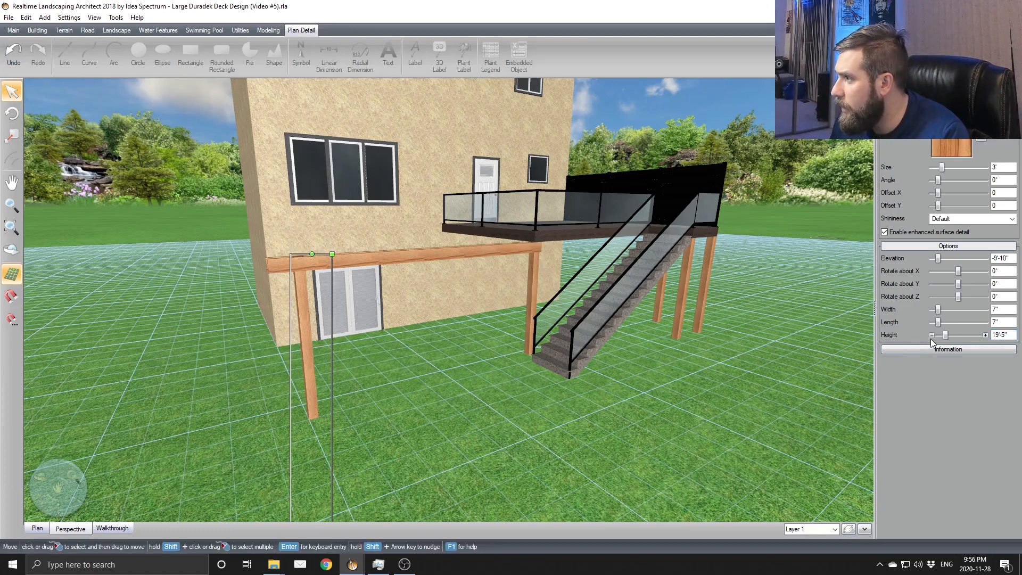
left_click(931, 335)
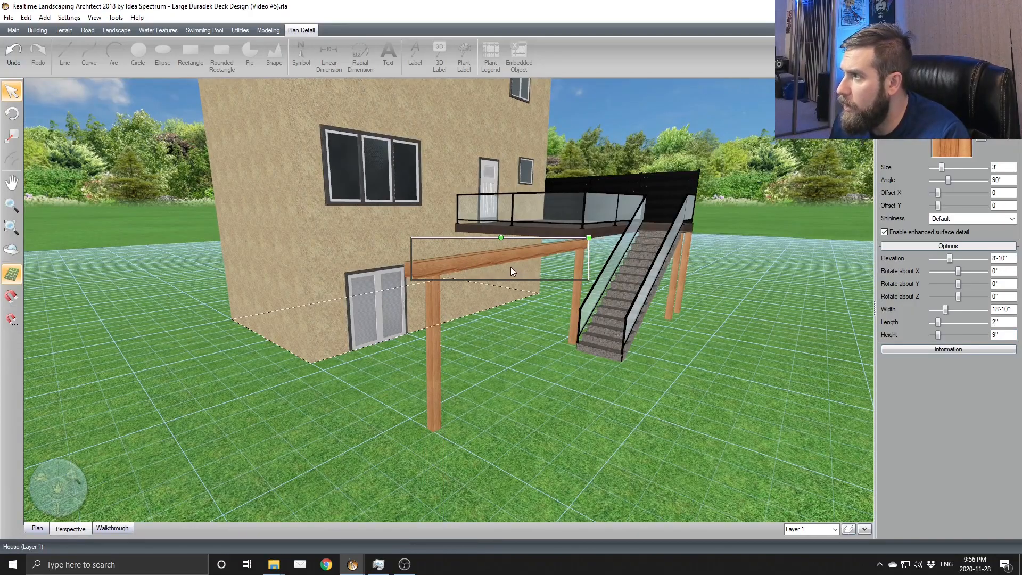
Step: Duplicate the beam and set the copy's rotation about Y to 90° so it runs perpendicular to the originals
middle_click_drag(484, 268, 616, 348)
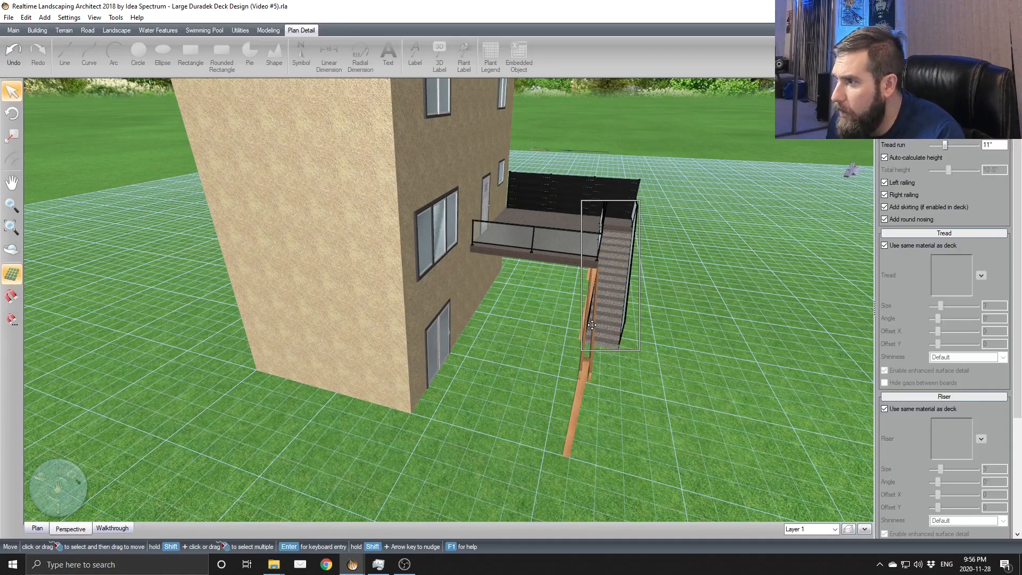
middle_click_drag(634, 368, 529, 342)
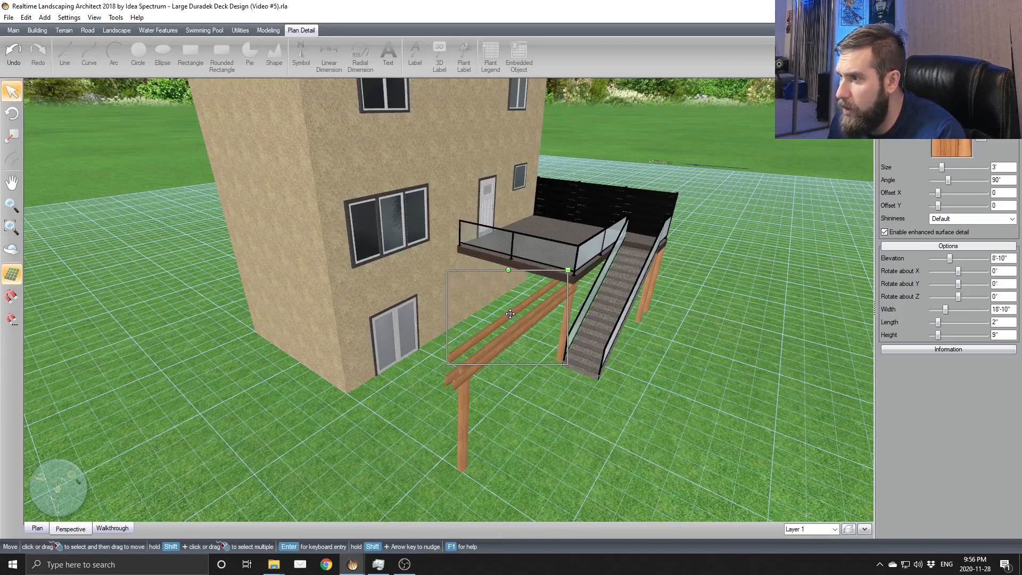
left_click_drag(509, 272, 484, 314)
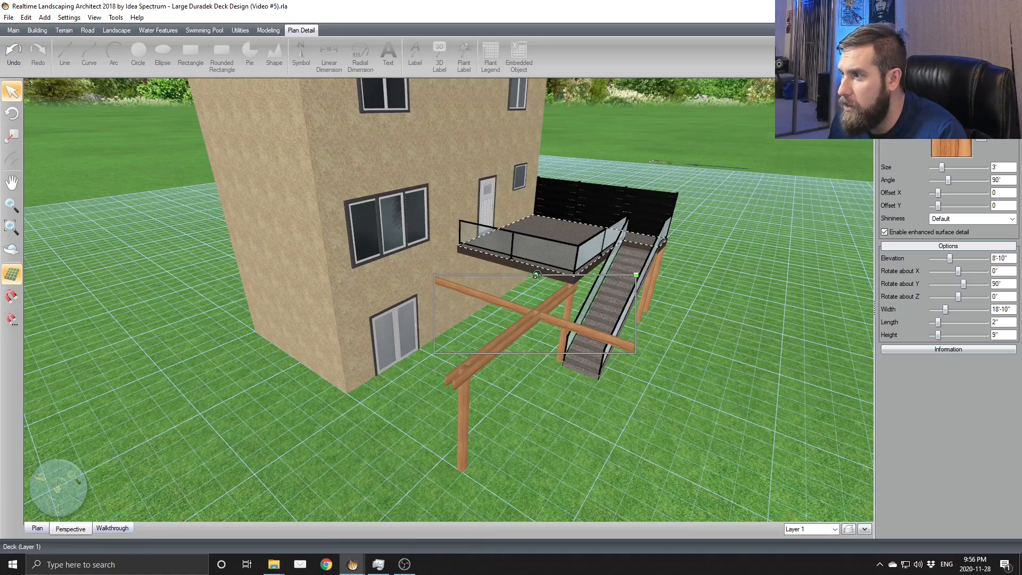
mouse_move(535, 274)
left_mouse_down()
mouse_move(531, 287)
mouse_move(474, 298)
mouse_move(526, 288)
left_mouse_up()
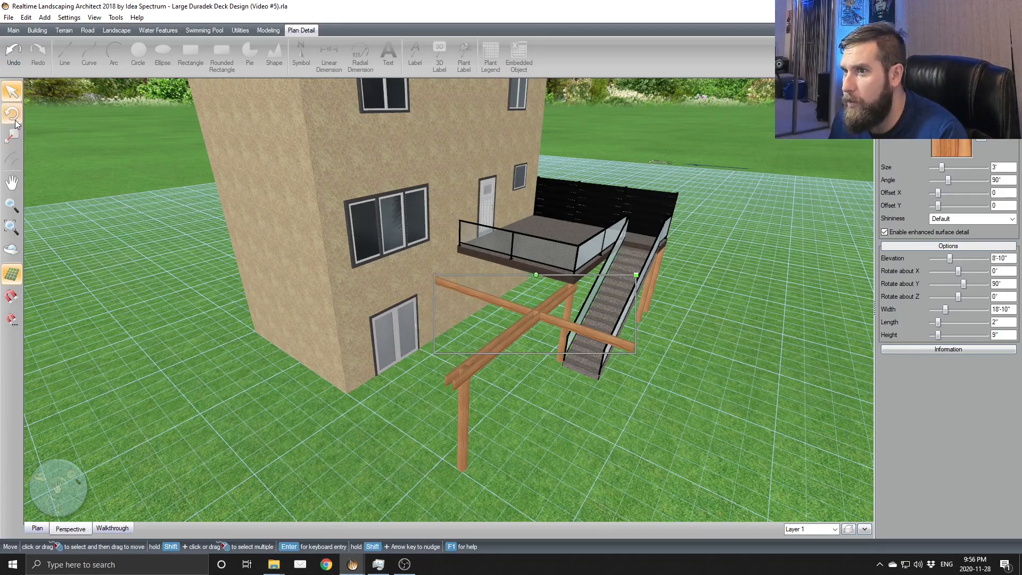
Step: Place the rotated beam in plan view across the two parallel beams at the far post, extending toward the house
left_click(38, 528)
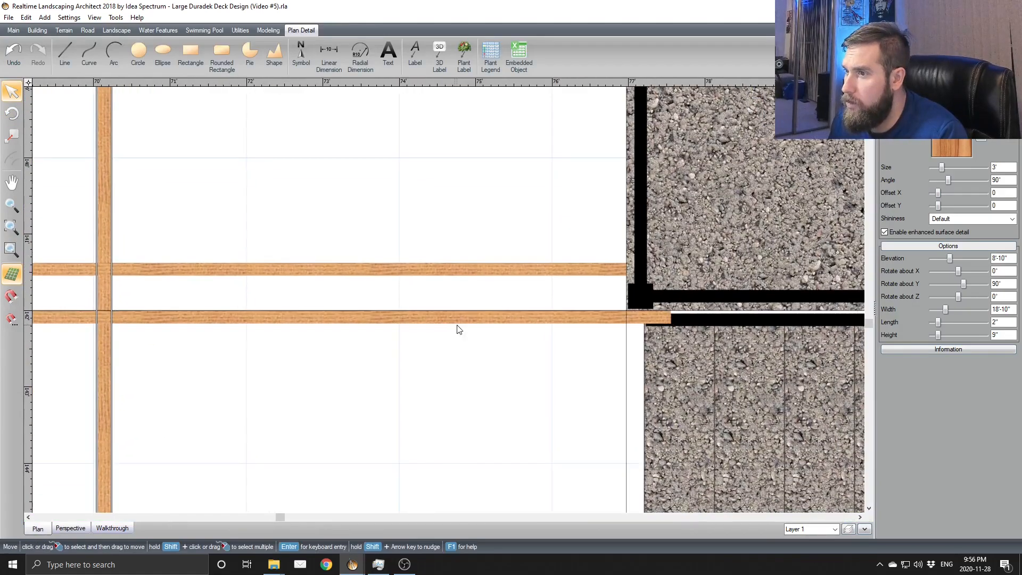
scroll(457, 329, "down", 5)
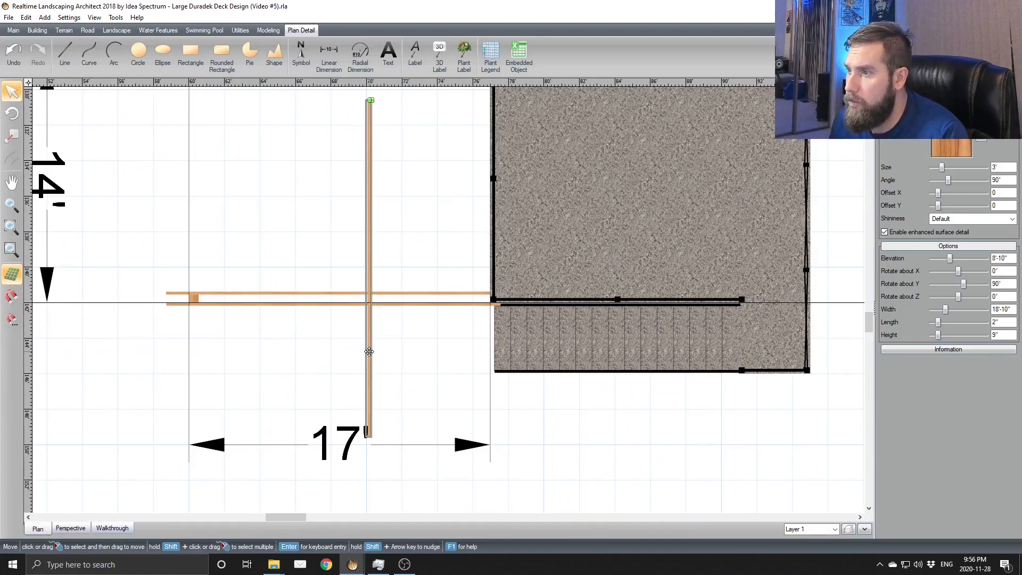
left_click_drag(369, 351, 244, 252)
middle_click_drag(245, 251, 416, 389)
left_click_drag(415, 377, 361, 365)
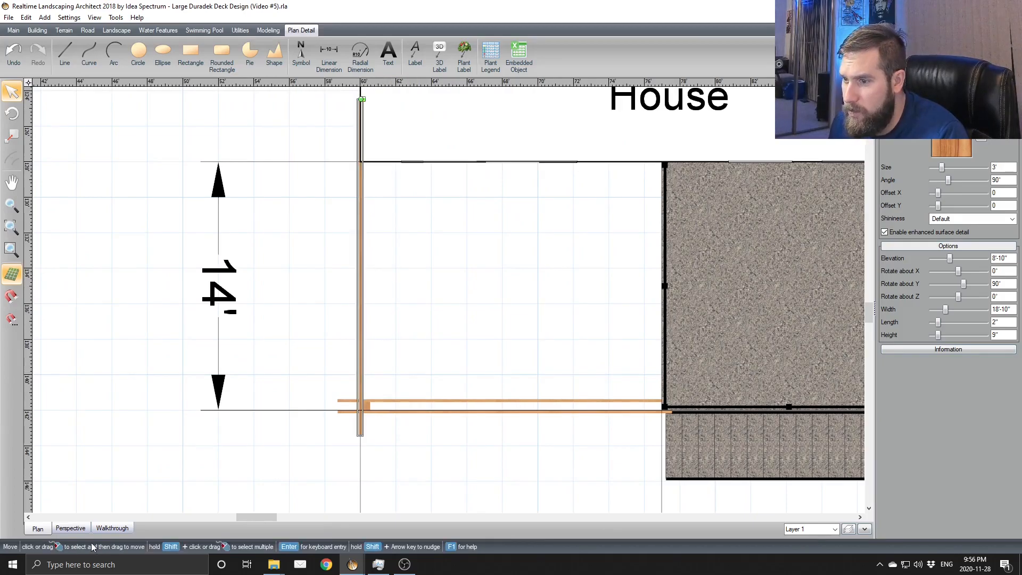
Step: Check the cross beam in perspective, then shift it in plan view until its outer edge is flush with the far post's outer edge
left_click(70, 528)
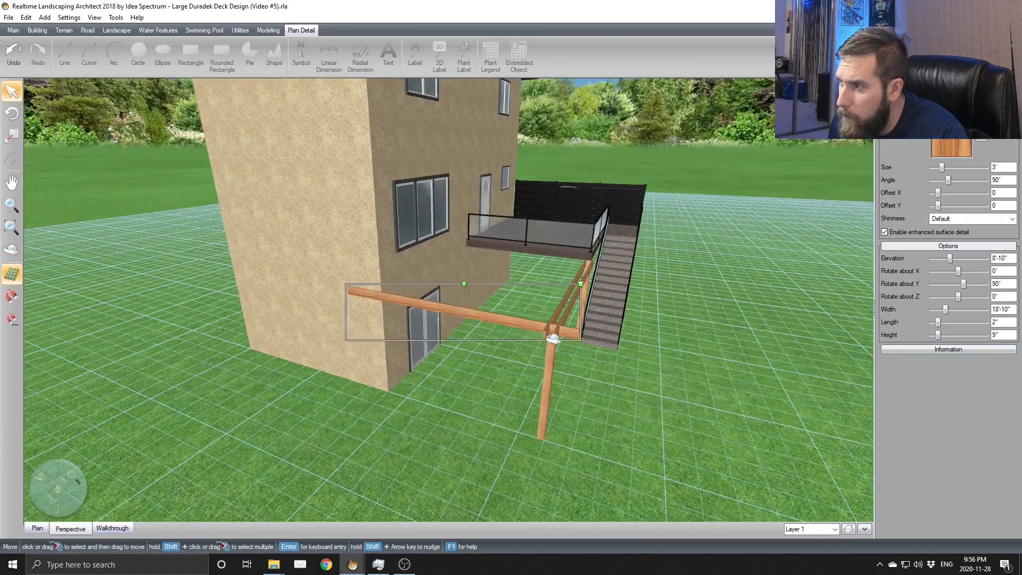
middle_click_drag(557, 336, 245, 488)
left_click(37, 528)
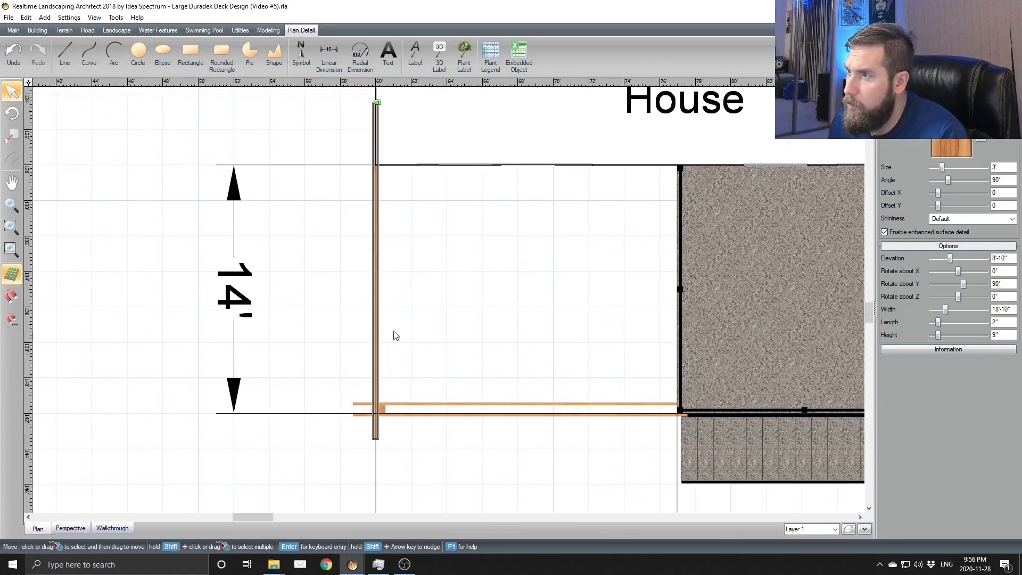
left_click_drag(376, 296, 378, 296)
middle_click_drag(406, 139, 421, 182)
middle_click_drag(432, 320, 415, 274)
scroll(414, 274, "up", 5)
middle_click_drag(416, 318, 515, 130)
scroll(355, 372, "up", 1)
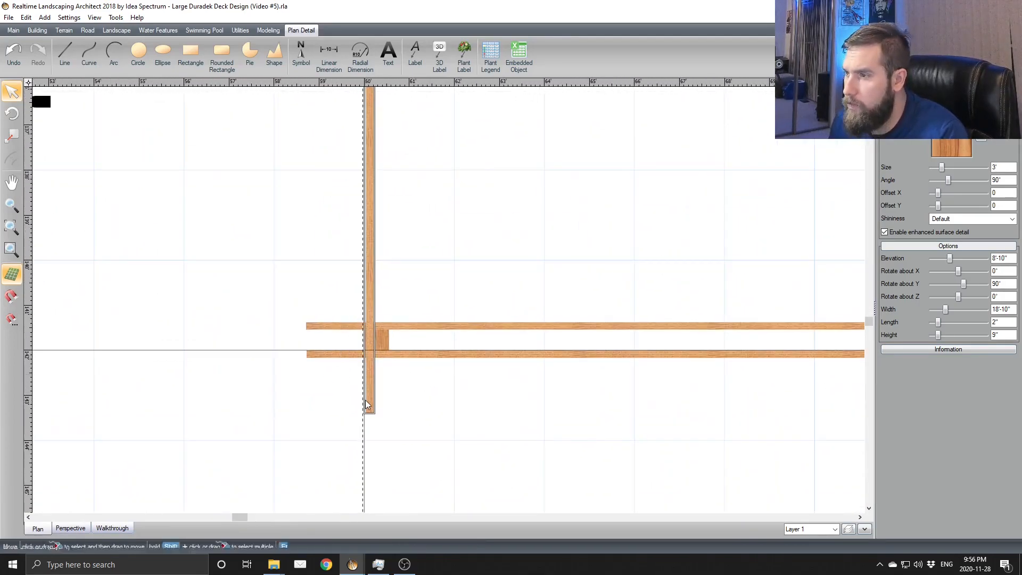
Step: Duplicate the cross beam and place the copy parallel to it, about 1'-5" closer to the deck
key("ctrl+v")
key("ctrl+z")
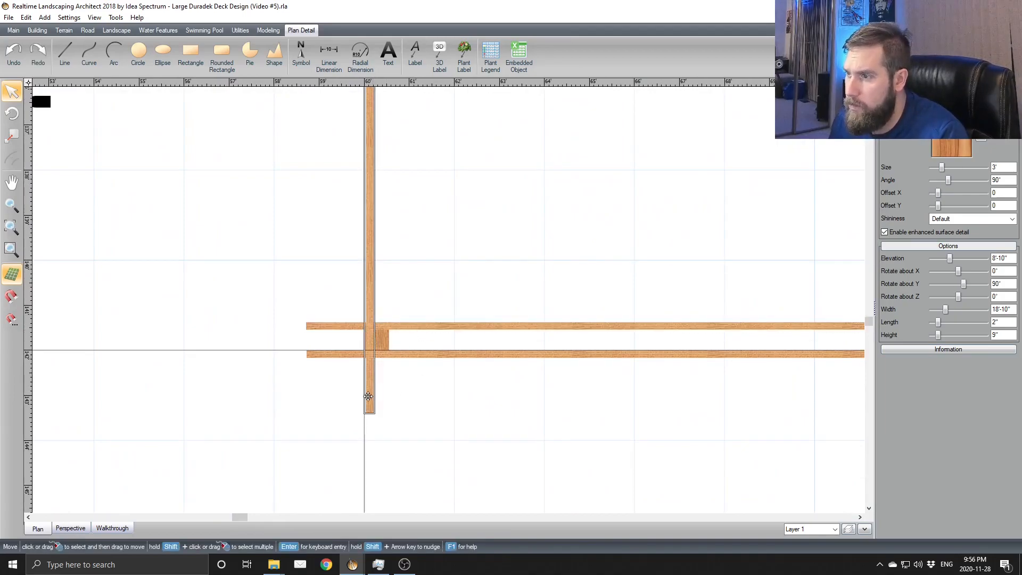
key("ctrl+v")
left_click_drag(459, 261, 433, 386)
Step: Duplicate the pair of cross beams and place the new pair closer to the deck at roughly the same spacing
left_click(373, 388, "shift")
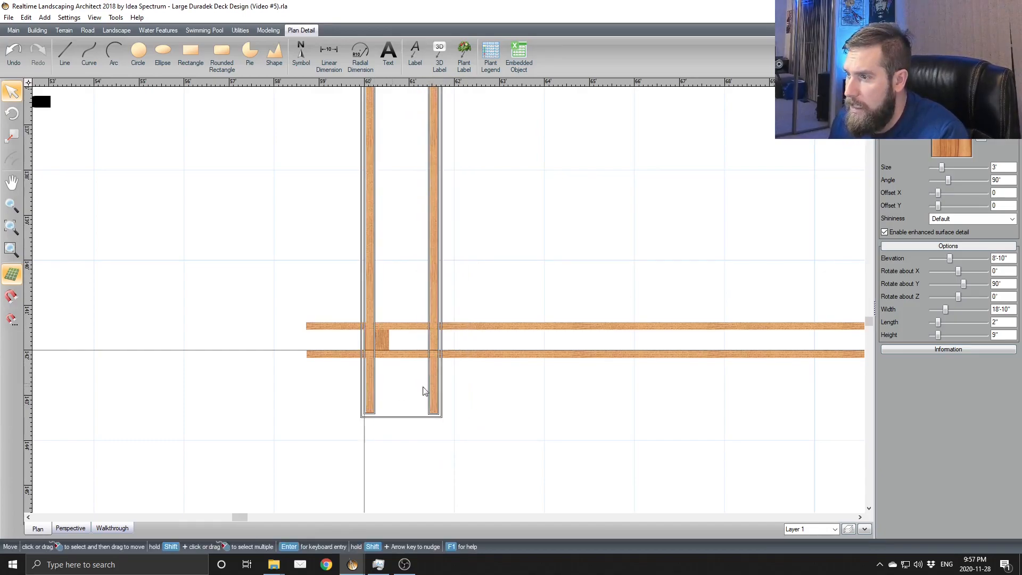
key("ctrl+v")
left_click_drag(456, 484, 498, 208)
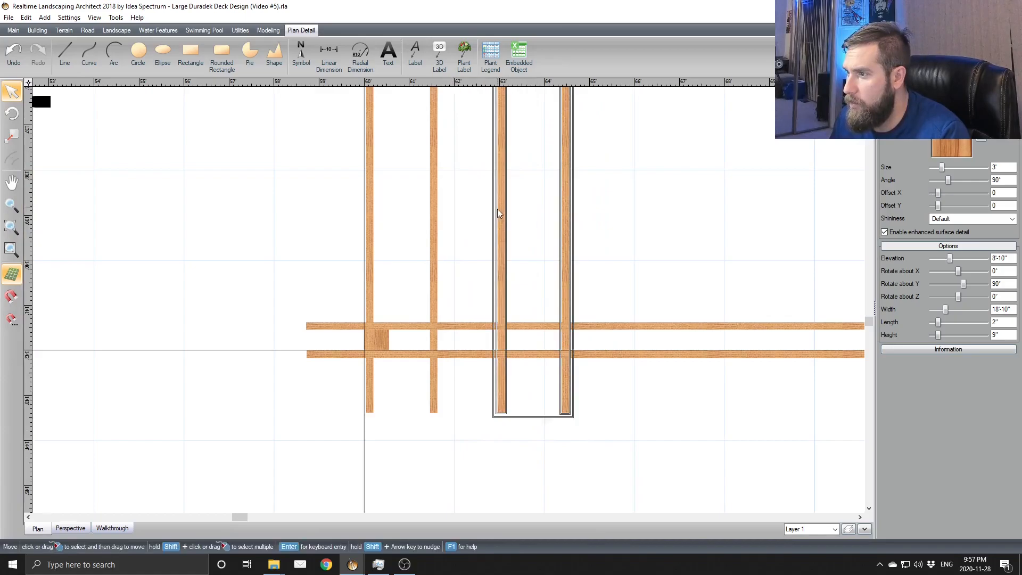
Step: Duplicate all four cross beams twice, continuing the spacing up to the deck, and return to the perspective view
middle_click_drag(637, 385, 550, 400)
left_click(347, 246, "shift")
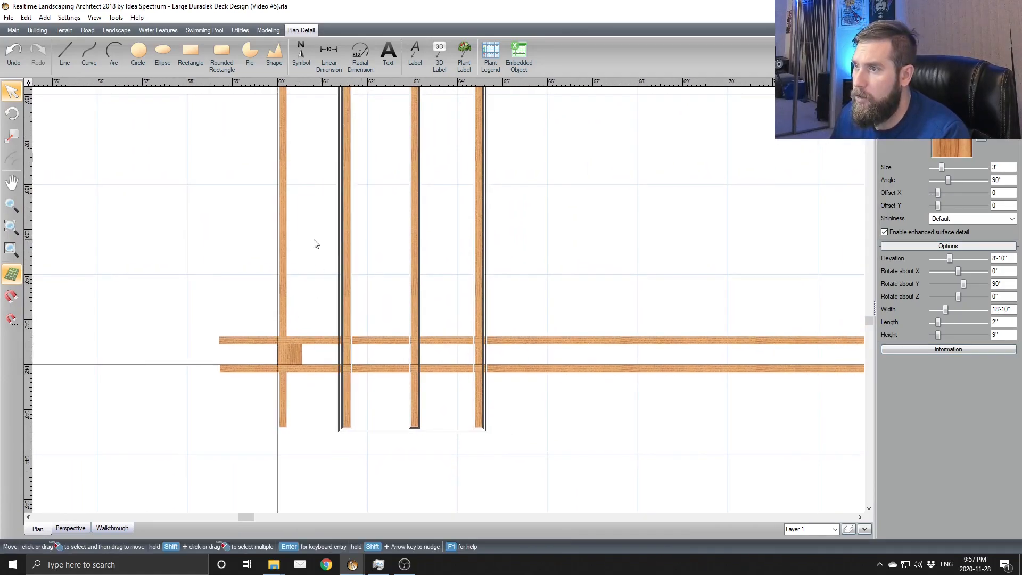
left_click(283, 246, "shift")
key("ctrl+c")
key("ctrl+v")
middle_click_drag(559, 283, 445, 308)
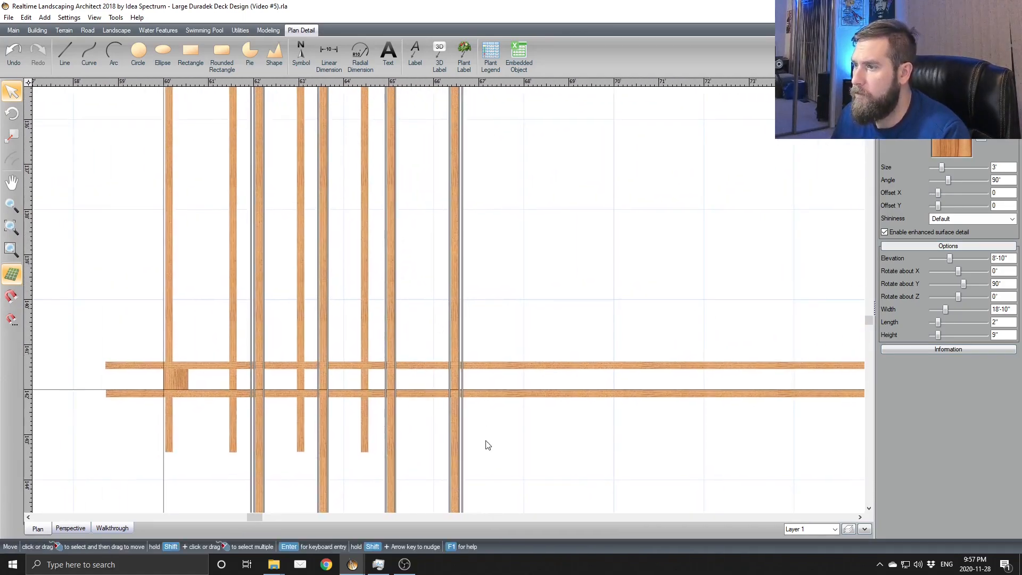
left_click_drag(456, 446, 628, 174)
middle_click_drag(674, 276, 568, 304)
left_click_drag(608, 435, 782, 165)
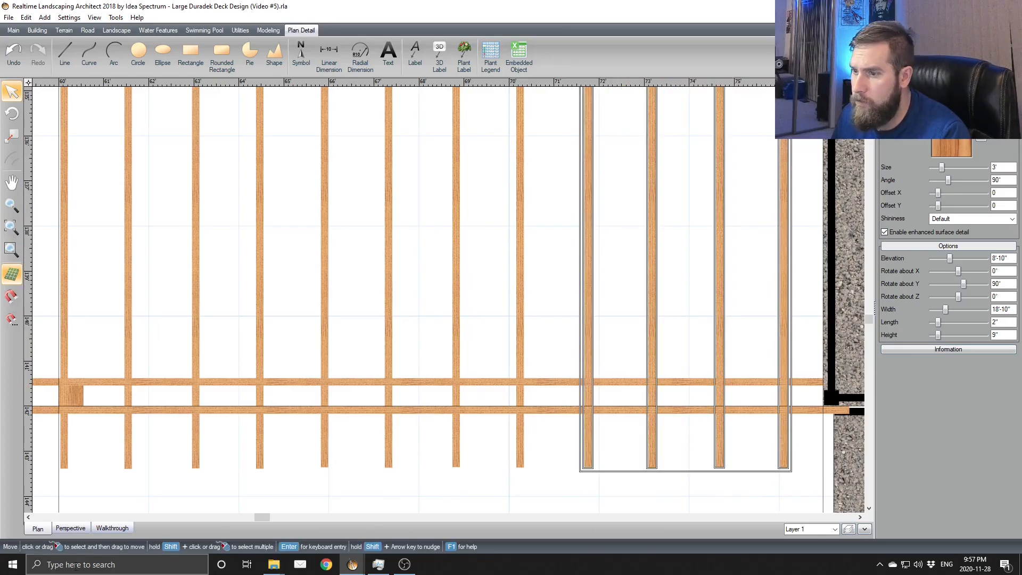
left_click(70, 528)
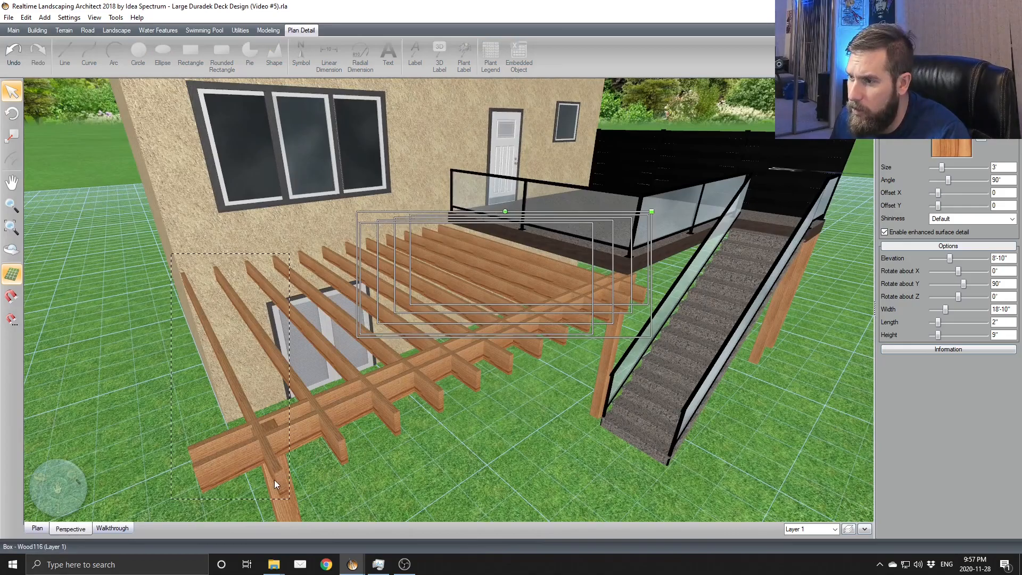
left_click(274, 480, "shift")
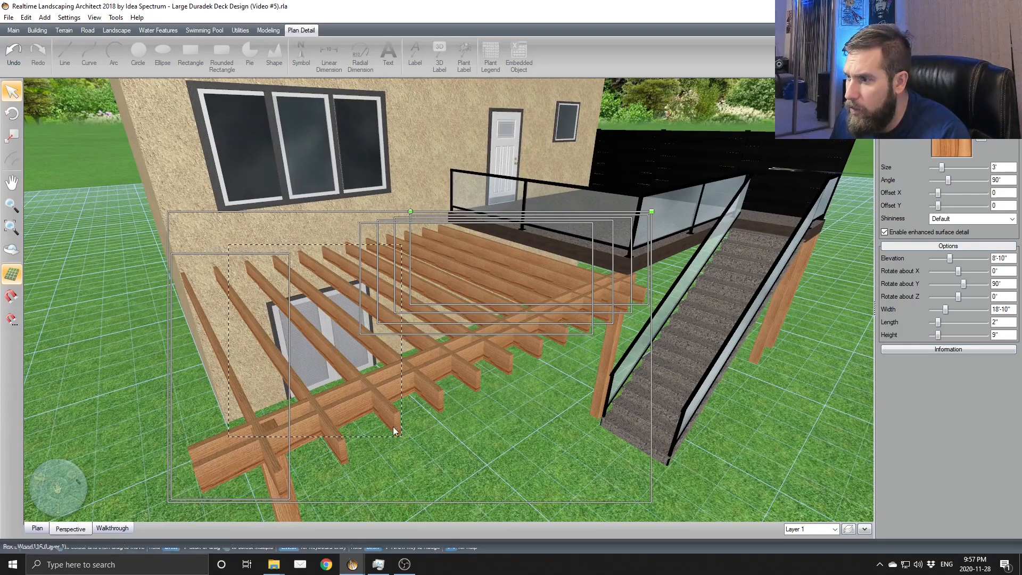
left_click(344, 444, "shift")
left_click(395, 422, "shift")
left_click(436, 397, "shift")
left_click(475, 385, "shift")
left_click(506, 366, "shift")
left_click(531, 350, "shift")
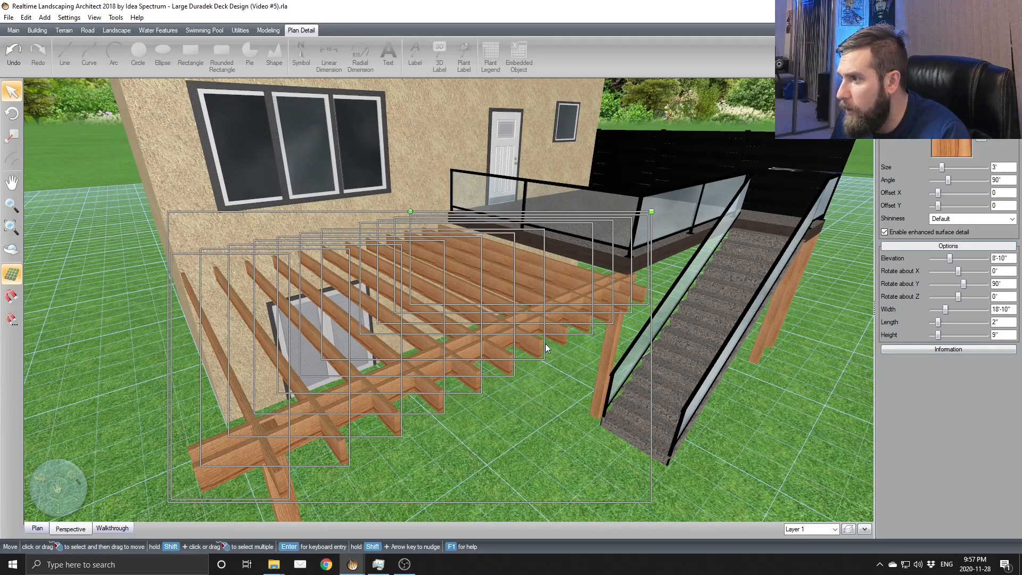
left_click(570, 327, "shift")
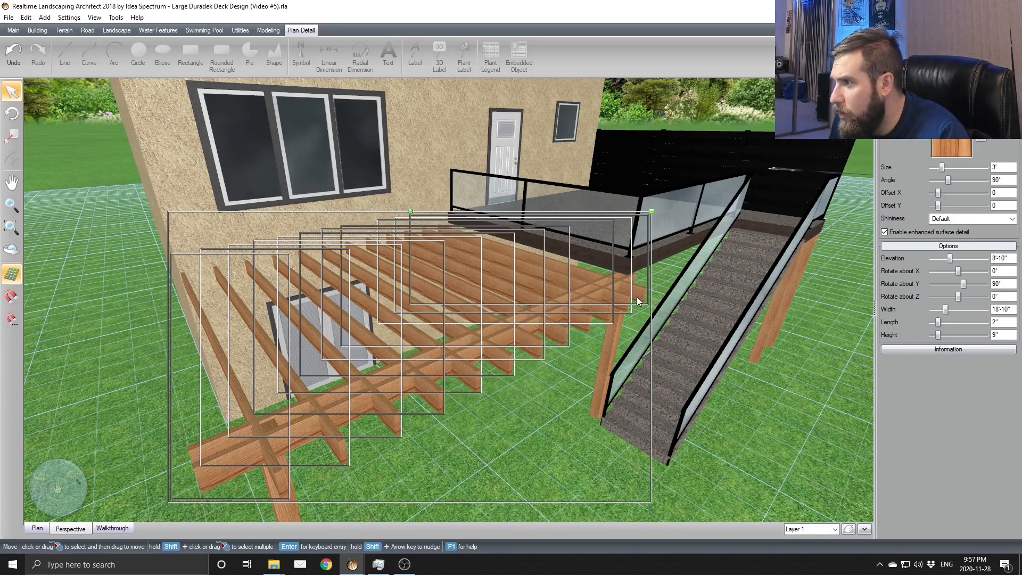
middle_click_drag(226, 469, 509, 426)
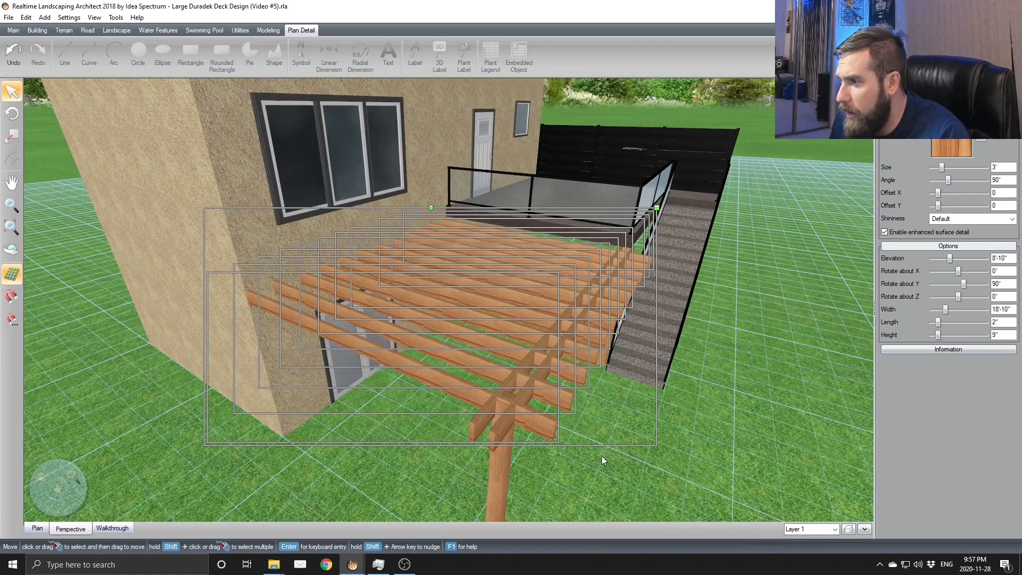
left_click(601, 456)
left_click(531, 424)
left_click(564, 406, "shift")
left_click(581, 381, "shift")
left_click(600, 352, "shift")
left_click(605, 342, "shift")
middle_click_drag(629, 353, 317, 388)
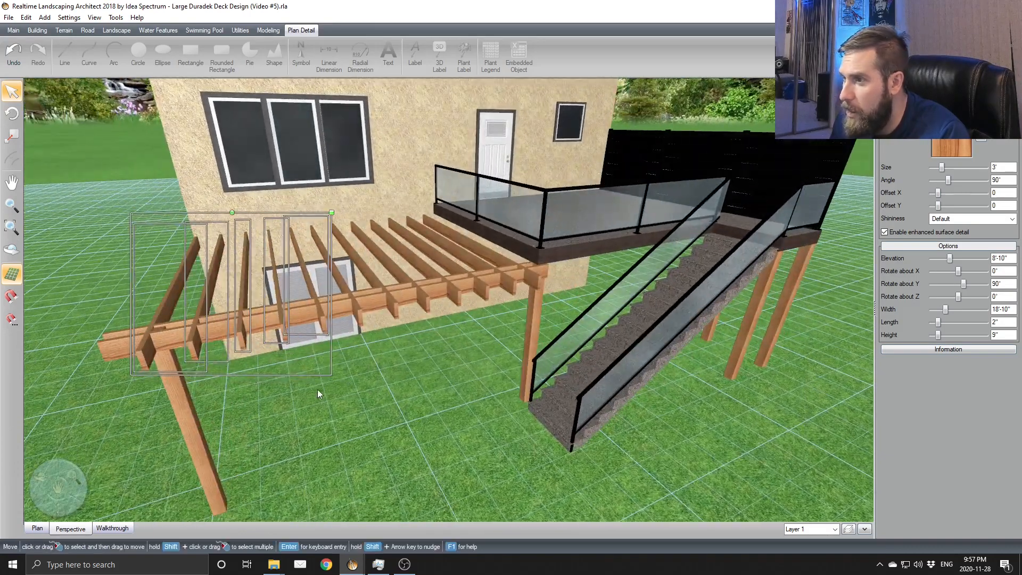
left_click(324, 324, "shift")
left_click(363, 320, "shift")
left_click(395, 312, "shift")
left_click(427, 302, "shift")
left_click(453, 296, "shift")
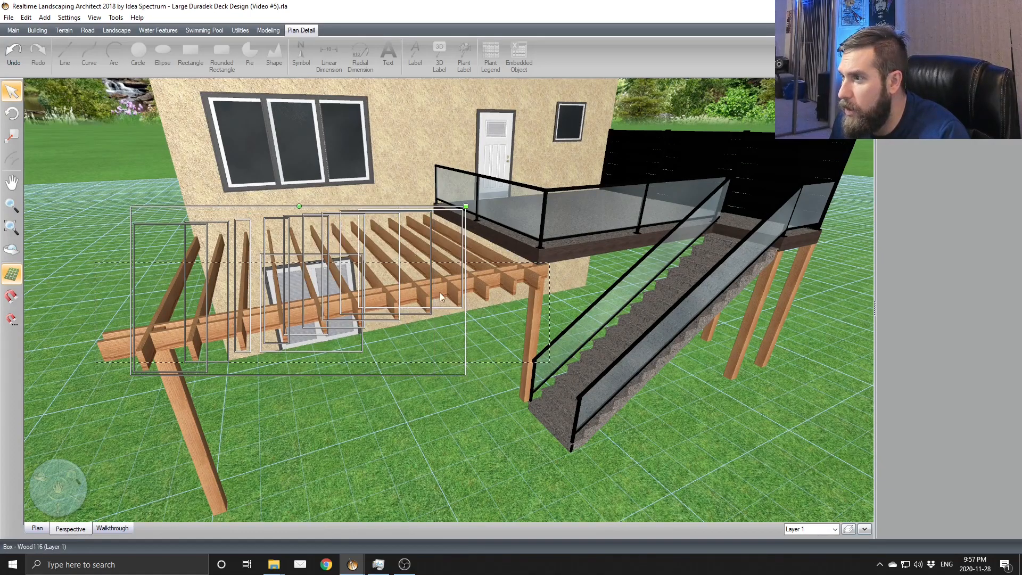
left_click(486, 301, "shift")
left_click(516, 290, "shift")
left_click(536, 284, "shift")
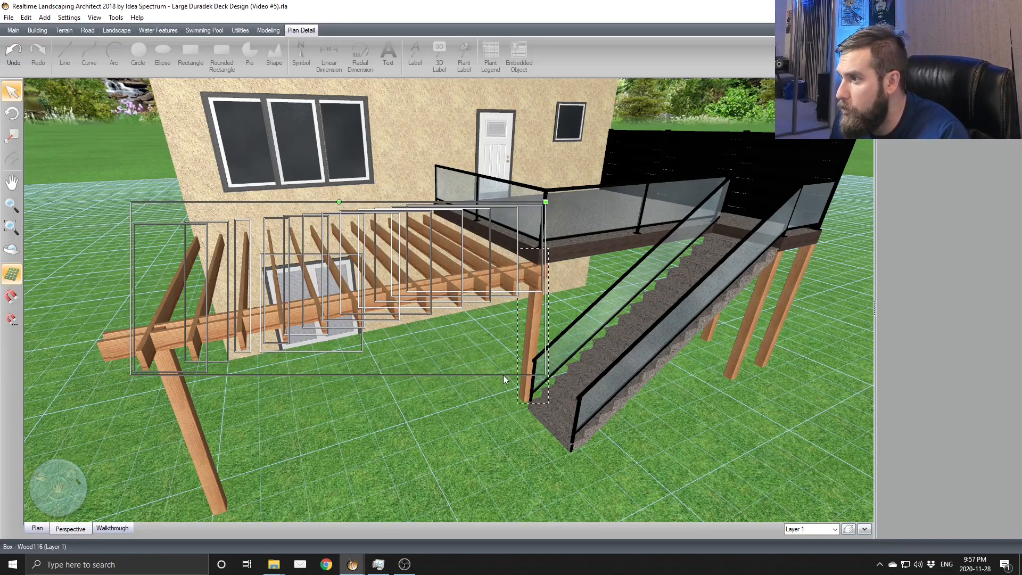
left_click(371, 452)
Step: Select all twelve cross beams and raise them to elevation 9'-6" so they rest on top of the two main beams
right_click_drag(371, 452, 429, 414)
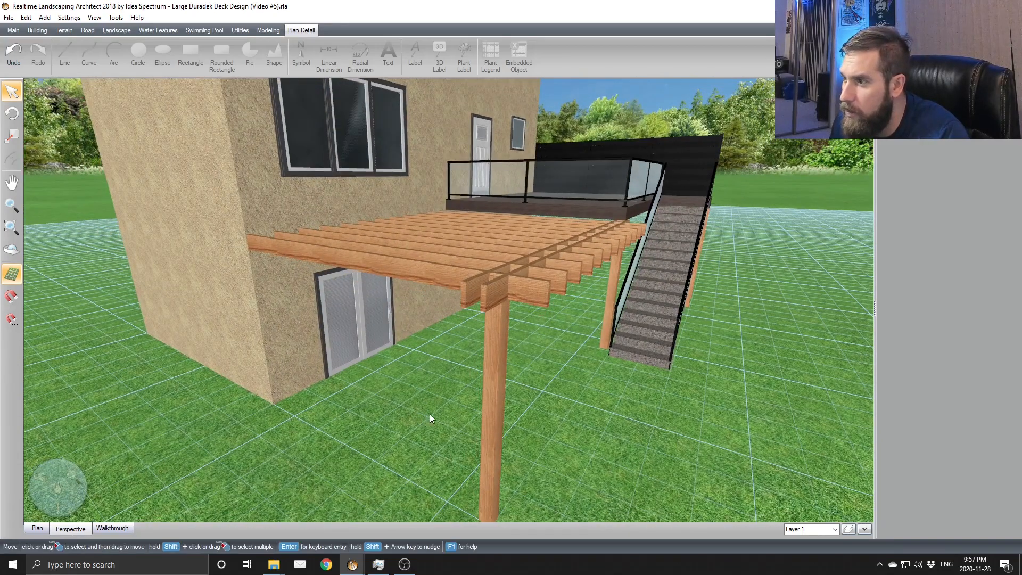
left_click(539, 297)
left_click(558, 283, "shift")
right_click_drag(558, 283, 560, 360)
left_click(507, 387, "shift")
left_click(545, 357, "shift")
left_click(562, 352, "shift")
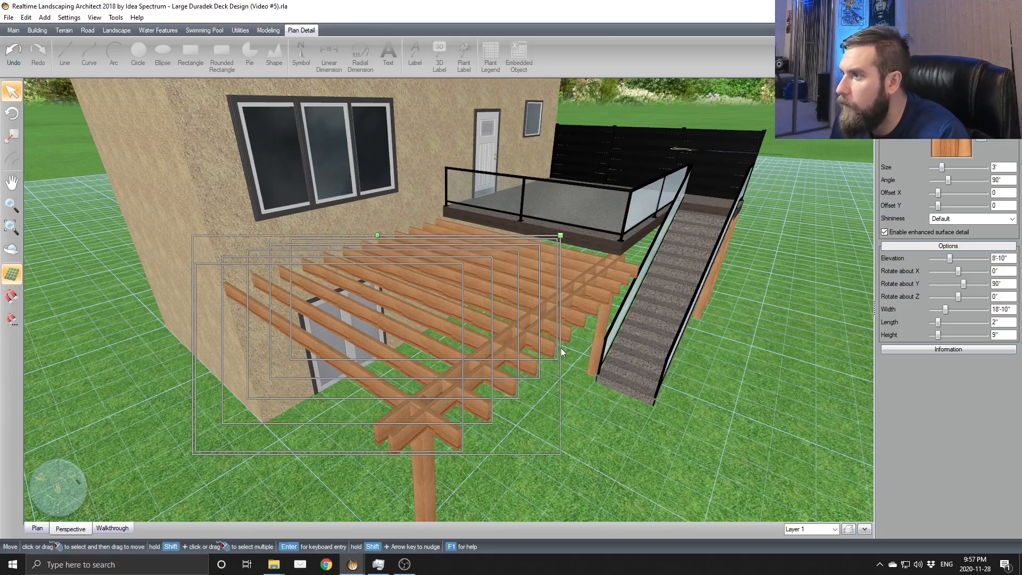
left_click(577, 323, "shift")
left_click(590, 314, "shift")
left_click(603, 301, "shift")
scroll(576, 360, "up", 4)
middle_click_drag(574, 360, 458, 377)
scroll(458, 377, "down", 2)
mouse_move(458, 376)
right_mouse_down()
mouse_move(486, 376)
mouse_move(477, 373)
right_mouse_up()
left_click(475, 328, "shift")
left_click(520, 297, "shift")
left_click(547, 287, "shift")
left_click(579, 272, "shift")
scroll(533, 368, "down", 2)
right_click_drag(498, 380, 479, 349)
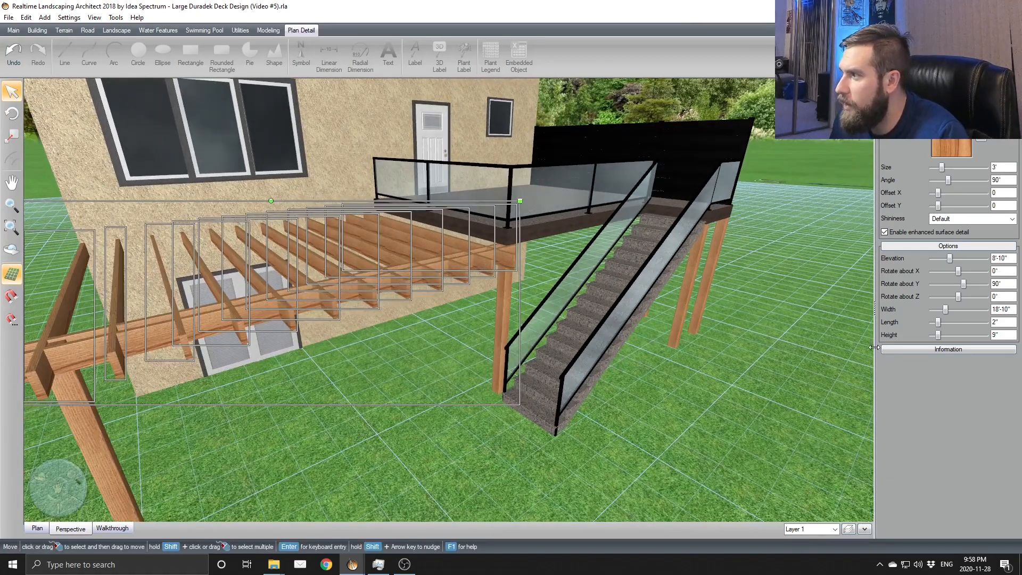
left_click(988, 259)
left_click(988, 259)
left_click(987, 259)
left_click(988, 259)
left_click(988, 259)
left_click(987, 259)
left_click(987, 260)
right_click_drag(601, 430, 471, 458)
left_click(565, 459)
right_click_drag(565, 459, 612, 455)
left_click(528, 351)
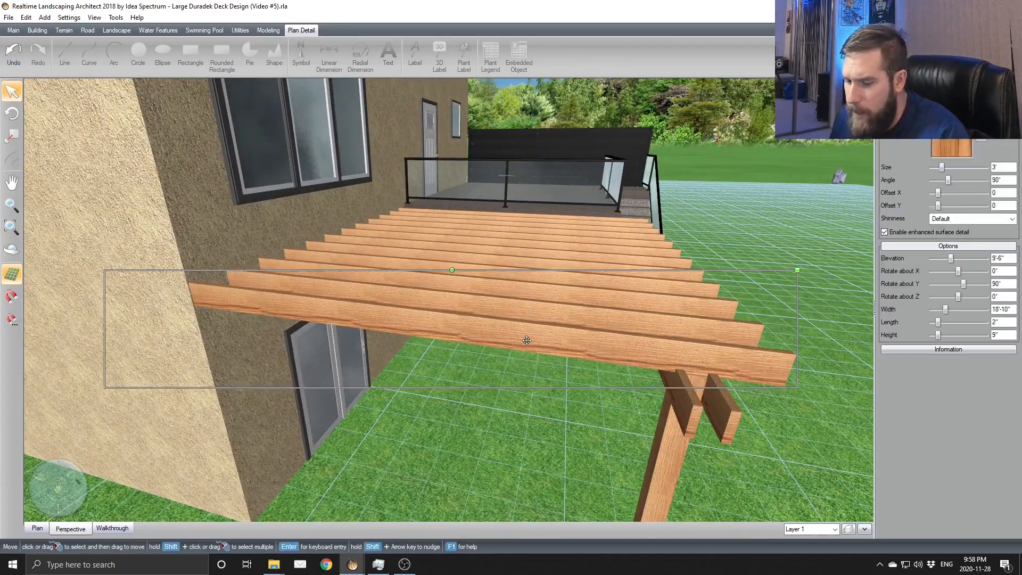
right_click_drag(526, 340, 401, 457)
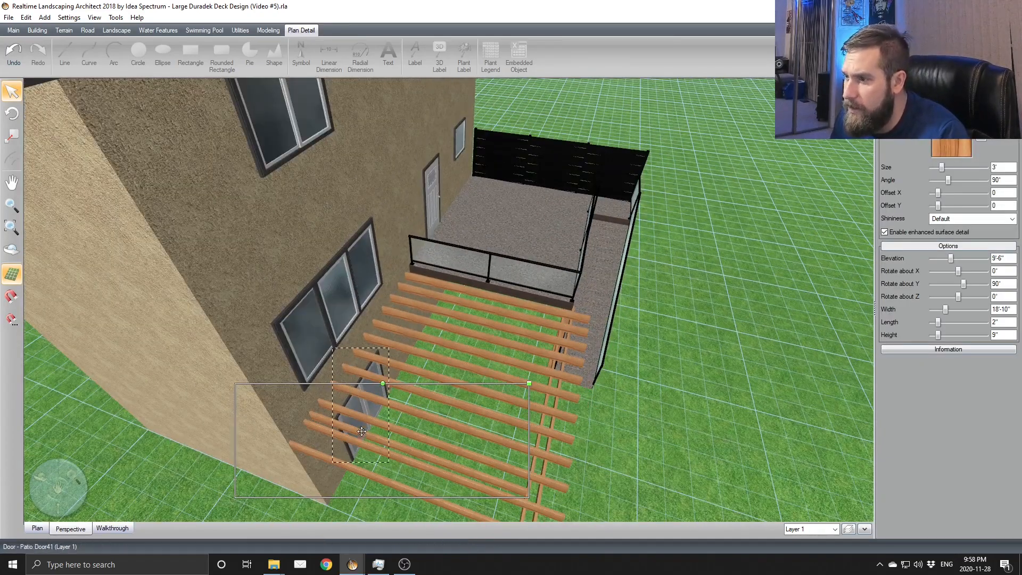
key("ctrl+z")
Step: Duplicate one of the main support beams and place the copy along the house wall beneath the cross beams' ends
scroll(425, 399, "down", 2)
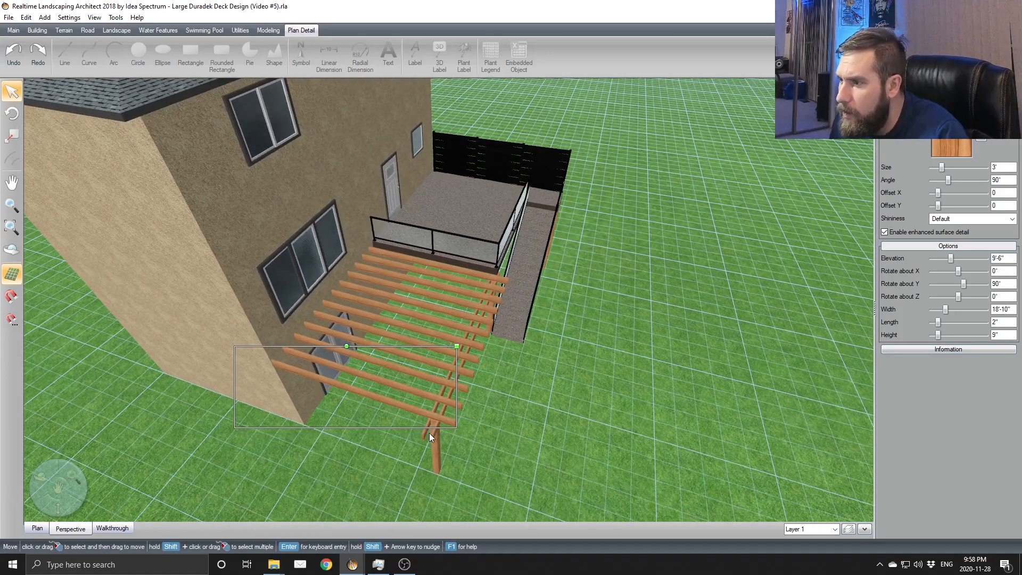
key("ctrl+y")
left_click(459, 439)
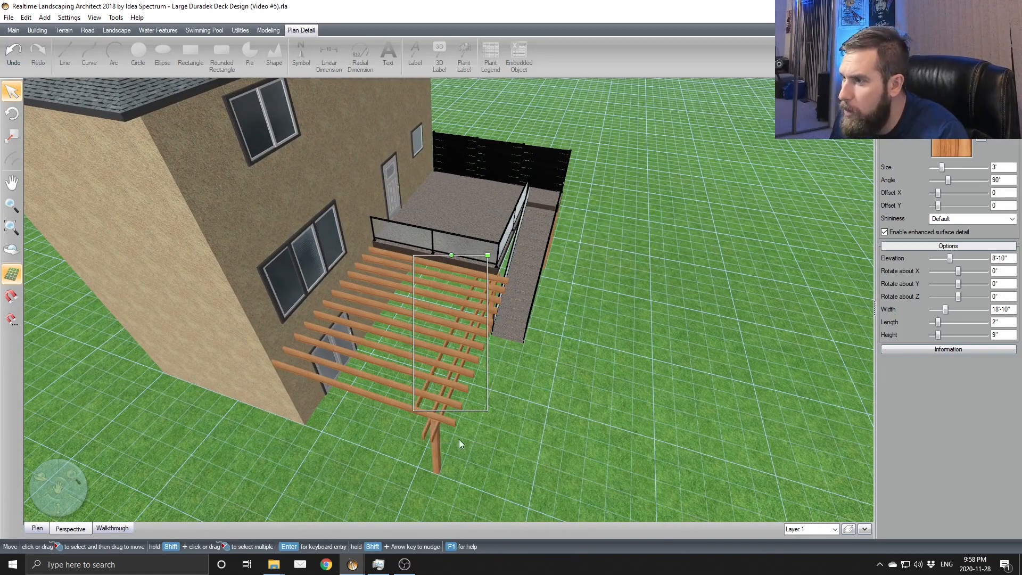
left_click(279, 365)
scroll(302, 379, "up", 6)
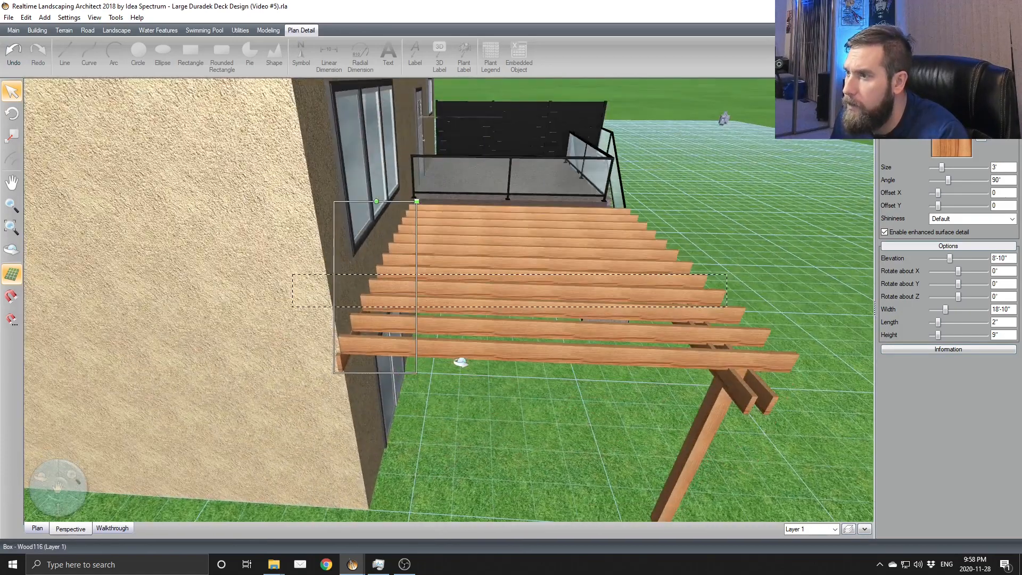
scroll(455, 367, "down", 4)
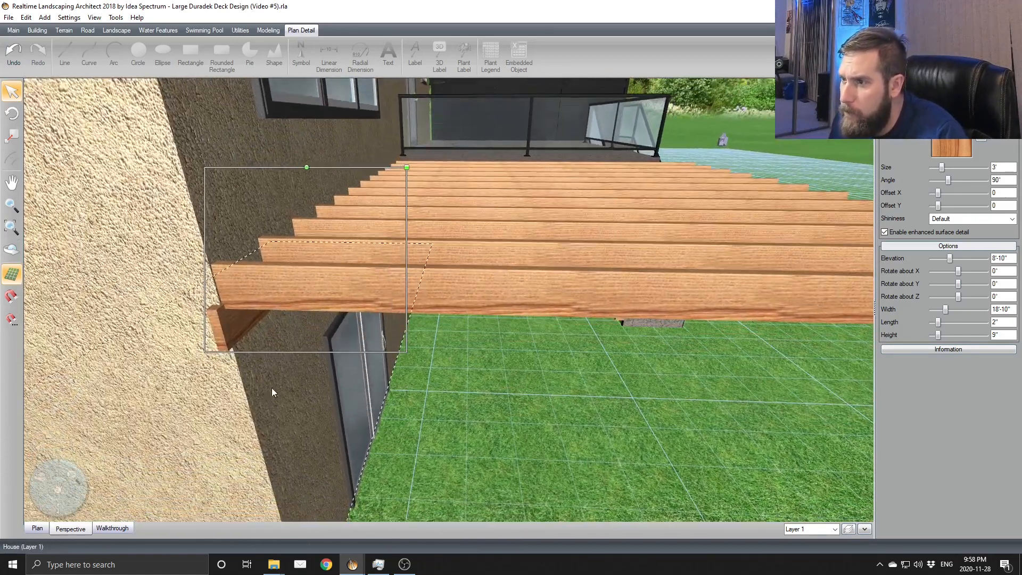
Step: Fit the wall beam against the house and the cross beams' ends, and raise it to elevation 9'-6"
left_click_drag(218, 337, 227, 334)
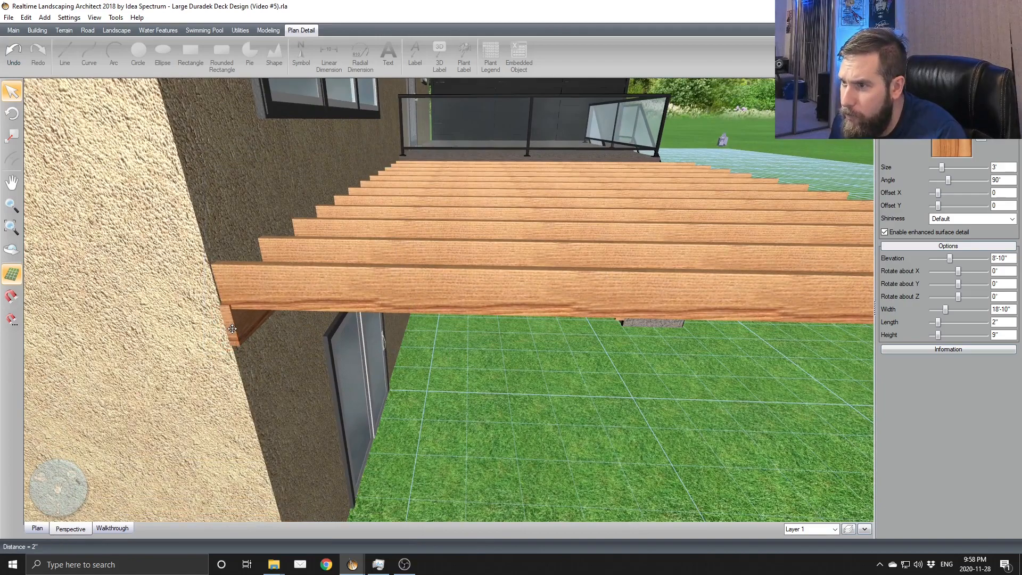
left_click_drag(232, 329, 232, 328)
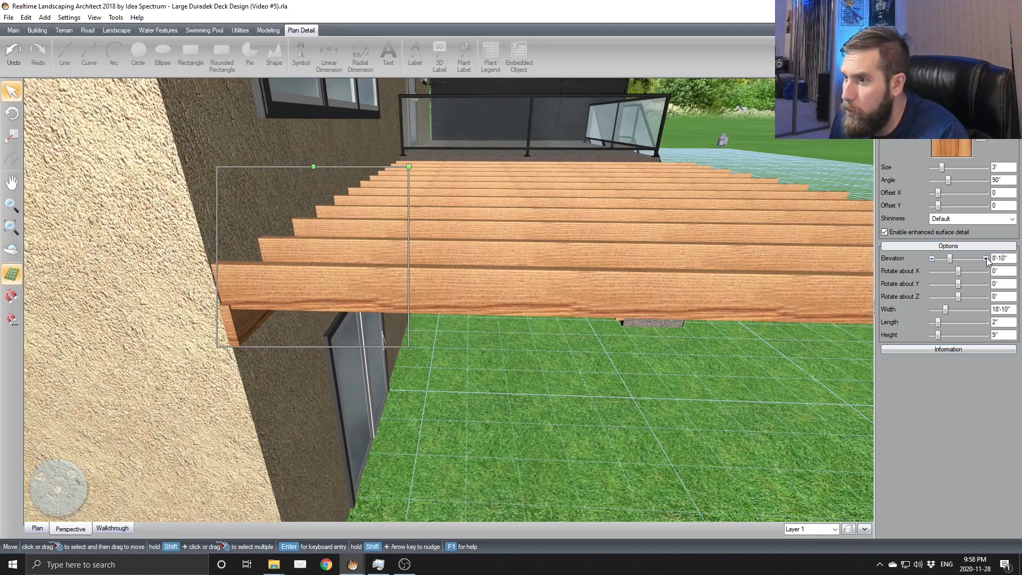
left_click(986, 260)
left_click(986, 259)
left_click(986, 260)
left_click(986, 259)
left_click(985, 259)
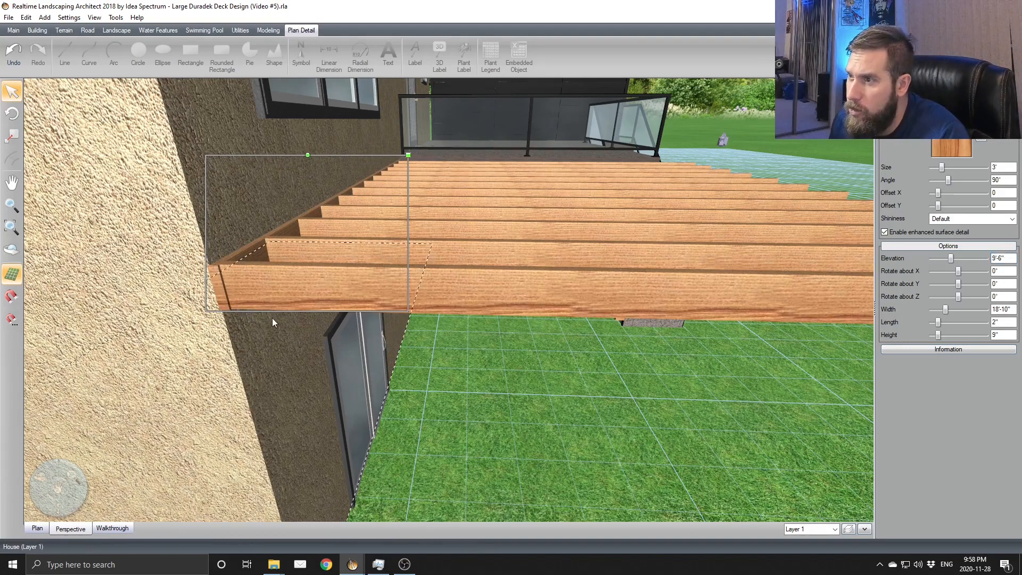
scroll(270, 307, "up", 2)
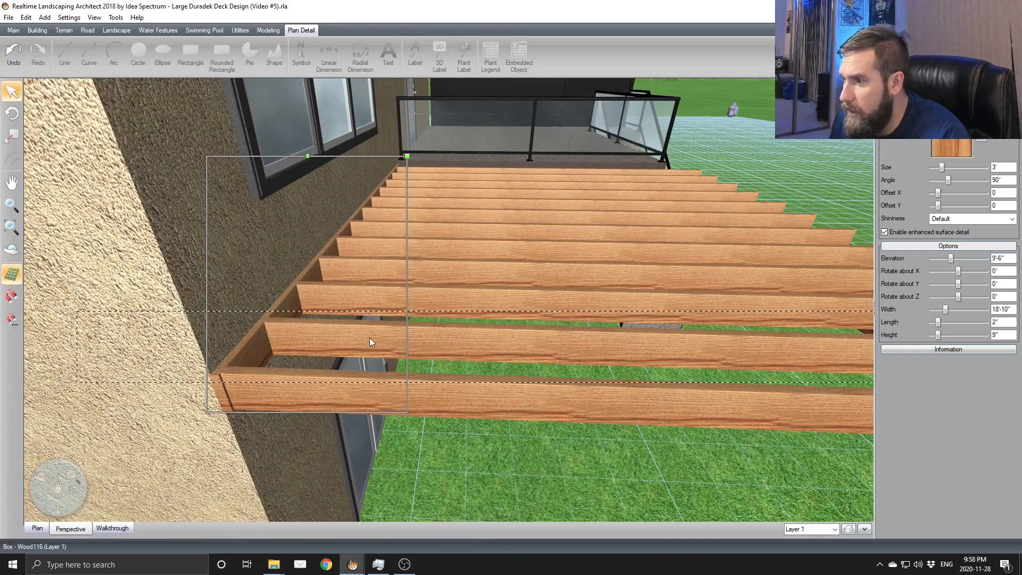
left_click(474, 337)
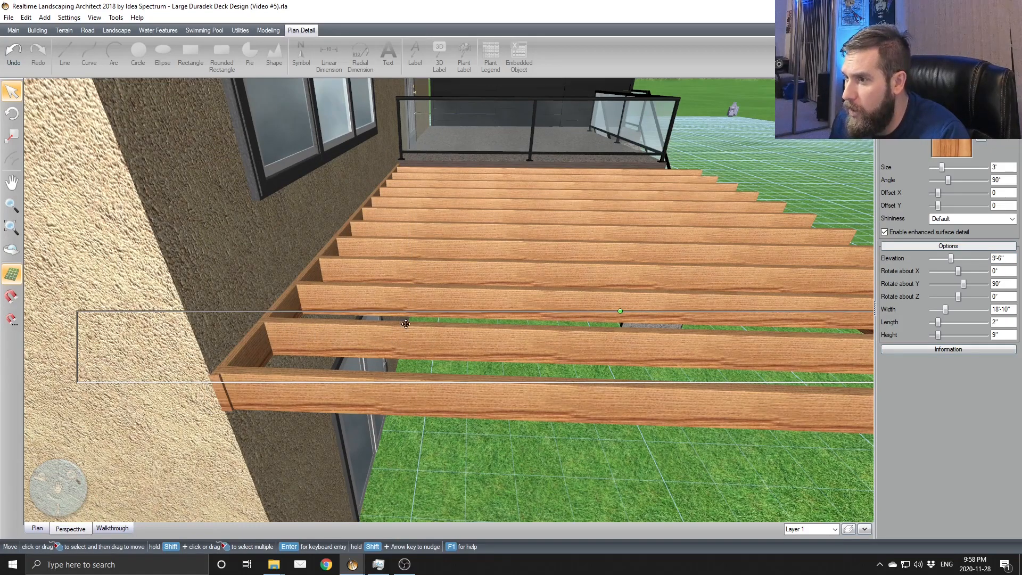
left_click_drag(243, 356, 256, 346)
key("ctrl+z")
Step: Select the beam along the house wall and inspect the pergola and its junction with the deck from several angles
left_click(255, 349)
middle_click_drag(261, 345, 450, 352)
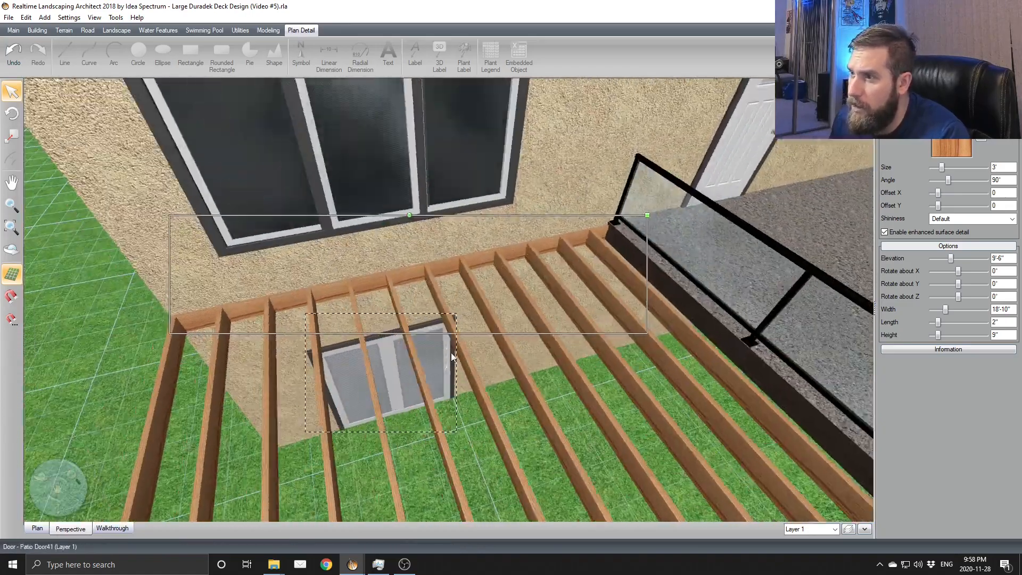
scroll(507, 334, "up", 3)
scroll(506, 335, "up", 2)
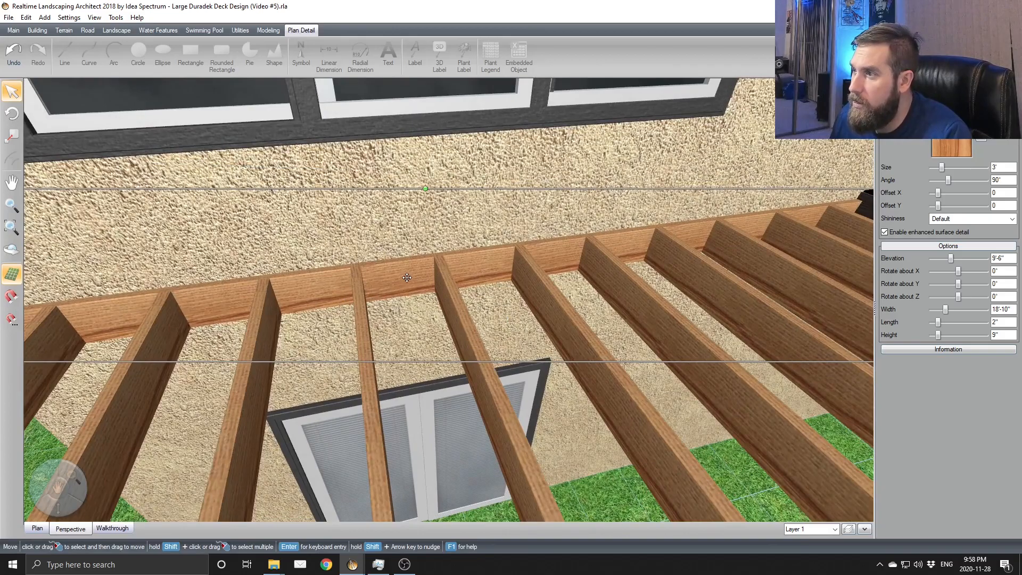
scroll(405, 277, "down", 3)
middle_click_drag(675, 273, 641, 304)
middle_click_drag(475, 298, 373, 290)
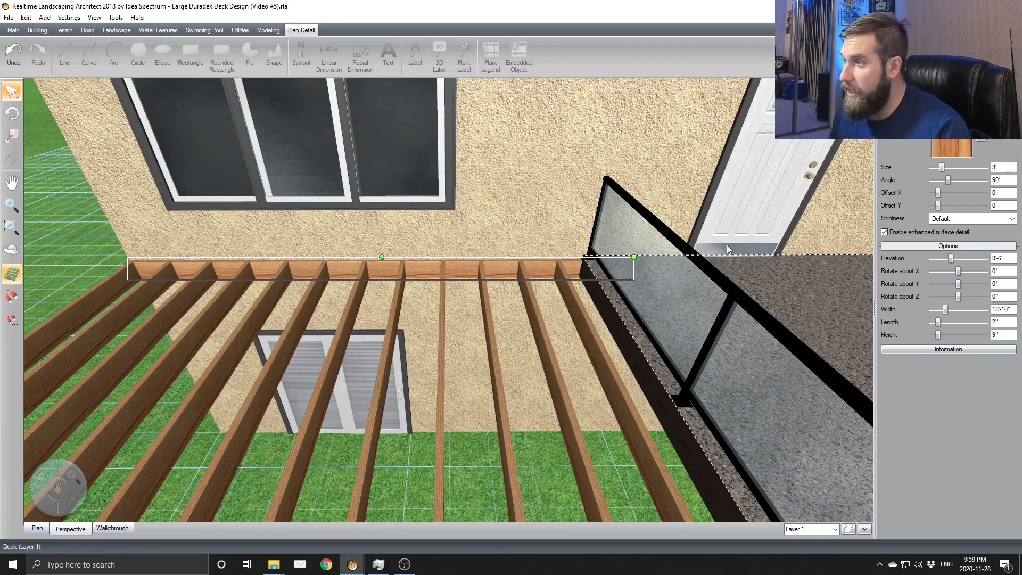
middle_click_drag(683, 280, 602, 227)
scroll(620, 290, "down", 5)
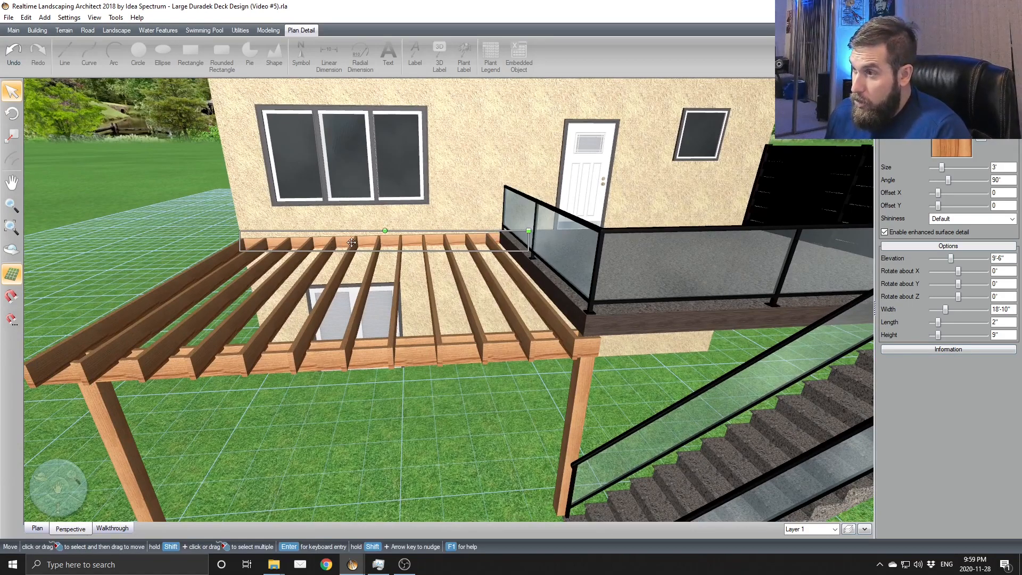
middle_click_drag(345, 242, 395, 255)
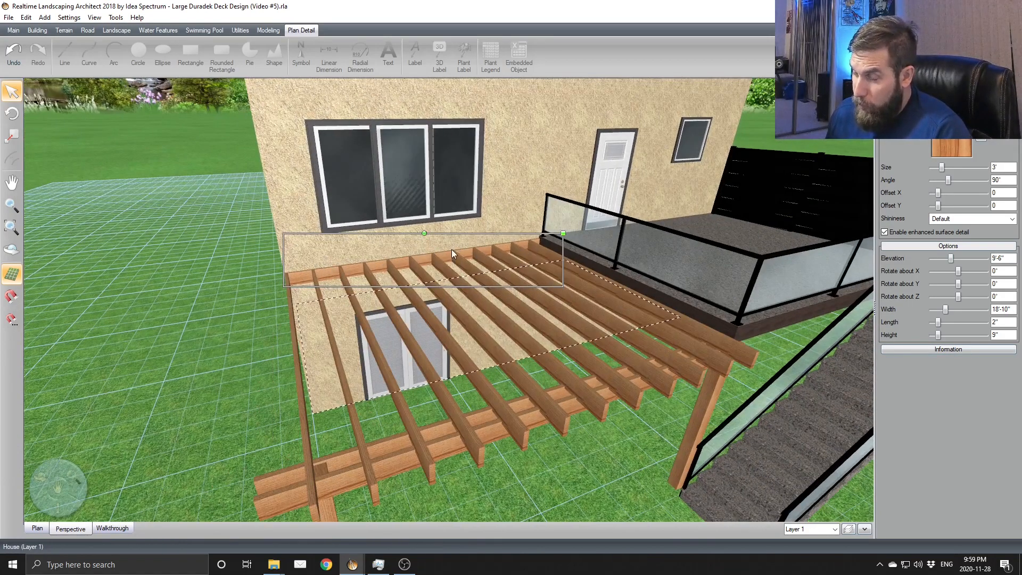
middle_click_drag(449, 287, 495, 296)
middle_click_drag(612, 292, 536, 310)
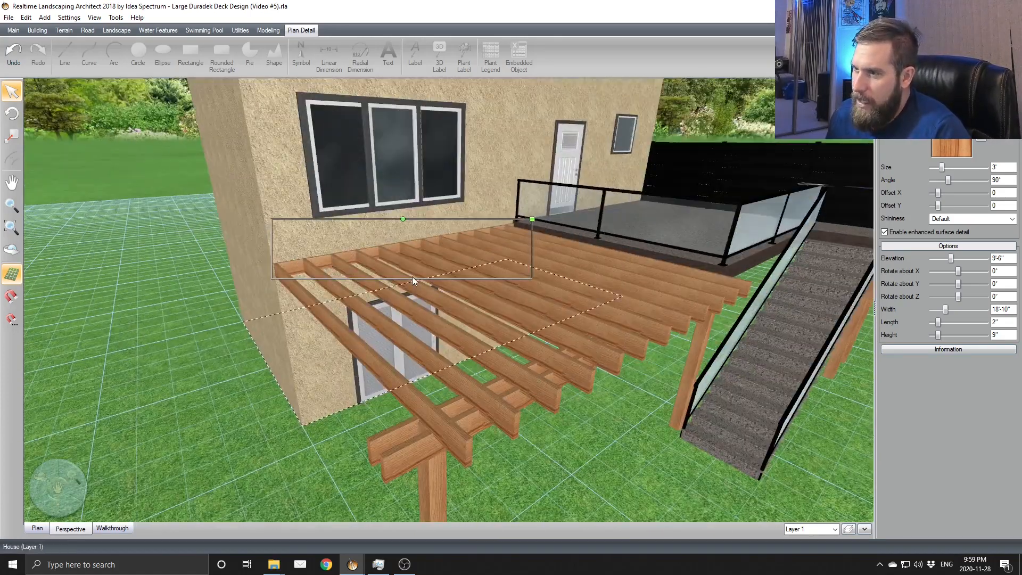
middle_click_drag(412, 276, 641, 280)
middle_click_drag(779, 271, 641, 275)
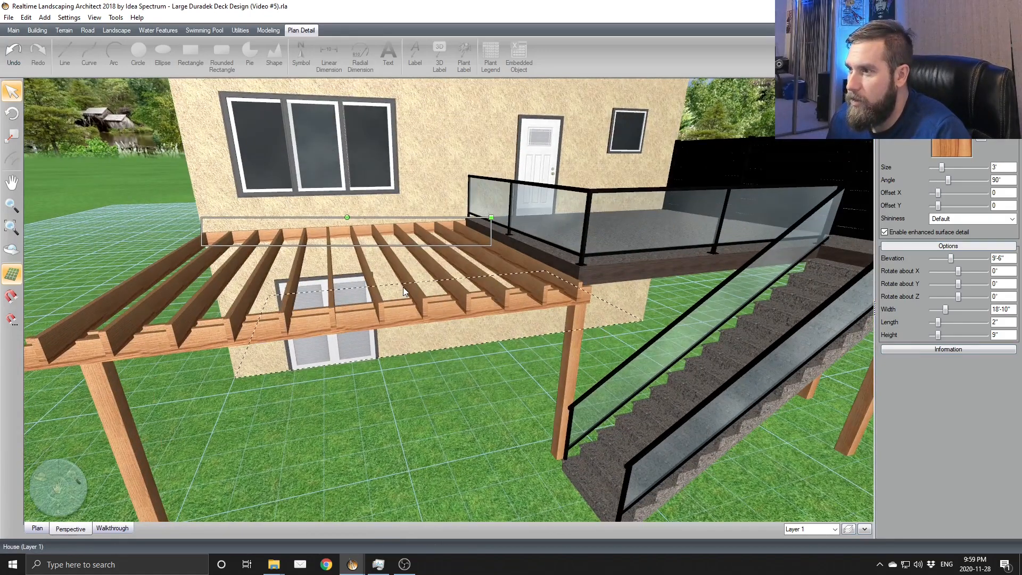
middle_click_drag(404, 287, 539, 312)
middle_click_drag(648, 274, 514, 360)
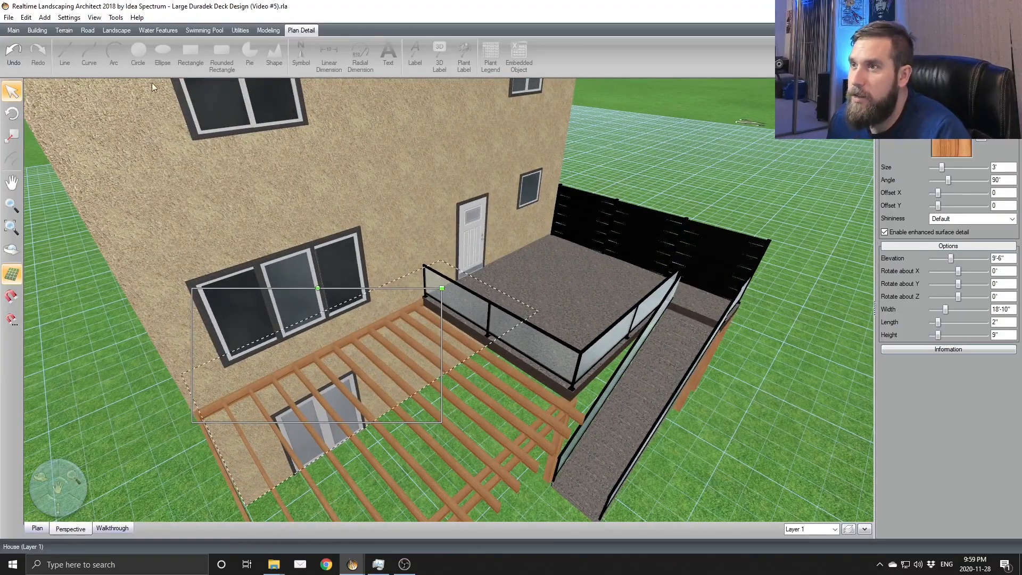
scroll(141, 53, "up", 5)
Step: Choose Couch37 from the favorite accessories and place it on the deck
left_click(195, 53)
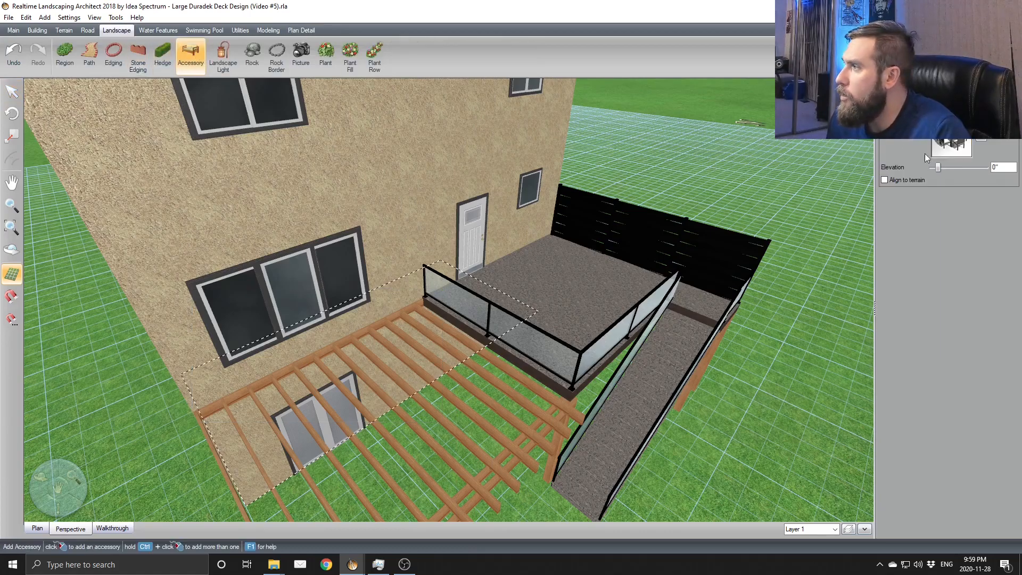
left_click(944, 149)
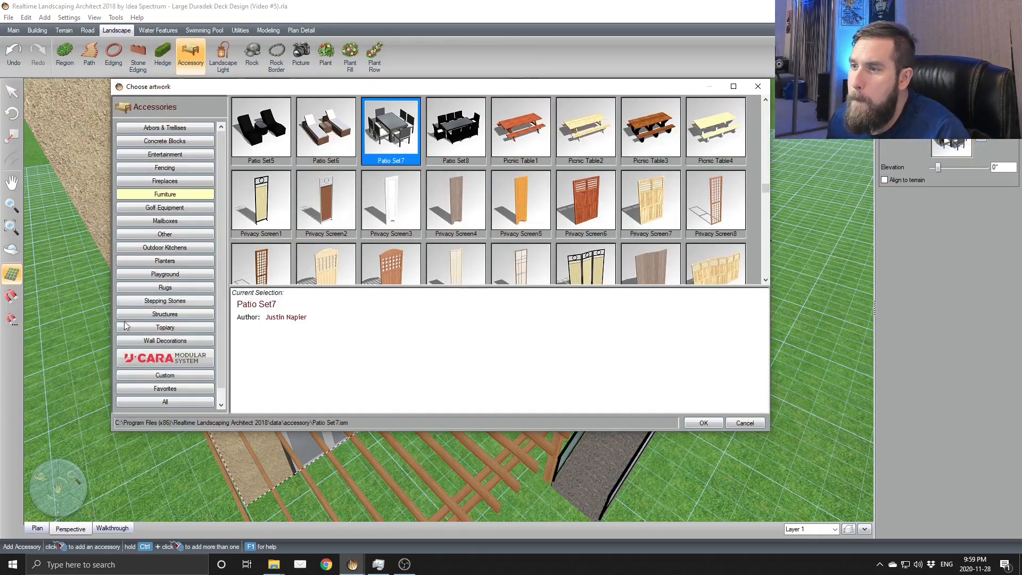
left_click(176, 389)
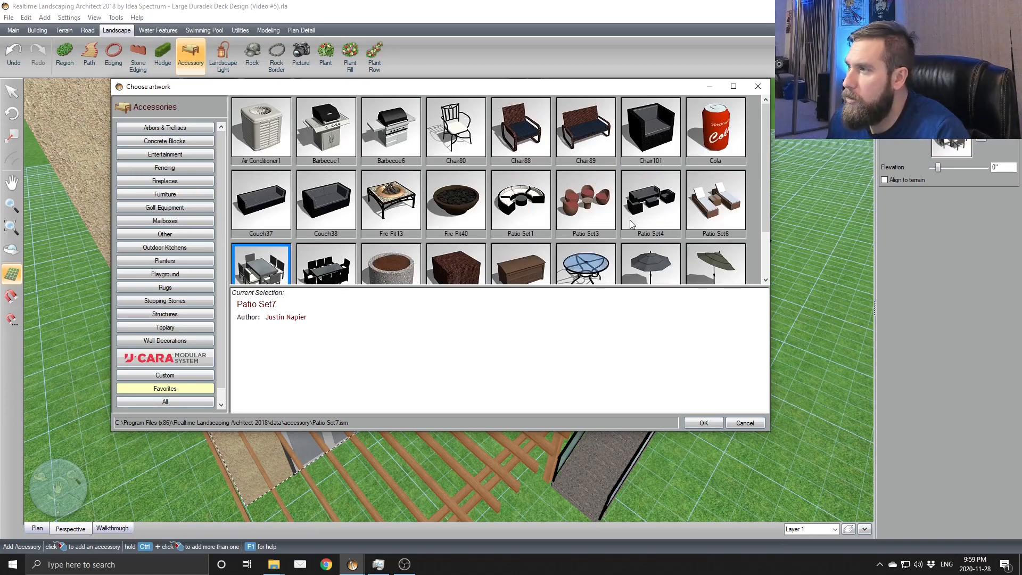
double_click(330, 270)
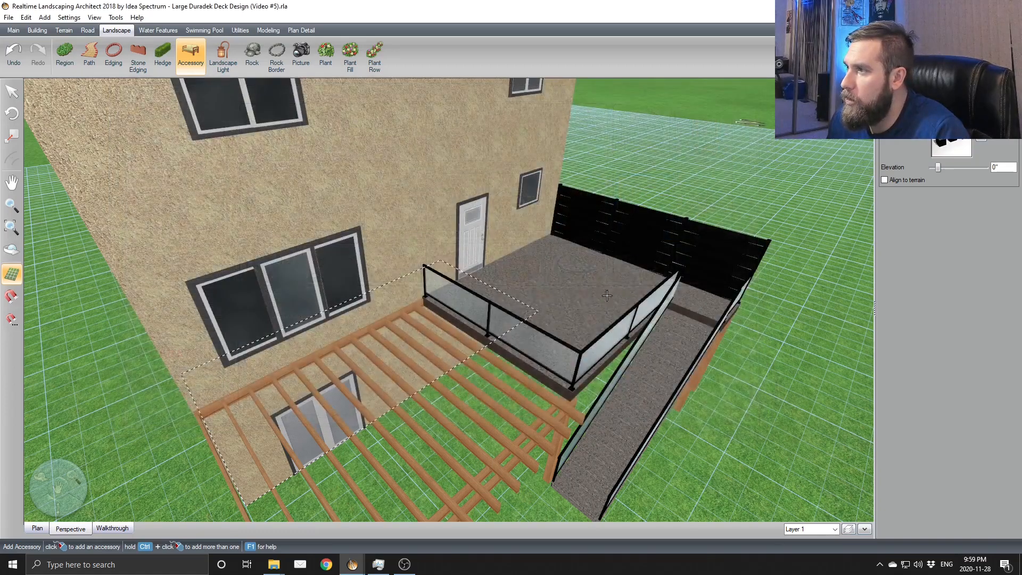
left_click(977, 146)
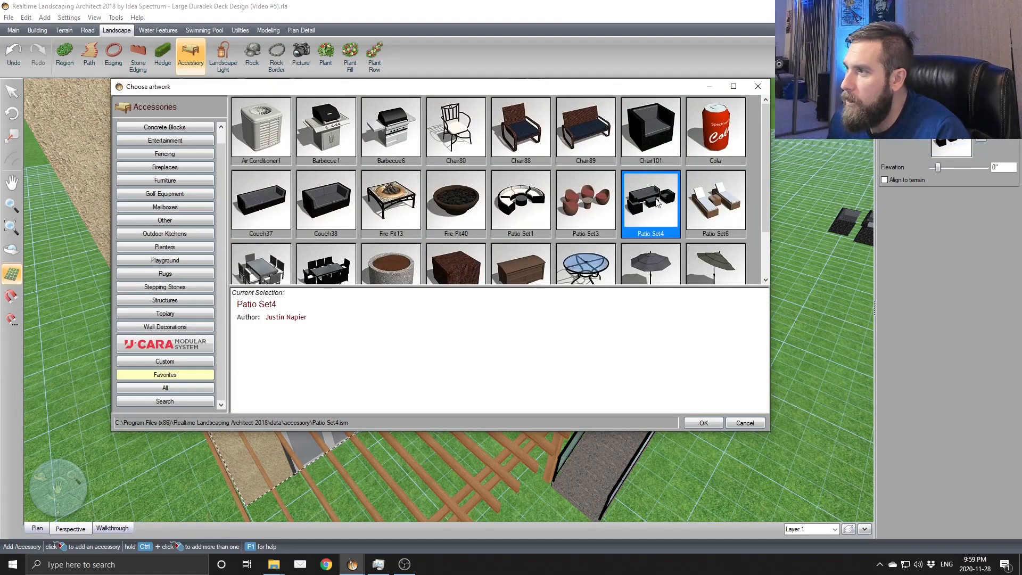
scroll(341, 212, "up", 2)
double_click(267, 205)
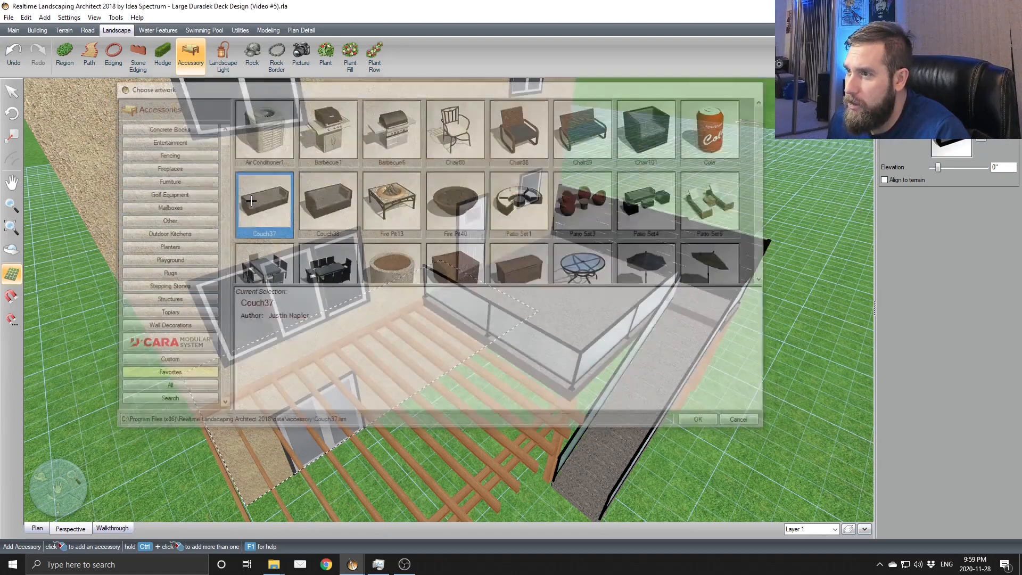
left_click(569, 316)
Step: In plan view, rotate the couch to 90° about Y and place it along the deck railing beside the pergola
left_click(36, 529)
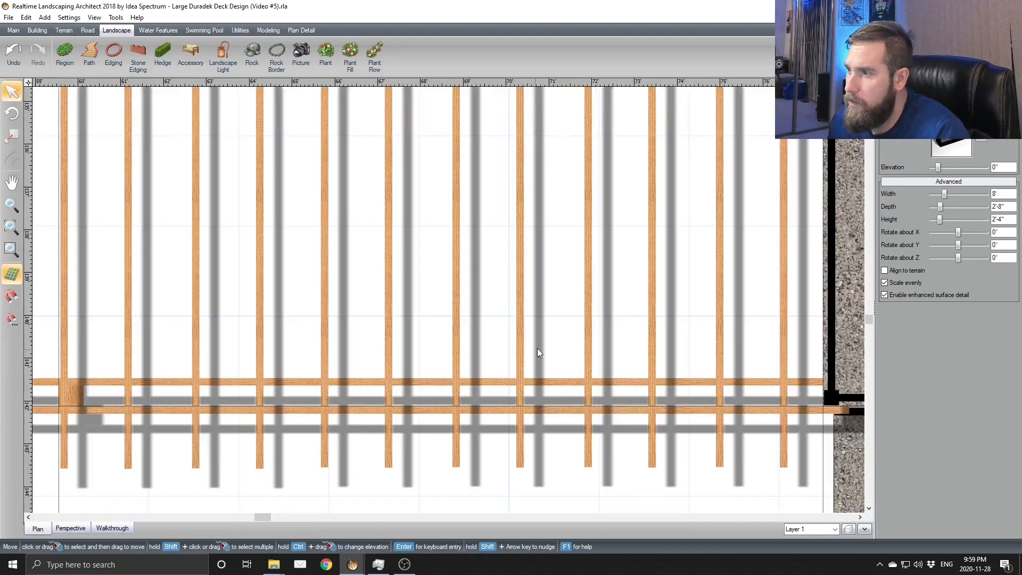
middle_click_drag(804, 247, 604, 316)
scroll(604, 316, "down", 2)
left_click_drag(632, 296, 609, 321)
mouse_move(630, 243)
left_mouse_down()
mouse_move(638, 246)
mouse_move(630, 246)
left_mouse_up()
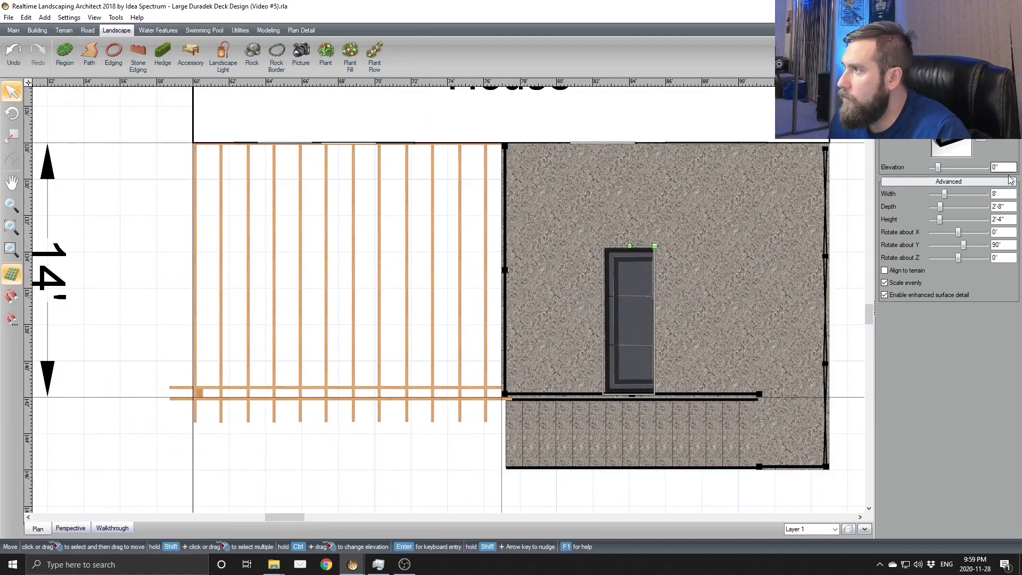
left_click_drag(632, 323, 525, 318)
Step: Add a copy of the couch rotated to -180° about Y along the stair-side railing, forming an L with the first
key("ctrl+v")
left_click_drag(566, 207, 603, 359)
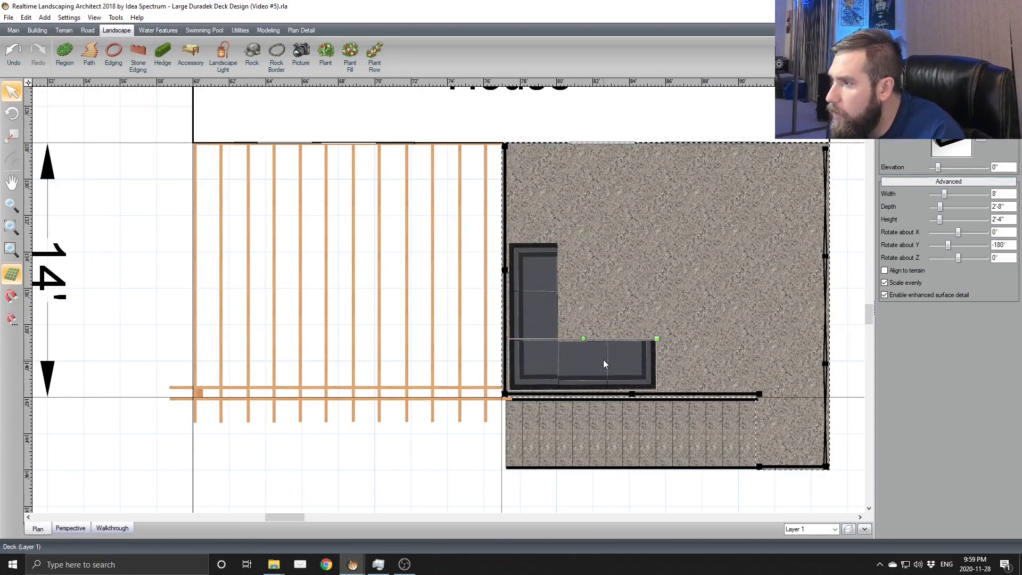
left_click(543, 307)
Step: Add Fire Pit13 from the favorite accessories and position it inside the corner formed by the two couches
left_click(190, 54)
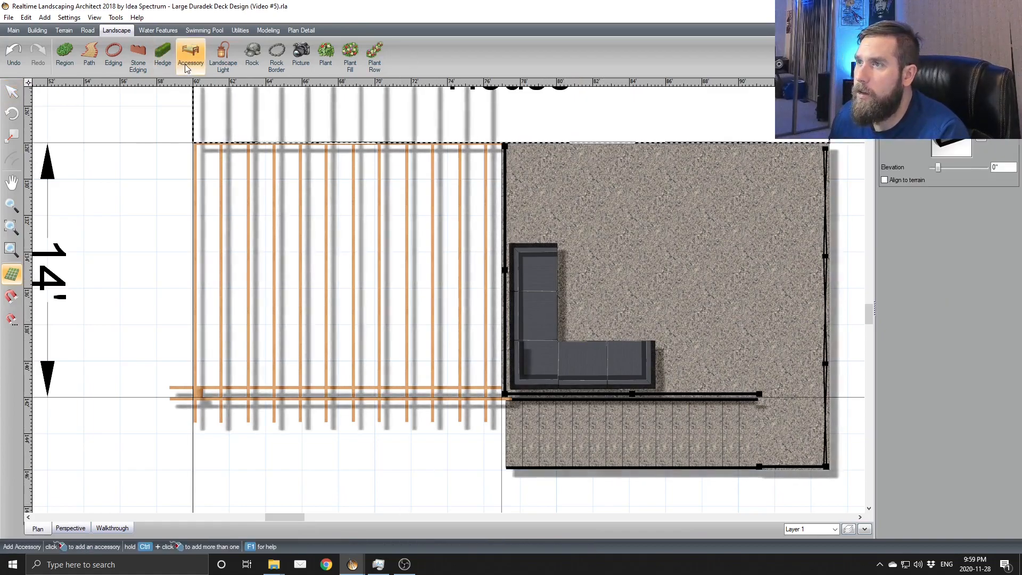
left_click(977, 151)
left_click(391, 205)
double_click(390, 200)
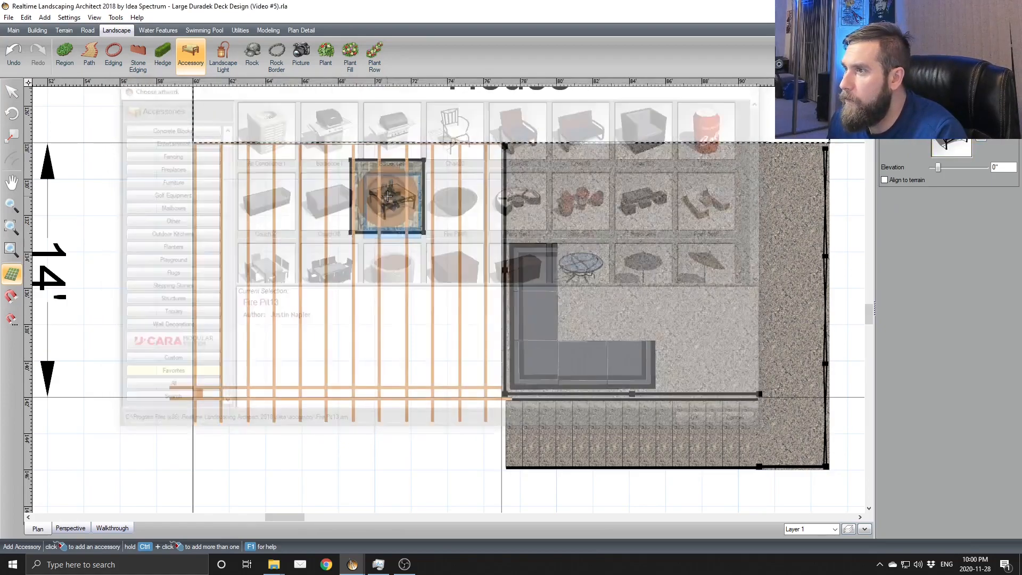
left_click_drag(654, 232, 609, 284)
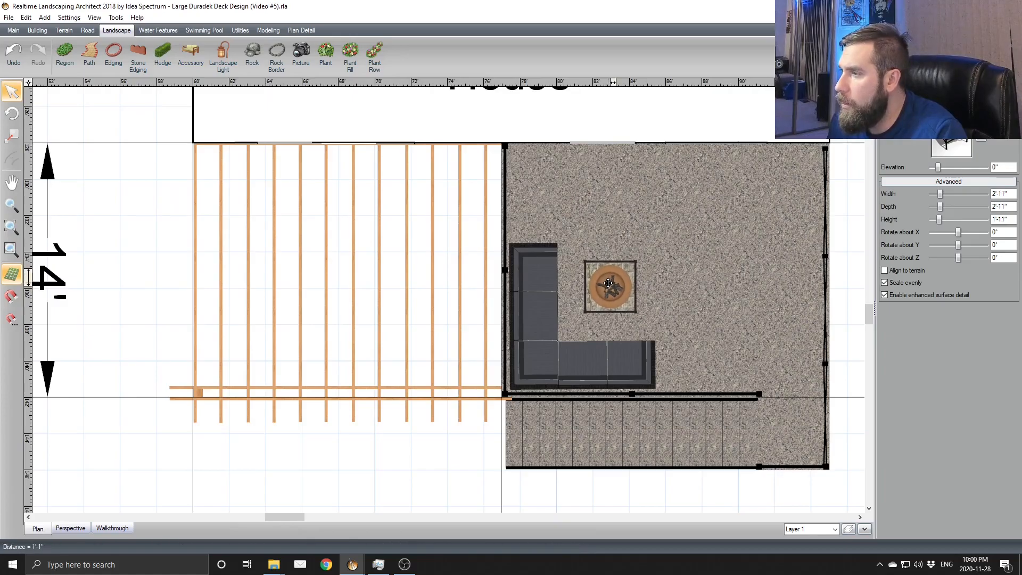
left_click(680, 273)
Step: Check the seating area in perspective, return to plan view and shift the fire pit slightly closer to the couch beside the pergola
left_click(88, 532)
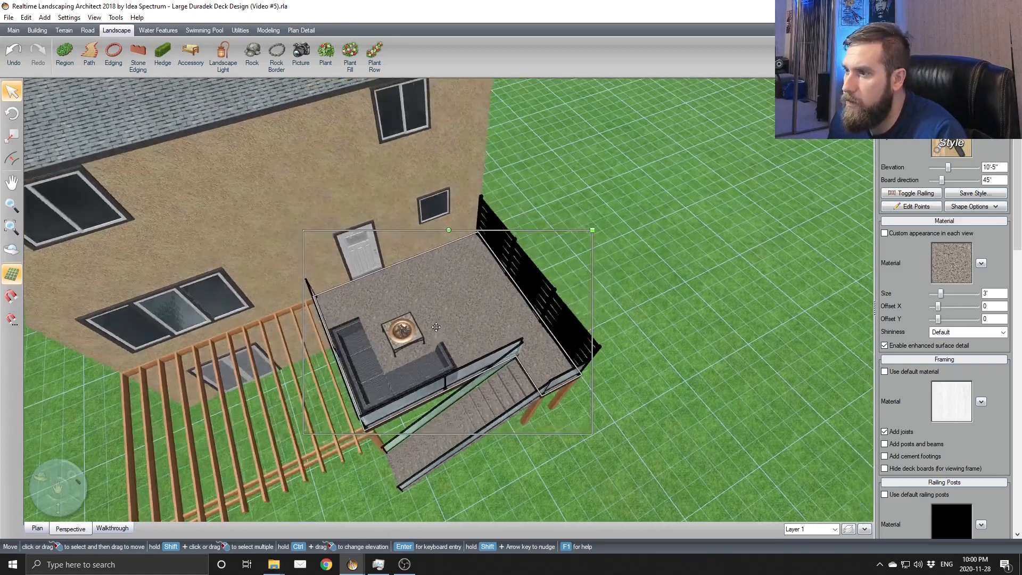
scroll(436, 328, "up", 3)
left_click(37, 528)
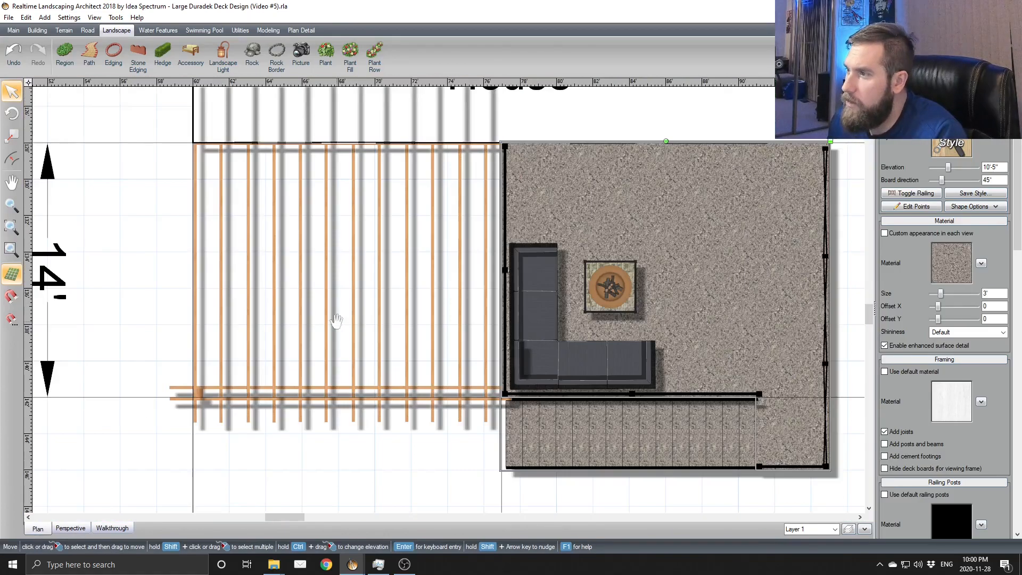
left_click_drag(562, 302, 549, 301)
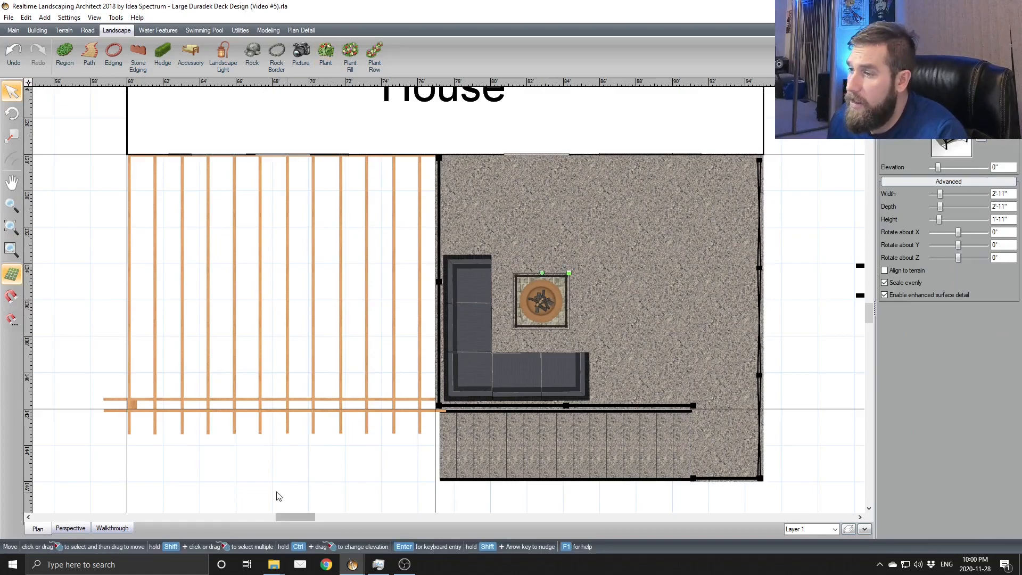
left_click(246, 123)
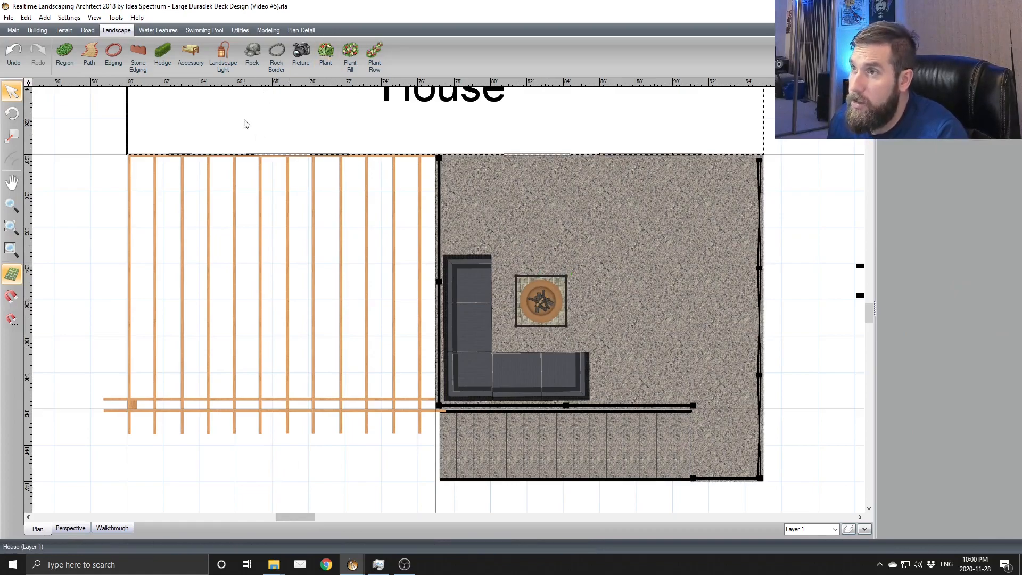
Step: Add two round planters from the favorite accessories, placing one at each open end of the L-shaped couch arrangement
left_click(197, 52)
left_click(979, 143)
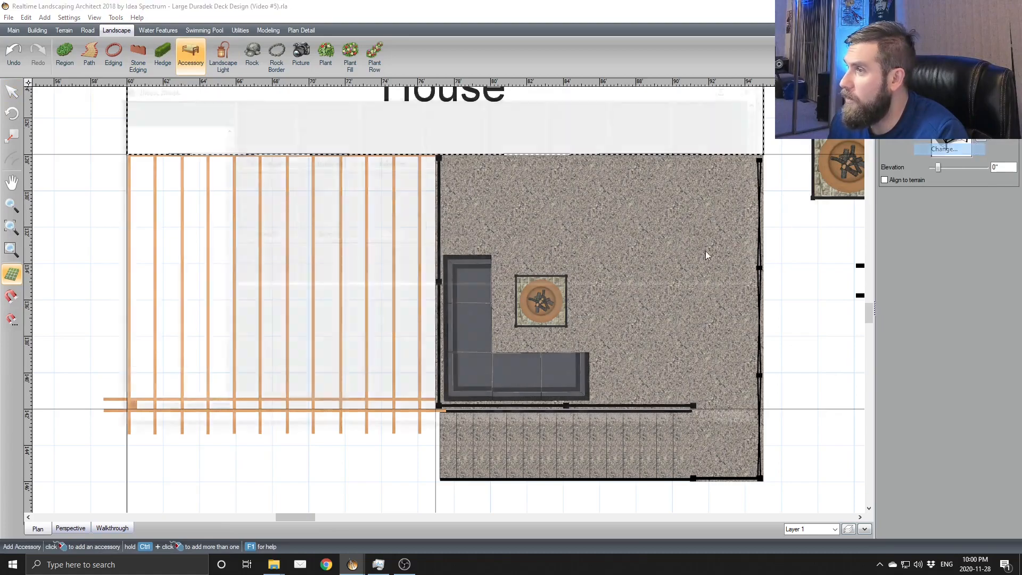
double_click(397, 261)
left_click(508, 221)
left_click_drag(536, 198, 622, 376)
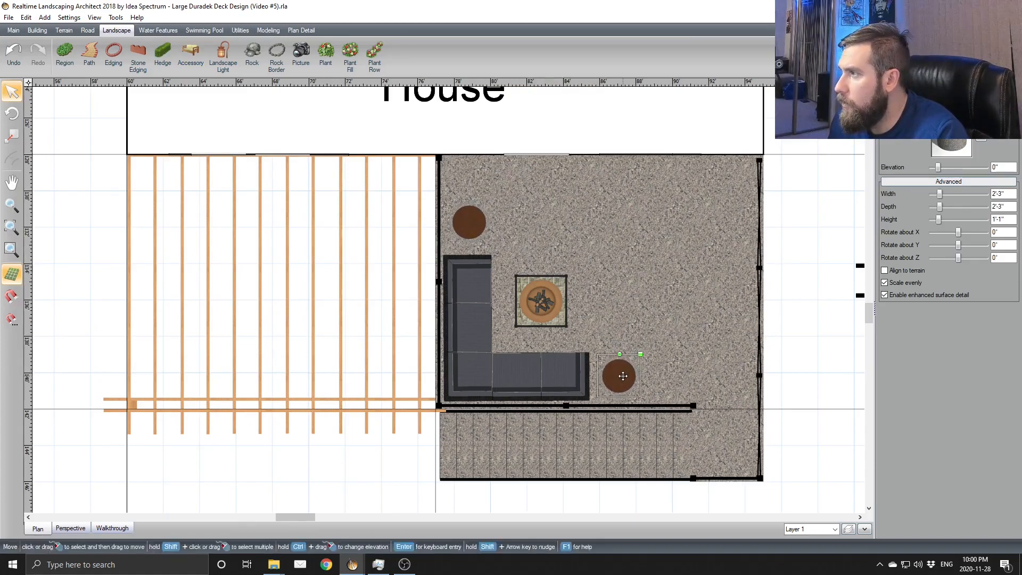
Step: Add a Bigleaf Hydrangea from the shrubs to the planter nearest the house and shrink it to a starting age of 1.6
left_click(981, 140)
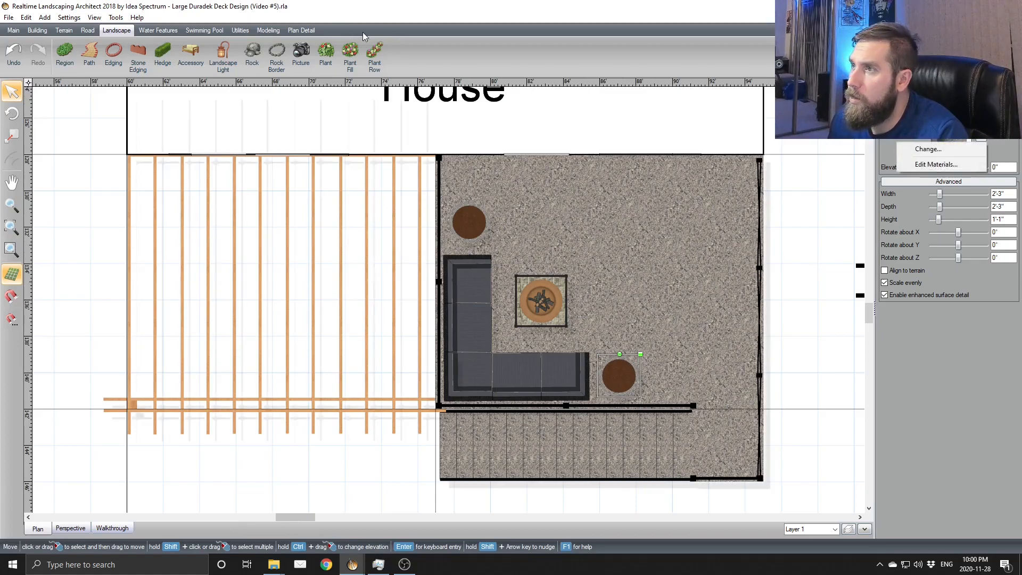
left_click(325, 53)
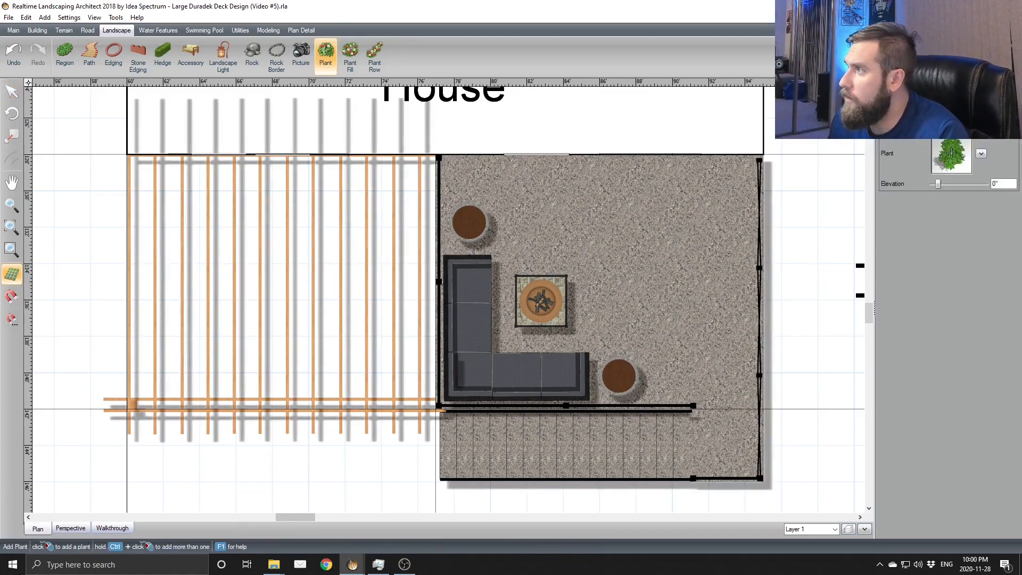
left_click(945, 166)
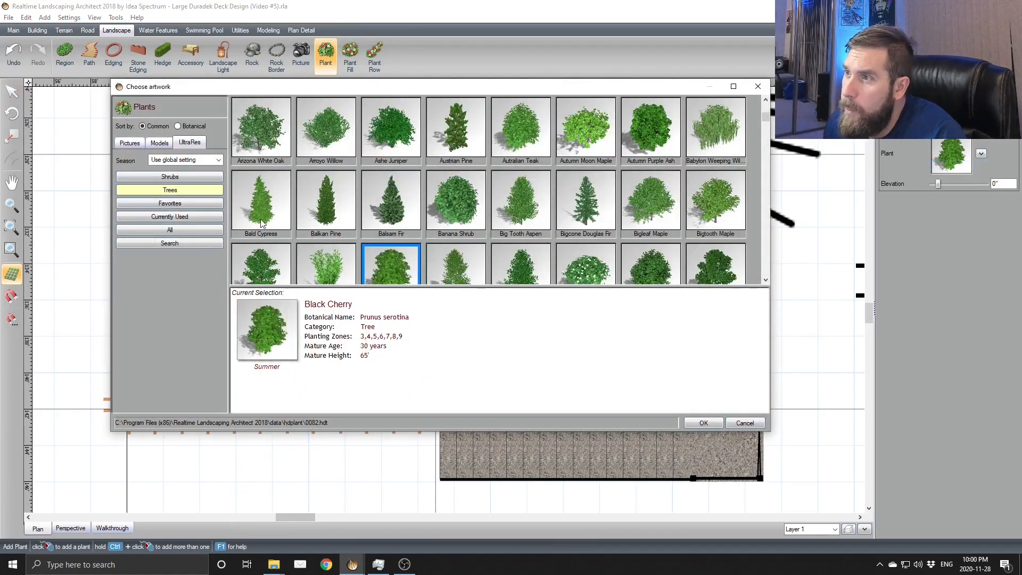
left_click(187, 179)
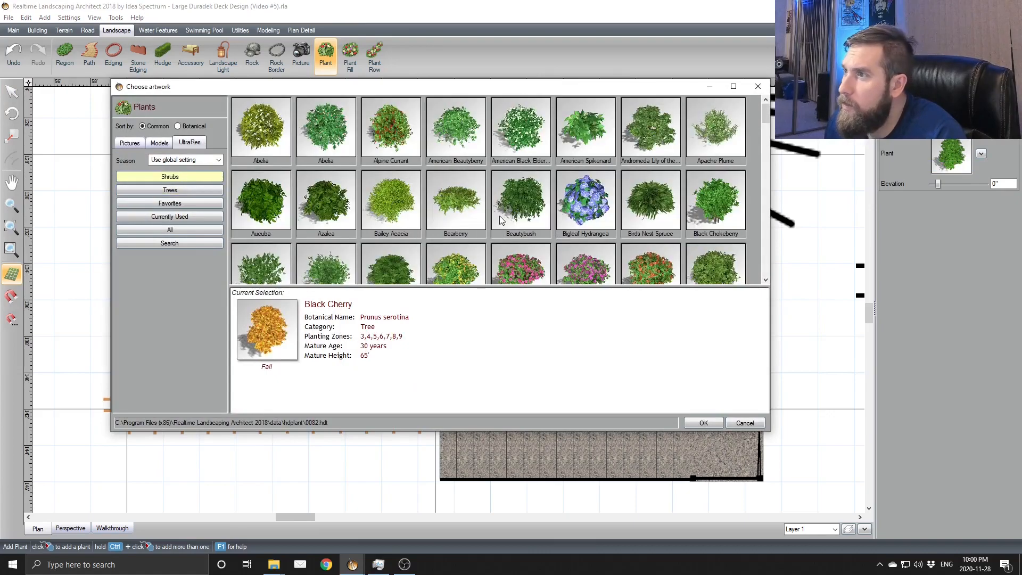
double_click(586, 201)
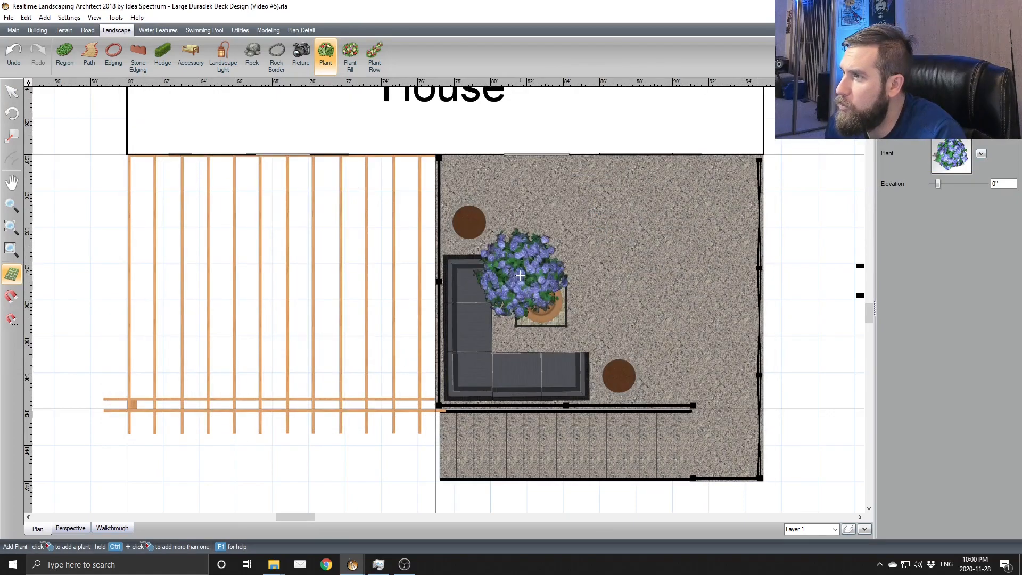
left_click(477, 231)
key("Escape")
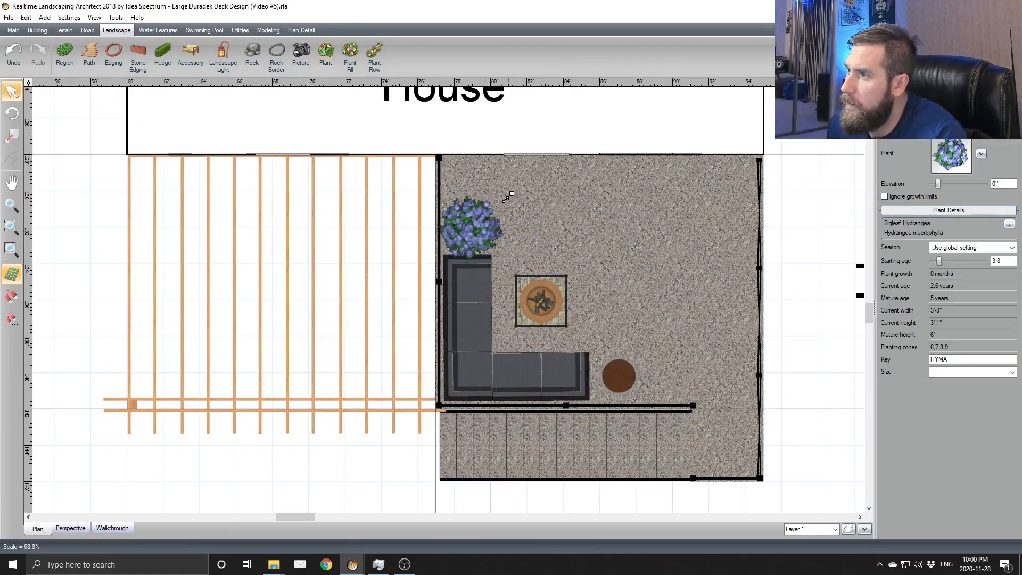
left_click_drag(499, 209, 461, 237)
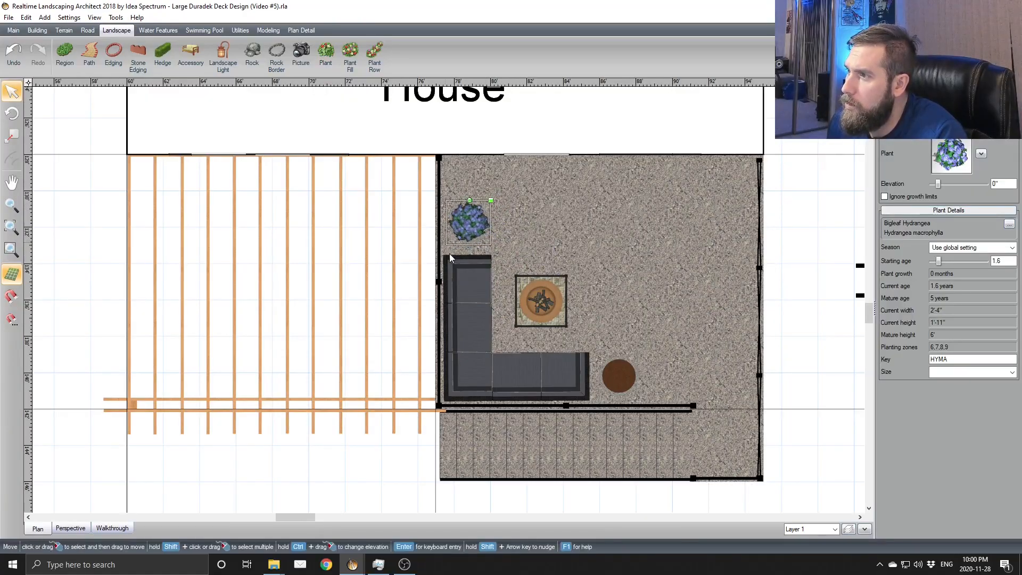
Step: Switch to the perspective view and raise the hydrangea to an elevation of 8" in its planter
left_click(71, 527)
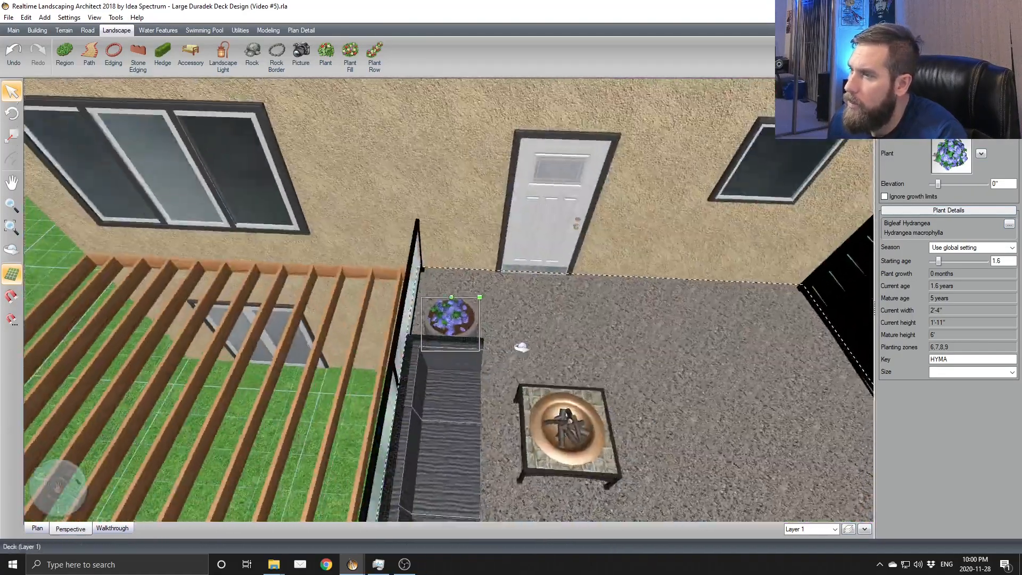
middle_click_drag(520, 347, 449, 297)
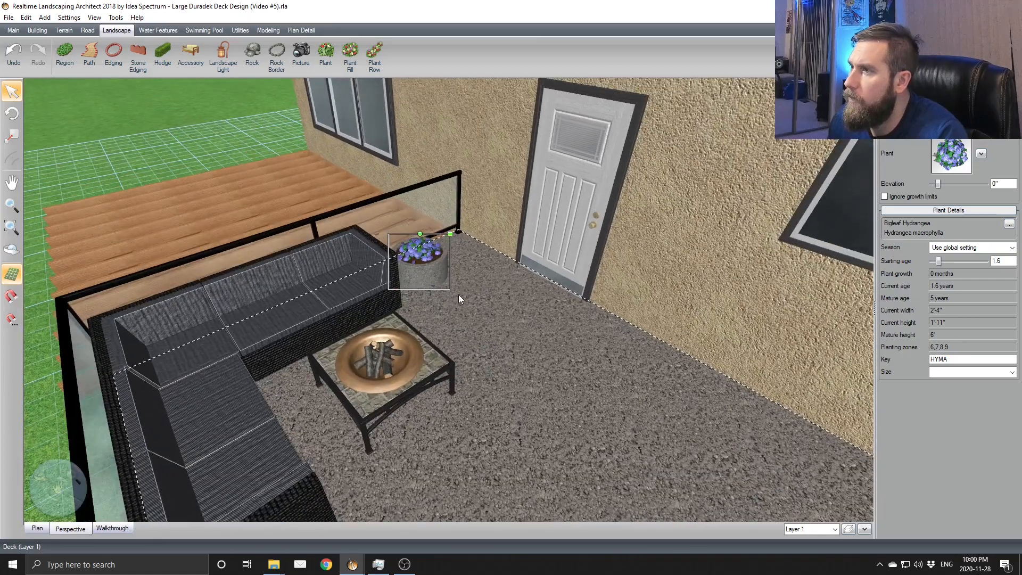
type("8")
key("Return")
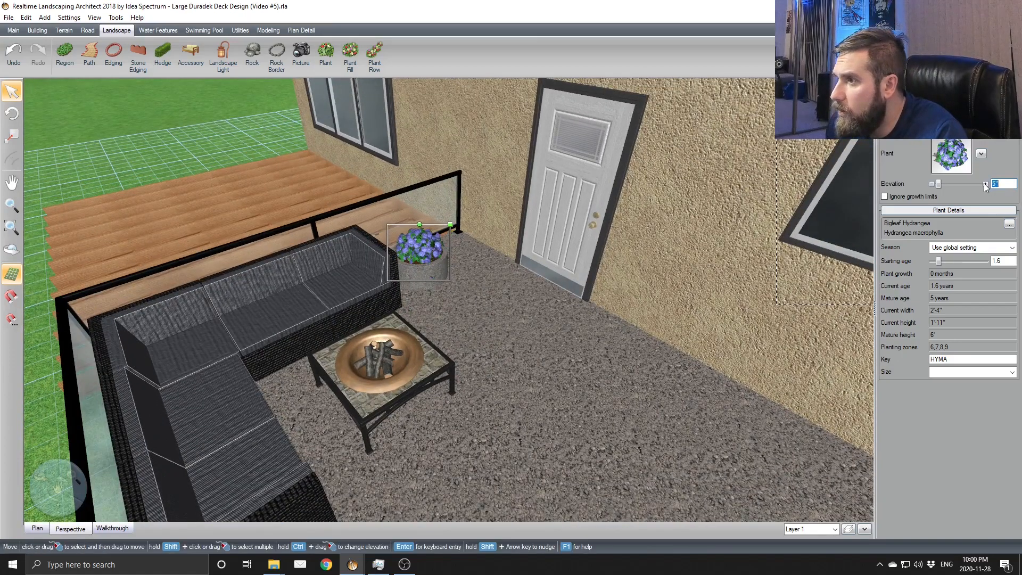
Step: Duplicate the hydrangea and place the copy in the second planter at the stair-side end of the couches
scroll(570, 329, "down", 3)
middle_click_drag(570, 329, 431, 318)
key("ctrl+d")
left_click_drag(464, 266, 350, 404)
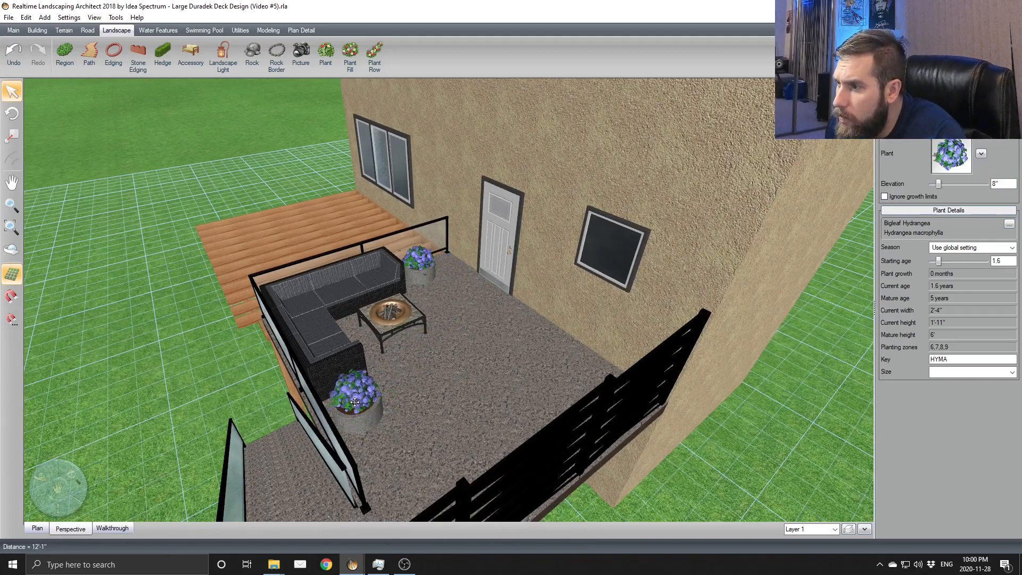
middle_click_drag(354, 403, 409, 359)
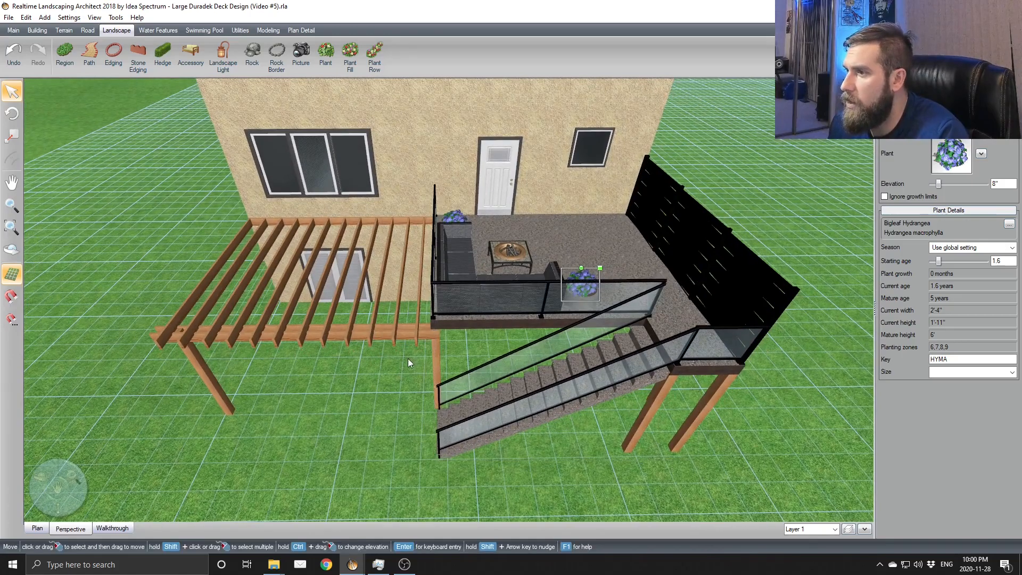
Step: Duplicate the wooden post under the stair landing and move the copy onto the deck beside the privacy panel at 6'-3" elevation
left_click(707, 396)
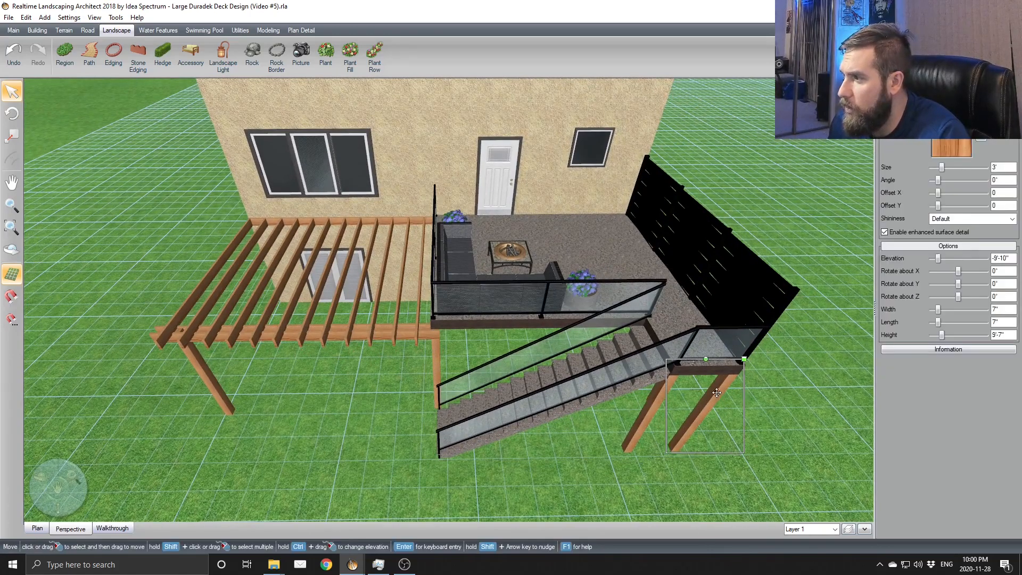
middle_click_drag(716, 392, 500, 420)
left_click_drag(481, 462, 521, 394)
left_click_drag(935, 266, 947, 265)
left_click_drag(559, 277, 466, 202)
middle_click_drag(669, 309, 668, 279)
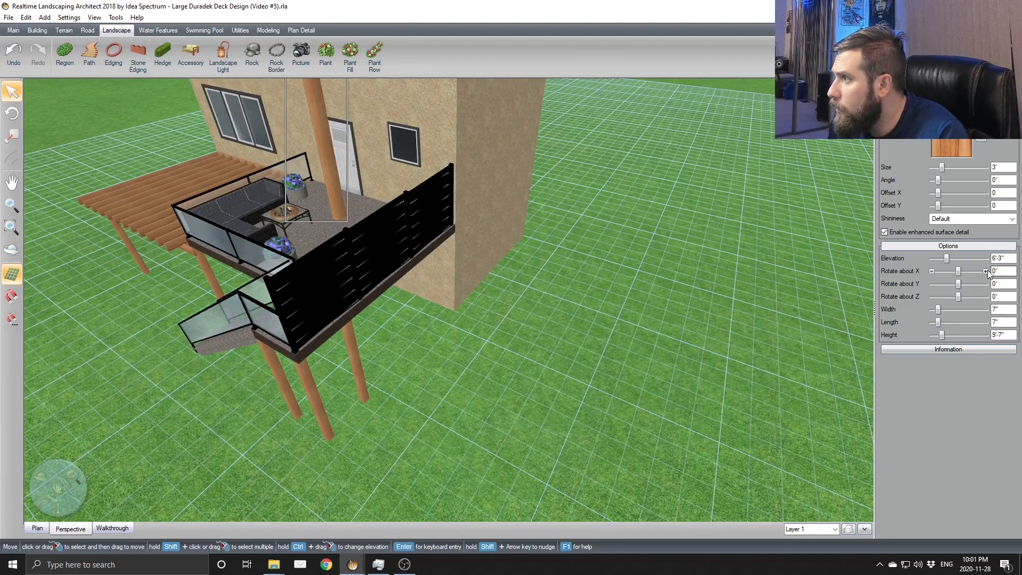
Step: Rotate the copied post 90° about X into a horizontal beam and lower it to an elevation of 7"
middle_click_drag(539, 306, 578, 344)
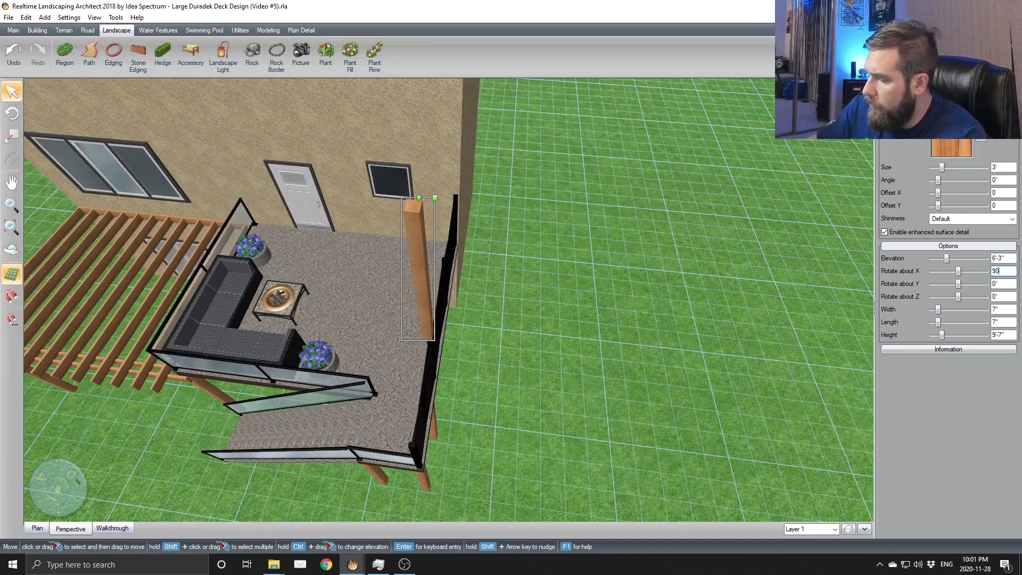
key("Tab")
middle_click_drag(697, 322, 597, 281)
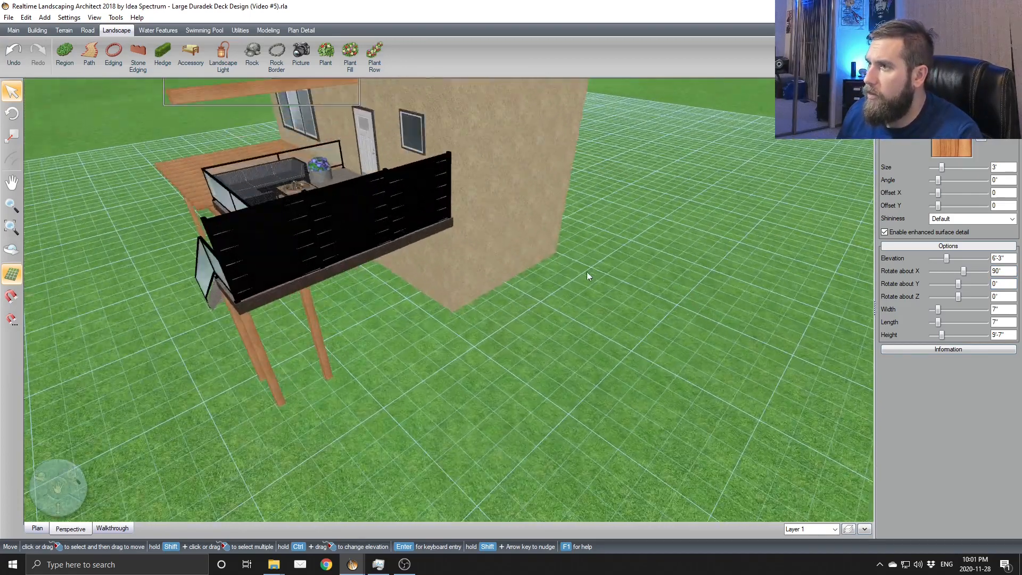
left_click(931, 259)
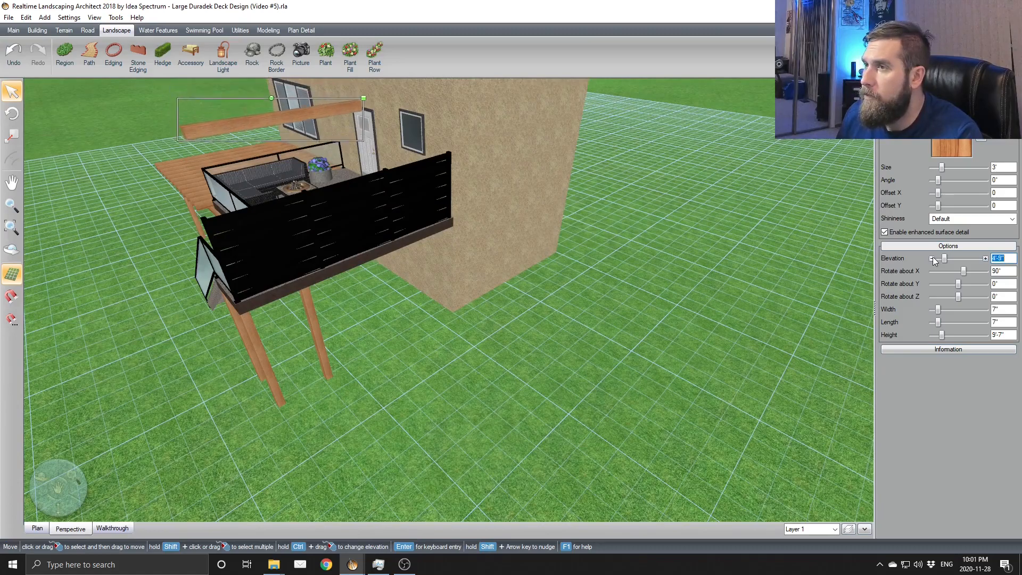
left_click(932, 258)
left_click(931, 258)
middle_click_drag(561, 334, 635, 338)
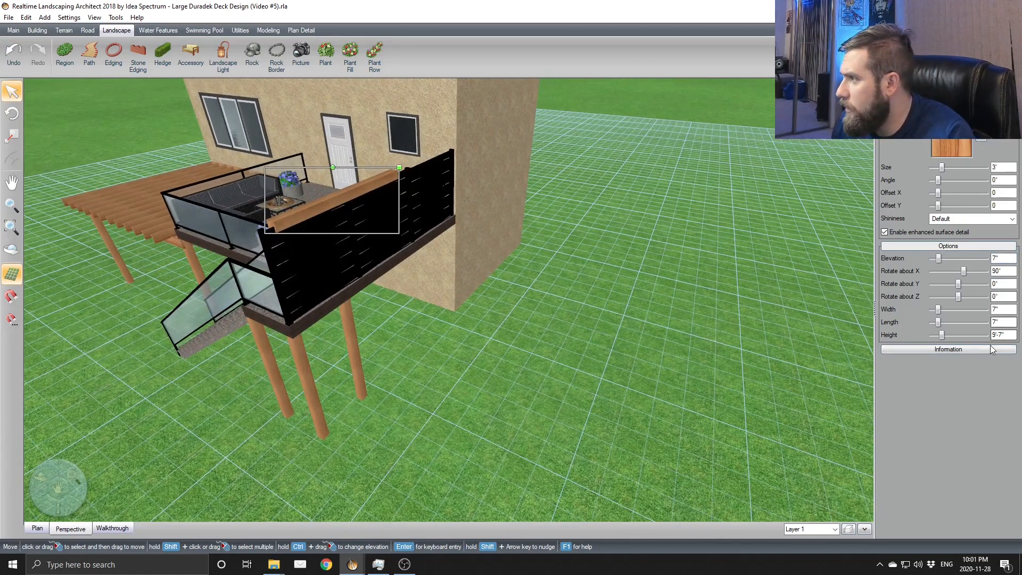
Step: Extend the beam to a height value of 15'-5" and move it alongside the privacy panel, toward the house wall
left_click(986, 335)
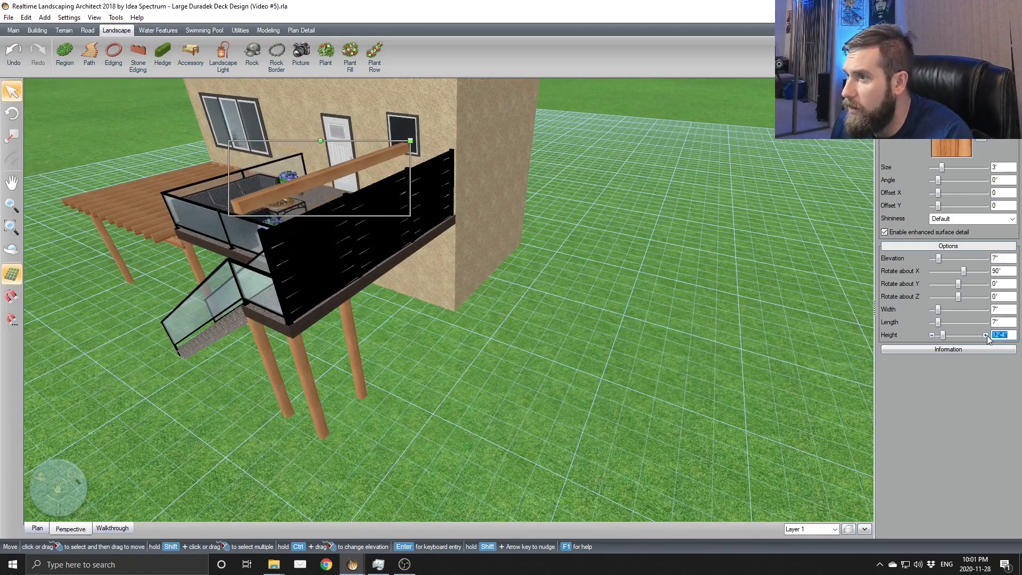
scroll(541, 305, "up", 5)
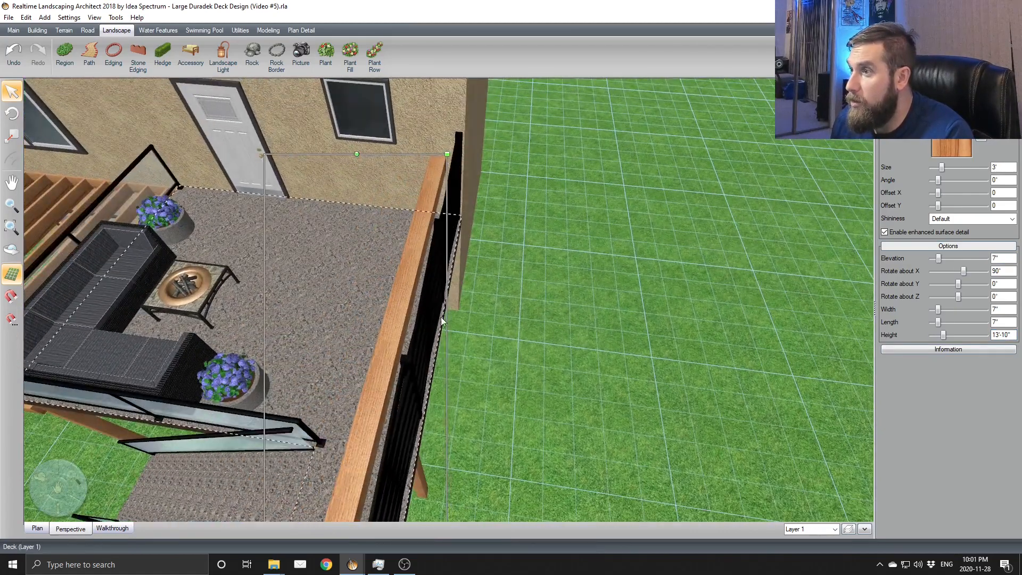
left_click_drag(397, 295, 426, 219)
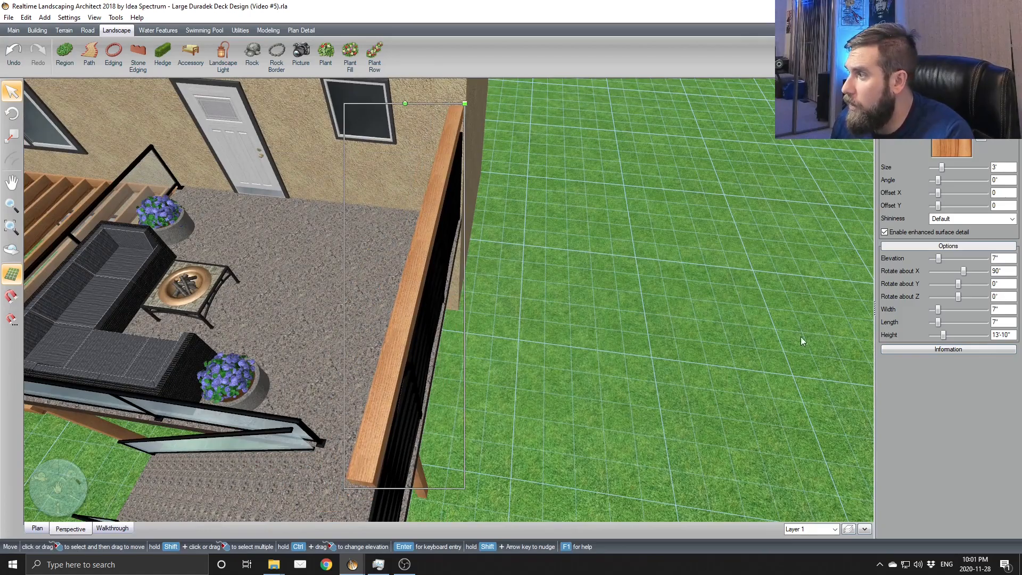
left_click(990, 337)
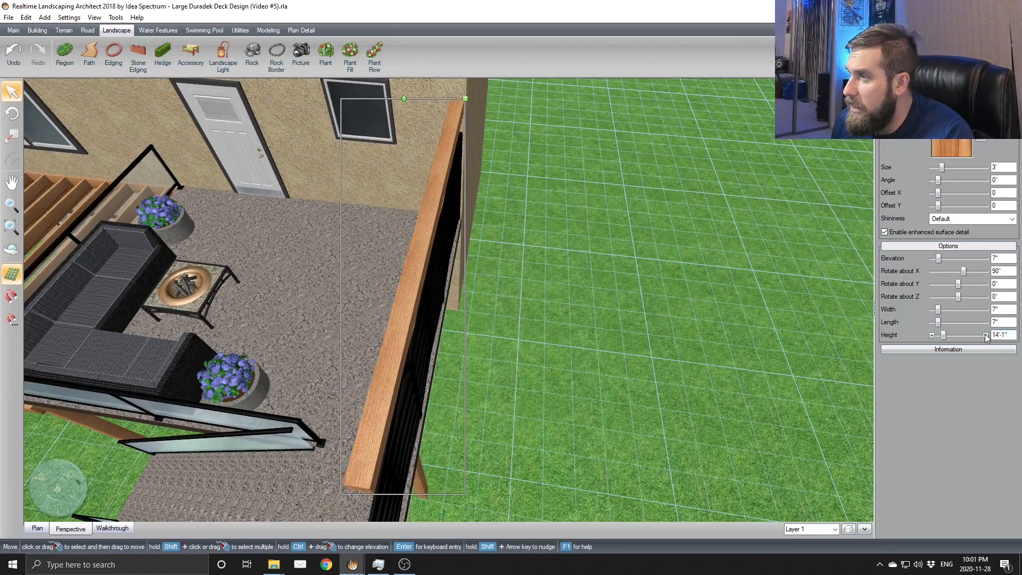
scroll(678, 427, "down", 5)
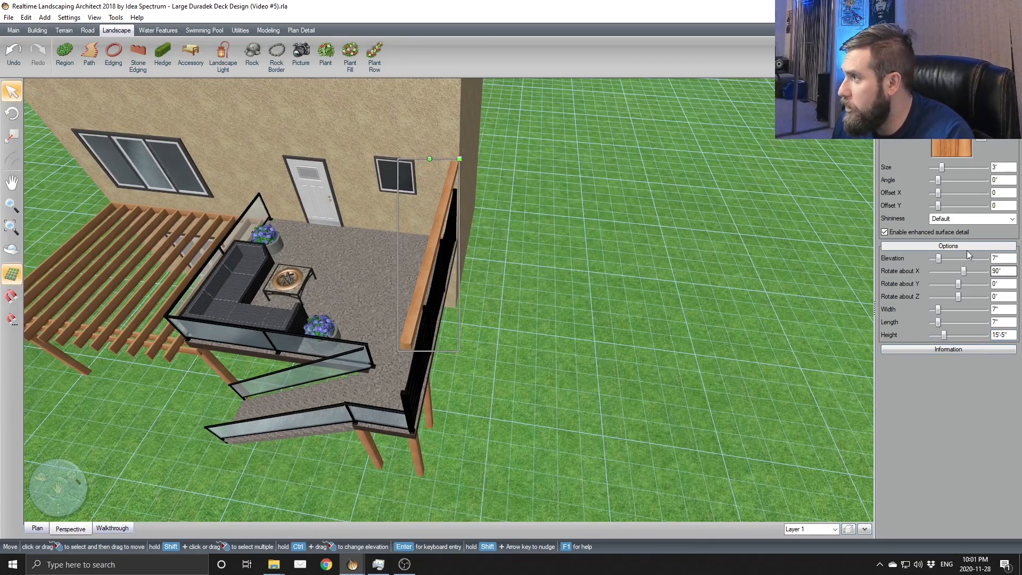
Step: Lower the beam to -2' elevation, then set its height to 19'-2" and its length to 4"
left_click(932, 258)
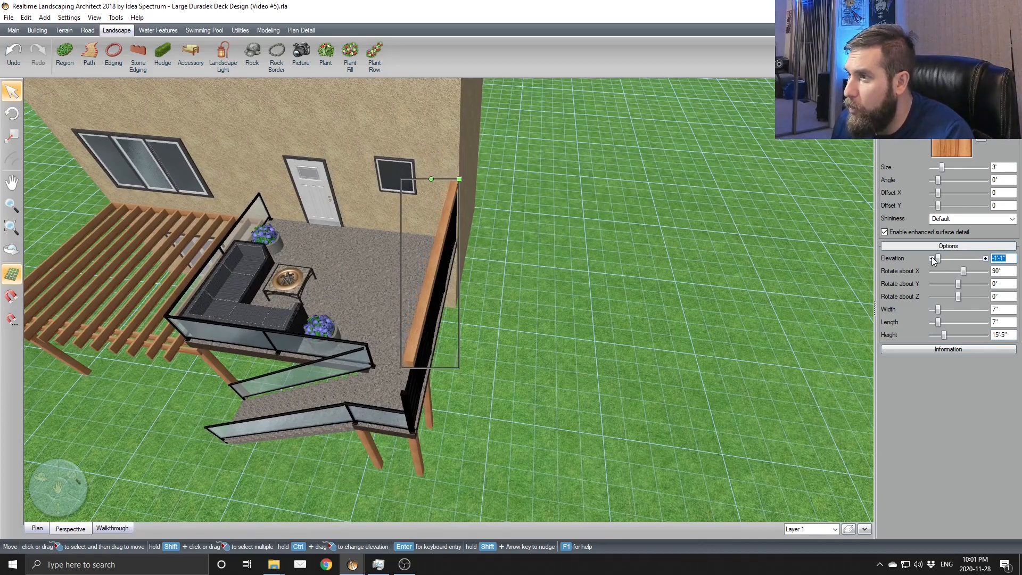
left_click(935, 259)
left_click(932, 258)
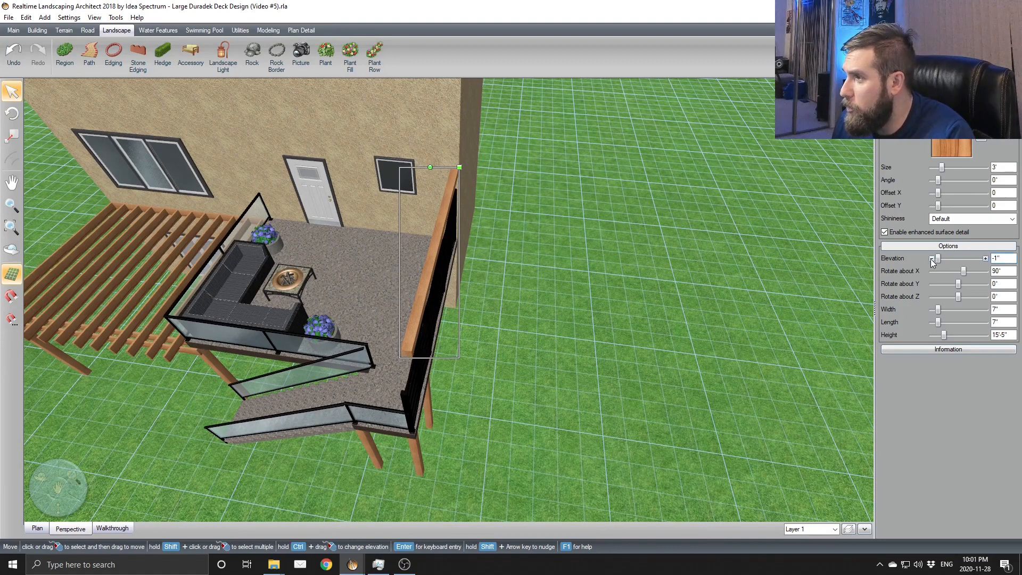
middle_click_drag(593, 377, 582, 342)
left_click(932, 259)
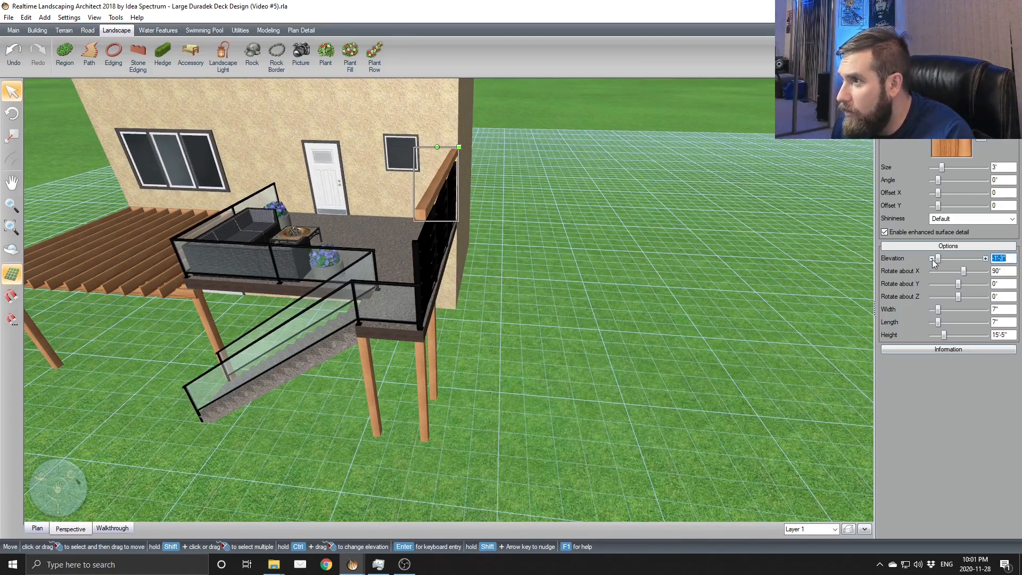
left_click(986, 335)
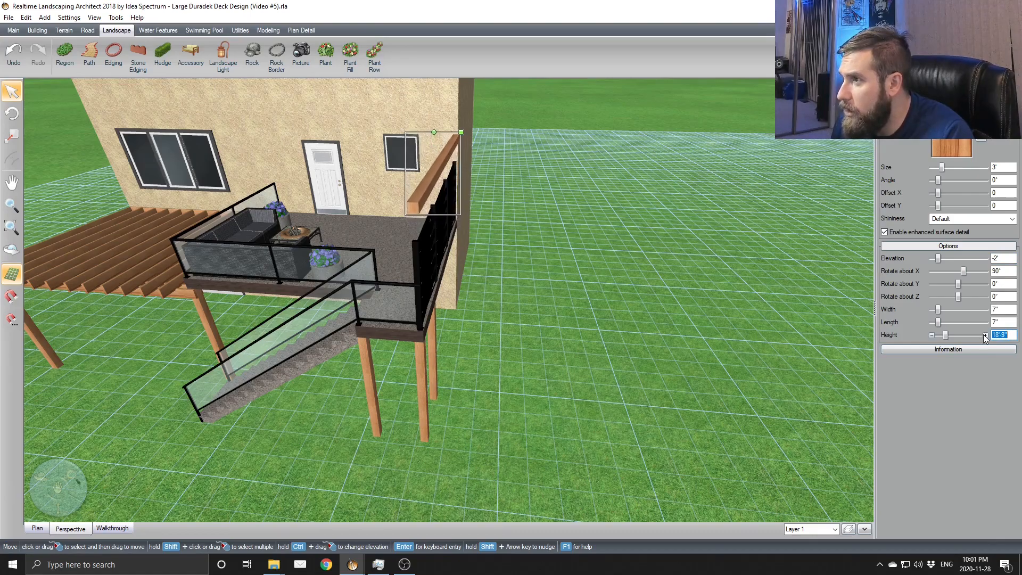
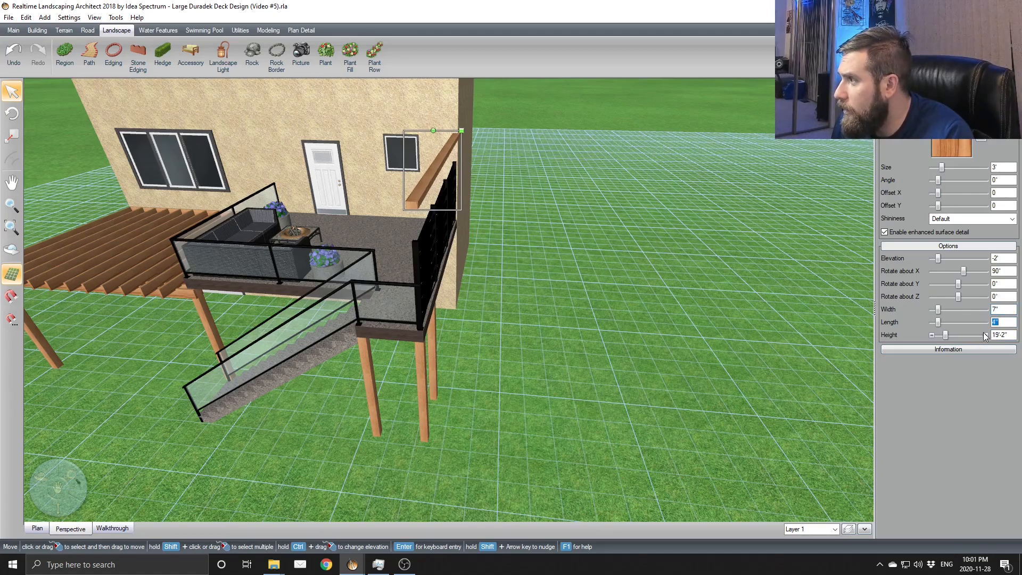
Step: Fit the beam to the privacy panel's top edge with an elevation of -3'-11" and a height value of 18'-8"
left_click(931, 258)
right_click_drag(691, 364, 455, 279)
scroll(500, 331, "up", 3)
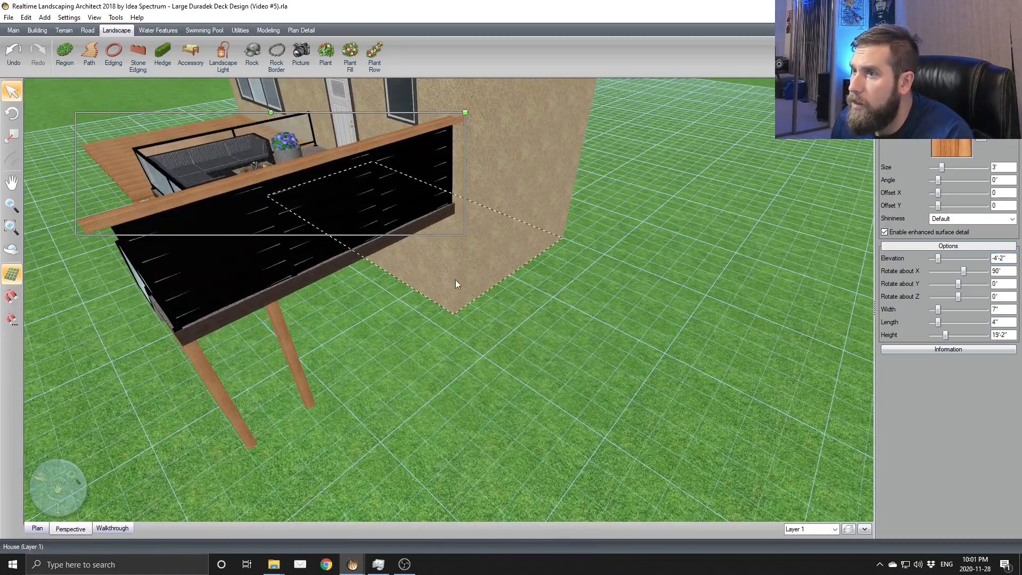
left_click(931, 334)
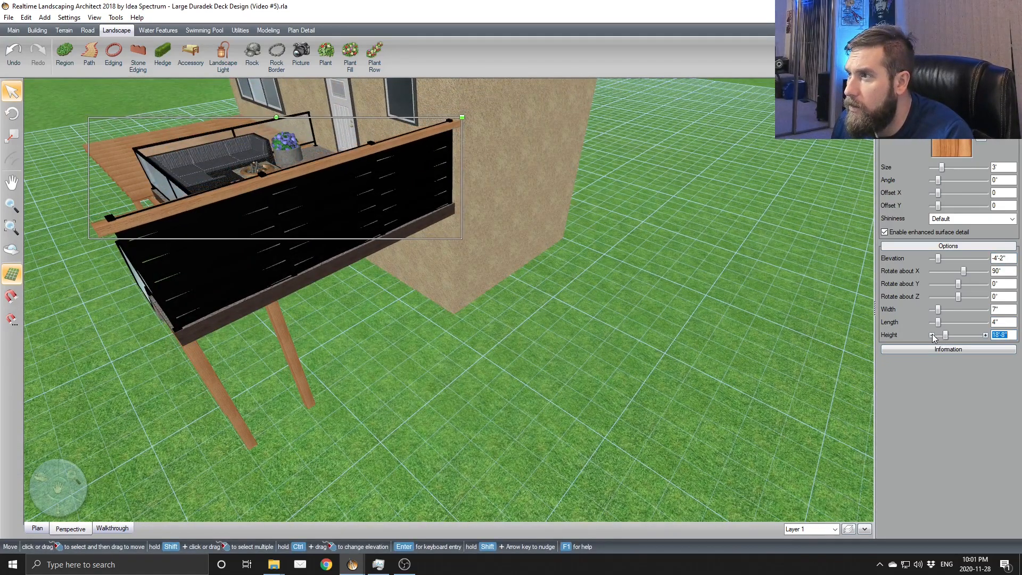
left_click(985, 259)
left_click(985, 258)
left_click(985, 259)
Step: Slim the beam to 6" wide and 3" long and nudge it into place on top of the privacy panel
right_click_drag(442, 367, 696, 315)
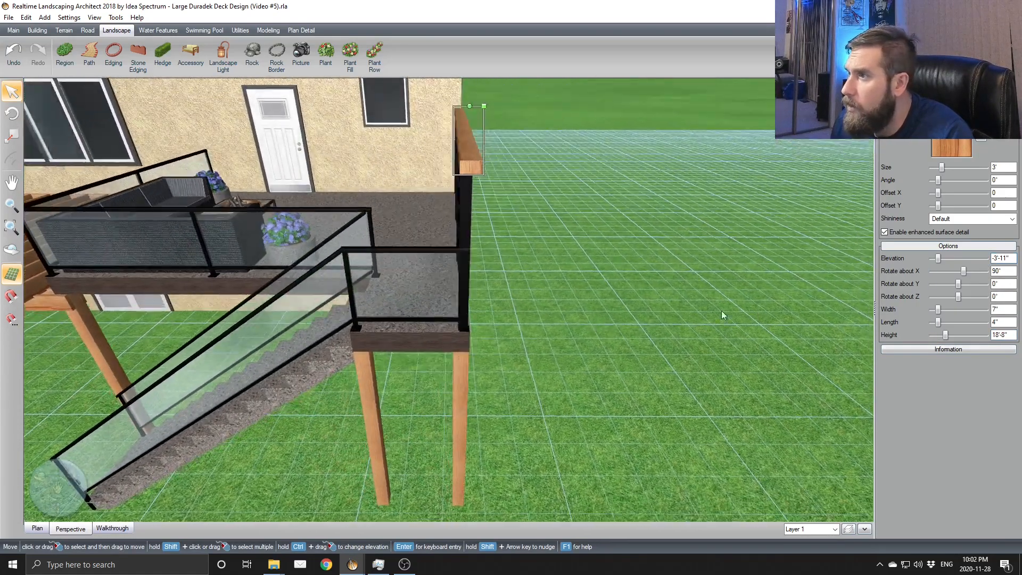
type("6\"")
left_click(932, 323)
right_click_drag(687, 309, 612, 342)
scroll(498, 328, "up", 3)
left_click_drag(424, 276, 416, 276)
right_click_drag(418, 275, 493, 225)
Step: Change the beam's material from the wood picture to solid black, deselect it and check the whole deck
right_click(983, 142)
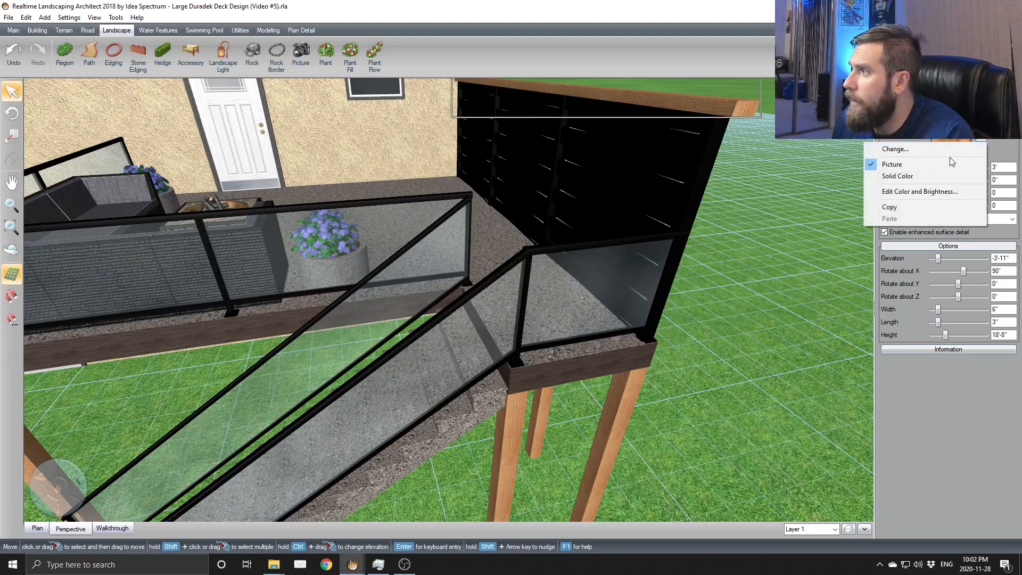
left_click(943, 174)
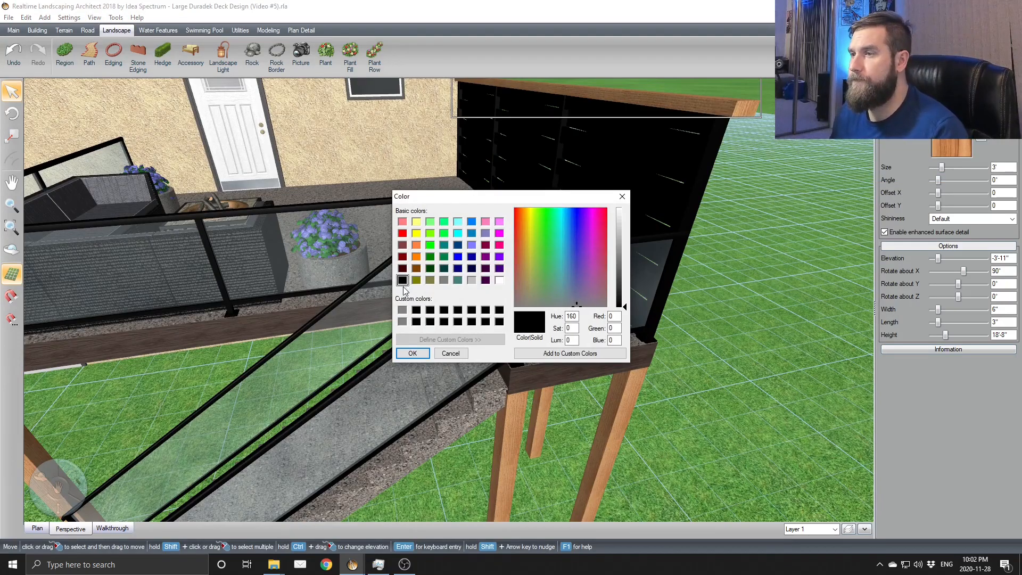
left_click(411, 354)
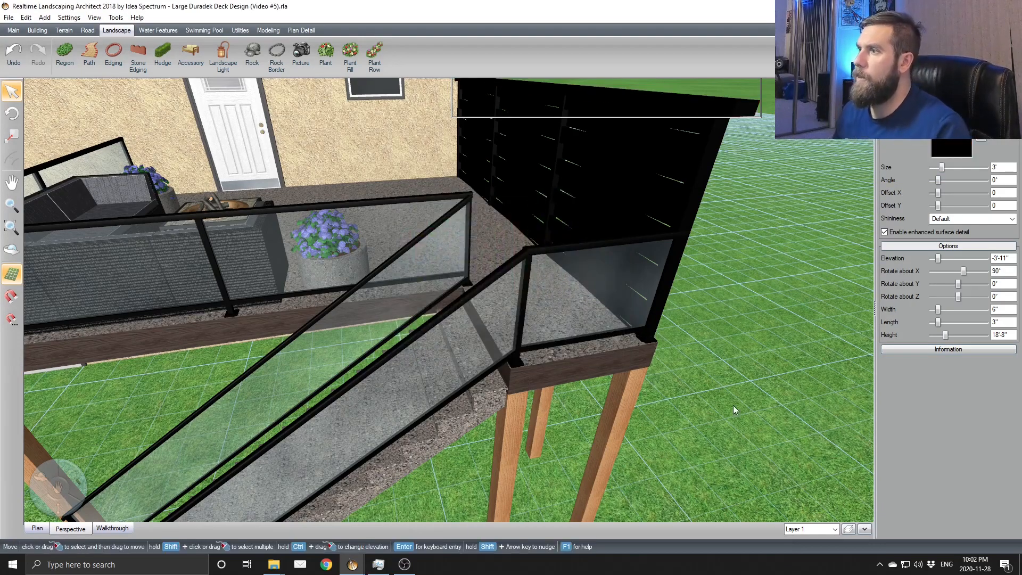
left_click(794, 290)
middle_click_drag(794, 290, 538, 410)
scroll(641, 305, "down", 4)
scroll(593, 337, "up", 3)
scroll(593, 338, "down", 2)
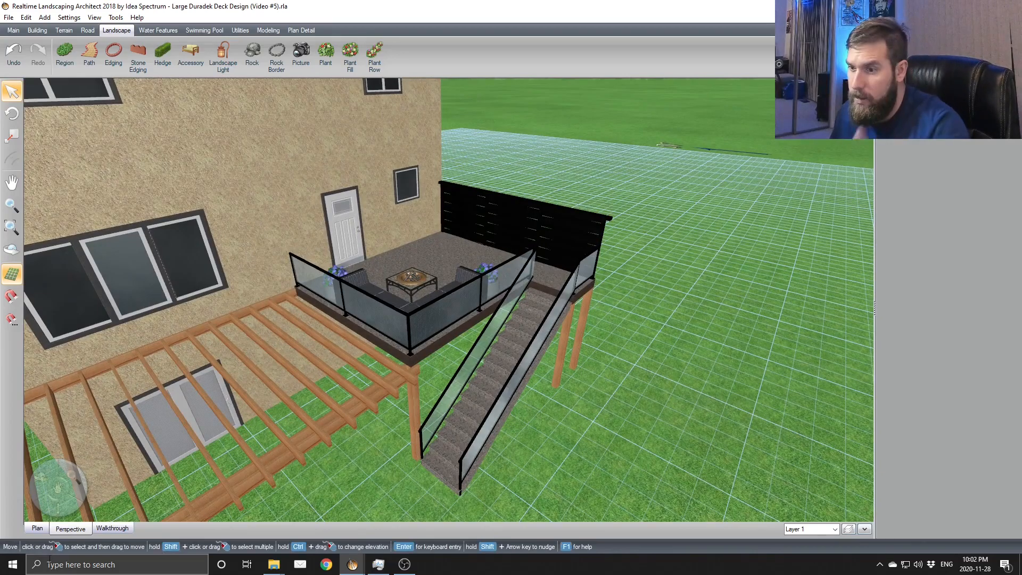
Step: Draw a 35' by 18' rectangular patio in plan view along the house wall, beneath the deck, stairs and pergola
left_click(37, 528)
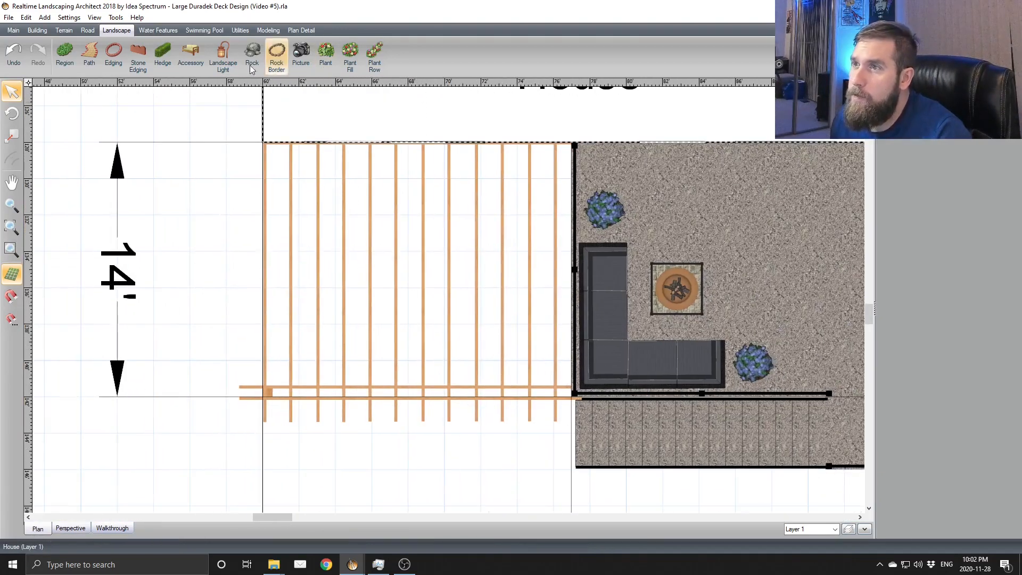
left_click(204, 31)
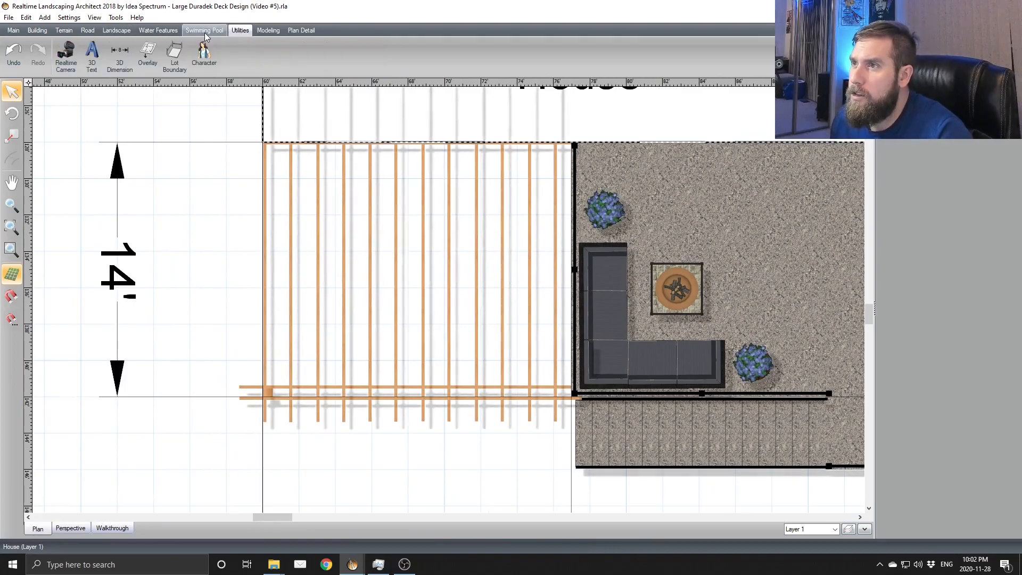
left_click(117, 31)
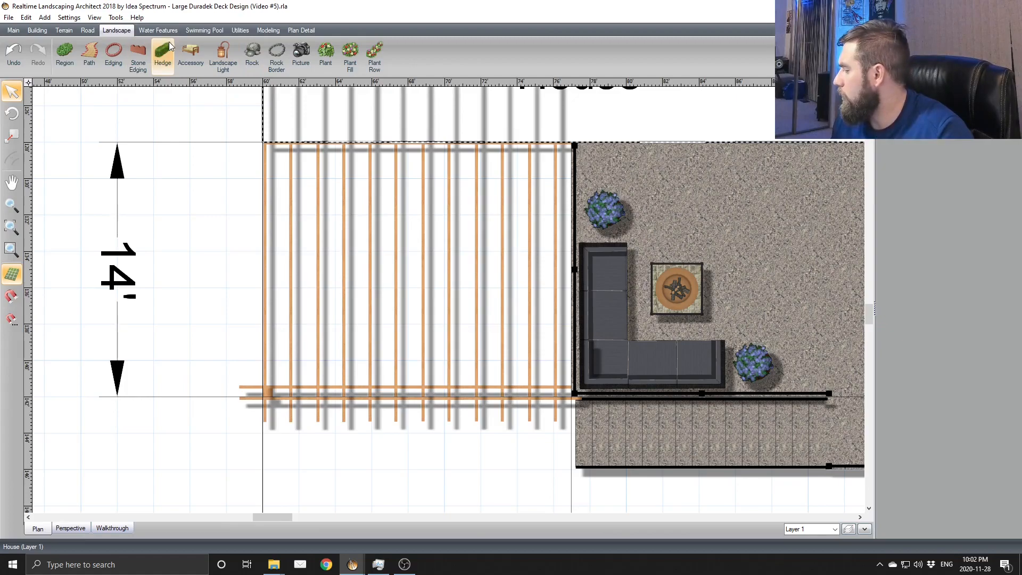
left_click(204, 33)
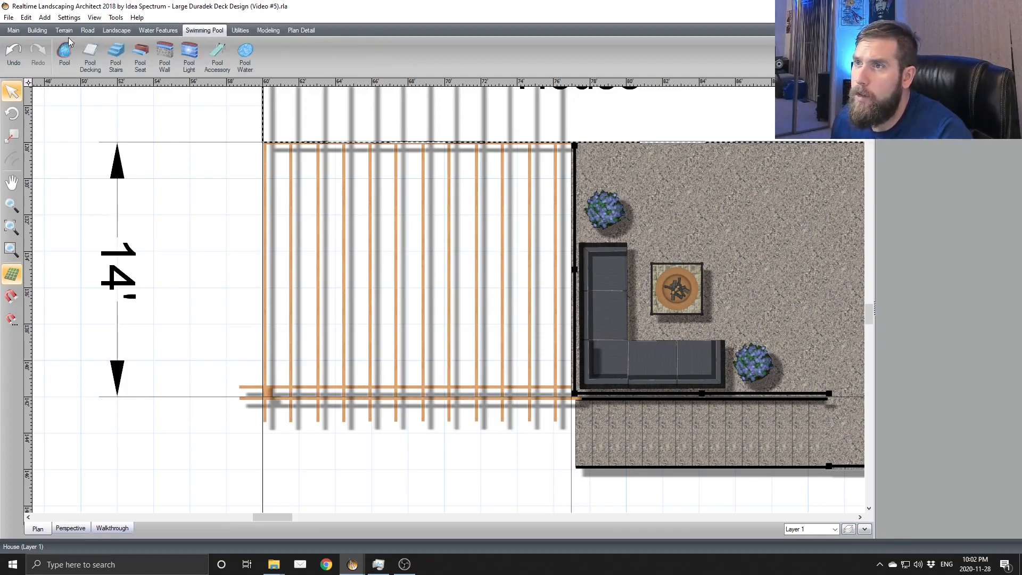
left_click(38, 32)
left_click(367, 57)
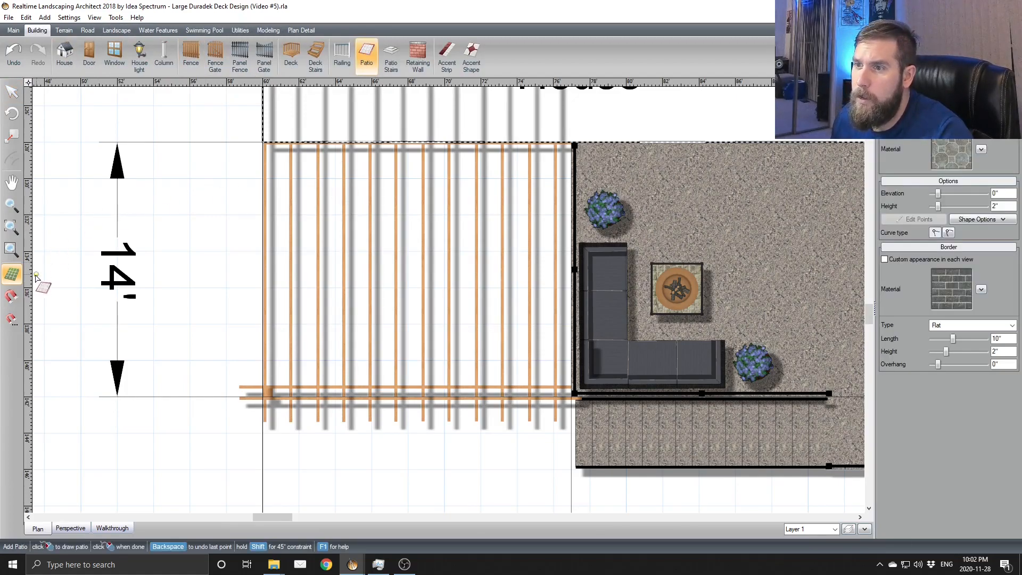
middle_click_drag(750, 170, 341, 245)
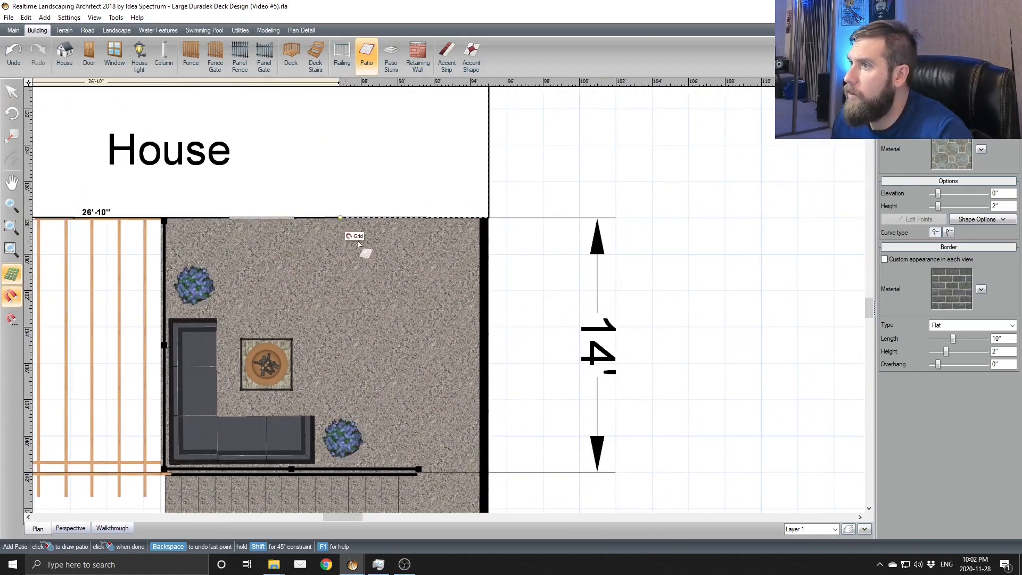
left_click(492, 221)
middle_click_drag(469, 492, 485, 354)
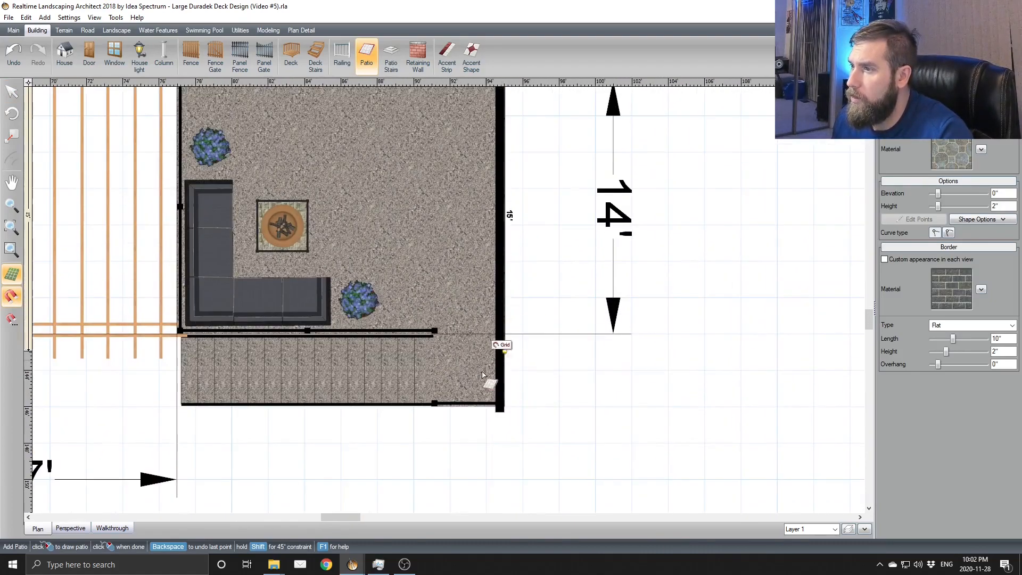
left_click(491, 411)
middle_click_drag(114, 409, 423, 401)
left_click(170, 411)
middle_click_drag(206, 120, 223, 220)
scroll(223, 219, "up", 1)
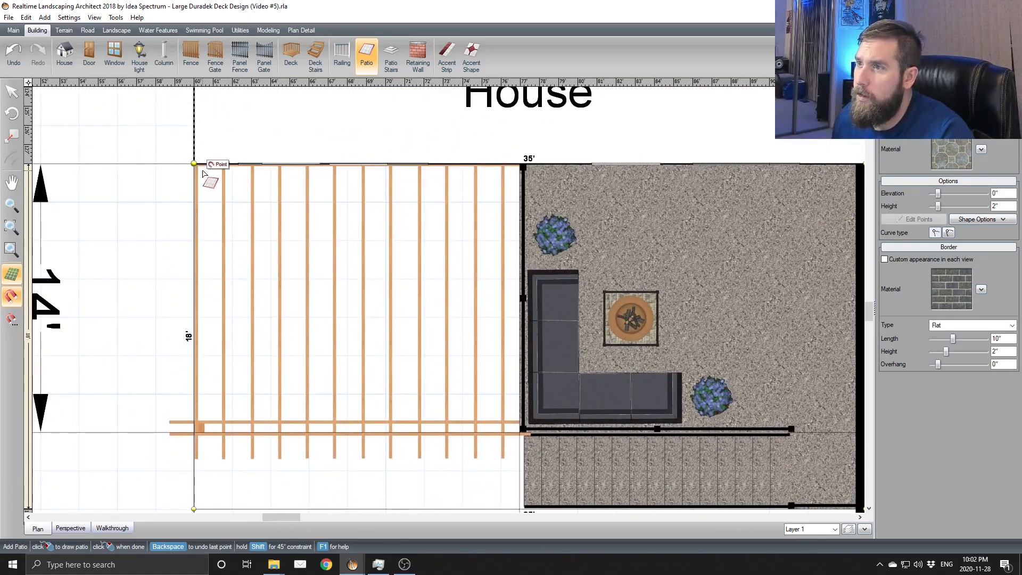
left_click(203, 173)
Step: In the perspective view, change the deck railing's baluster model to Horizontal Wire2
left_click(74, 532)
right_click_drag(456, 420, 468, 346)
scroll(479, 385, "down", 3)
scroll(608, 335, "up", 4)
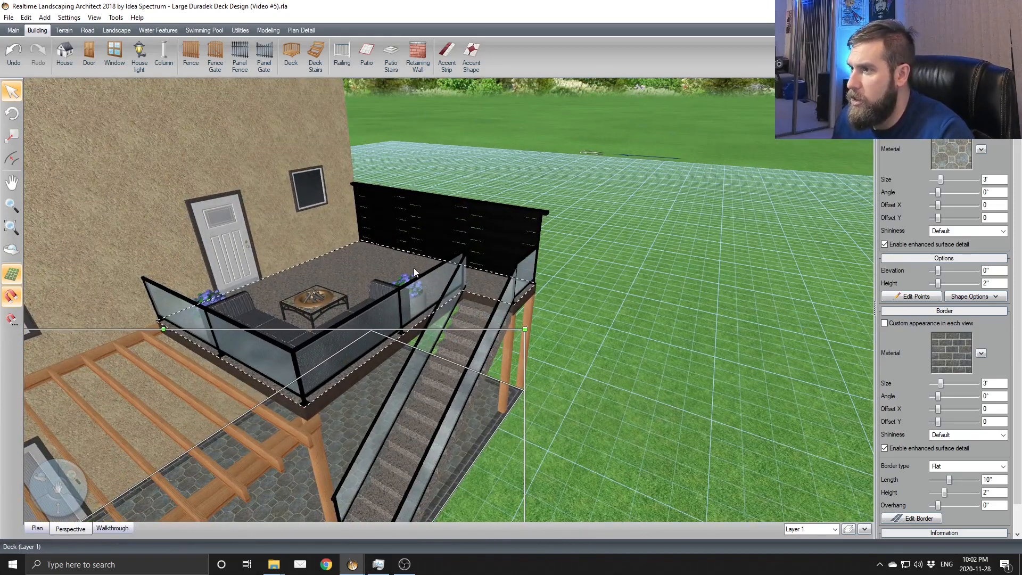
left_click(497, 295)
left_click_drag(1020, 214, 1019, 421)
left_click(982, 289)
left_click(943, 306)
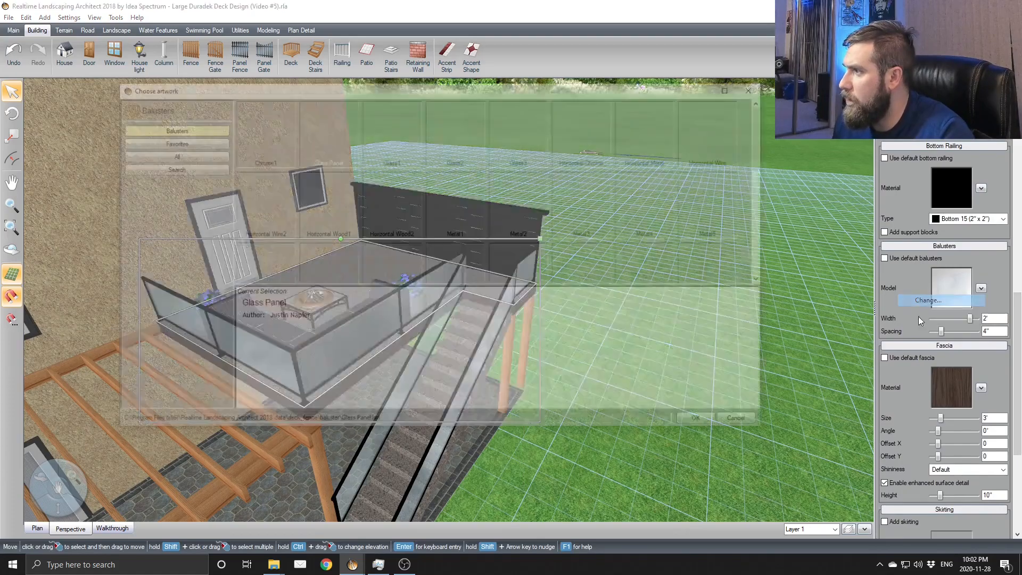
scroll(305, 268, "down", 2)
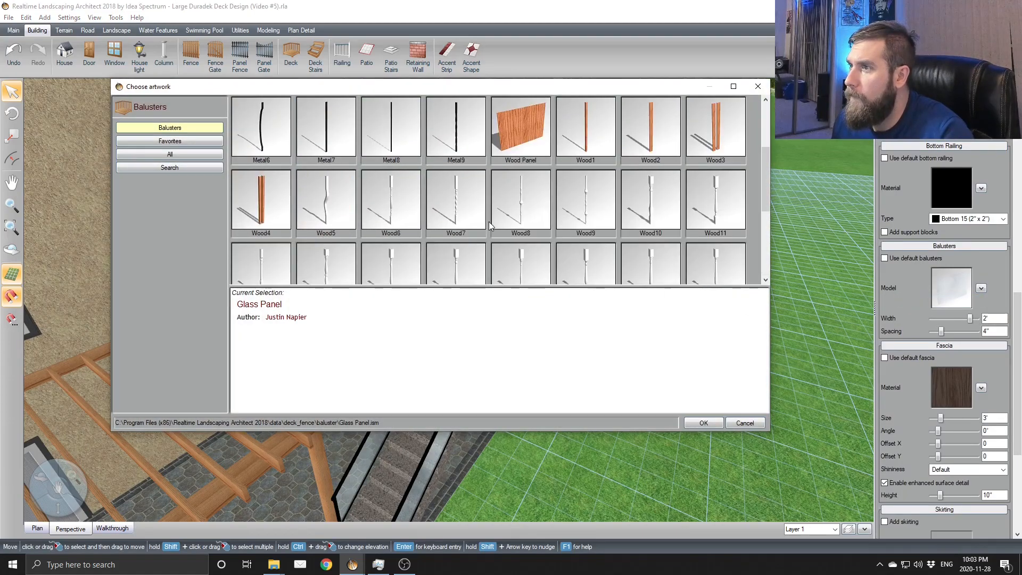
scroll(764, 180, "up", 3)
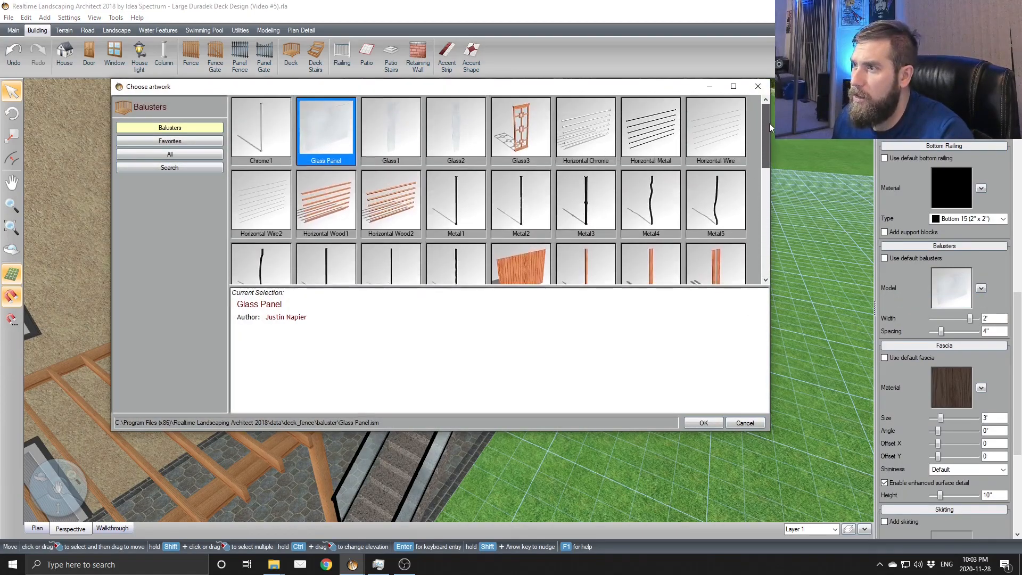
double_click(261, 205)
Step: Examine the wire railings along the deck edge and the stairs from several distances
middle_click_drag(543, 372, 456, 338)
scroll(507, 322, "up", 3)
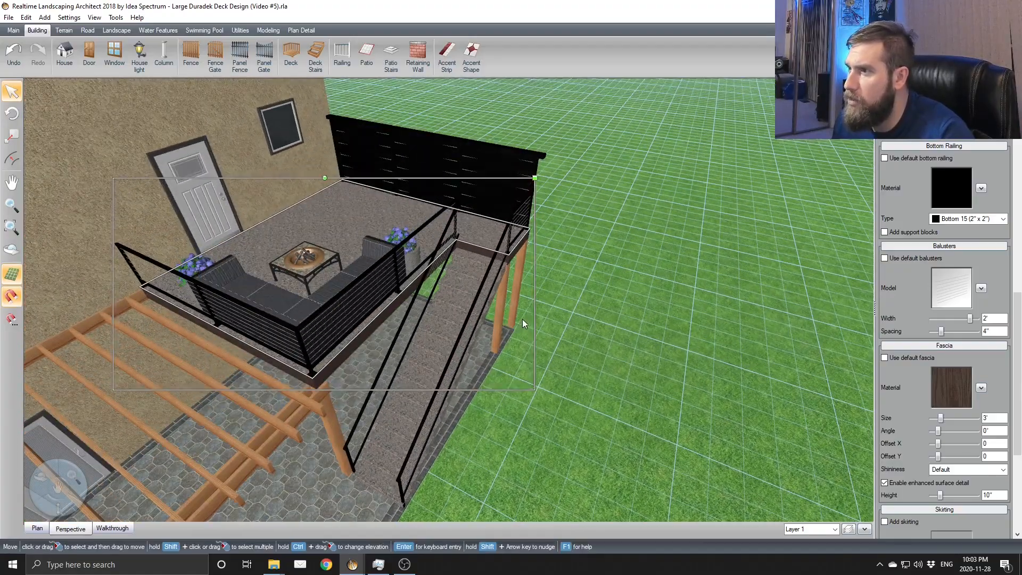
scroll(511, 326, "up", 3)
middle_click_drag(524, 333, 459, 354)
scroll(577, 309, "up", 3)
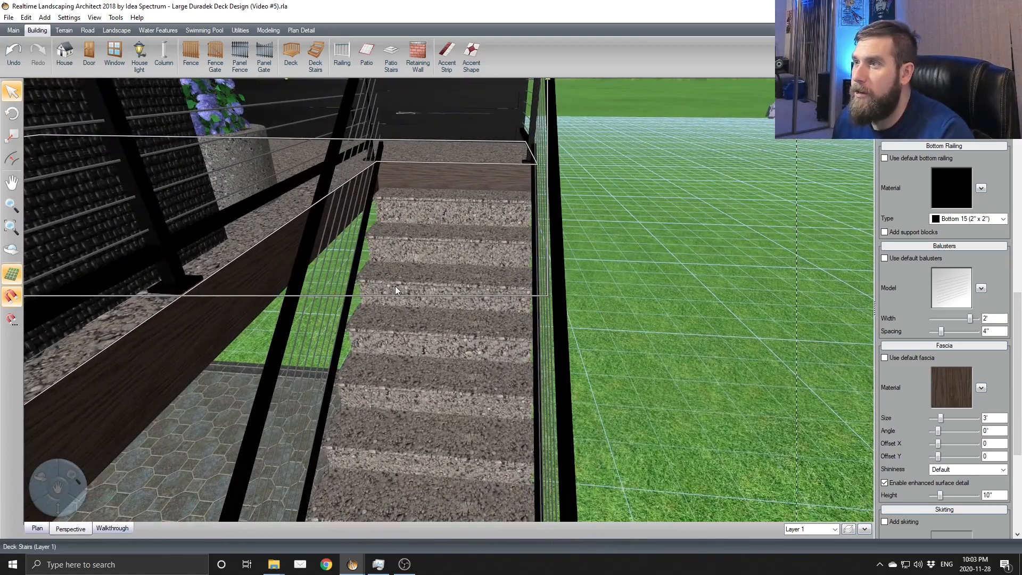
left_click(462, 328)
scroll(463, 345, "down", 4)
left_click(667, 272)
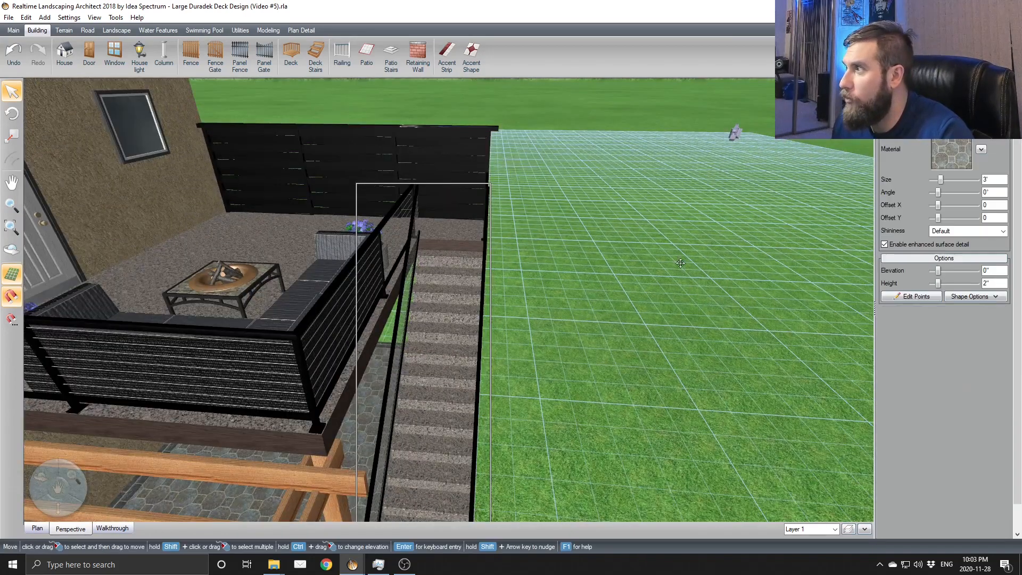
Step: Give the deck stairs' treads their own material instead of the deck's and set it to Composite11
left_click(455, 270)
scroll(1018, 224, "down", 3)
scroll(1021, 224, "down", 1)
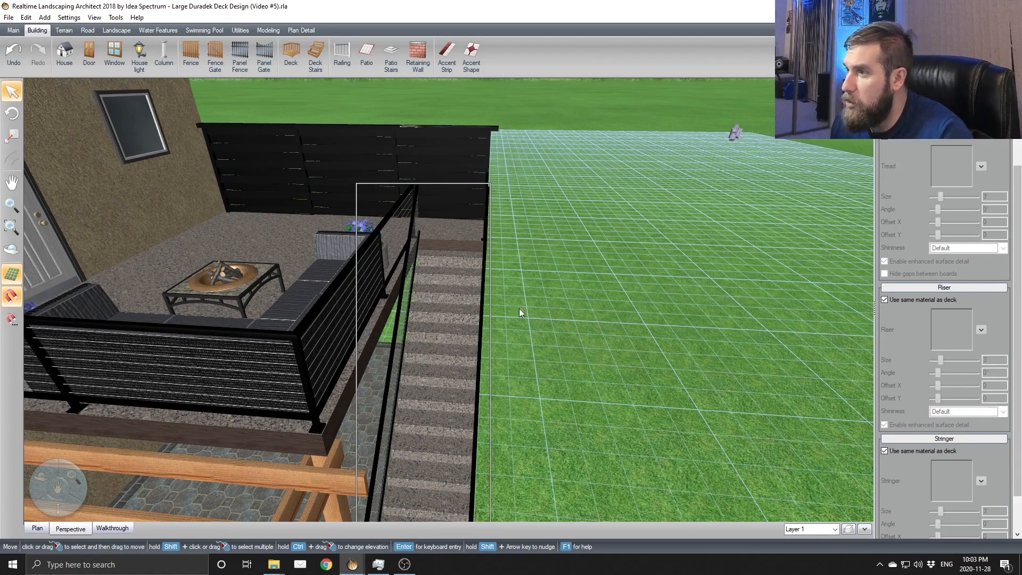
scroll(409, 276, "up", 5)
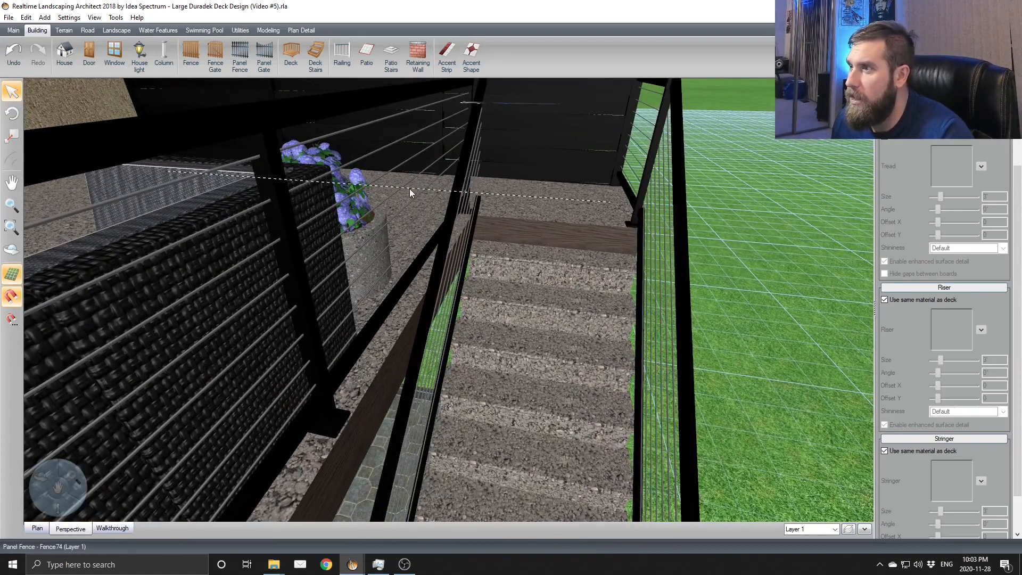
scroll(443, 253, "down", 3)
middle_click_drag(519, 279, 399, 247)
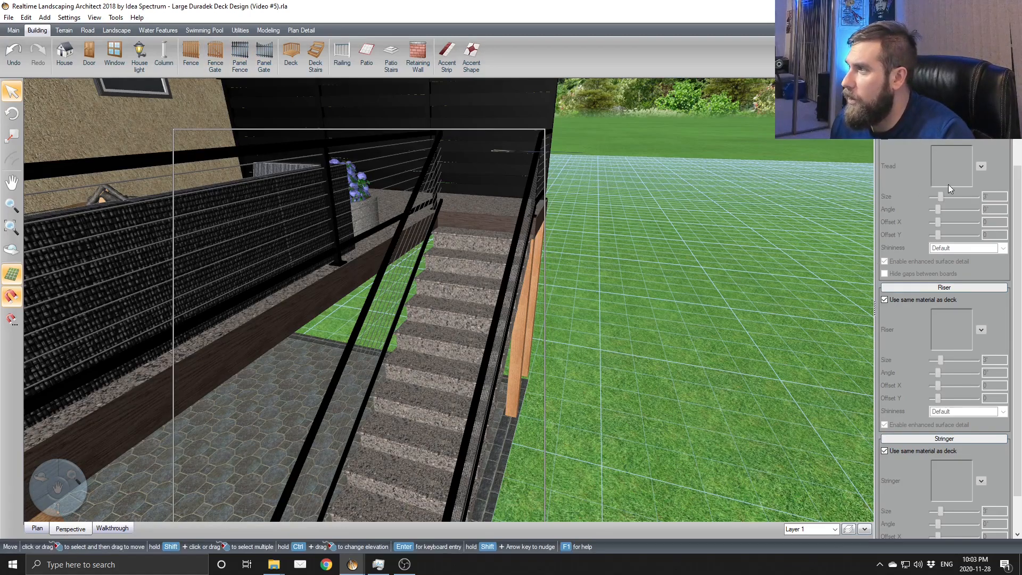
left_click(981, 166)
left_click(962, 174)
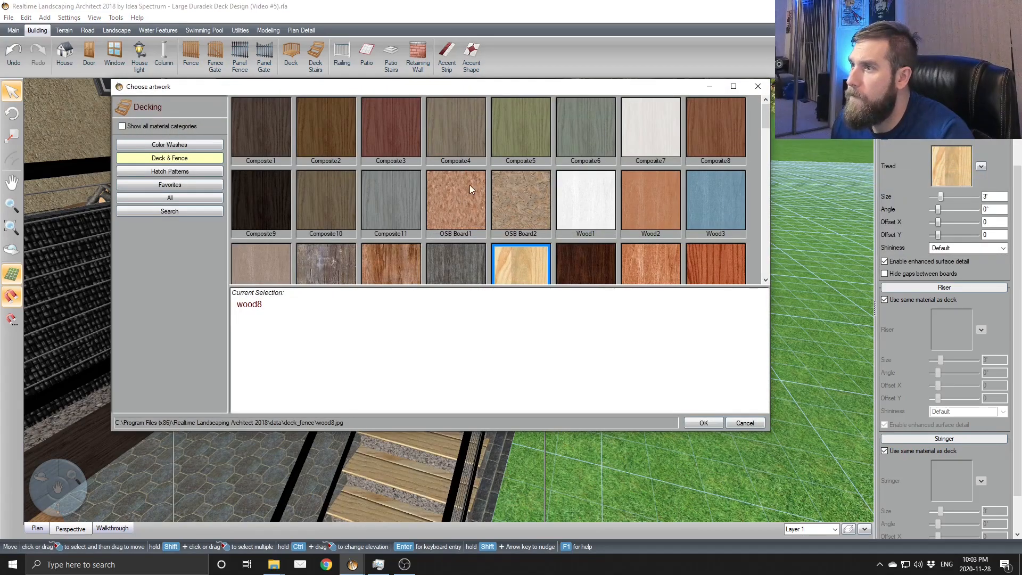
double_click(388, 199)
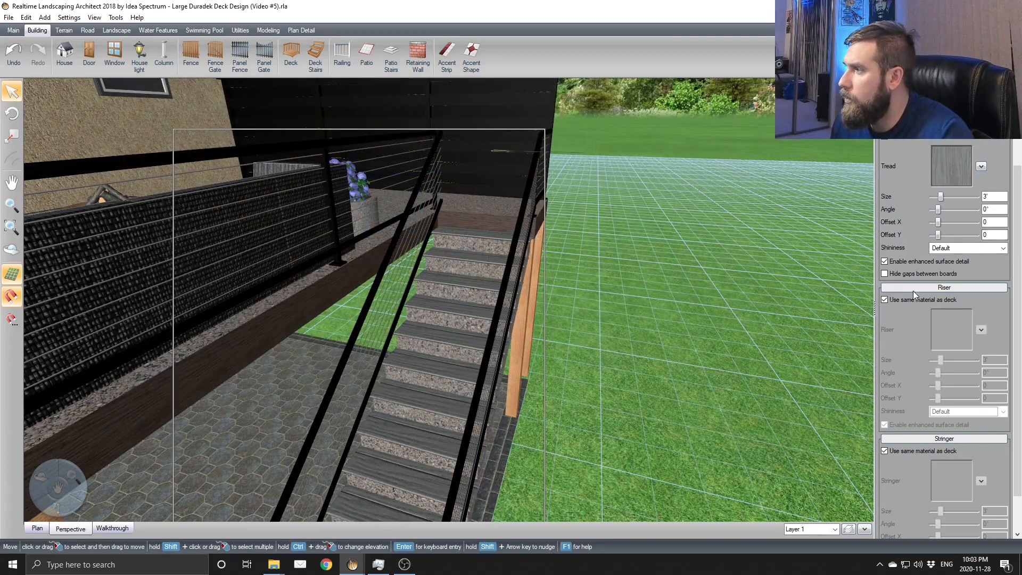
Step: Stop the stair risers using the deck's material, set them to Composite1 and check the steps up close
left_click(886, 299)
left_click(981, 330)
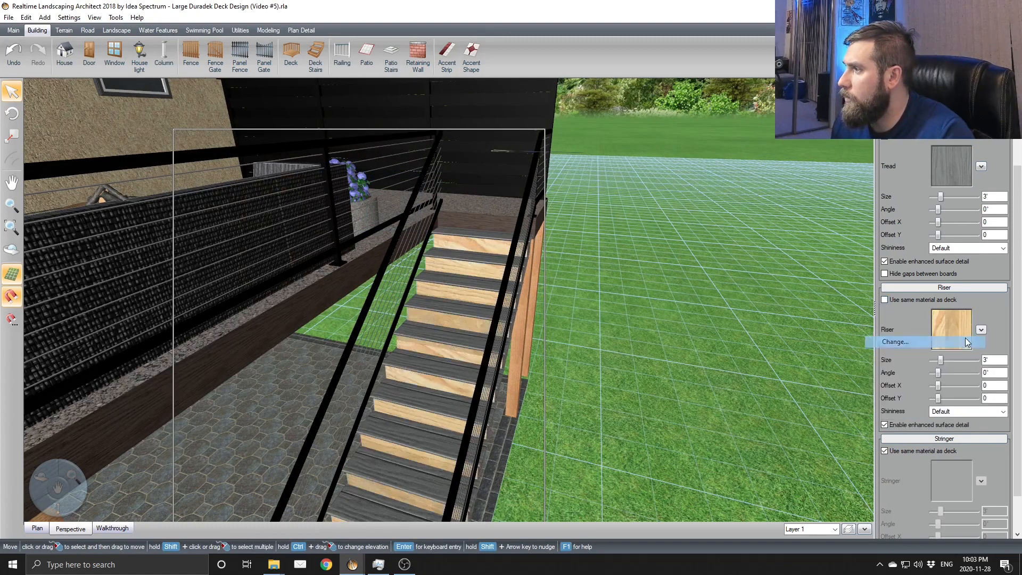
left_click(888, 340)
double_click(244, 126)
right_click_drag(734, 353, 356, 250)
left_click(357, 250)
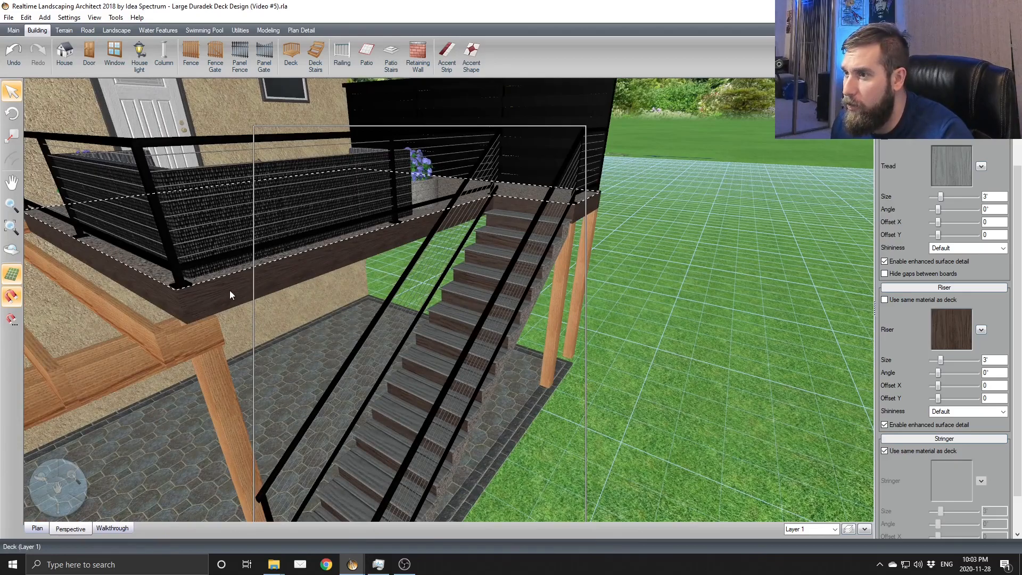
left_click(507, 308)
scroll(483, 301, "up", 5)
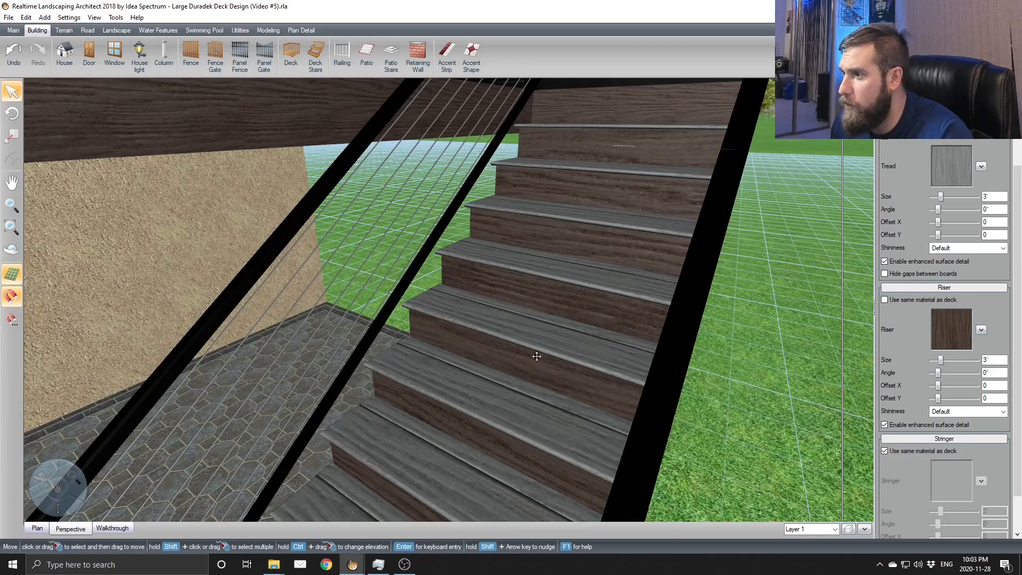
scroll(594, 354, "down", 2)
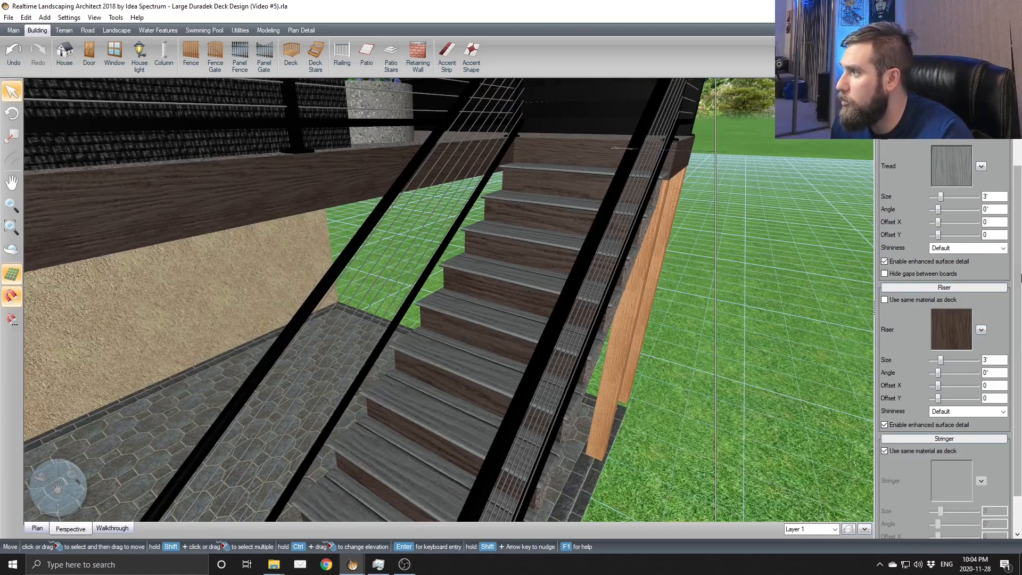
Step: Stop the stair stringers using the deck's material and apply Composite11 to them
scroll(926, 372, "down", 2)
left_click(884, 405)
left_click(981, 434)
right_click_drag(733, 395, 490, 298)
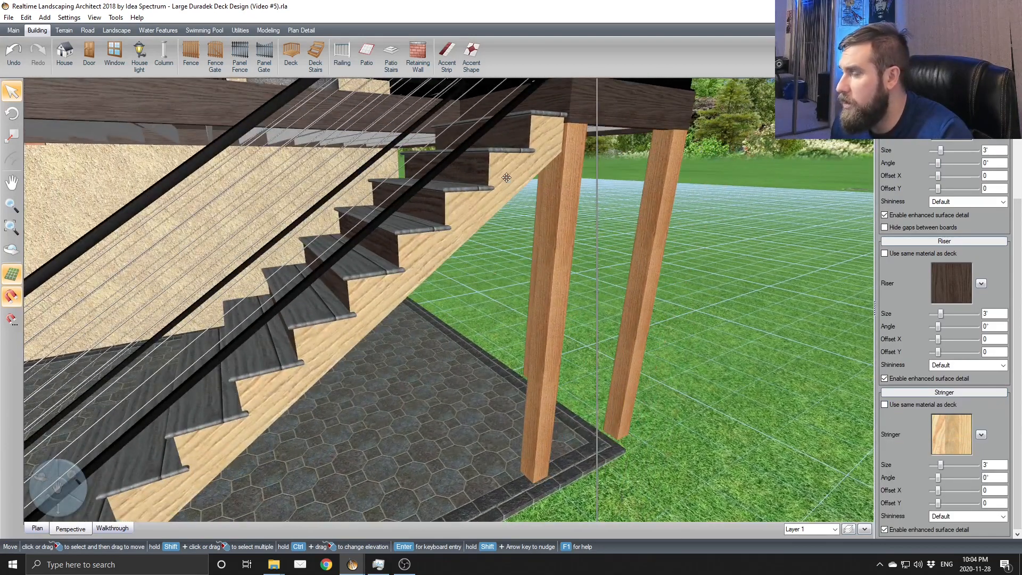
left_click(981, 434)
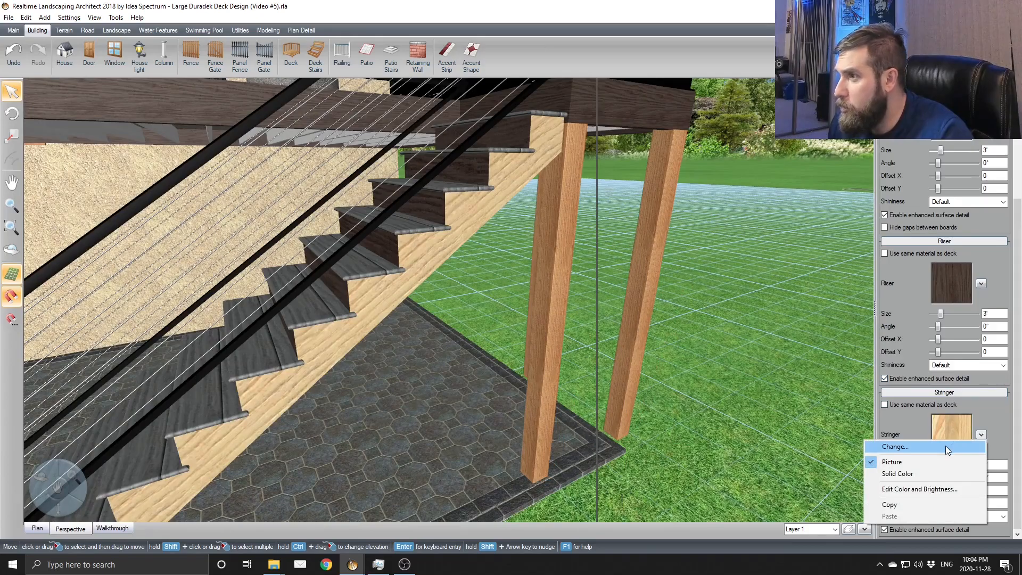
left_click(945, 450)
left_click(411, 210)
double_click(411, 210)
Step: Change the stair stringers' material to Composite1 and check the whole staircase
left_click(981, 434)
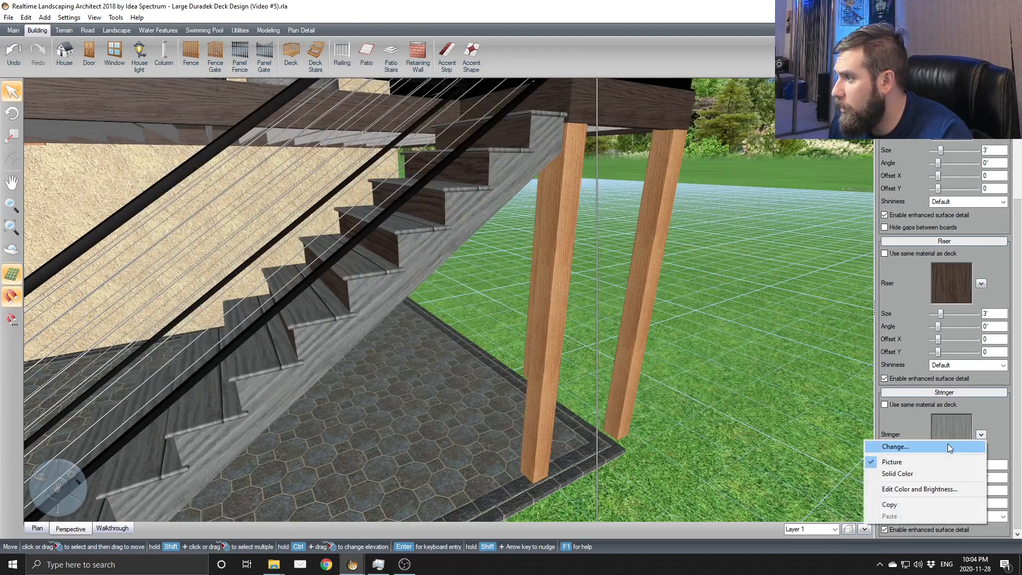
left_click(945, 449)
double_click(282, 147)
middle_click_drag(287, 155, 533, 213)
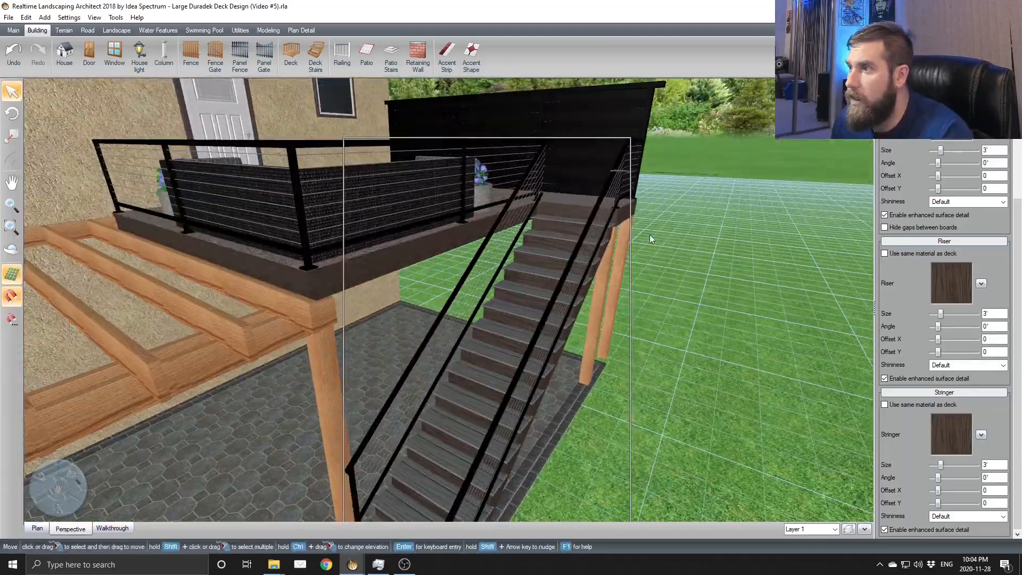
Step: Place a Berkley Deck Step - Brushed Stainless landscape light on the fascia above the top stair tread
left_click(117, 30)
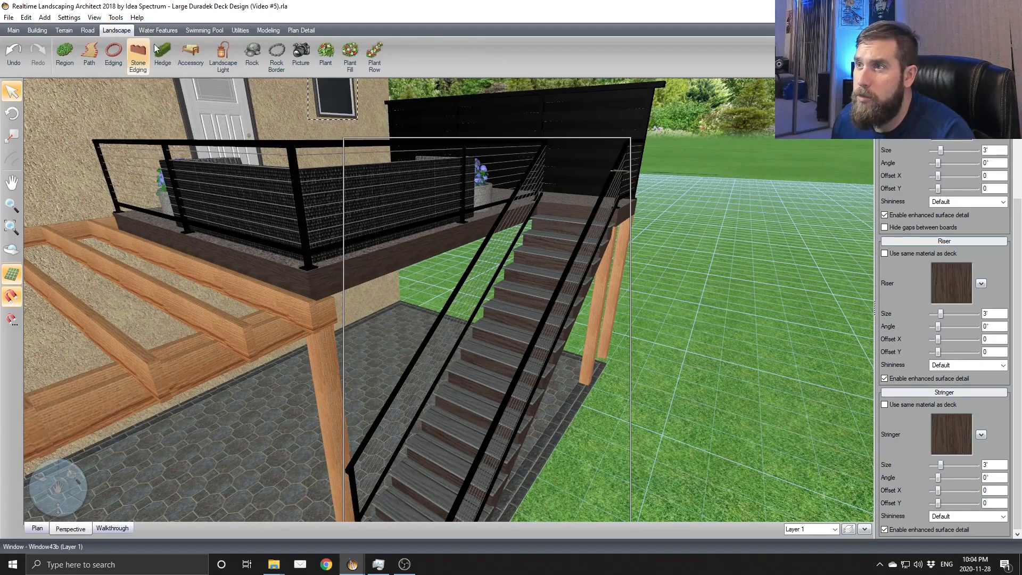
left_click(223, 54)
left_click(943, 149)
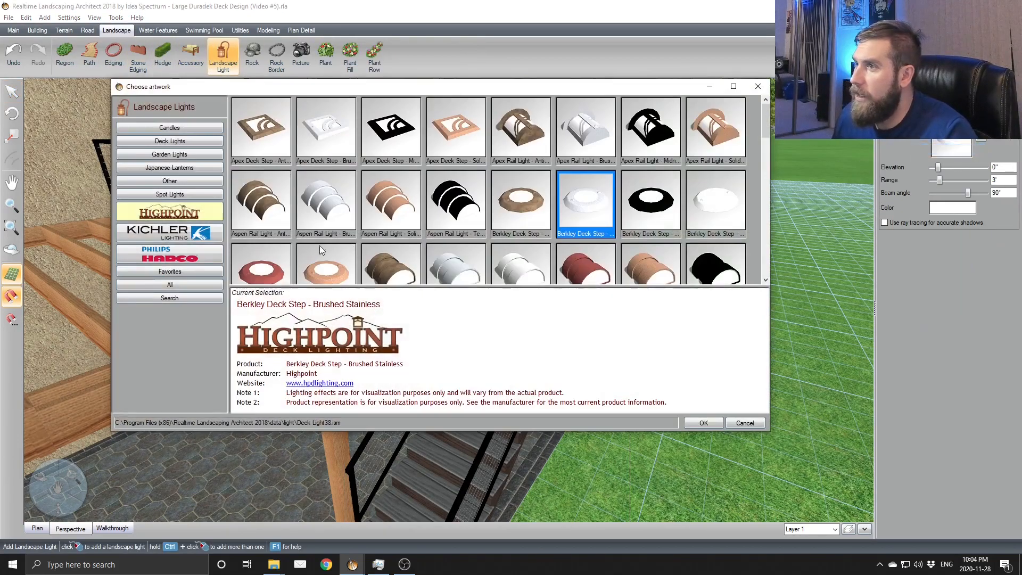
double_click(578, 211)
middle_click_drag(578, 211, 570, 328)
scroll(638, 335, "up", 5)
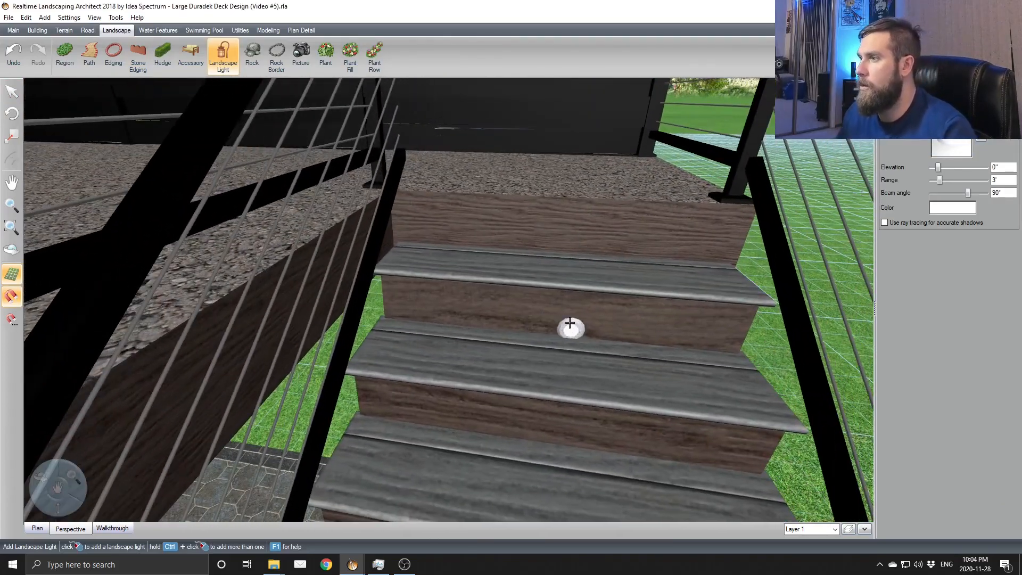
left_click(565, 225)
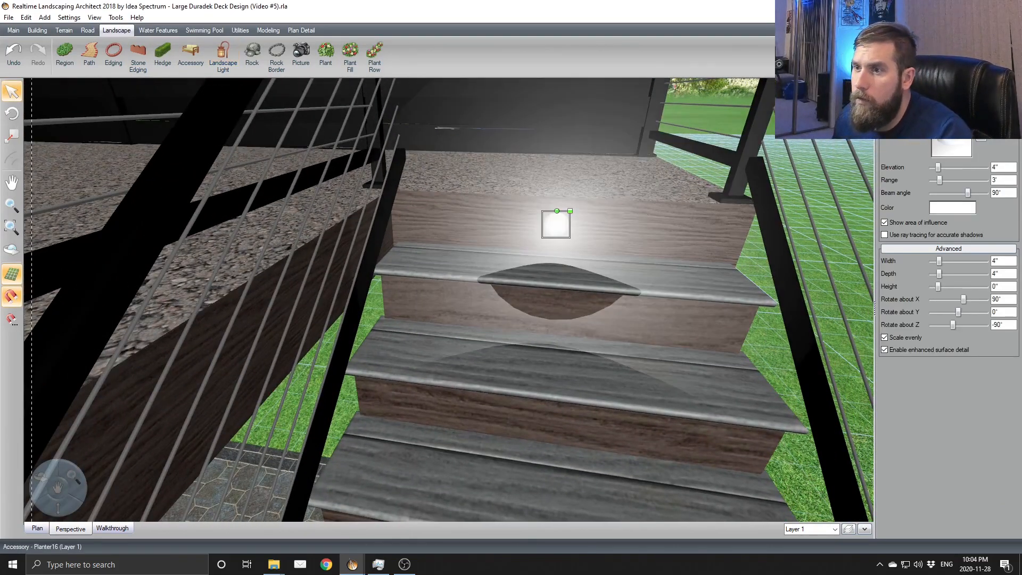
Step: Turn off snapping and hide the new step light's area of influence
left_click(18, 294)
mouse_move(483, 276)
middle_mouse_down()
mouse_move(474, 266)
mouse_move(483, 265)
middle_mouse_up()
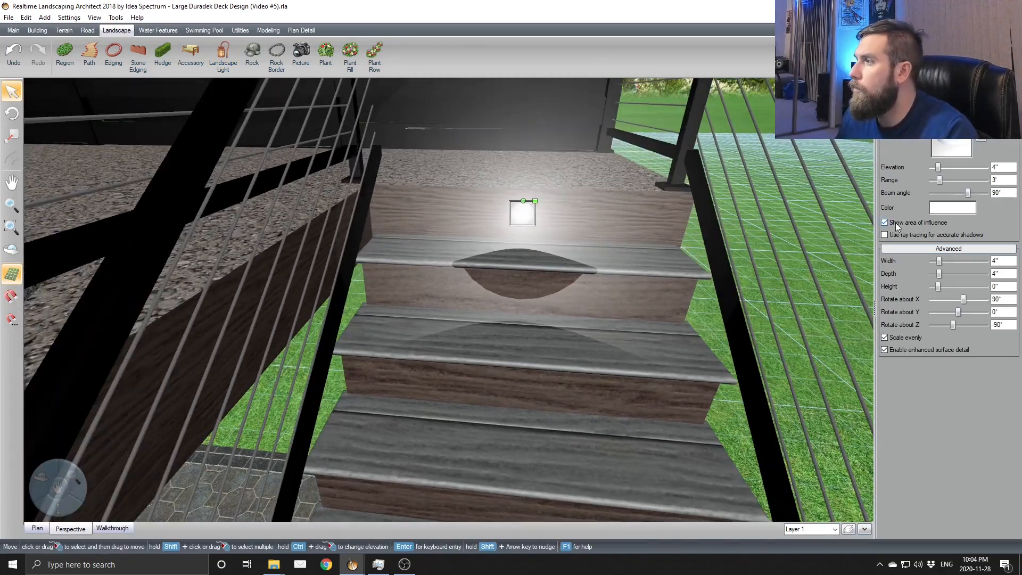
left_click(884, 222)
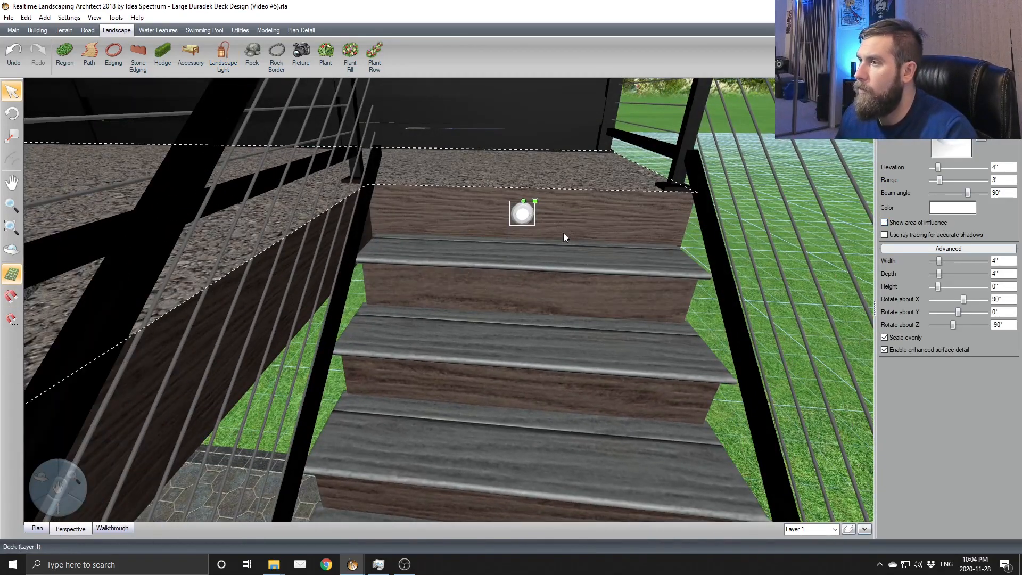
Step: Copy the step light on the top fascia and place the copy centred on the next riser down
left_click(522, 213)
key("ctrl+c")
key("ctrl+v")
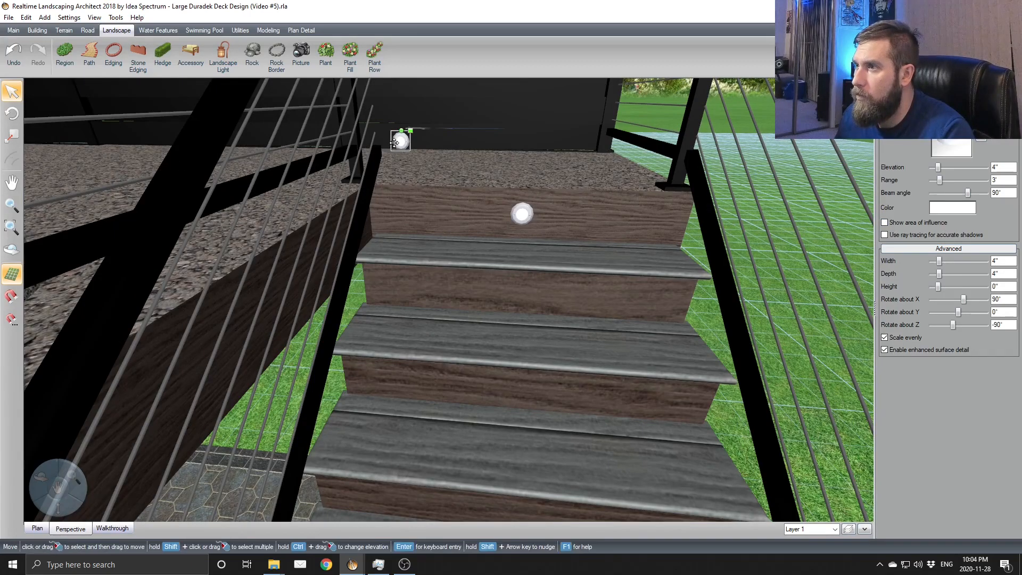
left_click_drag(402, 140, 530, 291)
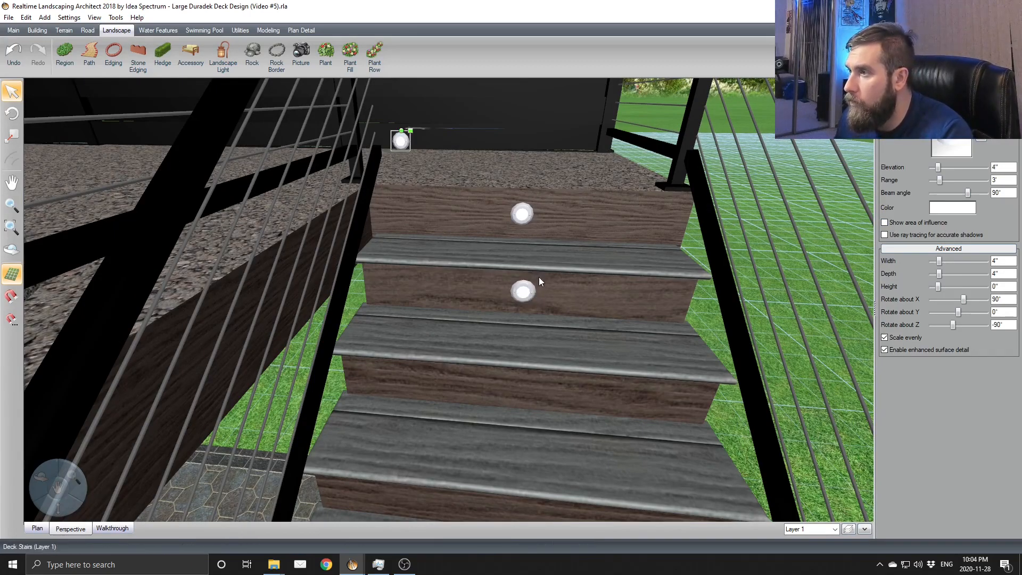
Step: Place copies of the step light on the third, fourth and fifth risers from the top, in line with the lights above
scroll(538, 287, "down", 2)
middle_click_drag(528, 238, 456, 142)
left_click_drag(409, 91, 503, 218)
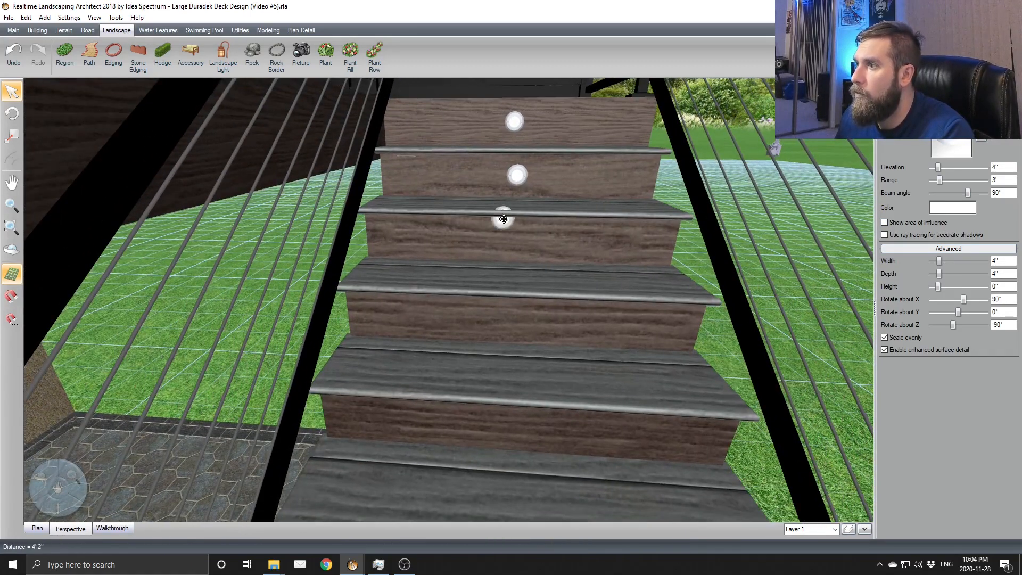
left_click_drag(411, 93, 477, 250)
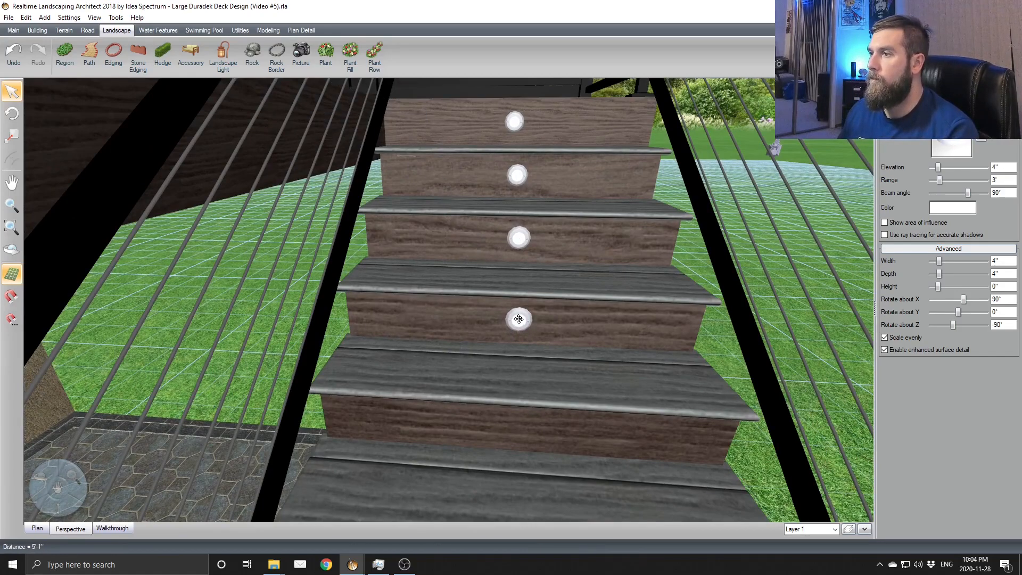
left_click_drag(399, 107, 428, 196)
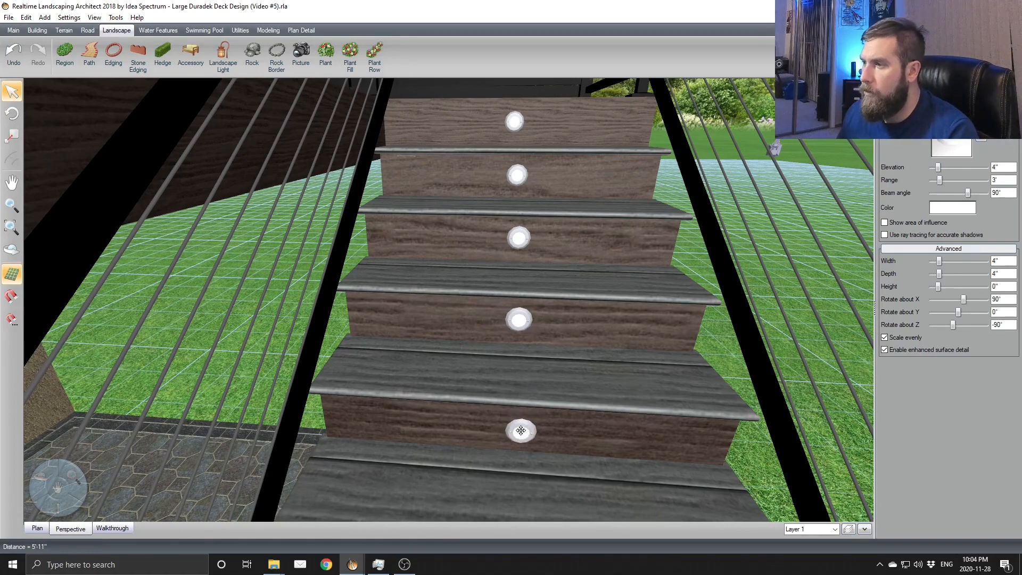
left_click_drag(520, 427, 521, 428)
Step: Place a copy of the step light centred on the sixth riser from the top
scroll(524, 298, "down", 3)
middle_click_drag(524, 295, 527, 266)
middle_click_drag(523, 228, 503, 231)
left_click_drag(417, 105, 468, 272)
scroll(478, 292, "down", 3)
middle_click_drag(478, 292, 471, 266)
scroll(478, 202, "up", 2)
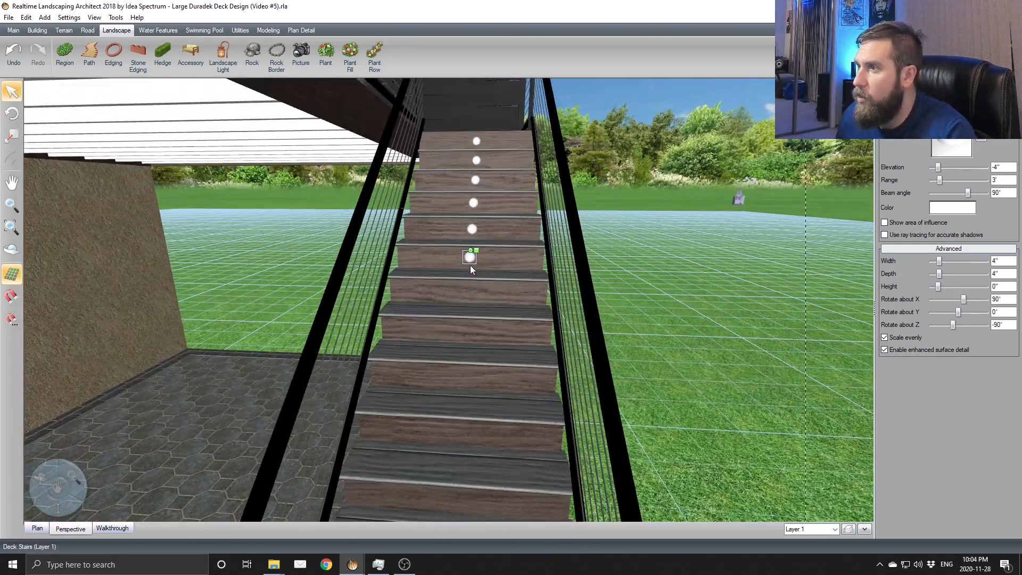
Step: Place copies of the step light on the seventh and eighth risers from the top, centred on each
left_click(444, 403)
left_click_drag(413, 443, 452, 377)
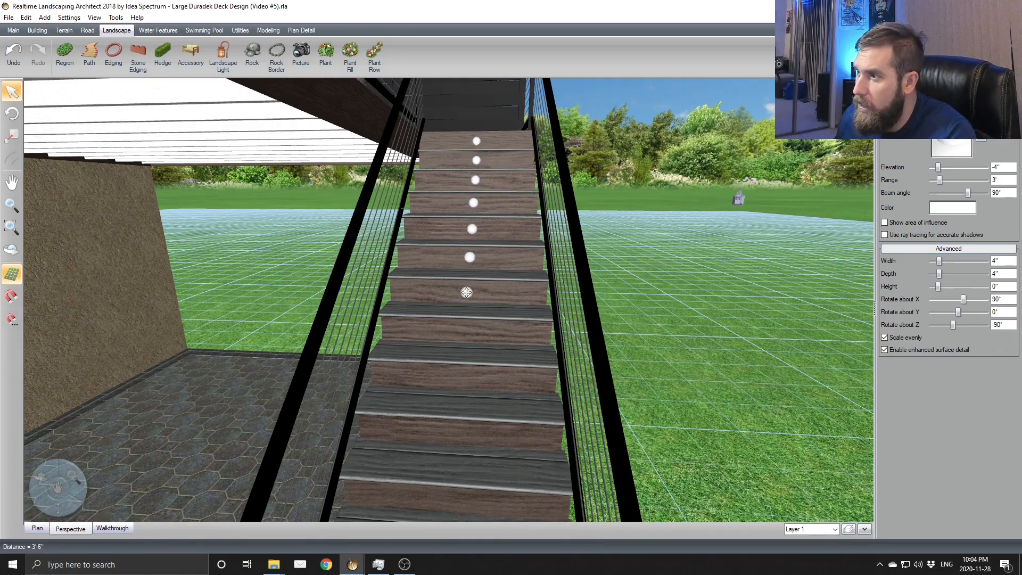
left_click_drag(468, 291, 467, 291)
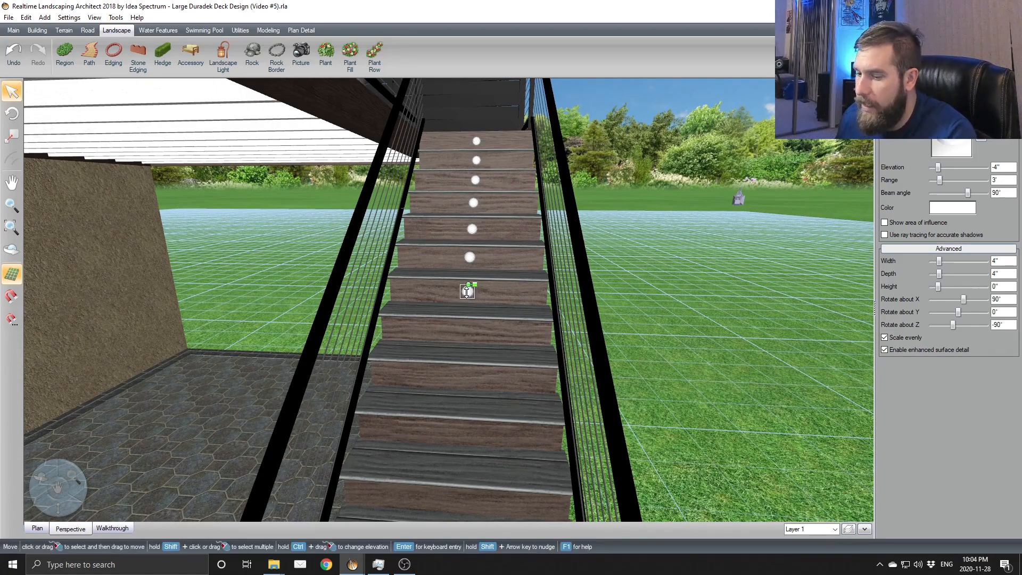
left_click_drag(404, 462, 462, 351)
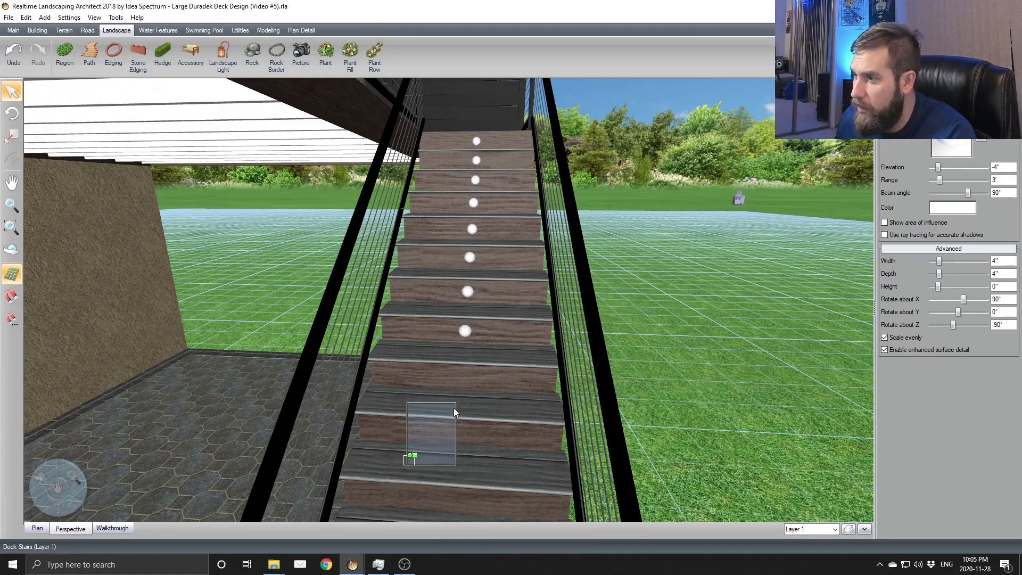
Step: Add copies of the step light to the ninth and tenth risers from the top, aligned with the row
left_click_drag(456, 404, 451, 408)
left_click(409, 460)
left_click(409, 460)
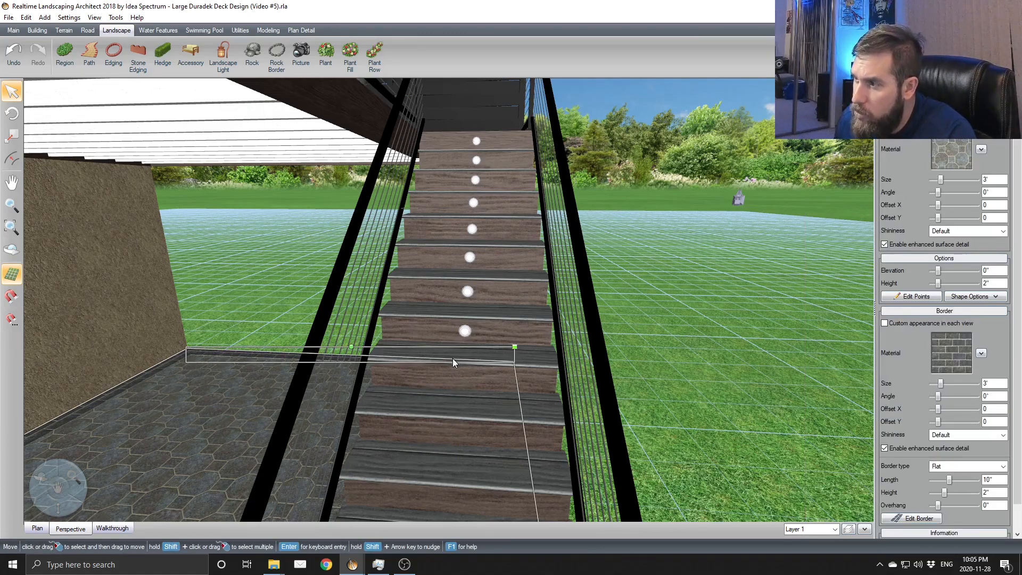
left_click(464, 330)
left_click_drag(407, 486, 445, 445)
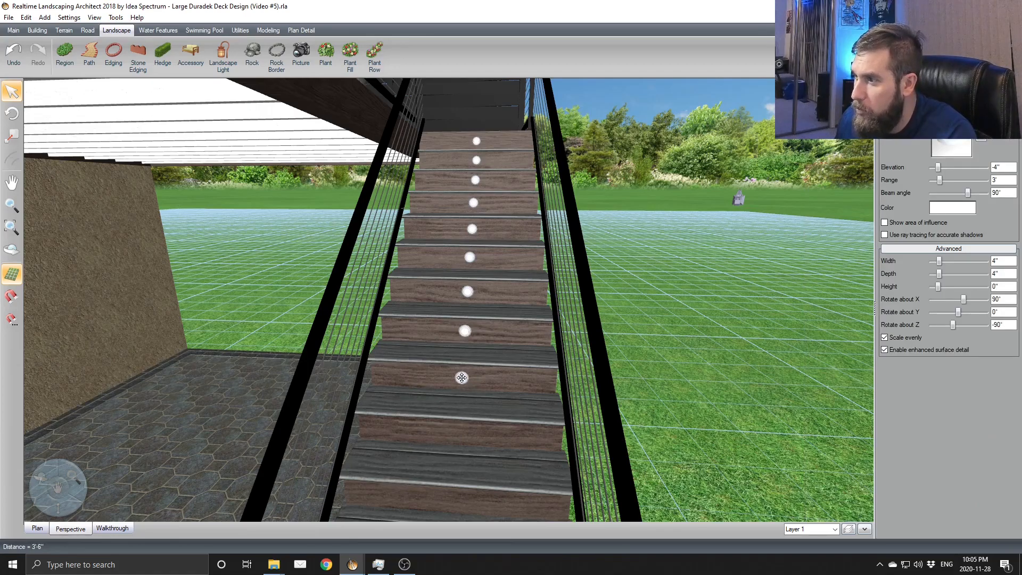
key("ctrl+v")
left_click_drag(404, 483, 455, 436)
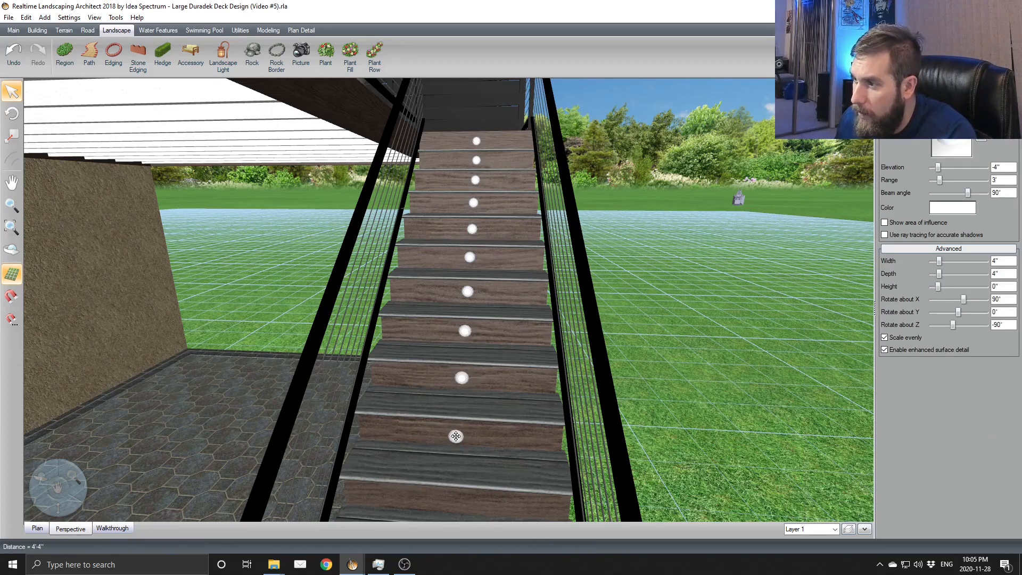
Step: Raise the tenth riser's light to an elevation of -4" and place an aligned copy on the eleventh riser
scroll(468, 433, "up", 3)
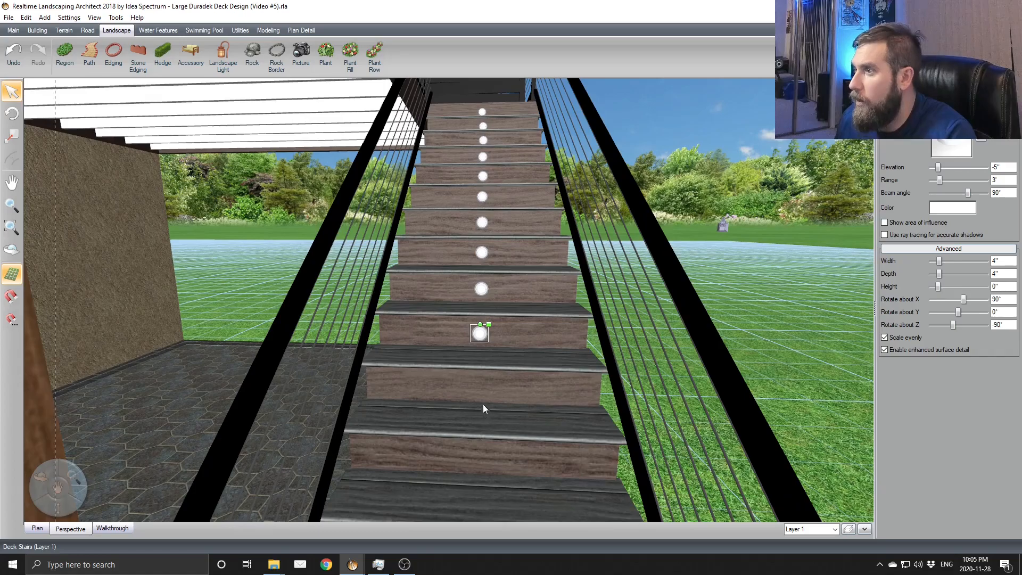
scroll(486, 370, "up", 2)
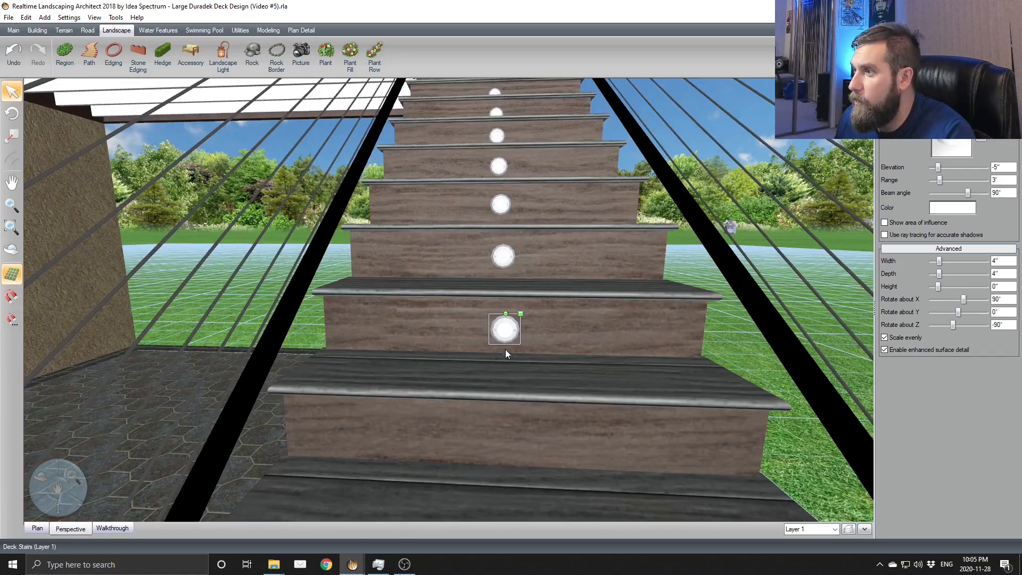
left_click_drag(505, 329, 513, 324)
key("ctrl+v")
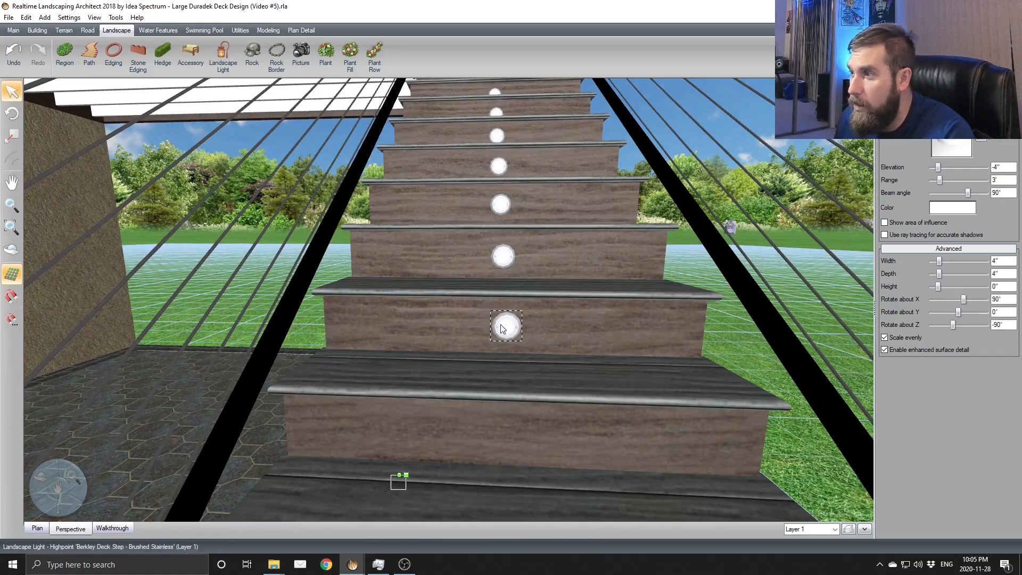
left_click_drag(402, 482, 507, 426)
scroll(507, 425, "down", 4)
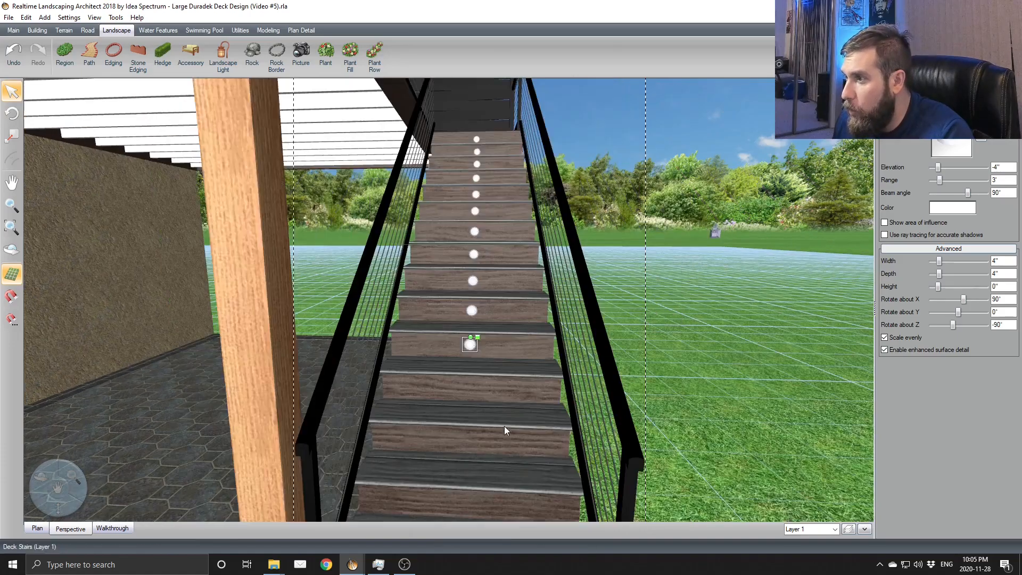
scroll(507, 426, "up", 2)
left_click_drag(483, 357, 490, 359)
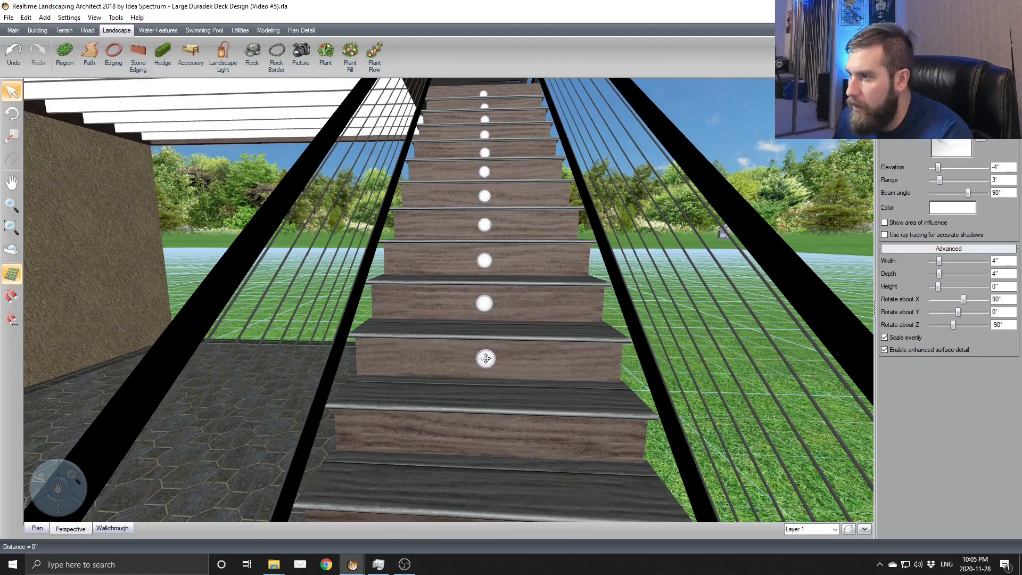
Step: Place a copy of the step light on the twelfth riser from the top and centre it
scroll(491, 382, "down", 3)
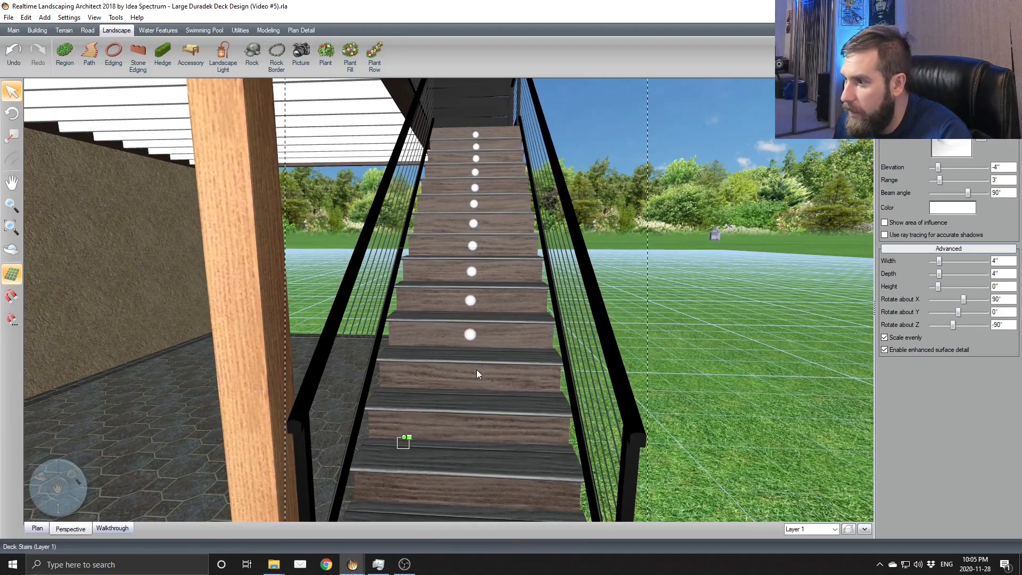
middle_click_drag(477, 369, 464, 340)
left_click_drag(391, 408, 441, 349)
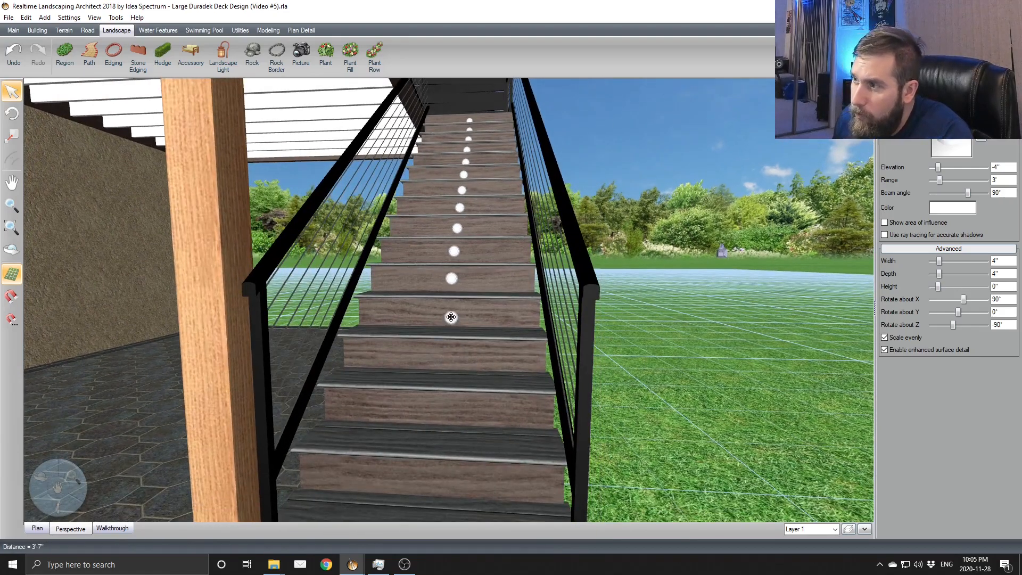
left_click_drag(448, 312, 448, 305)
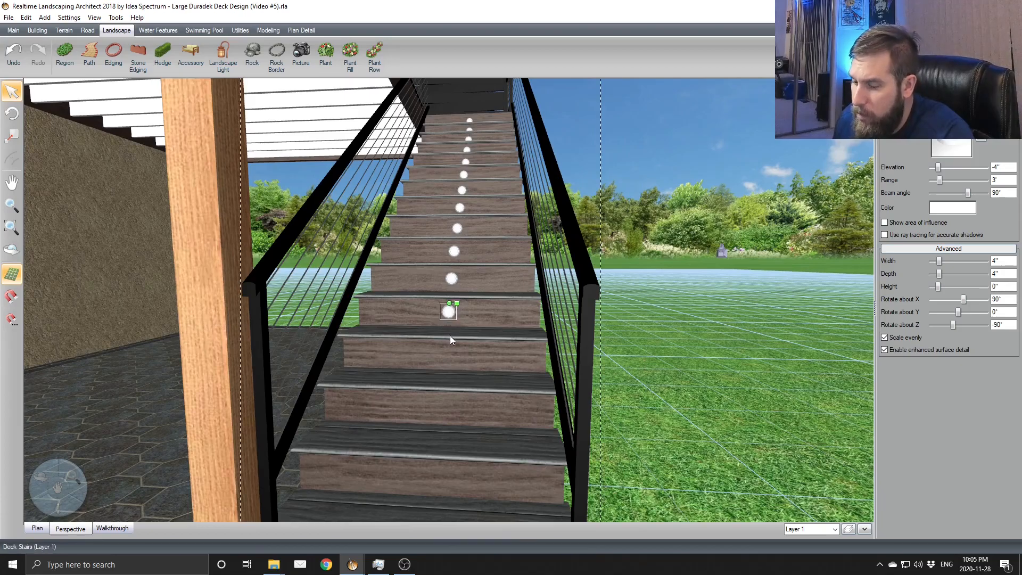
Step: Place copies of the step light on the two risers directly above the bottom one, lining them up with the row
middle_click_drag(463, 349, 445, 392)
left_click_drag(415, 394, 474, 349)
left_click_drag(493, 304, 494, 304)
left_click_drag(408, 405, 420, 406)
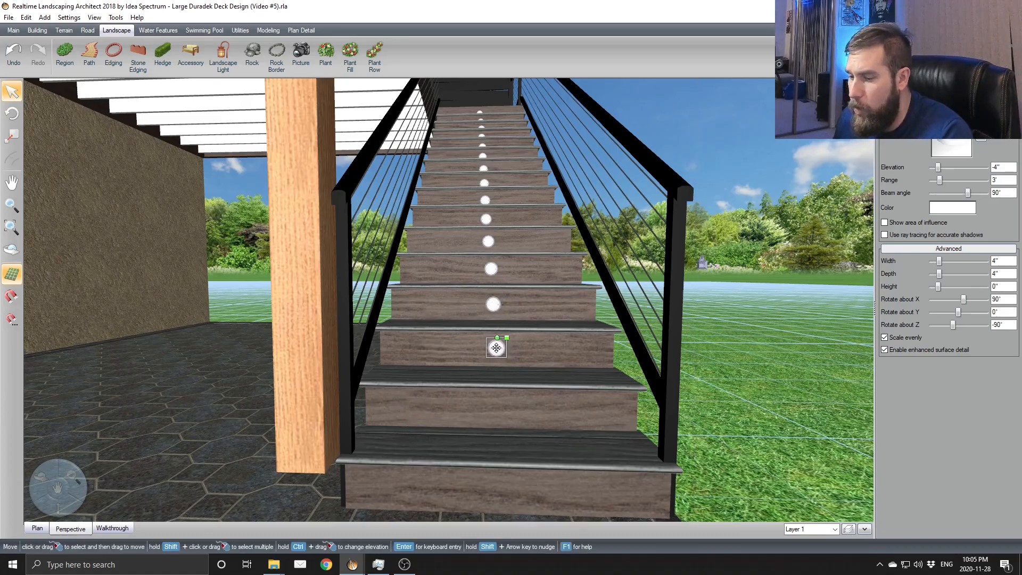
left_click_drag(399, 413, 490, 407)
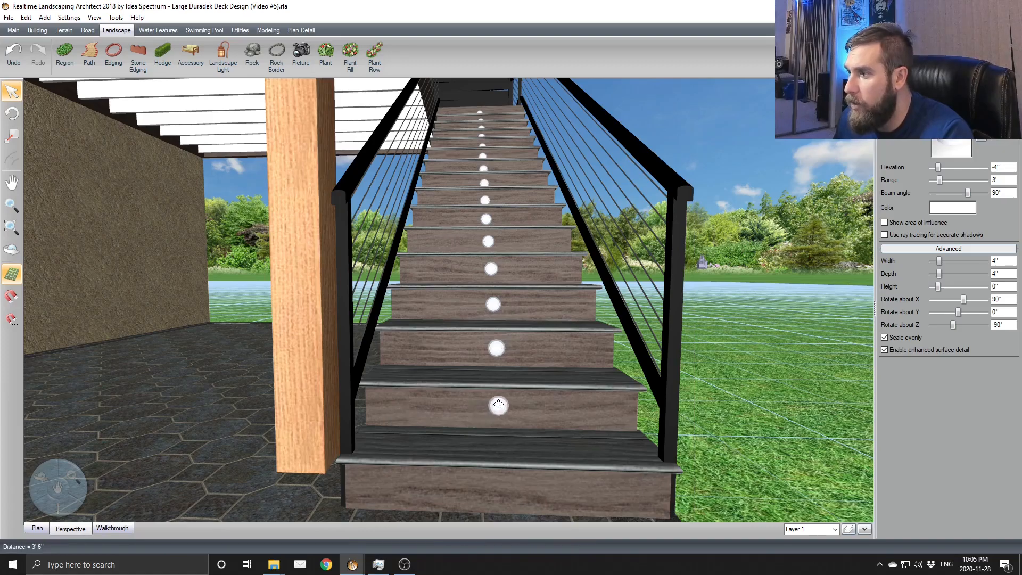
Step: Place a last copy of the step light centred on the bottom riser
key("ctrl+v")
scroll(476, 446, "down", 3)
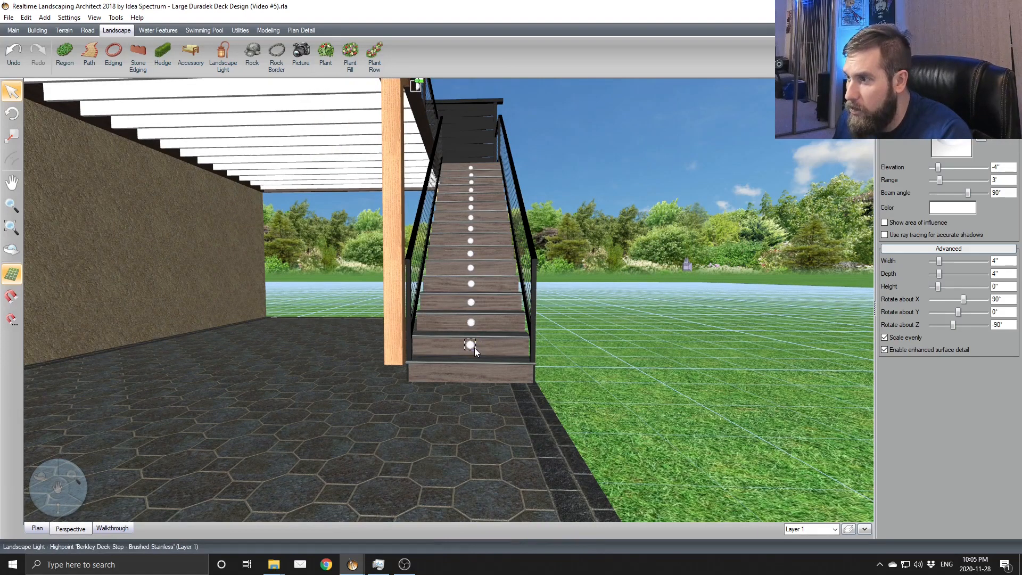
left_click_drag(424, 137, 471, 372)
Step: Inspect the row of stair lights and the underside of the deck and pergola from the patio
scroll(471, 372, "down", 5)
middle_click_drag(420, 374, 265, 246)
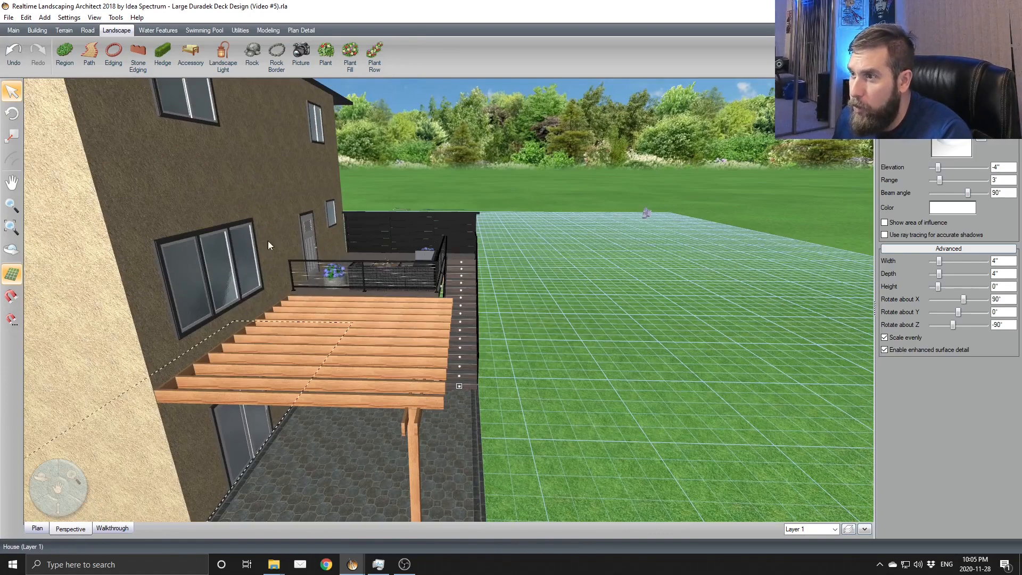
middle_click_drag(239, 306, 304, 335)
scroll(287, 338, "up", 4)
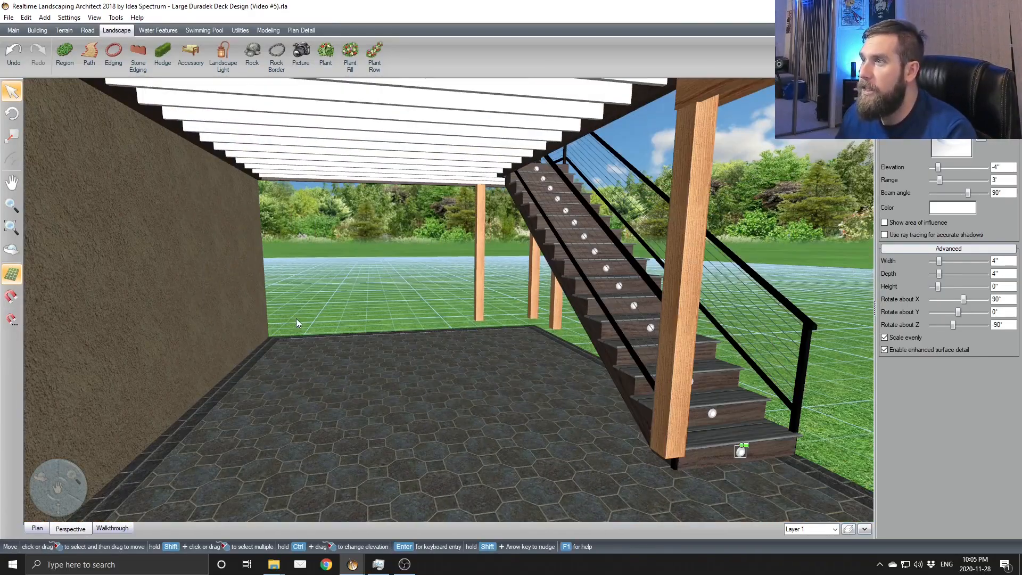
left_click(333, 154)
middle_click_drag(420, 128, 432, 128)
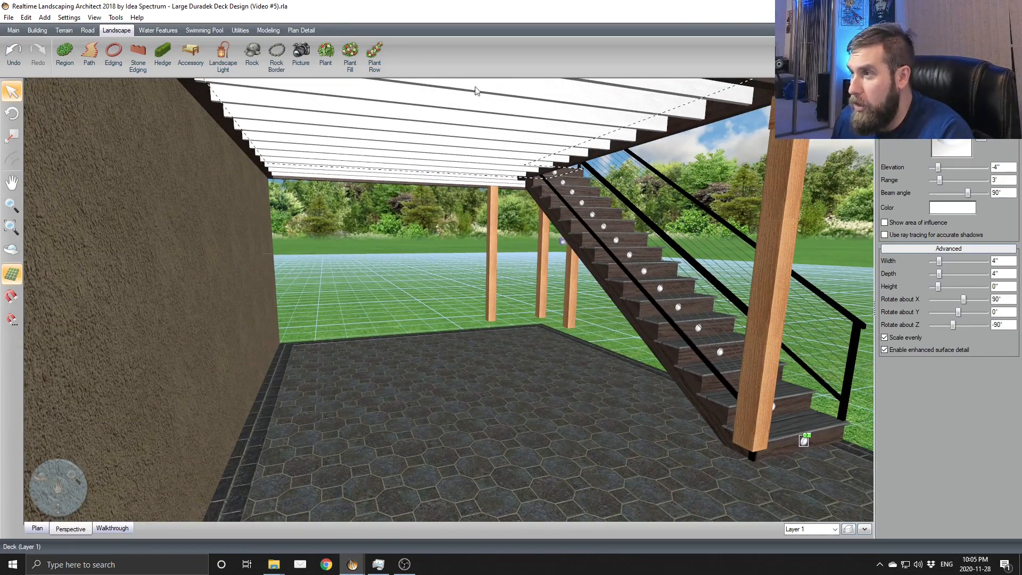
scroll(471, 239, "up", 1)
middle_click_drag(489, 248, 475, 268)
scroll(516, 260, "up", 2)
scroll(475, 268, "down", 1)
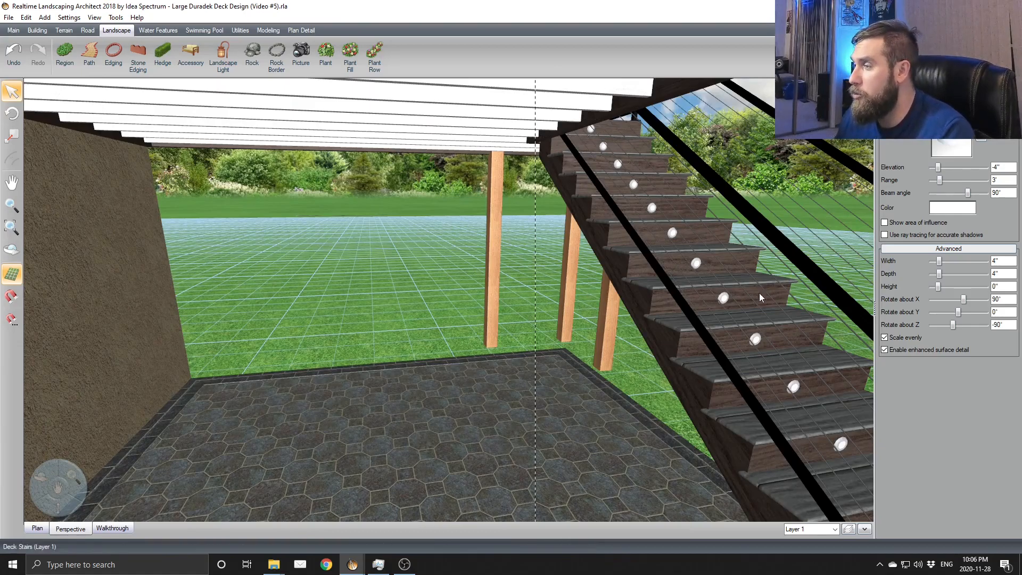
scroll(467, 281, "down", 2)
middle_click_drag(447, 280, 442, 267)
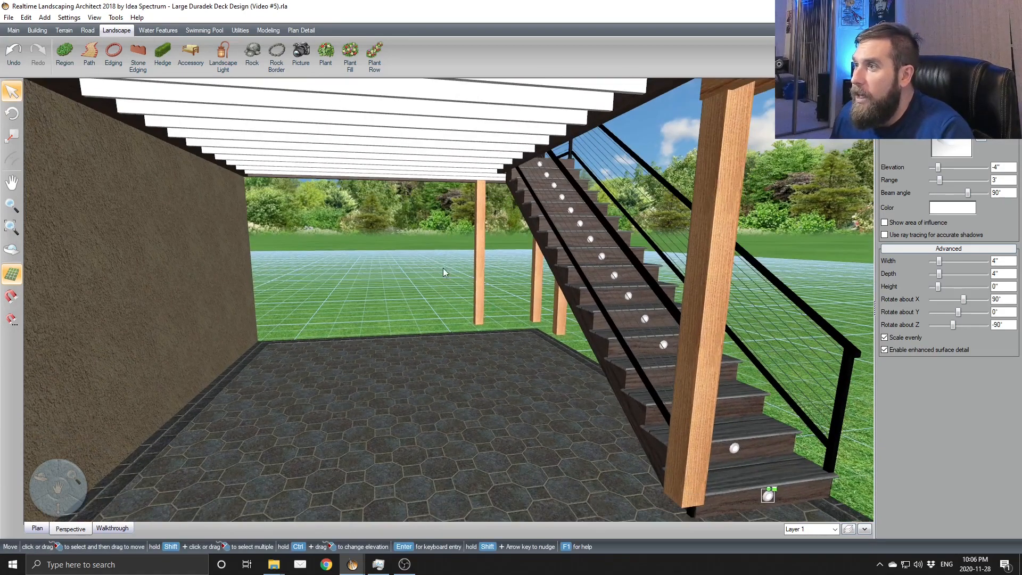
scroll(395, 213, "down", 1)
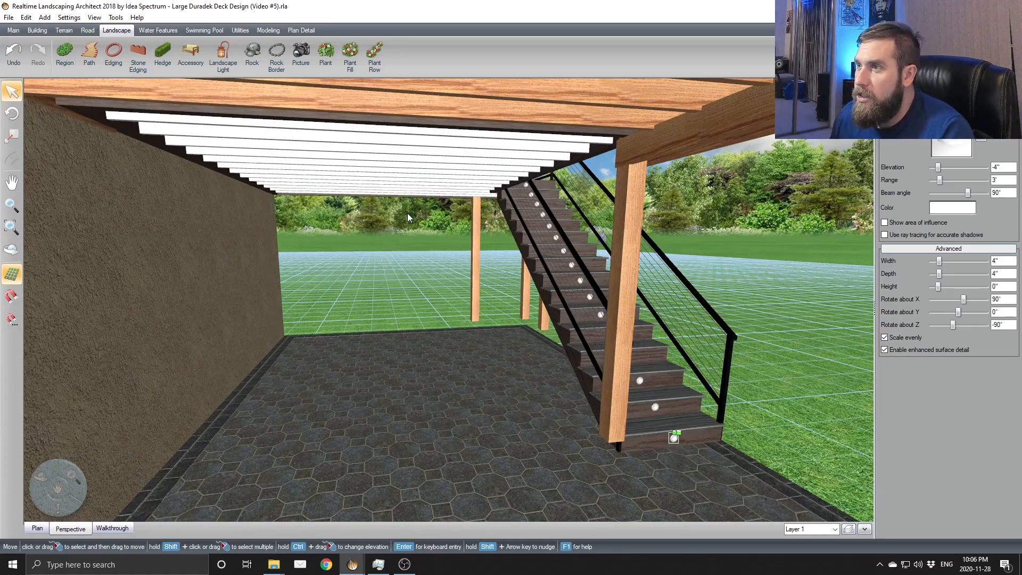
middle_click_drag(396, 197, 315, 187)
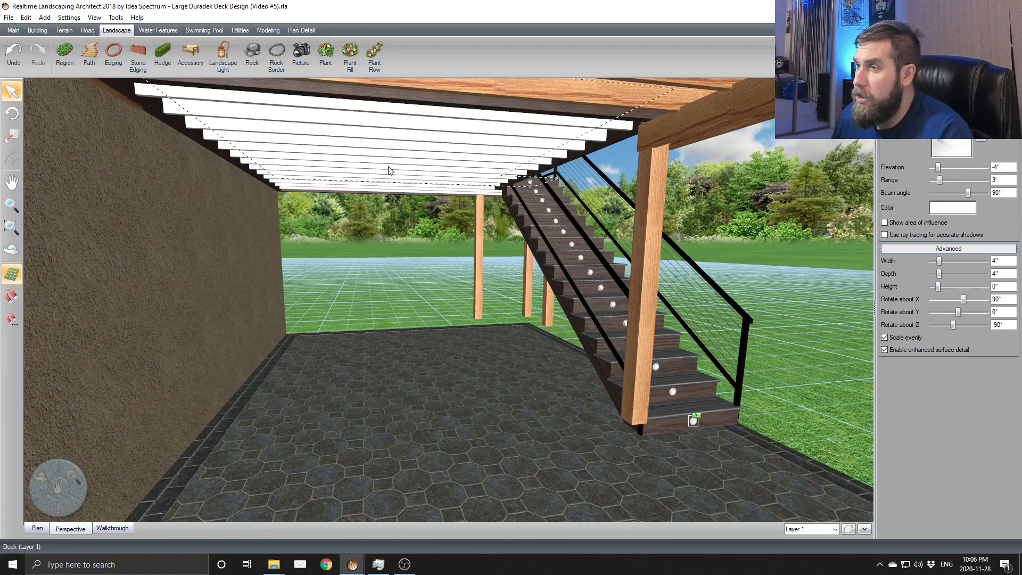
middle_click_drag(441, 132, 337, 207)
scroll(317, 216, "down", 3)
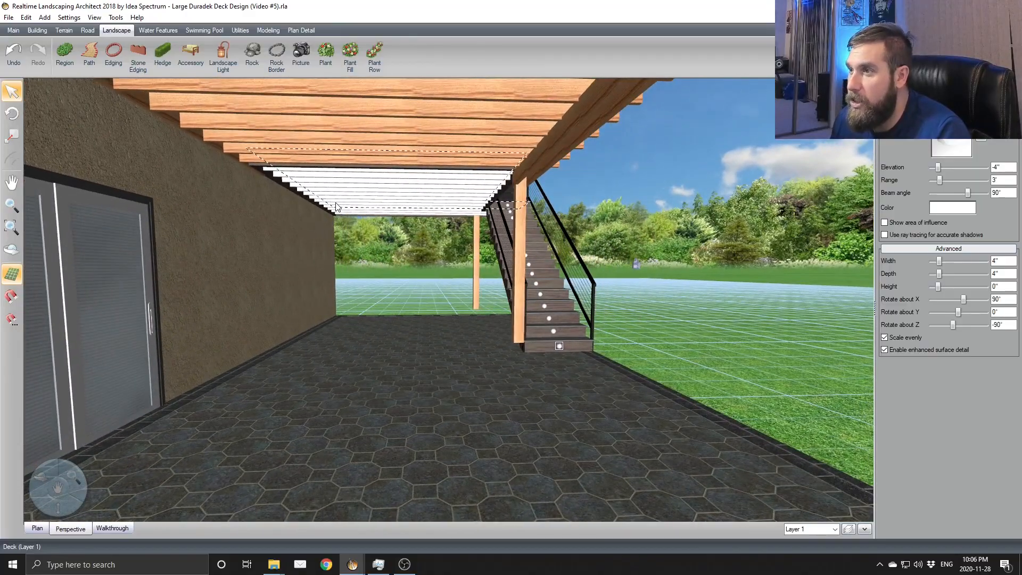
Step: Examine the deck, pergola and staircase from the far side of the house and from above
scroll(406, 208, "down", 4)
middle_click_drag(406, 207, 370, 218)
middle_click_drag(463, 205, 500, 282)
scroll(416, 213, "up", 4)
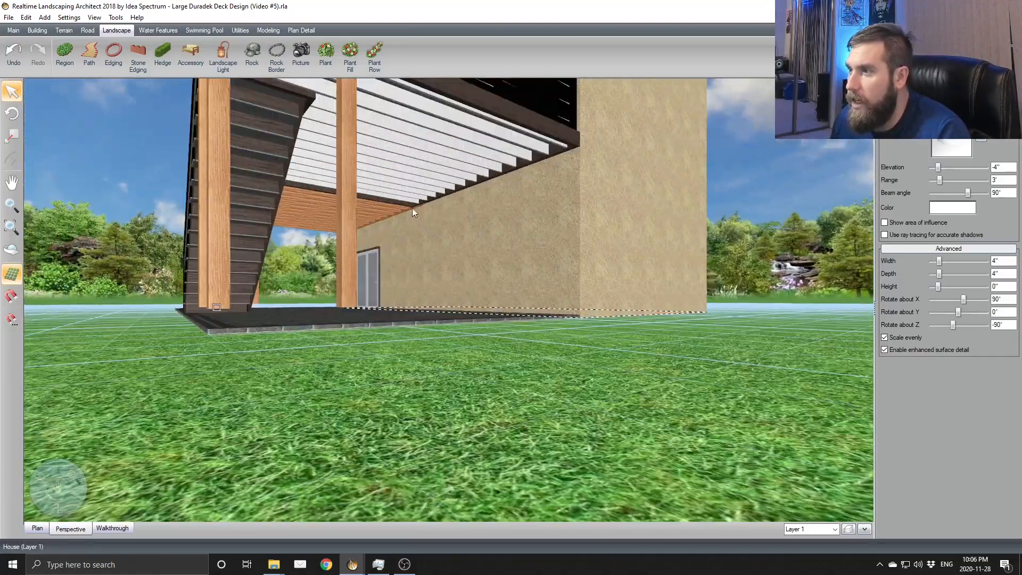
middle_click_drag(405, 158, 402, 167)
middle_click_drag(341, 154, 432, 241)
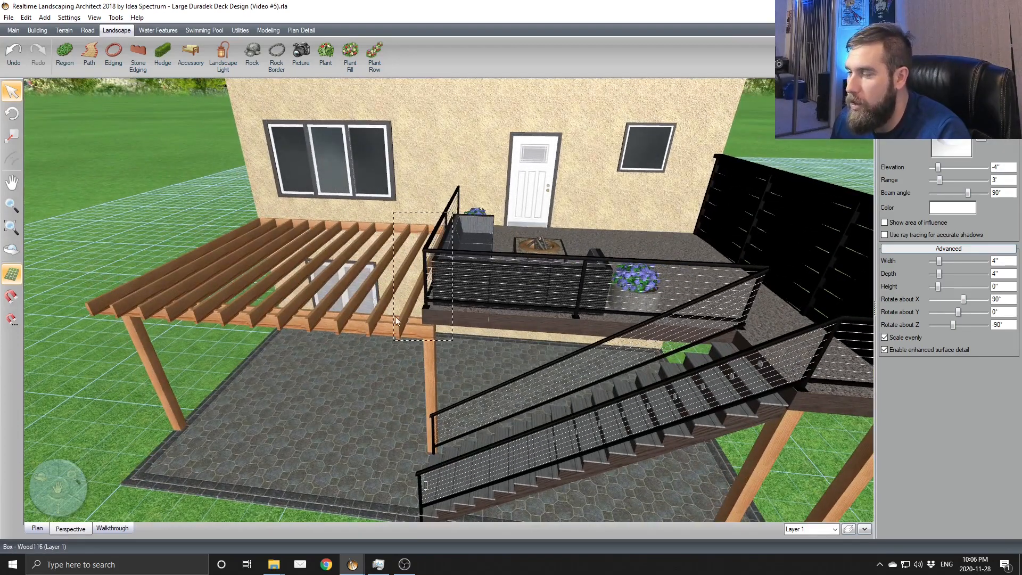
scroll(331, 388, "down", 4)
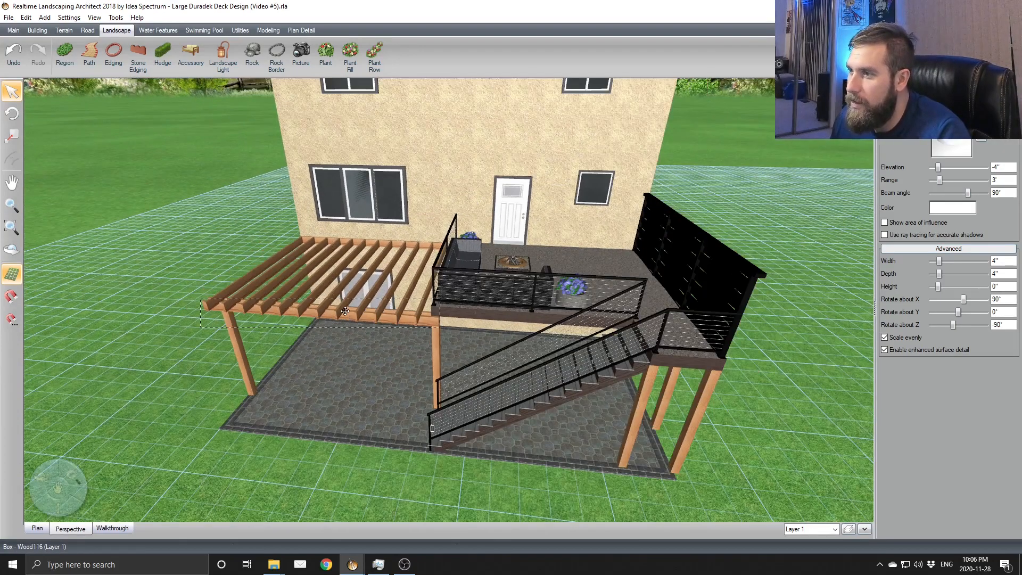
Step: Delete the 17' dimension and both 14' dimensions from the plan
left_click(341, 335)
scroll(337, 337, "up", 3)
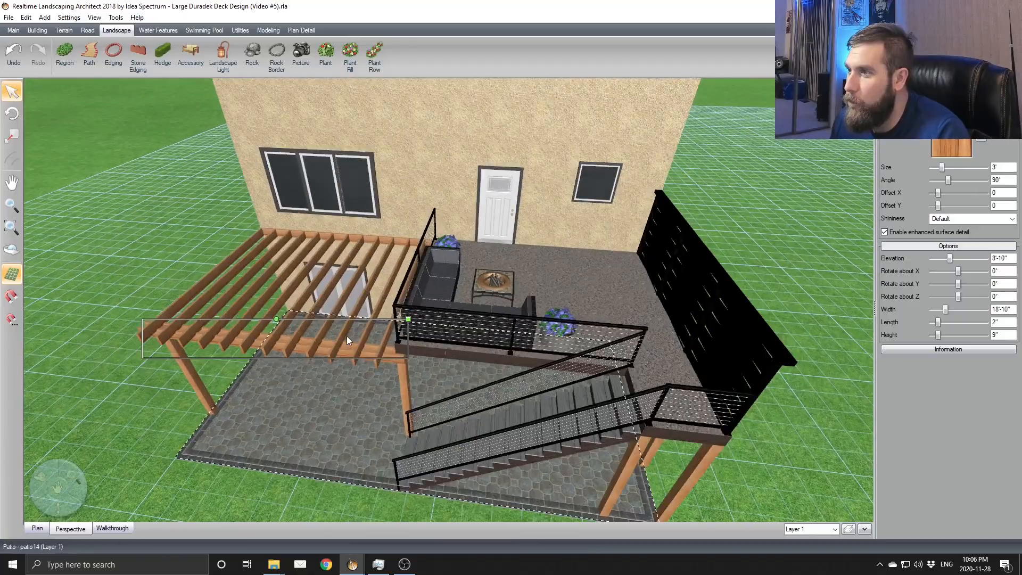
middle_click_drag(424, 298, 490, 263)
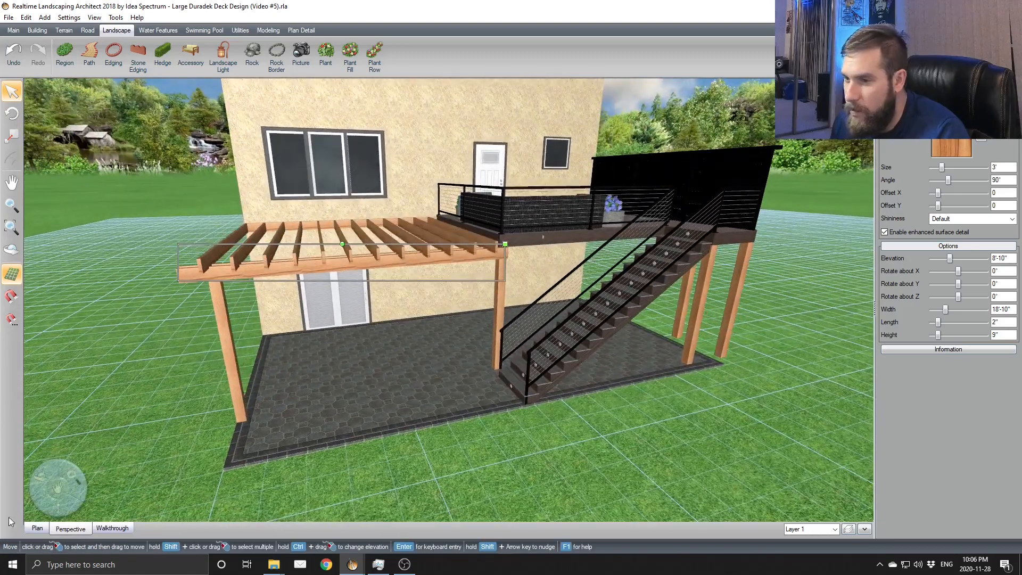
left_click(37, 529)
left_click(423, 383)
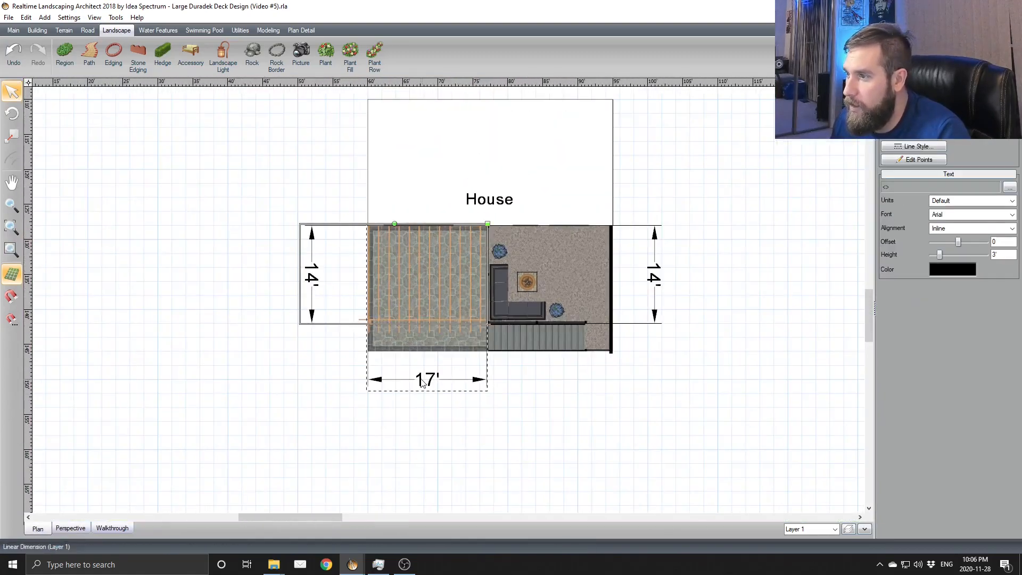
left_click(422, 381, "shift")
left_click(662, 279, "shift")
right_click(659, 276)
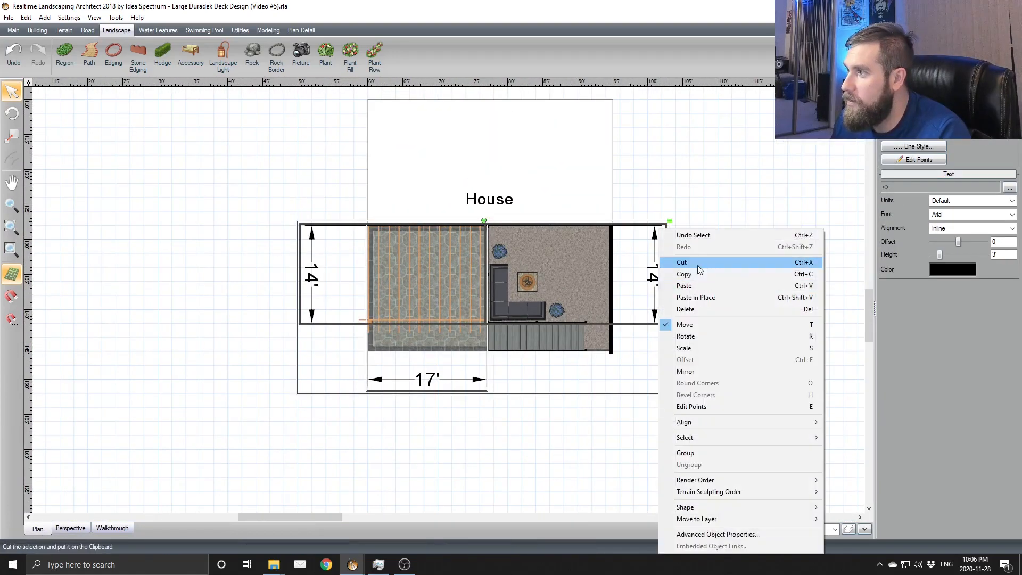
left_click(700, 306)
middle_click_drag(649, 232, 653, 295)
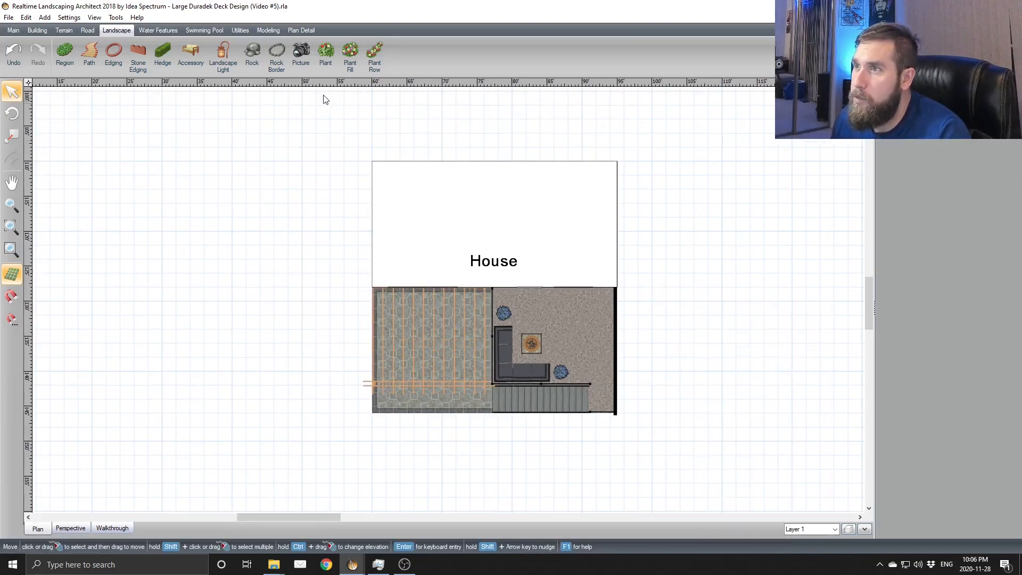
left_click(196, 32)
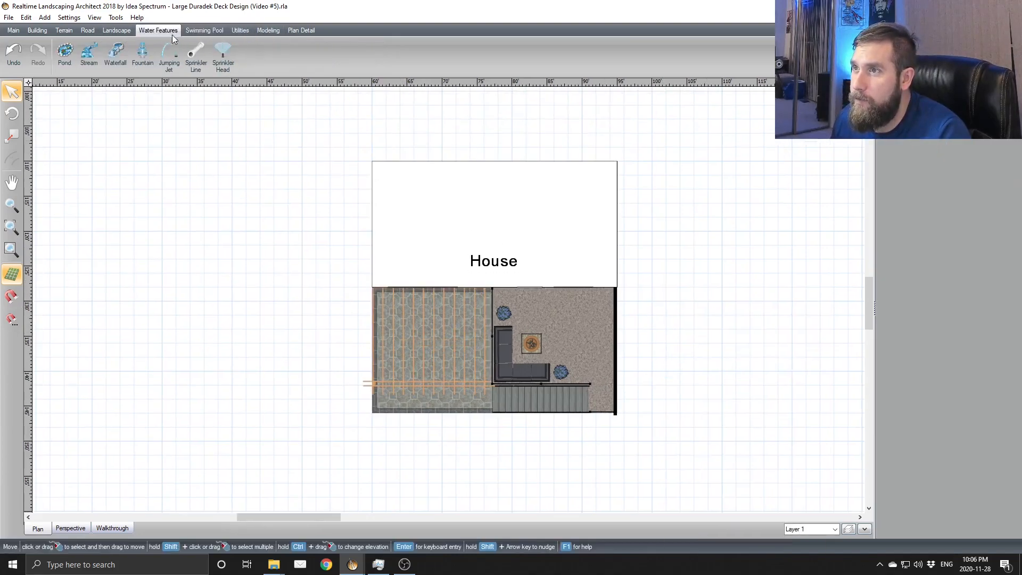
left_click(37, 31)
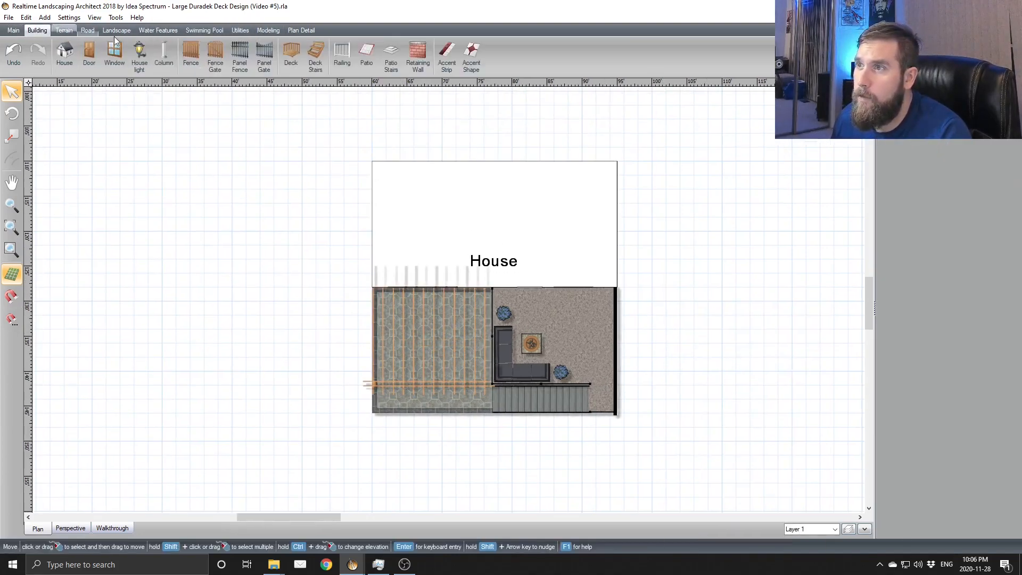
left_click(261, 69)
left_click(211, 65)
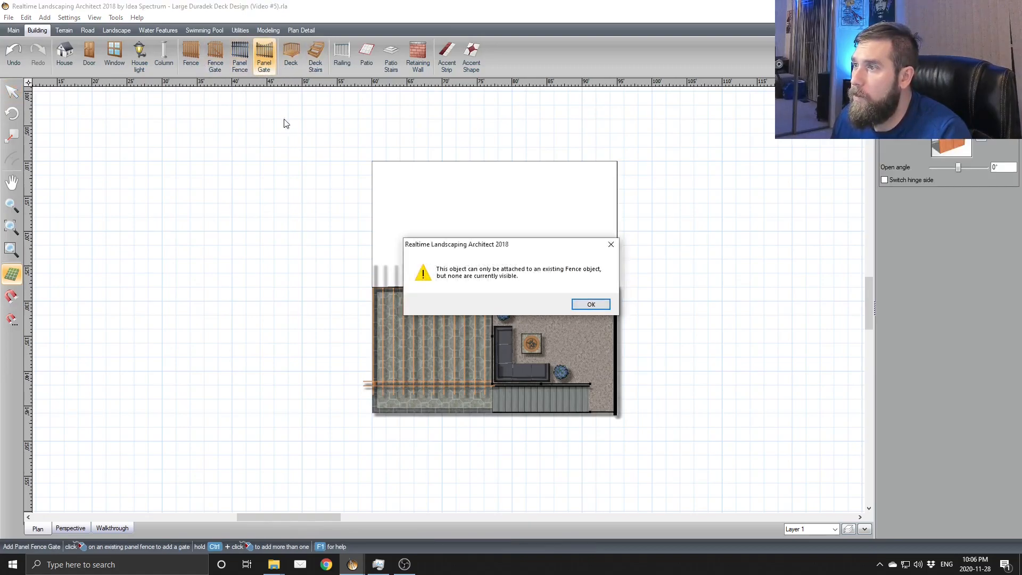
left_click(586, 305)
Step: Start a new fence and choose a solid wooden board style from the fence style library
left_click(193, 60)
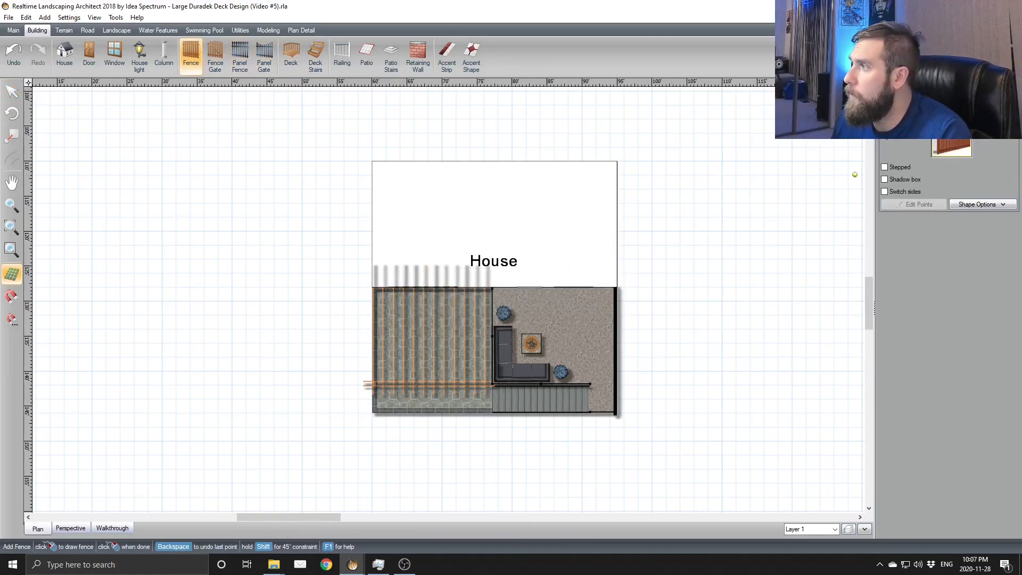
left_click(956, 133)
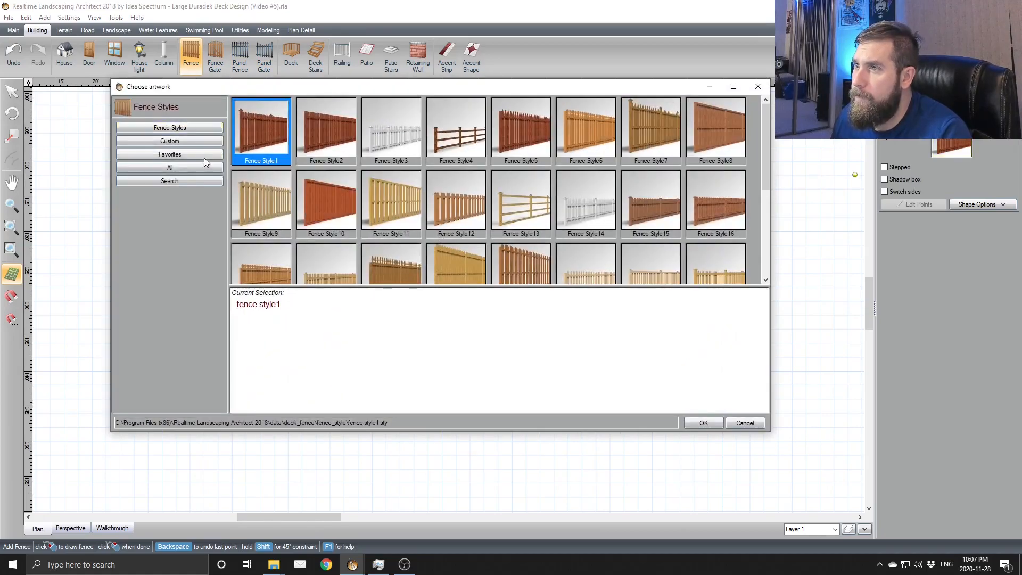
left_click(204, 156)
left_click(196, 128)
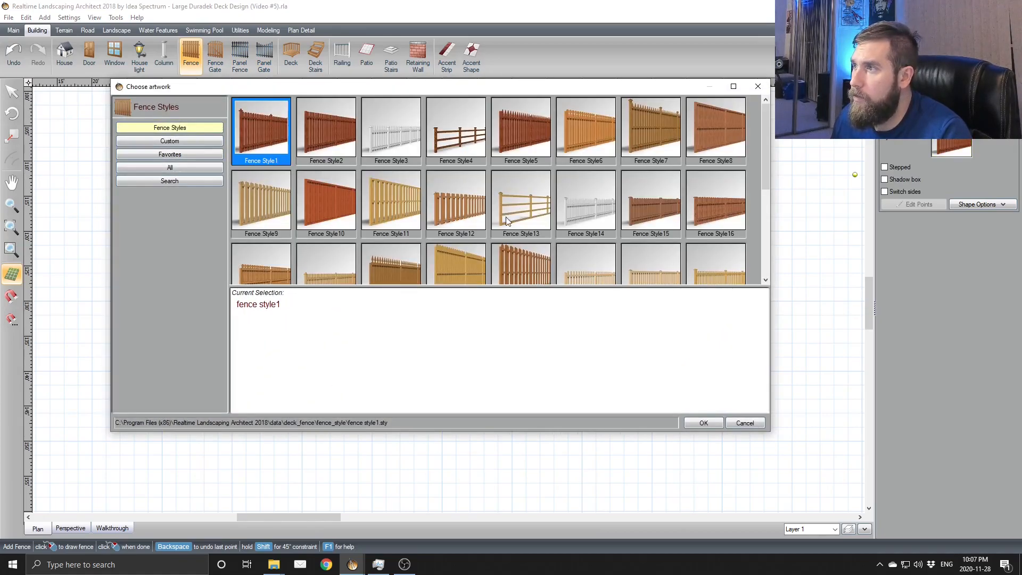
scroll(512, 212, "down", 3)
double_click(331, 145)
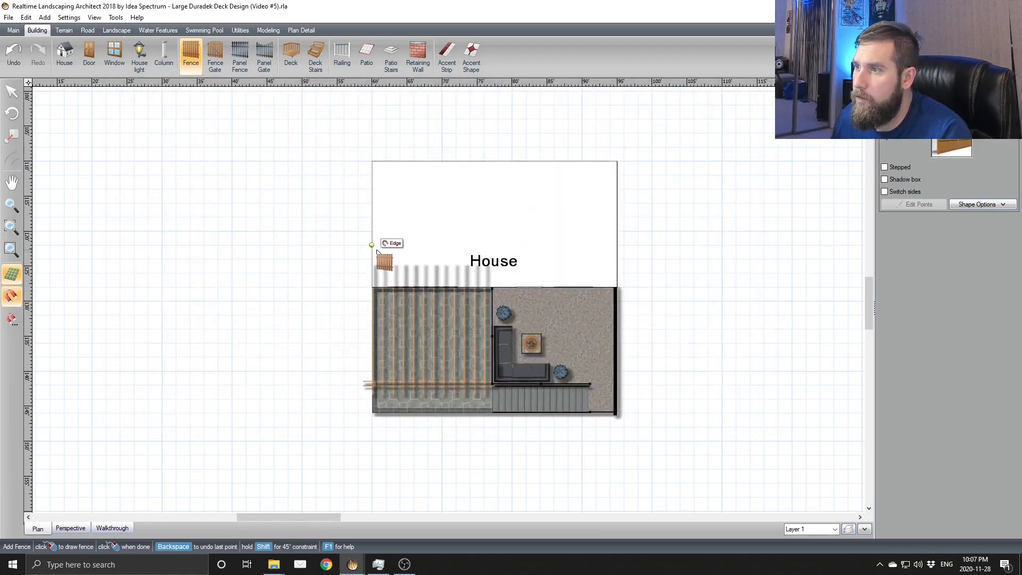
Step: Draw a fence about 165' long around the backyard, running from one side wall of the house to the other
left_click(329, 253)
middle_click_drag(333, 398, 348, 200)
left_click(357, 391)
scroll(681, 403, "down", 1)
middle_click_drag(681, 404, 535, 421)
left_click(563, 410)
middle_click_drag(565, 181, 560, 352)
scroll(558, 349, "up", 1)
left_click(559, 232)
left_click(502, 232)
right_click(502, 232)
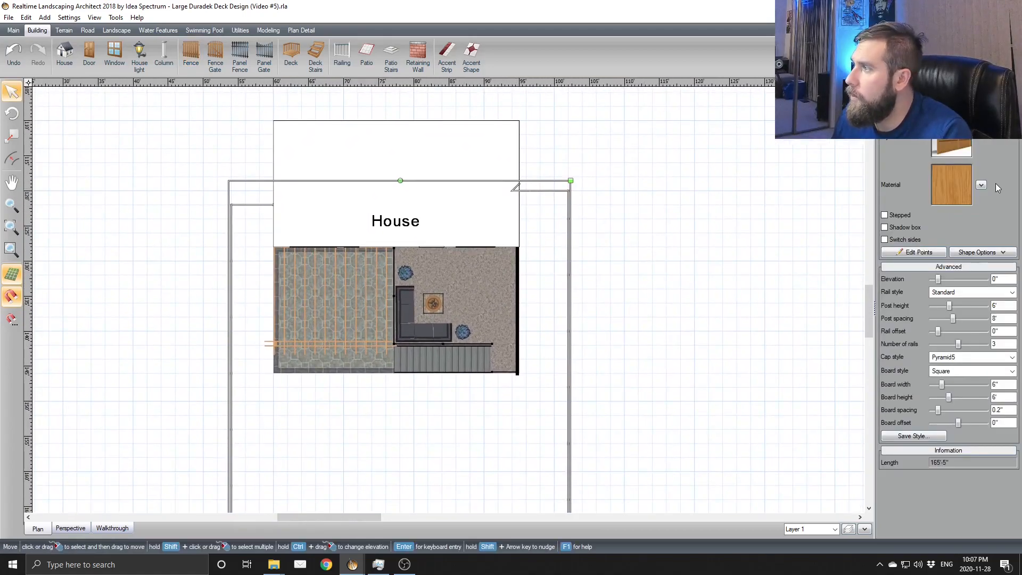
Step: Change the fence material to a reddish-orange wood and show the yard in perspective
left_click(981, 184)
left_click(961, 198)
scroll(470, 205, "down", 5)
scroll(470, 206, "up", 2)
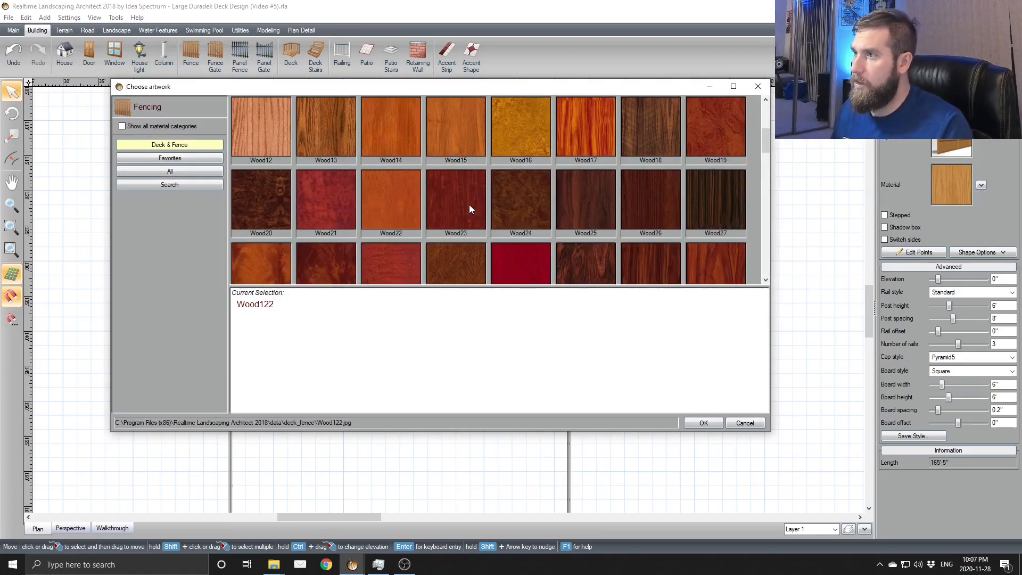
double_click(429, 159)
left_click(70, 528)
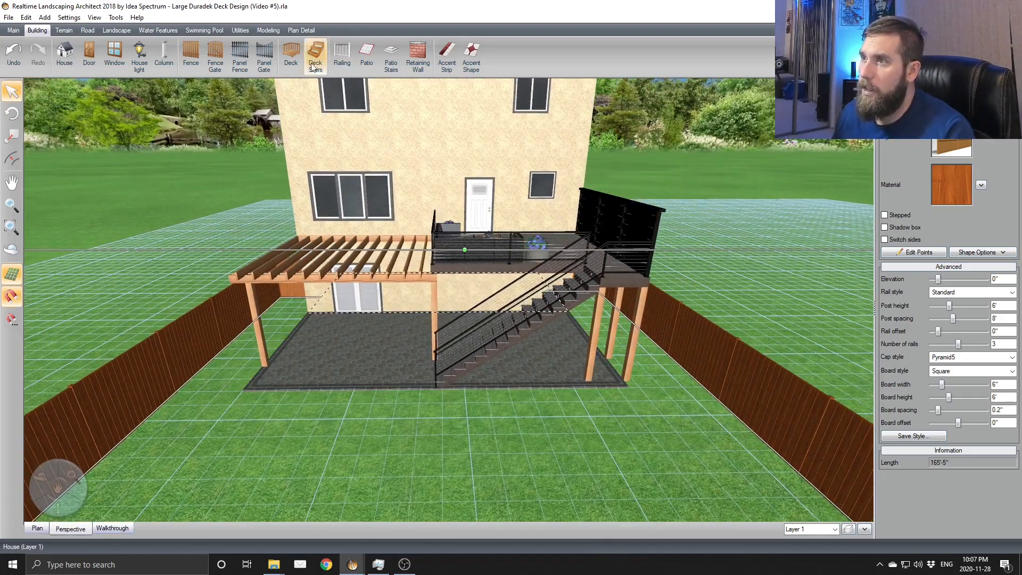
Step: Add the Patio Set8 dining table and chairs from the favourite accessories at the deck area
right_click_drag(239, 379, 383, 314)
scroll(383, 314, "up", 3)
right_click_drag(440, 285, 394, 290)
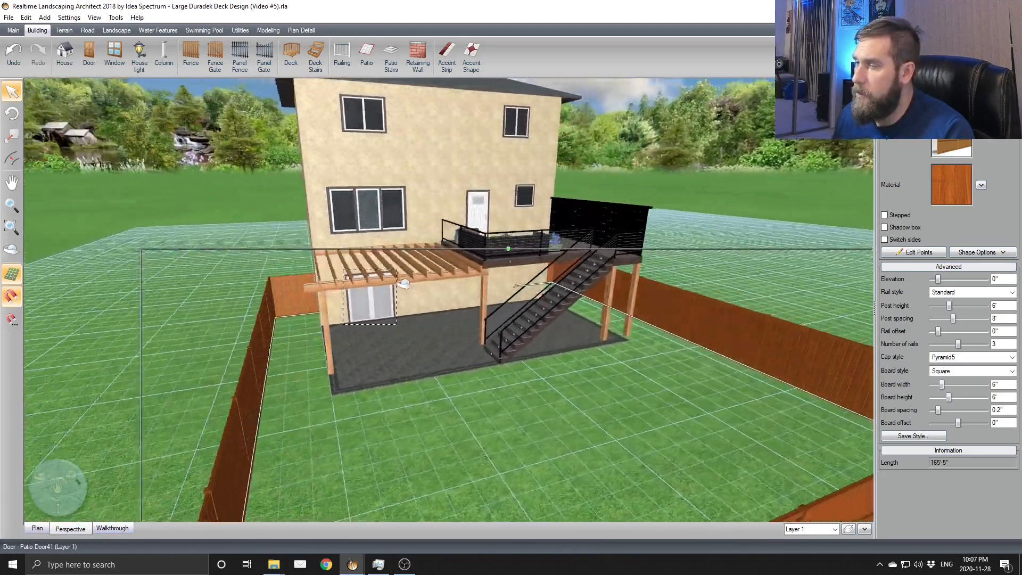
scroll(394, 290, "up", 2)
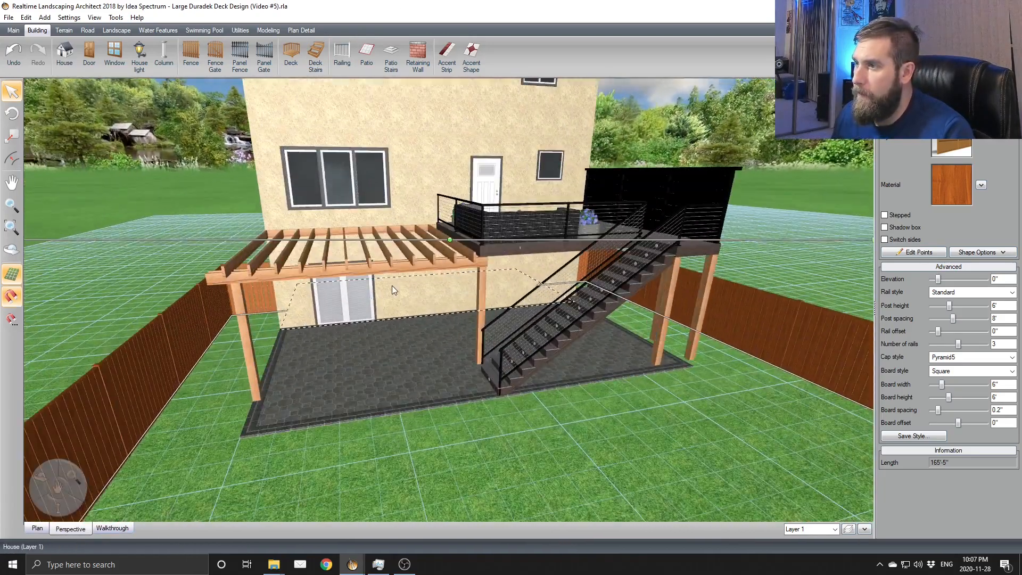
left_click(117, 31)
left_click(190, 54)
left_click(981, 142)
scroll(364, 239, "down", 1)
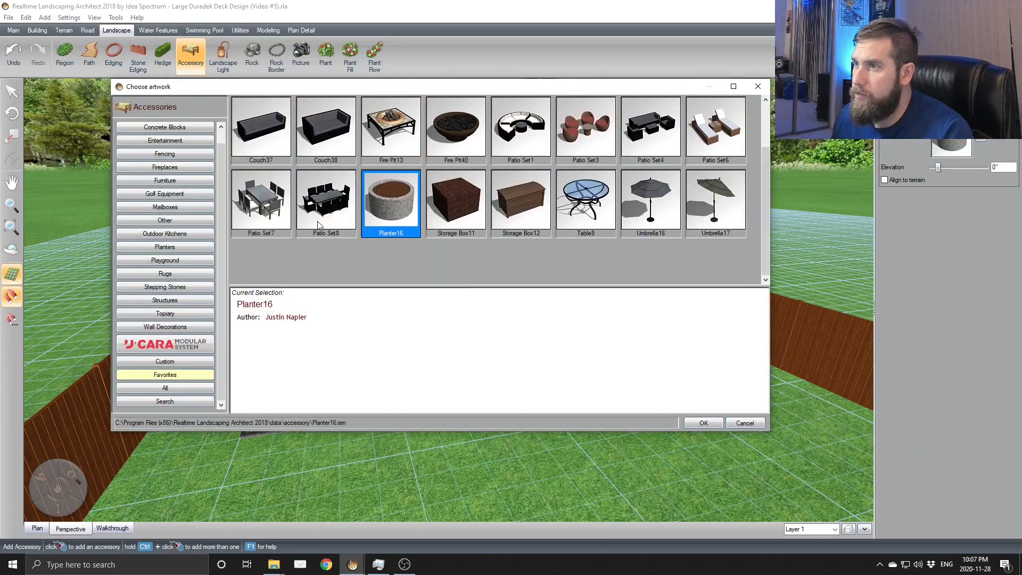
double_click(330, 213)
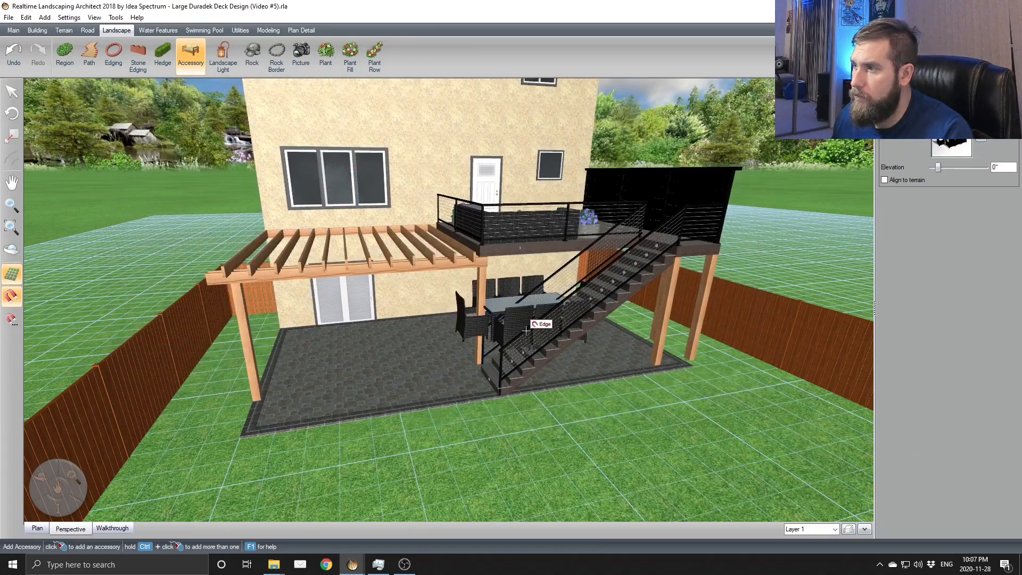
scroll(524, 341, "up", 2)
left_click(538, 346)
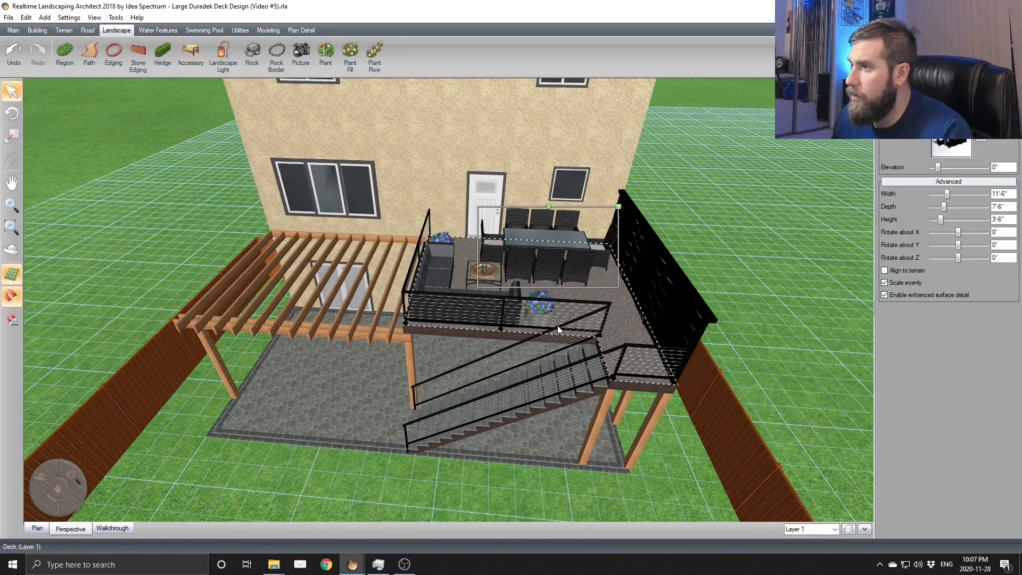
Step: Lower the dining set from the deck onto the patio below by setting its elevation to -10'-5"
left_click(931, 167)
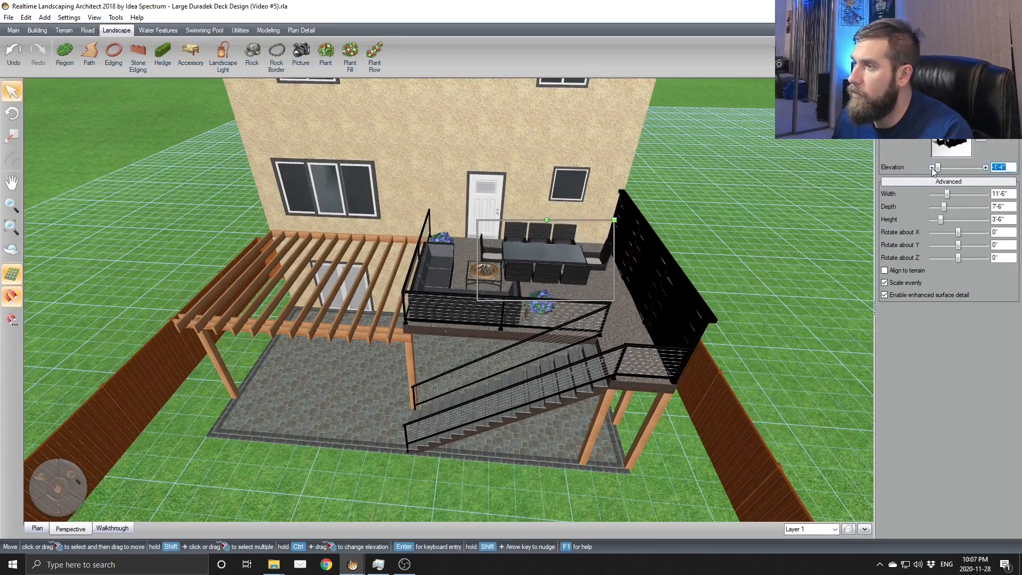
left_click_drag(931, 167, 931, 167)
middle_click_drag(843, 212, 770, 221)
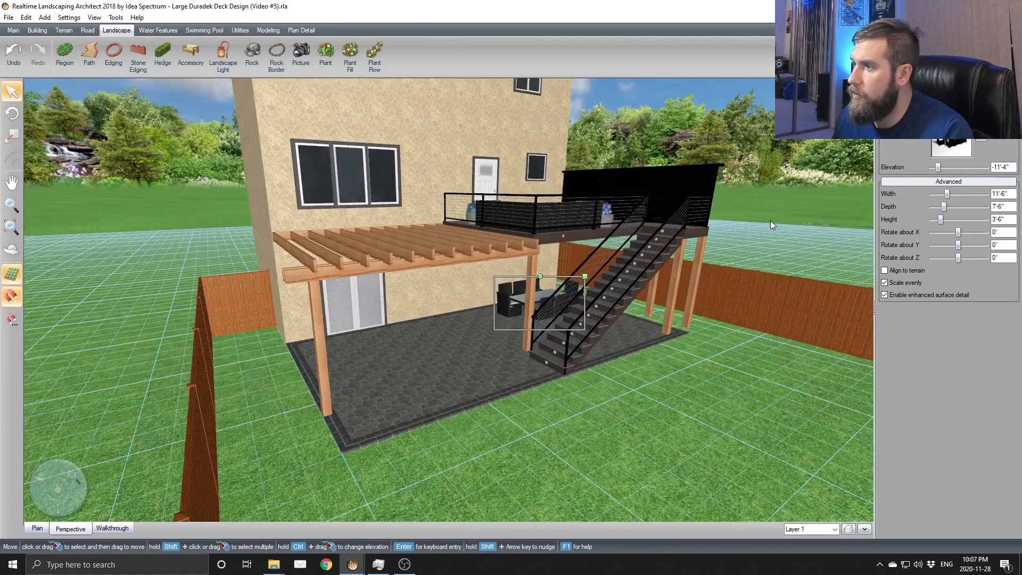
scroll(660, 257, "up", 3)
left_click_drag(985, 169, 985, 169)
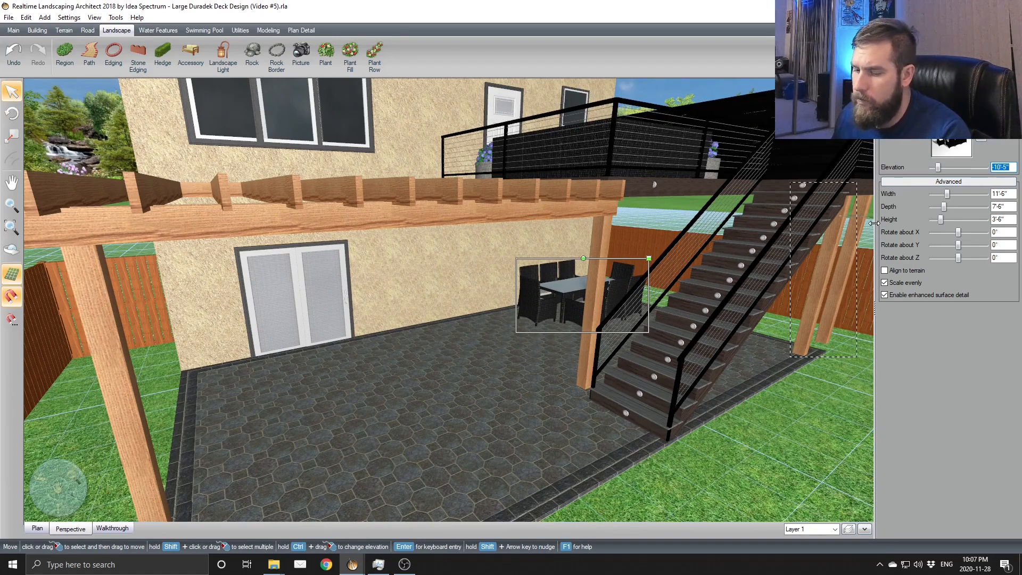
left_click(540, 328)
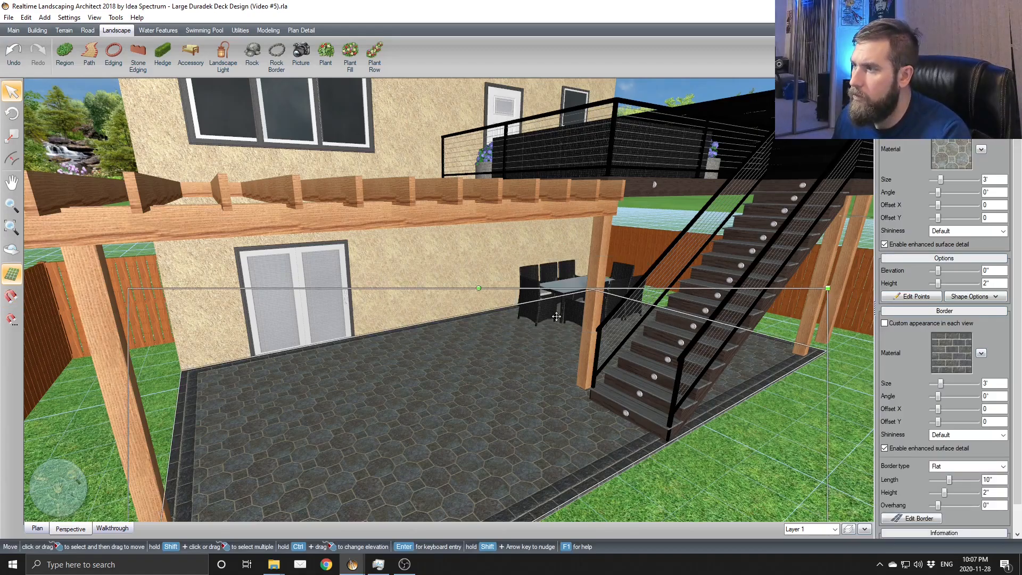
left_click(591, 293)
Step: Examine the dining set under the deck and the fenced yard from several angles
middle_click_drag(635, 290, 466, 291)
middle_click_drag(399, 338, 546, 333)
middle_click_drag(453, 349, 392, 262)
left_click(204, 68)
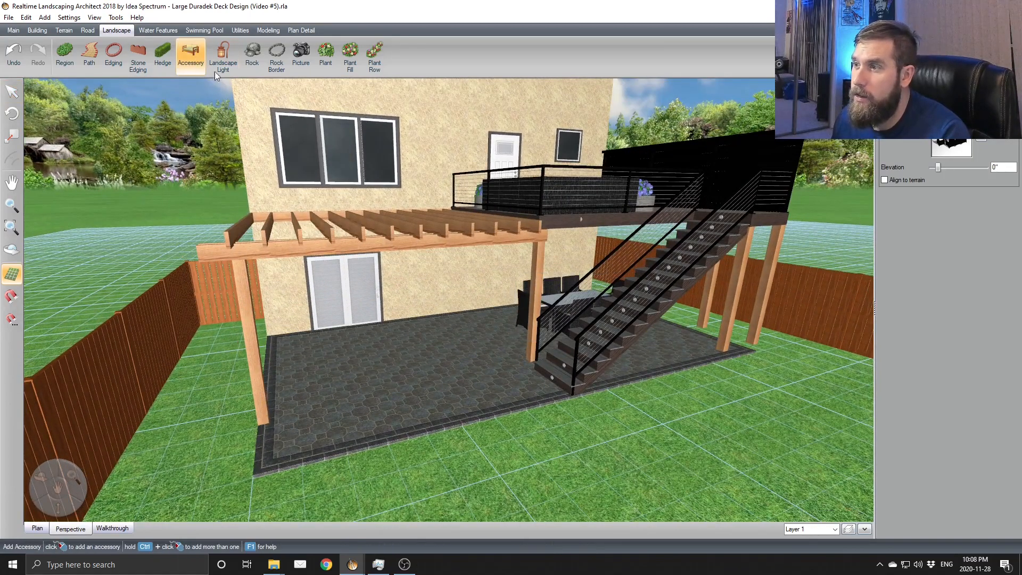
middle_click_drag(728, 292, 724, 372)
scroll(397, 280, "down", 4)
middle_click_drag(434, 292, 298, 251)
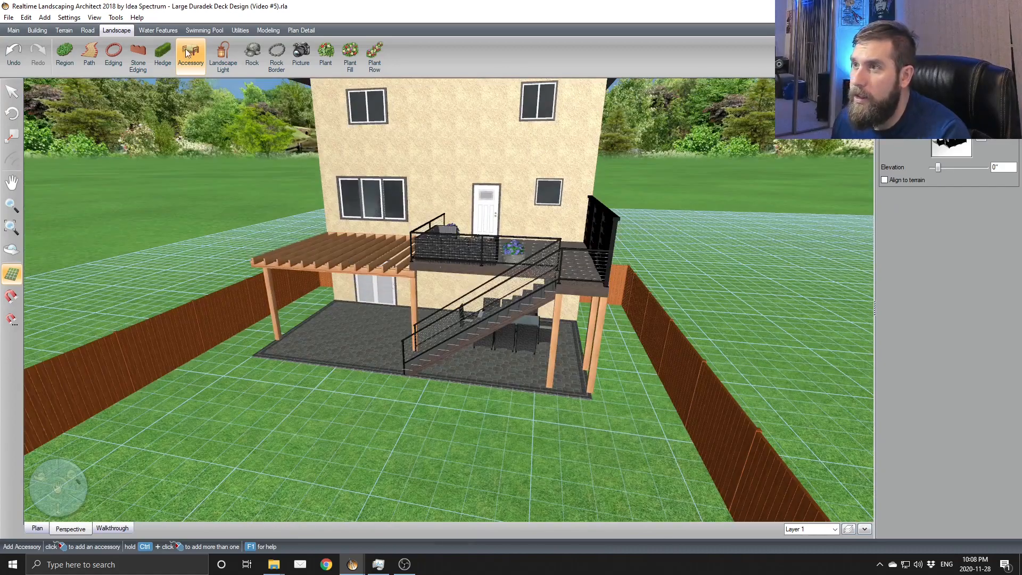
Step: Choose the American Arborvitae from the tree library as the plant to add
left_click(326, 58)
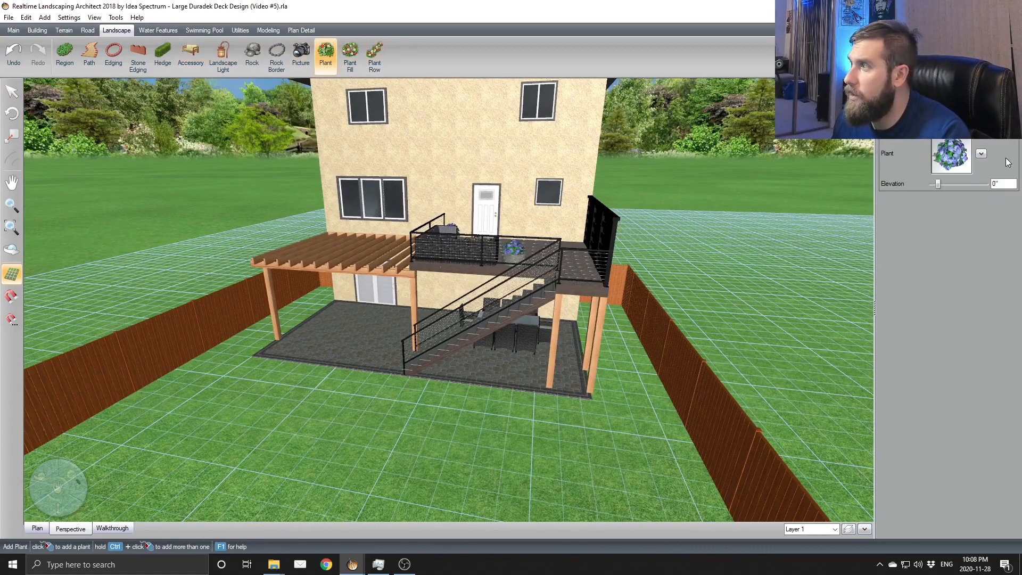
left_click(981, 153)
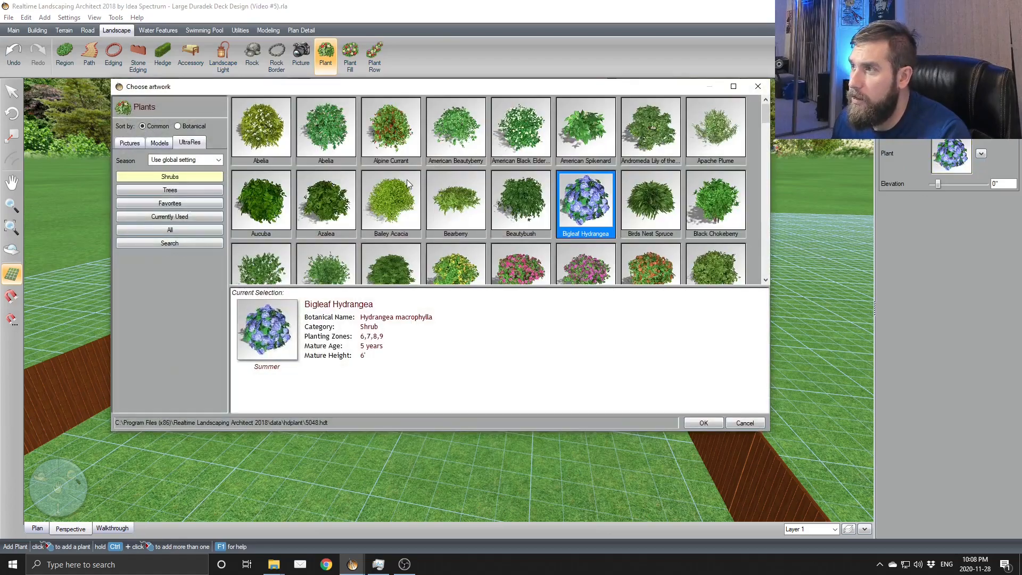
left_click(170, 189)
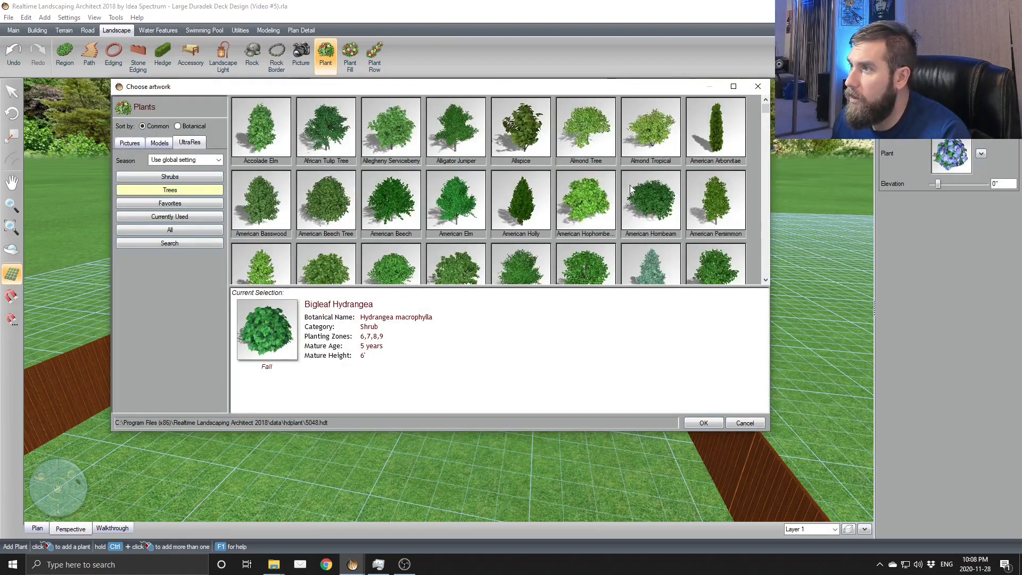
left_click(718, 129)
left_click(703, 423)
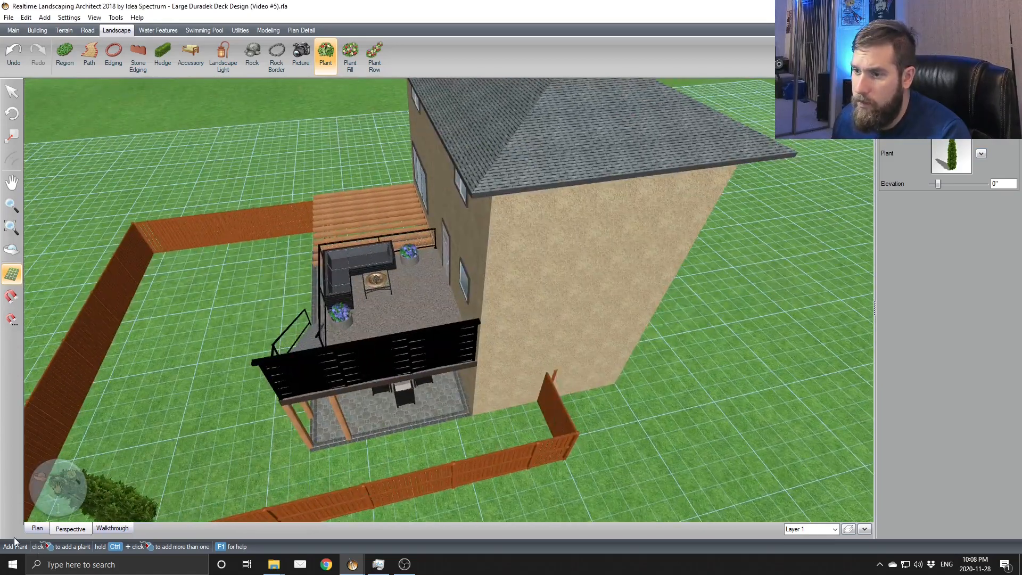
Step: In plan view, place an American Arborvitae between the deck's privacy panel and the side fence, near the house
left_click(37, 529)
scroll(556, 321, "up", 5)
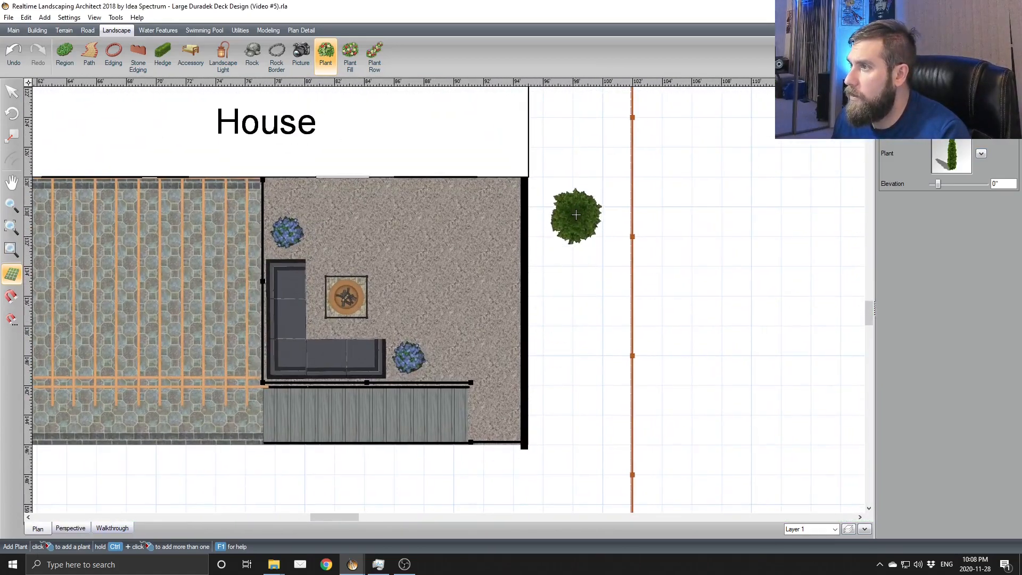
left_click(578, 216)
Step: Add two copies of the arborvitae, spaced evenly in a row along the side fence
left_click_drag(578, 216, 591, 301)
key("ctrl+c")
key("ctrl+v")
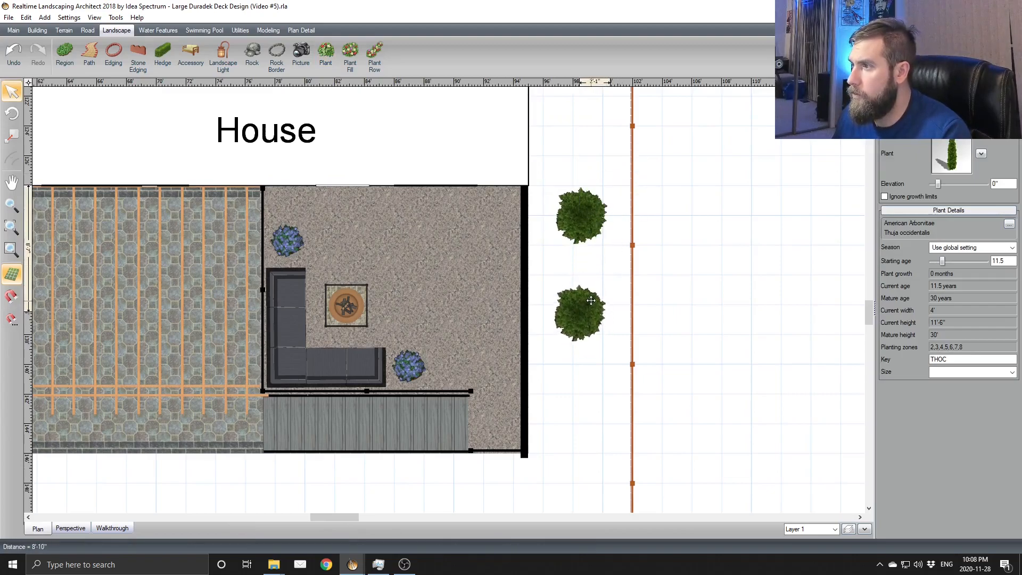
key("ctrl+v")
left_click_drag(613, 187, 585, 409)
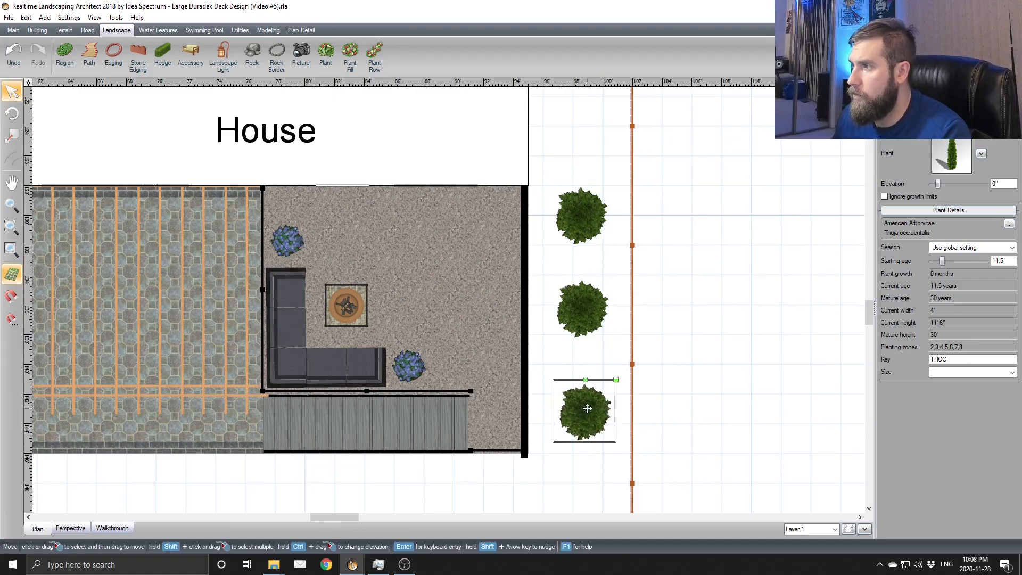
scroll(532, 420, "down", 3)
left_click(645, 344)
left_click(662, 323)
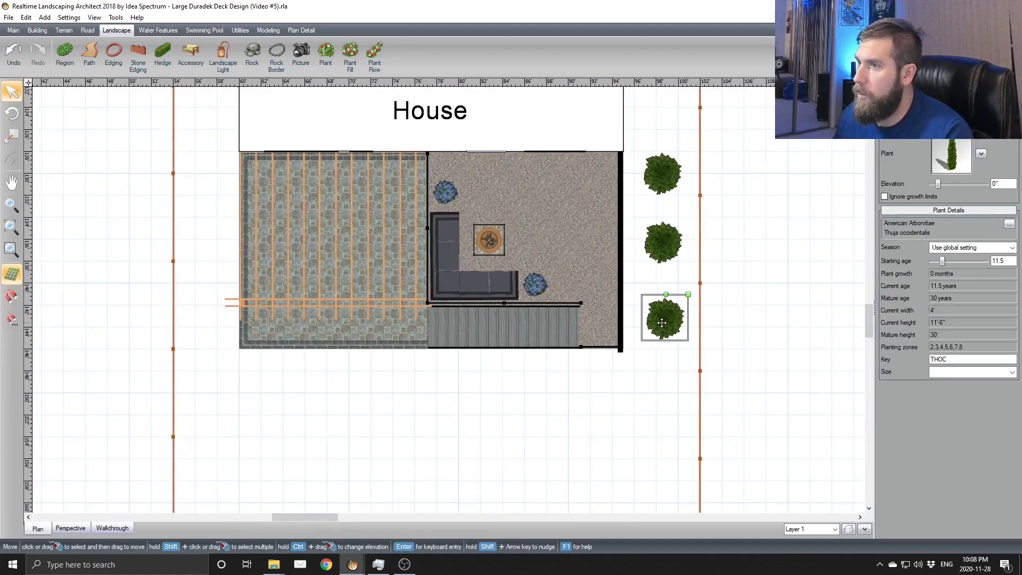
middle_click_drag(515, 290, 639, 322)
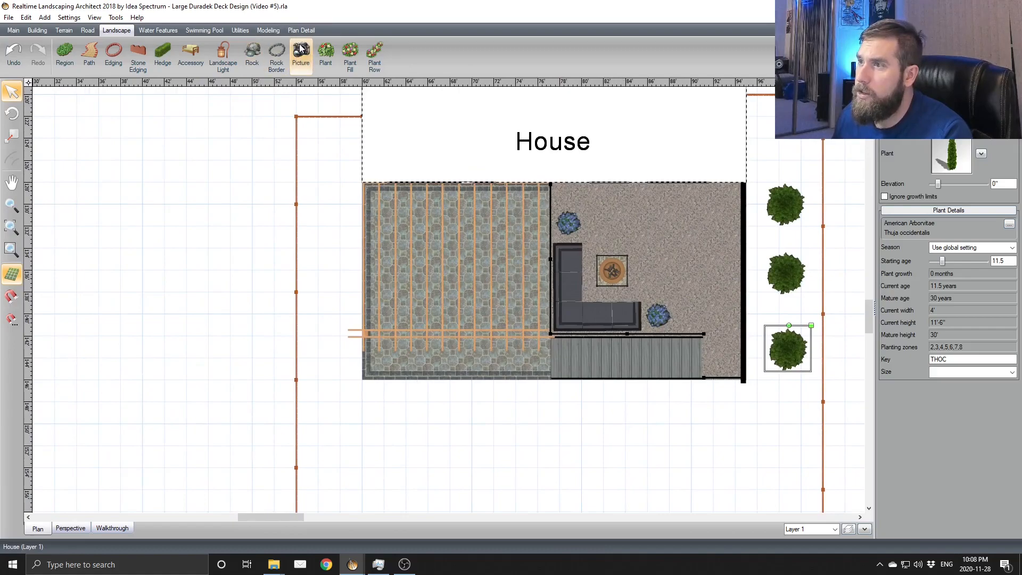
Step: Begin a 4' wide path with a straight 29'-11" run from the fence beside the house to just beyond the patio, using straight corners
left_click(89, 53)
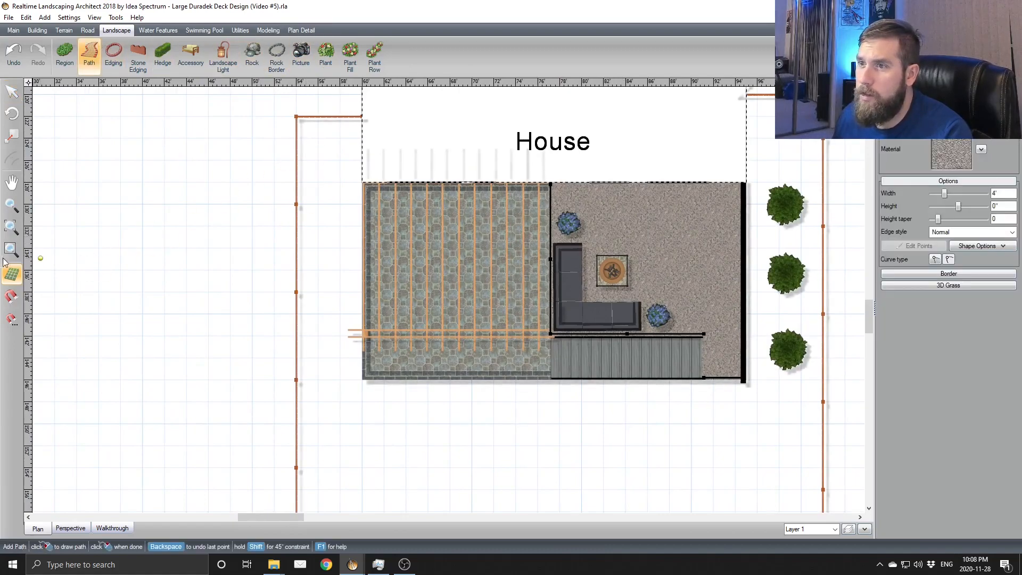
middle_click_drag(326, 115, 334, 202)
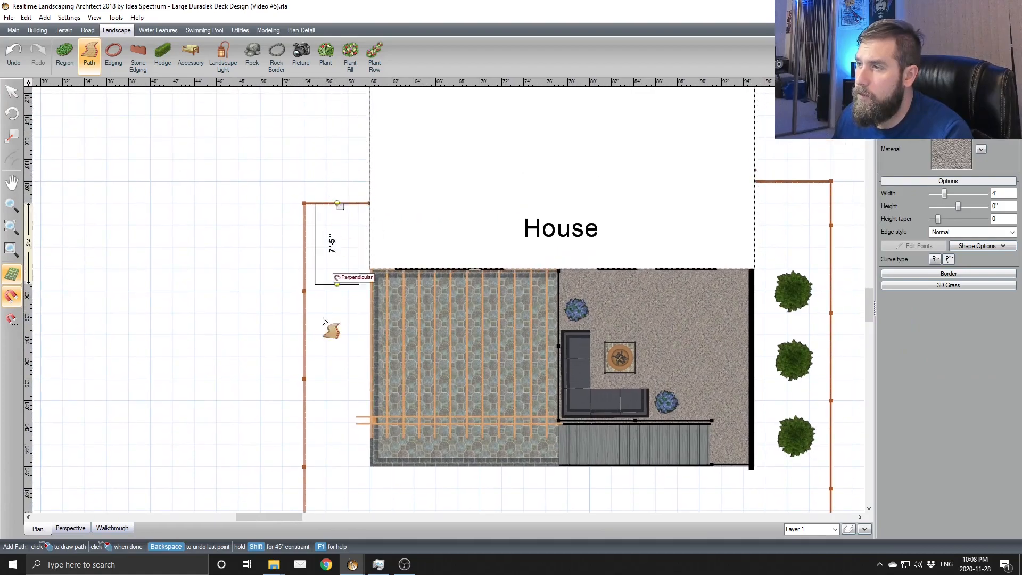
middle_click_drag(327, 301, 369, 168)
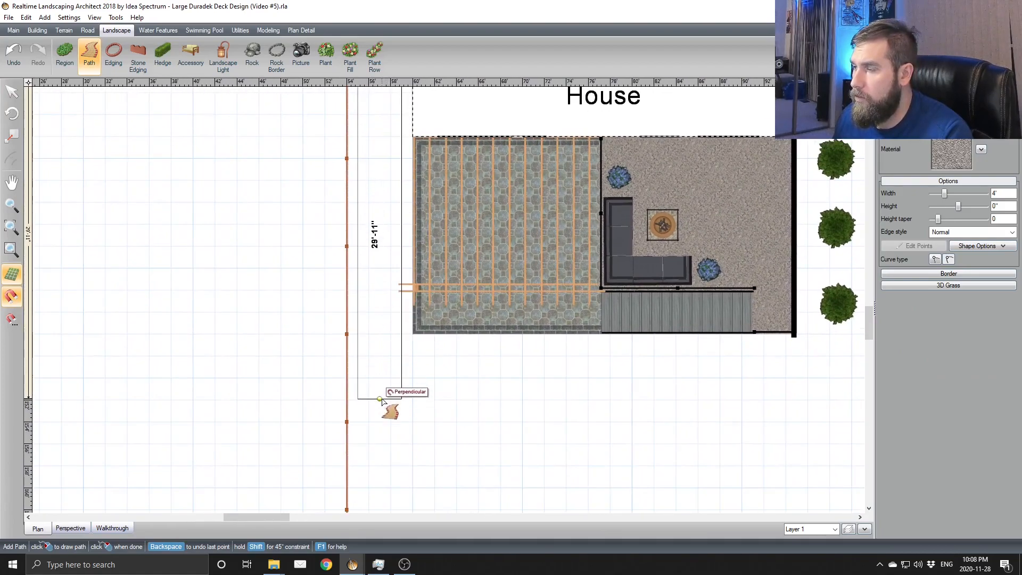
left_click(380, 398)
left_click(935, 259)
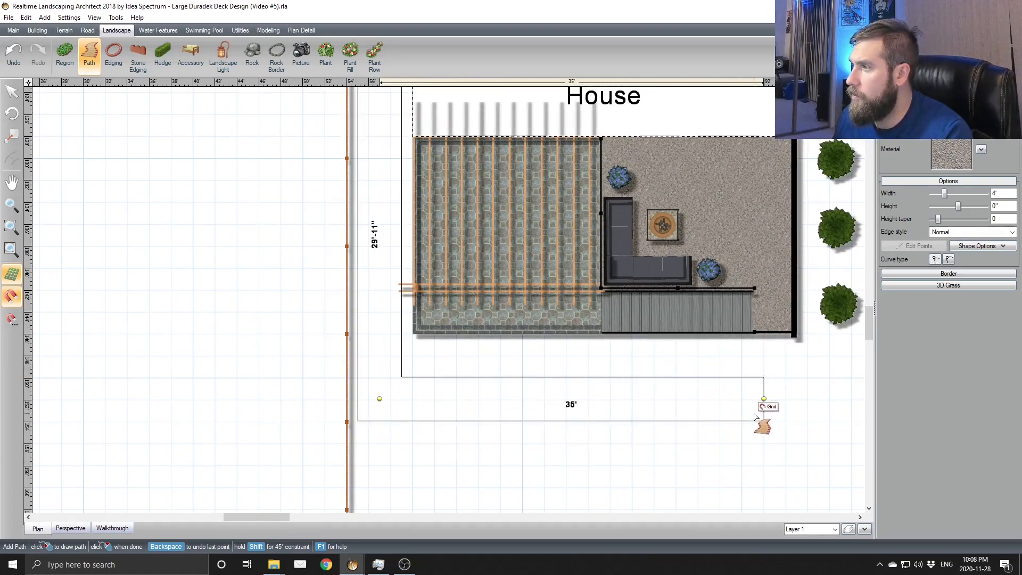
Step: Continue the path with runs of 19' along the patio, 17' down the yard, 23'-3" along the rear fence and 20'-10" up to the arborvitae
left_click(595, 423)
middle_click_drag(593, 403, 597, 303)
left_click(606, 487)
middle_click_drag(648, 484, 591, 392)
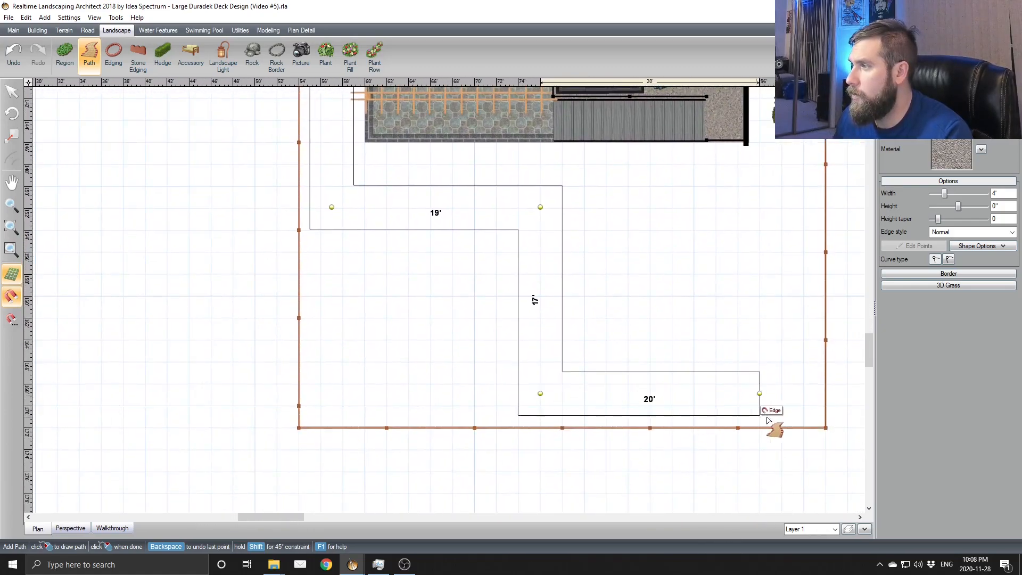
left_click(797, 420)
middle_click_drag(772, 166, 772, 278)
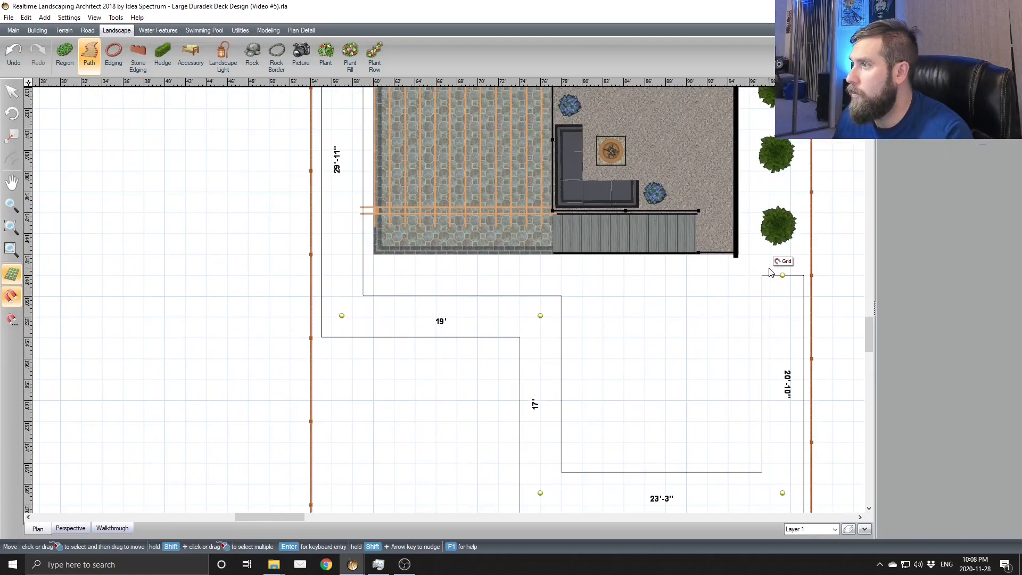
right_click(781, 274)
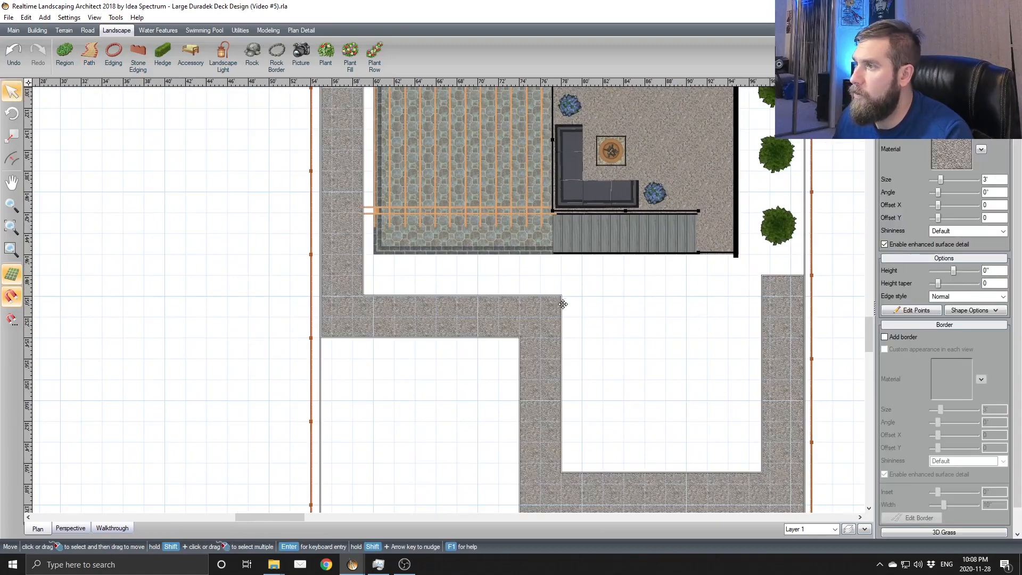
Step: Edit the path's points to move the run beside the patio flush against the patio's outer edge
left_click(927, 314)
left_click_drag(714, 246, 250, 357)
left_click_drag(458, 297, 458, 256)
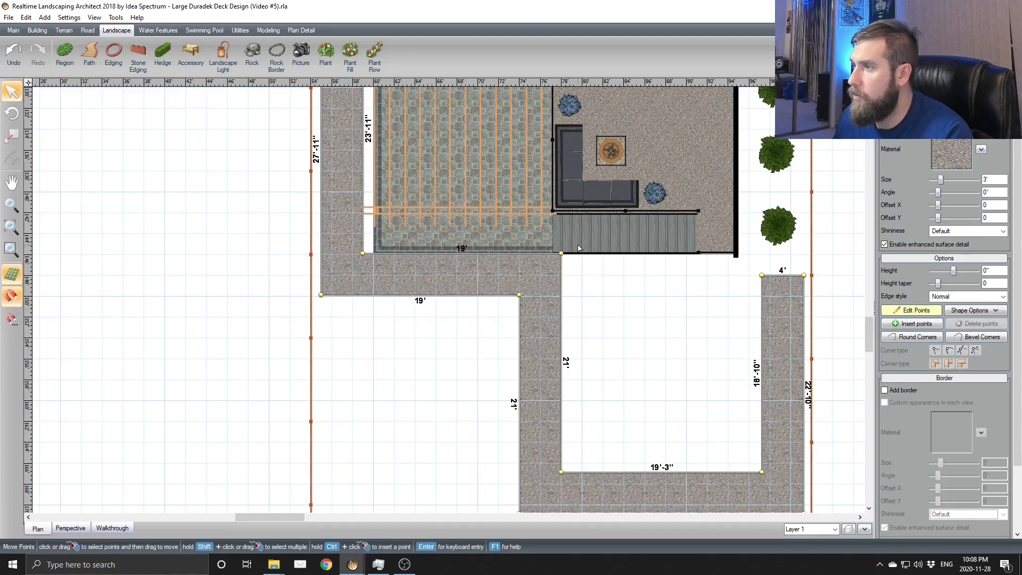
Step: Shift the path's run down the middle of the yard into line with the foot of the stairs, making the patio run 18'-3"
scroll(578, 248, "down", 1)
middle_click_drag(593, 247, 594, 209)
left_click_drag(600, 193, 475, 504)
mouse_move(557, 305)
left_mouse_down()
mouse_move(552, 298)
mouse_move(545, 308)
left_mouse_up()
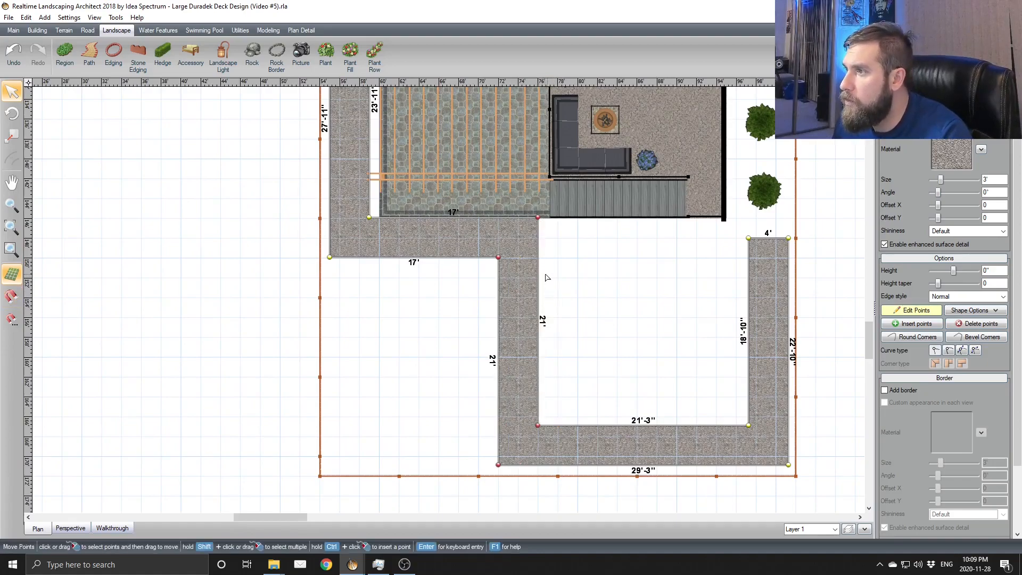
left_click_drag(539, 271, 551, 270)
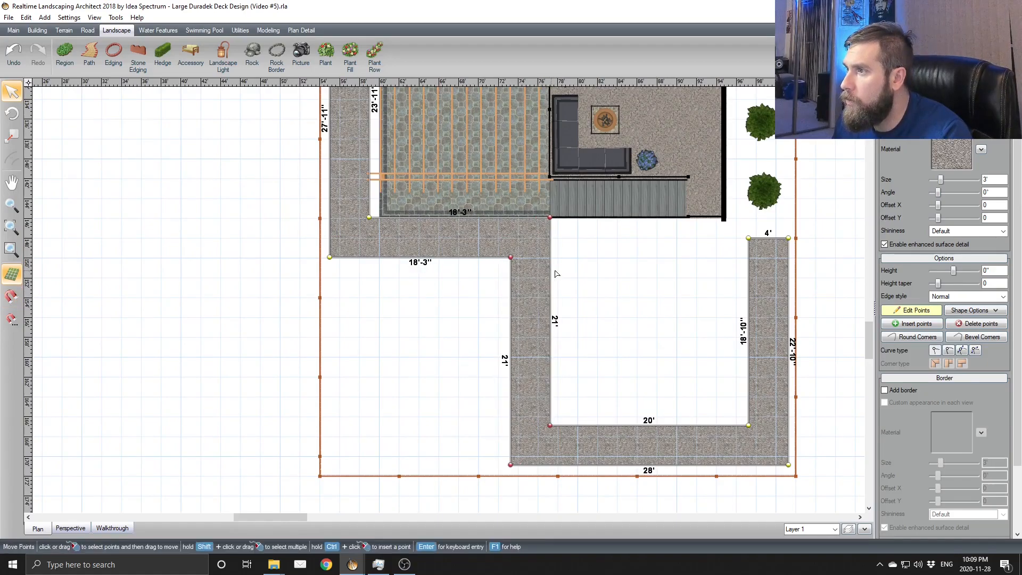
left_click(921, 312)
left_click(796, 322)
left_click(640, 334)
middle_click_drag(602, 313, 467, 306)
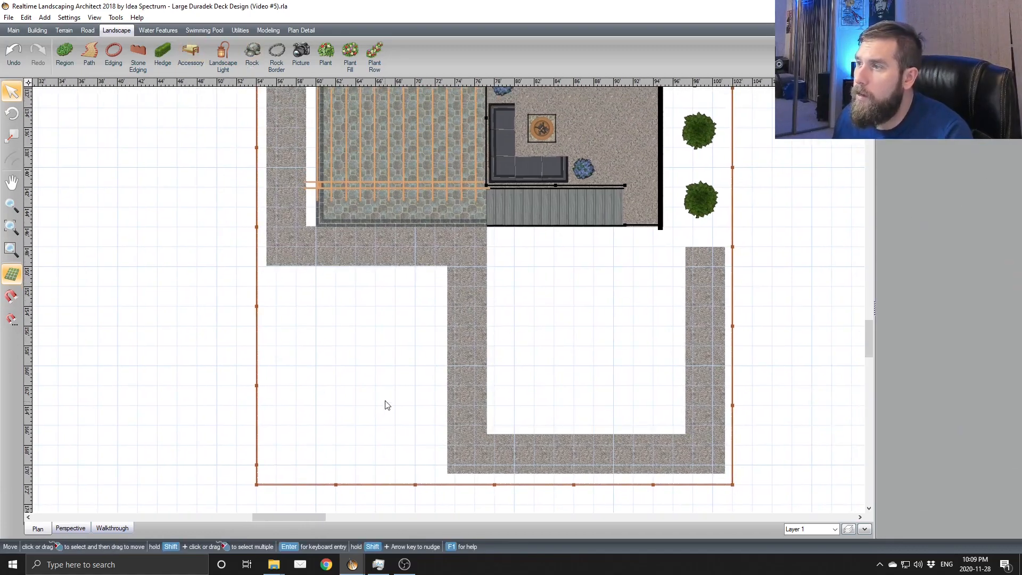
Step: Examine the new path layout around the patio and yard in perspective view
left_click(70, 528)
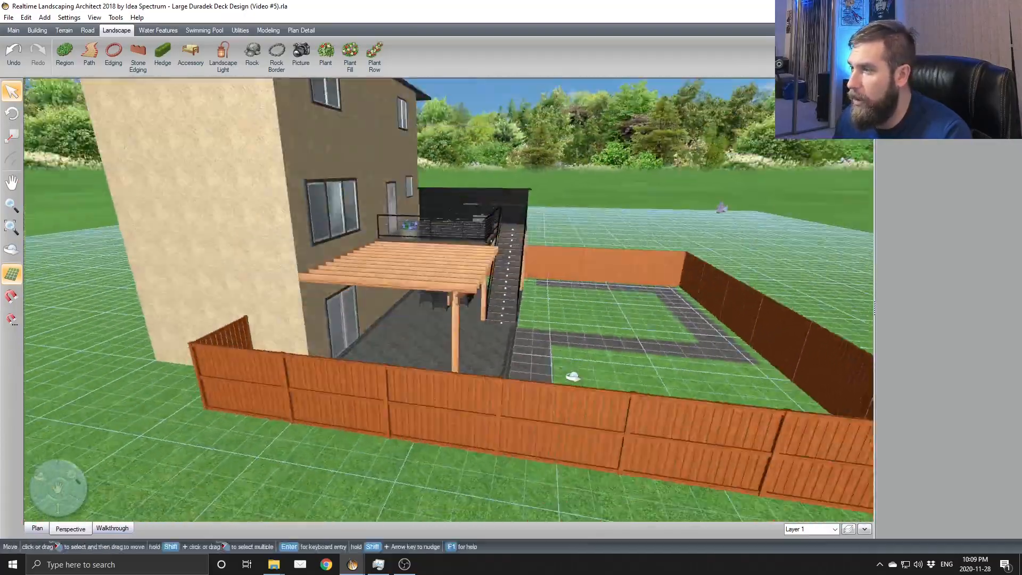
right_click_drag(573, 377, 404, 393)
right_click_drag(468, 272, 596, 355)
scroll(578, 353, "up", 3)
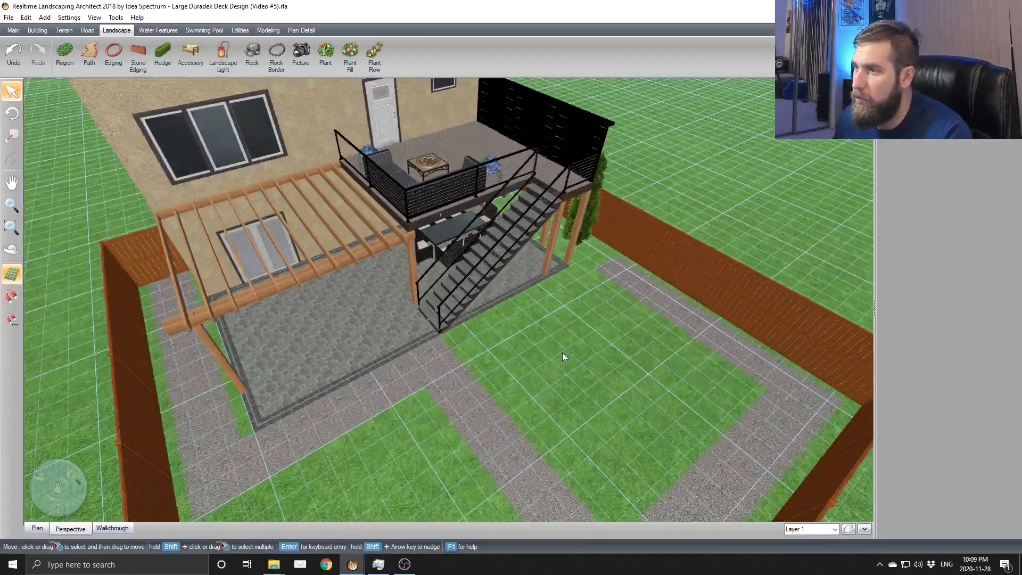
middle_click_drag(469, 313, 460, 285)
right_click_drag(460, 284, 655, 343)
right_click_drag(402, 329, 454, 371)
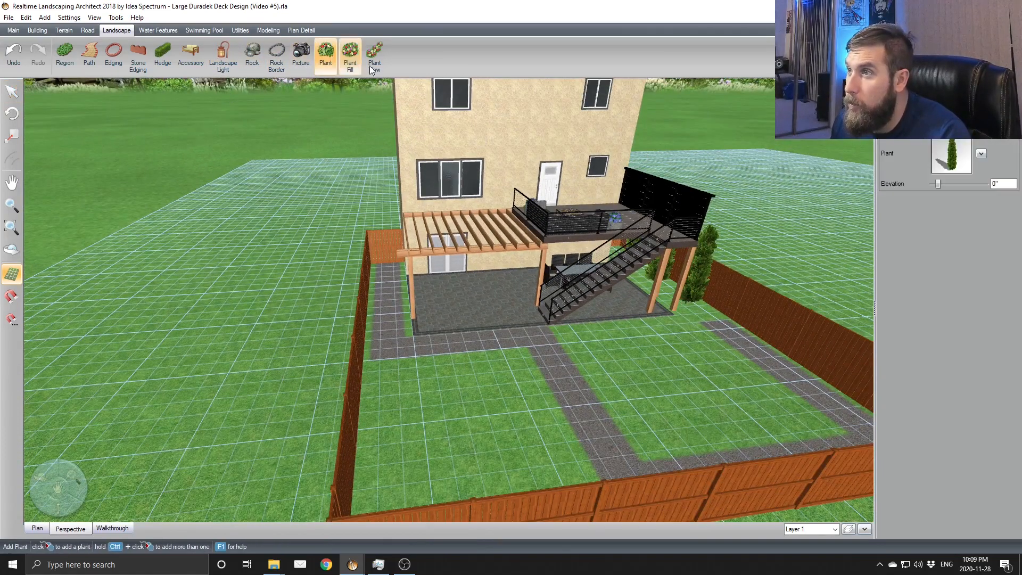
Step: Choose the Crepe myrtle from the tree library as the plant to add
left_click(974, 166)
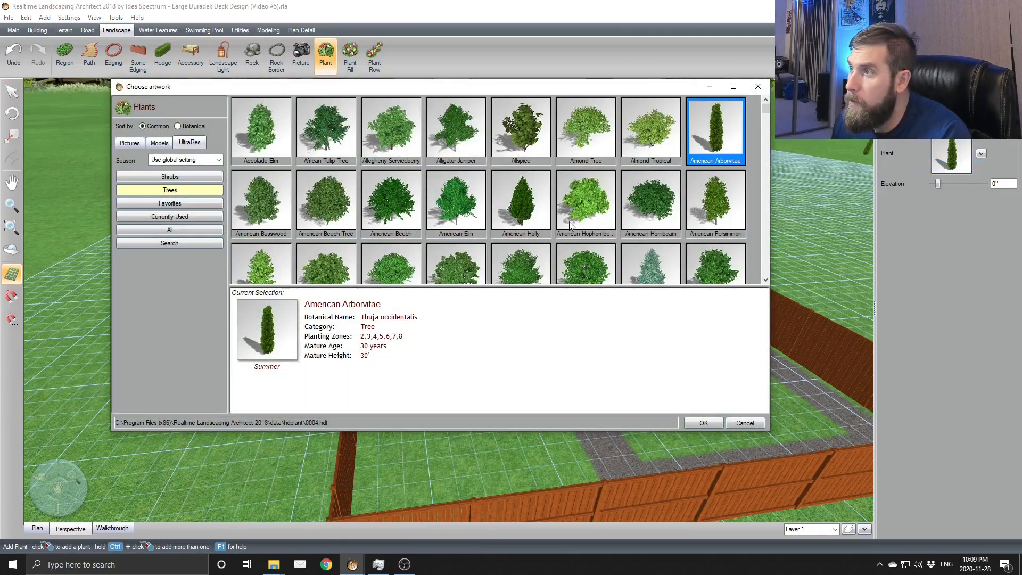
right_click(499, 226)
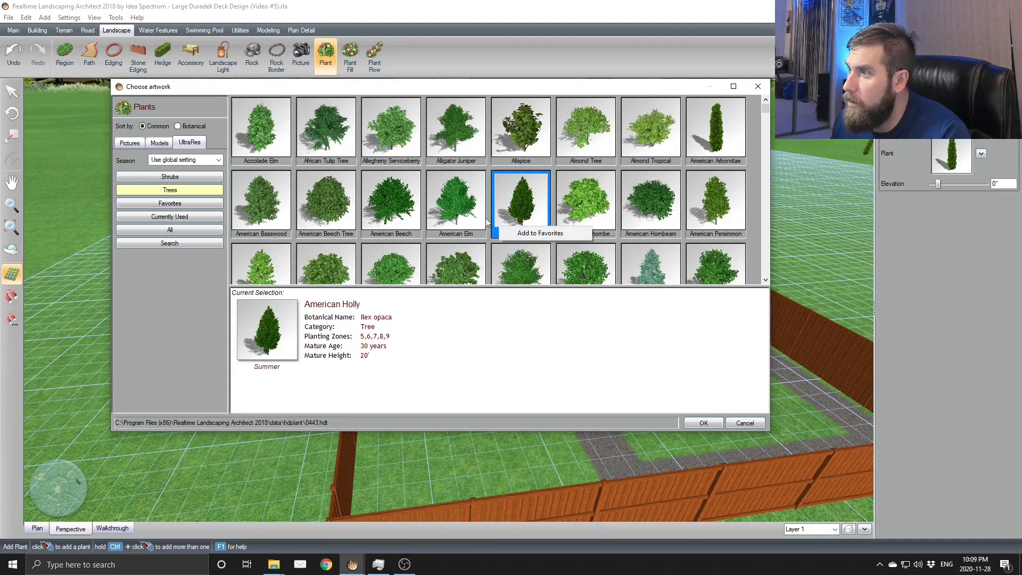
left_click_drag(769, 113, 768, 145)
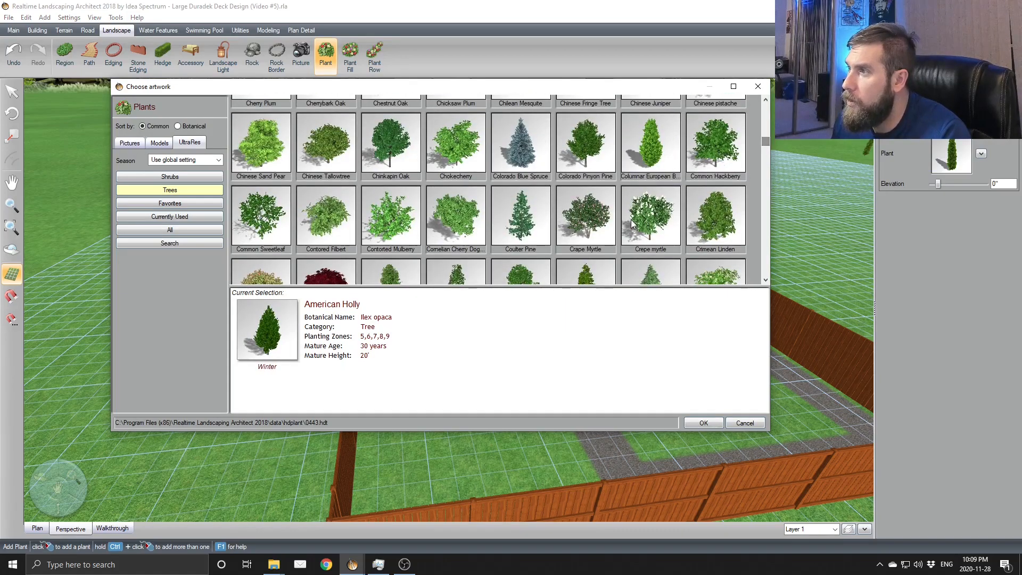
double_click(646, 221)
Step: Place a Crepe myrtle on the lawn enclosed by the path and a second one on the lawn across the path
right_click_drag(684, 390, 663, 448)
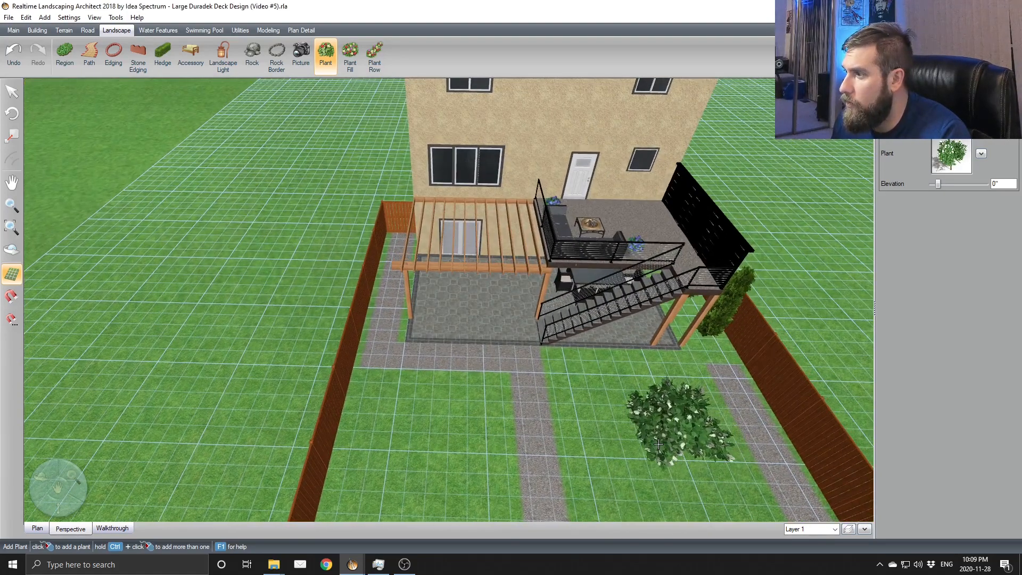
left_click(652, 452)
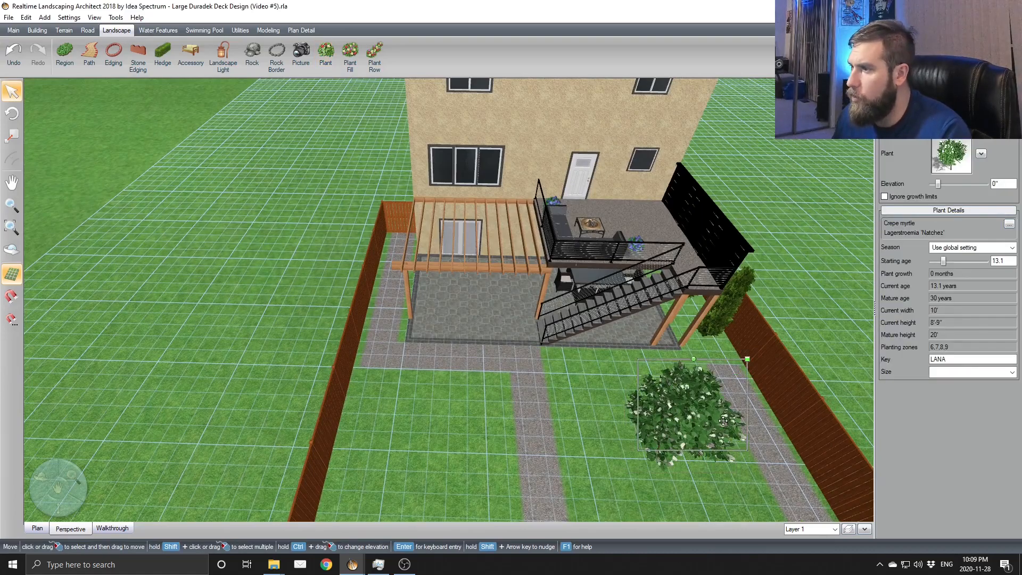
scroll(579, 273, "down", 3)
left_click_drag(553, 289, 335, 301)
Step: In plan view, move the Crepe myrtle in the path-enclosed lawn slightly closer to the house
left_click(33, 528)
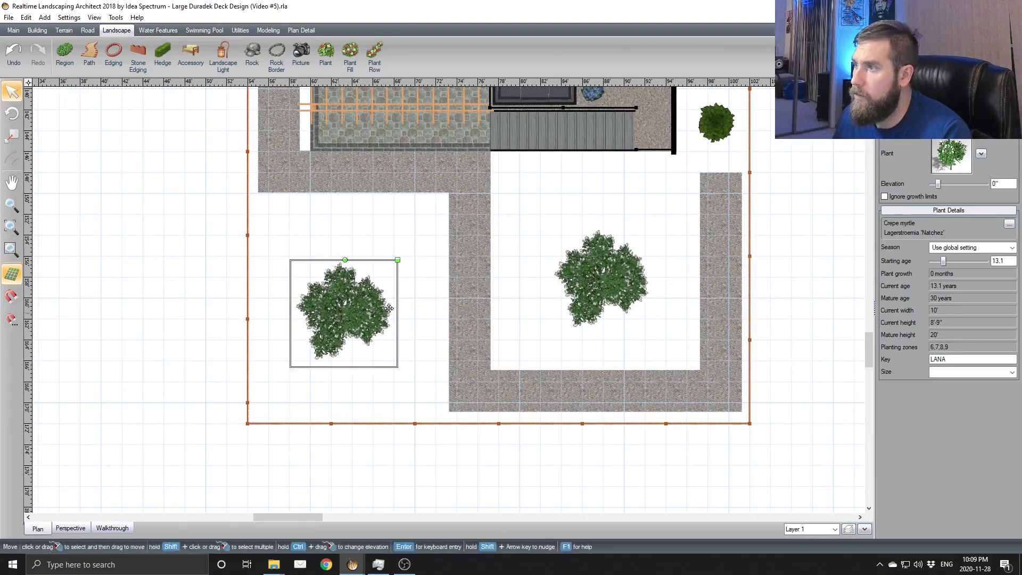
left_click_drag(630, 287, 619, 270)
scroll(622, 234, "down", 1)
middle_click_drag(622, 224, 606, 353)
Step: Examine the planted trees and path from the rear corner of the yard in perspective view
left_click(71, 530)
middle_click_drag(383, 402, 506, 421)
middle_click_drag(400, 380, 426, 400)
middle_click_drag(315, 363, 340, 435)
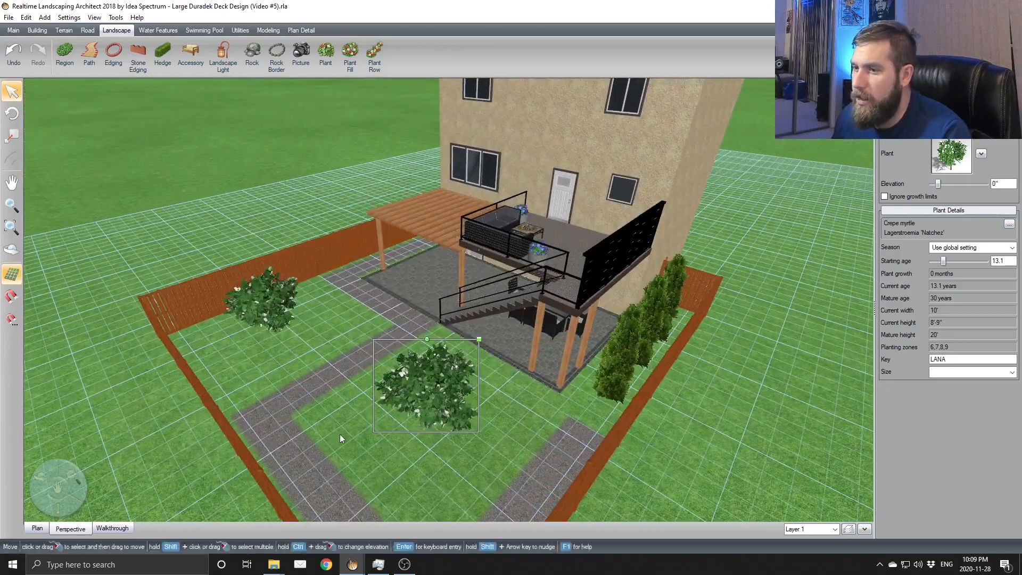
Step: Tour the design in walkthrough mode, circling from the privacy panel past the stairs to the pergola, and leave the walkthrough
left_click(126, 531)
left_click(579, 210)
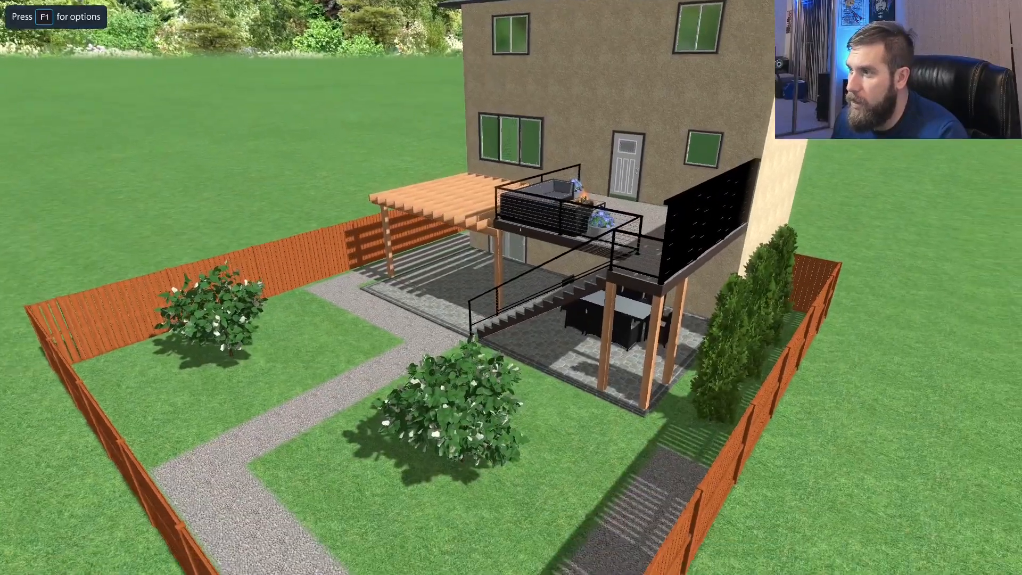
key("w")
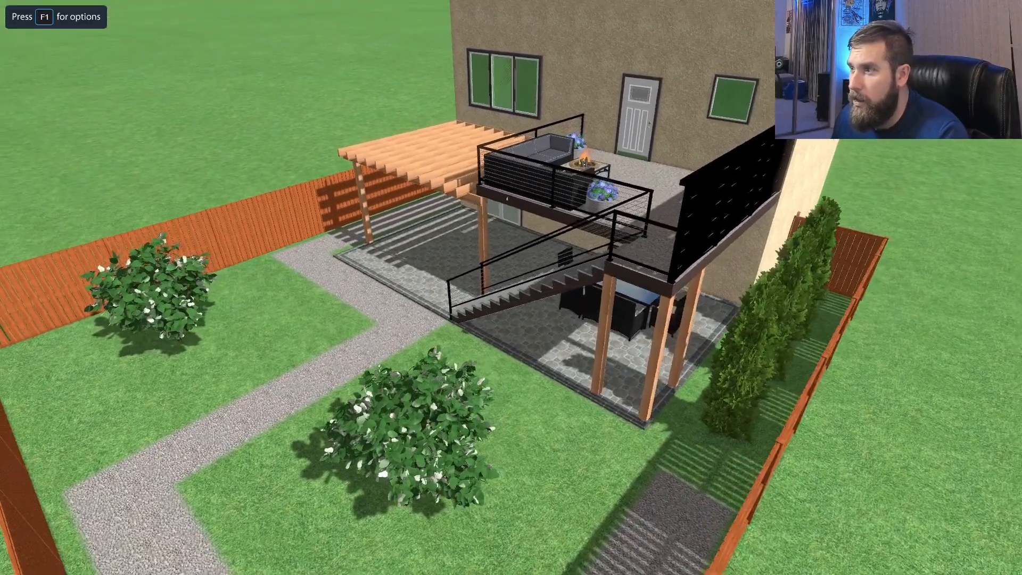
key("w")
key("d")
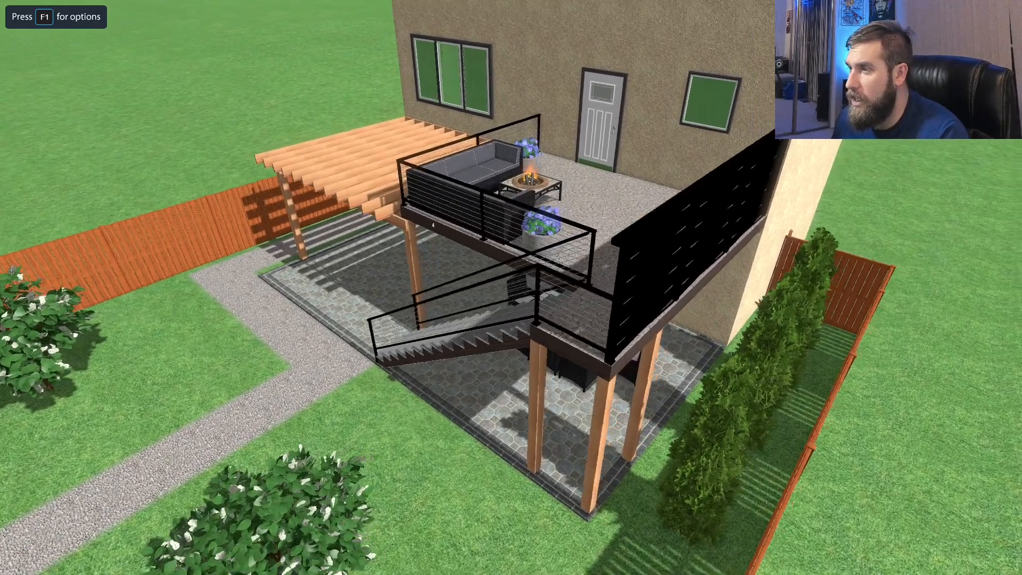
key("w")
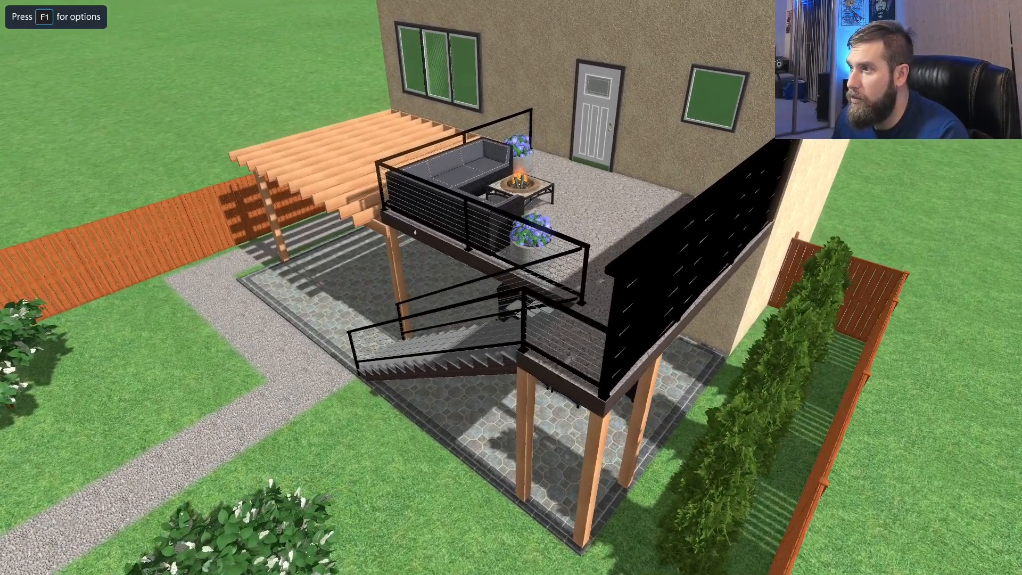
key("w")
key("a")
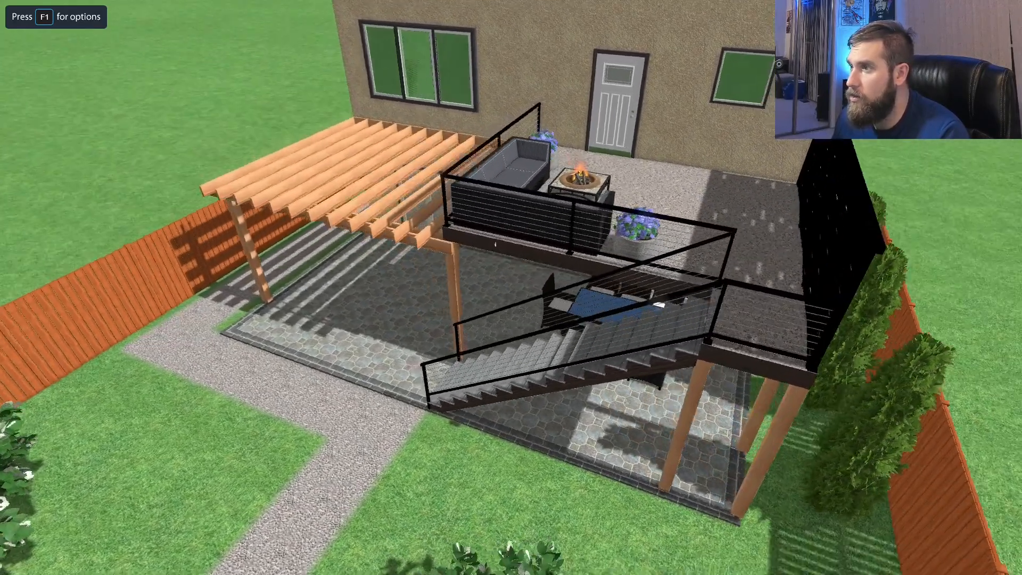
key("a")
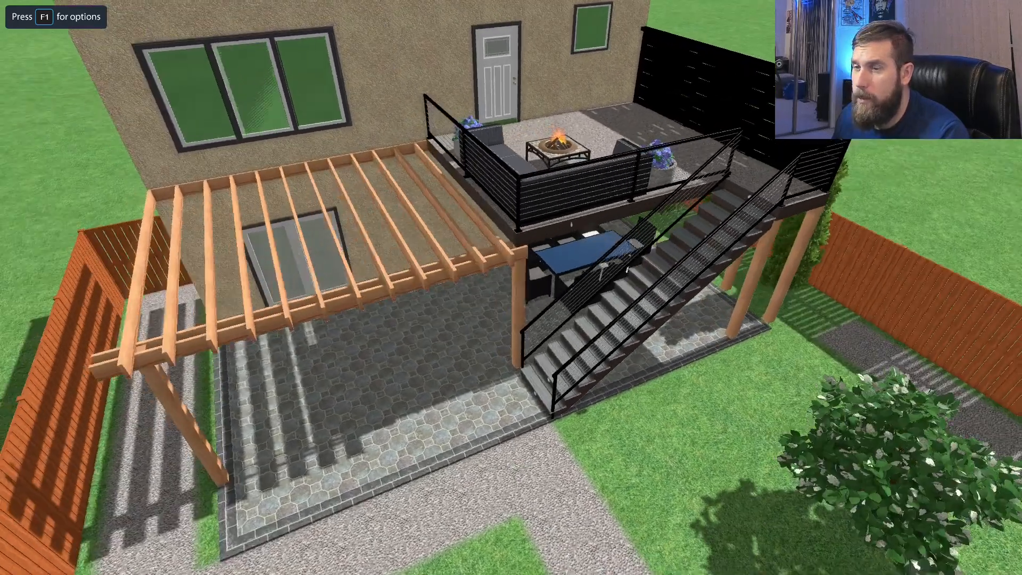
key("a")
key("a")
key("a")
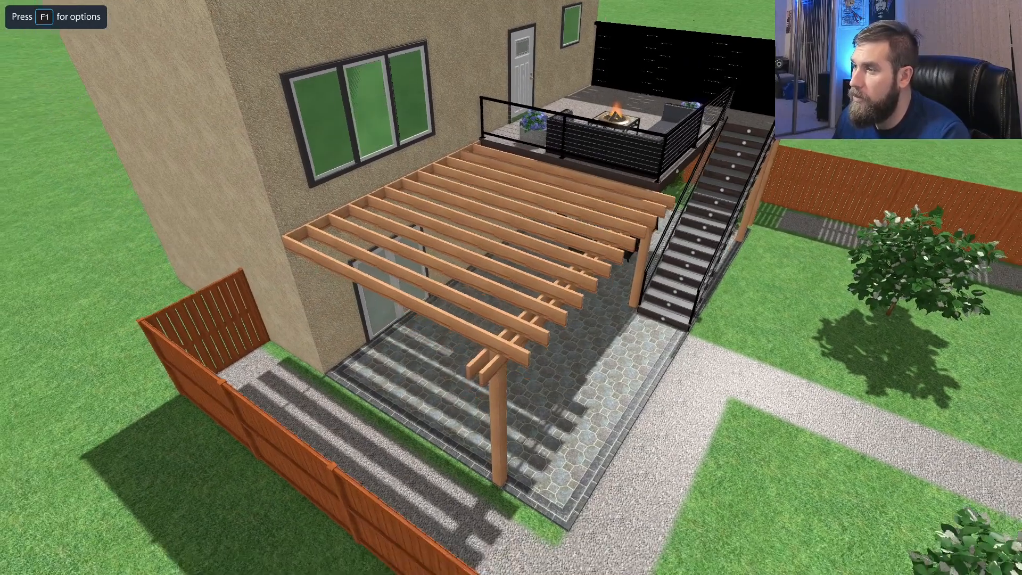
key("a")
key("Escape")
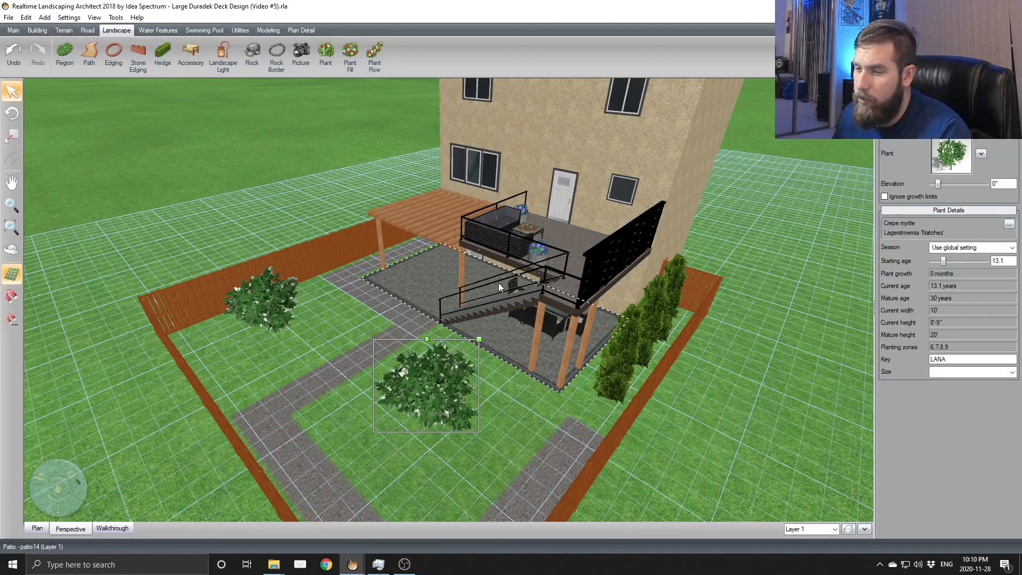
Step: Examine the deck, stairs and pergola up close from the yard in perspective view
scroll(489, 296, "up", 3)
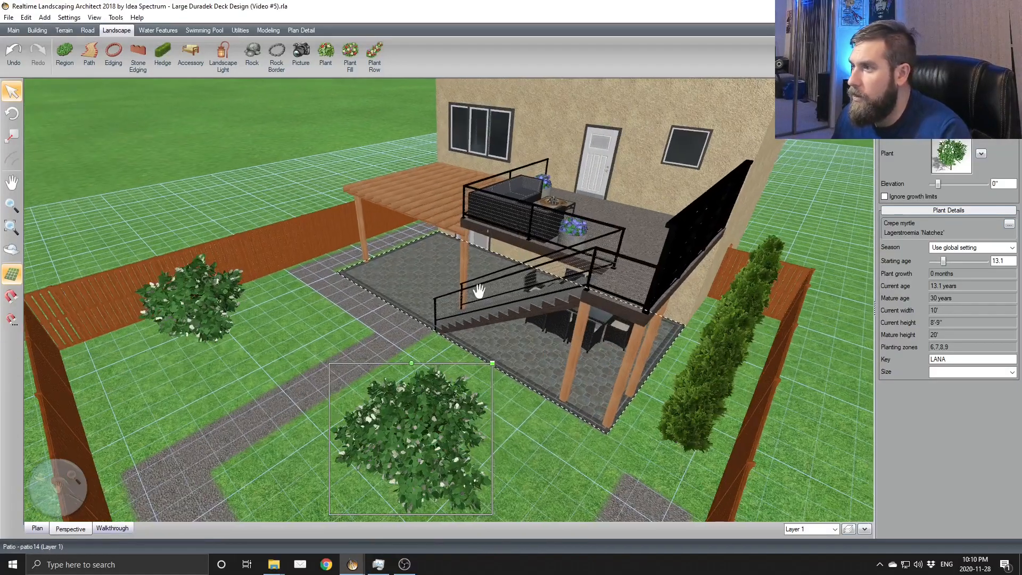
middle_click_drag(481, 291, 356, 381)
right_click_drag(356, 381, 283, 269)
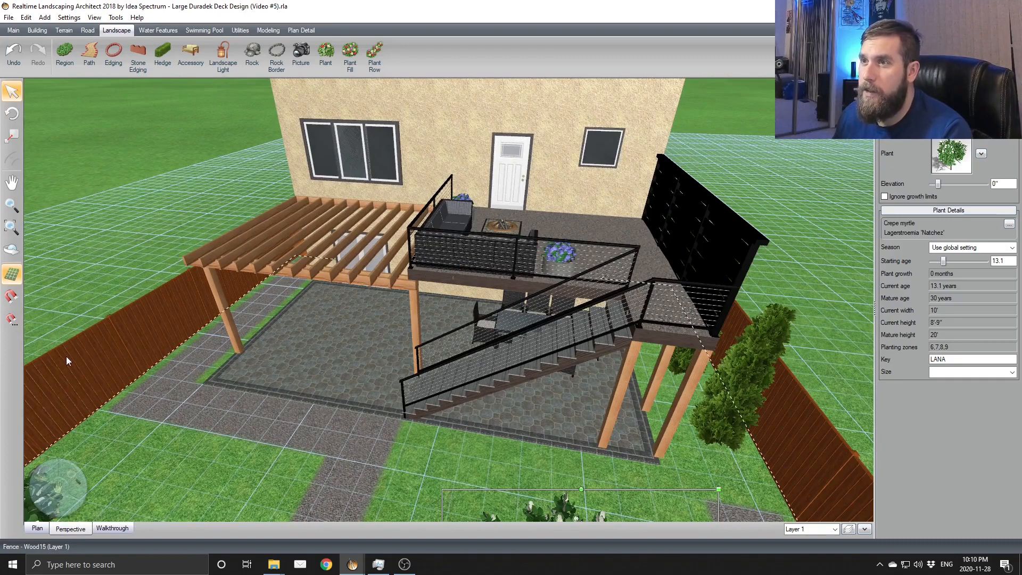